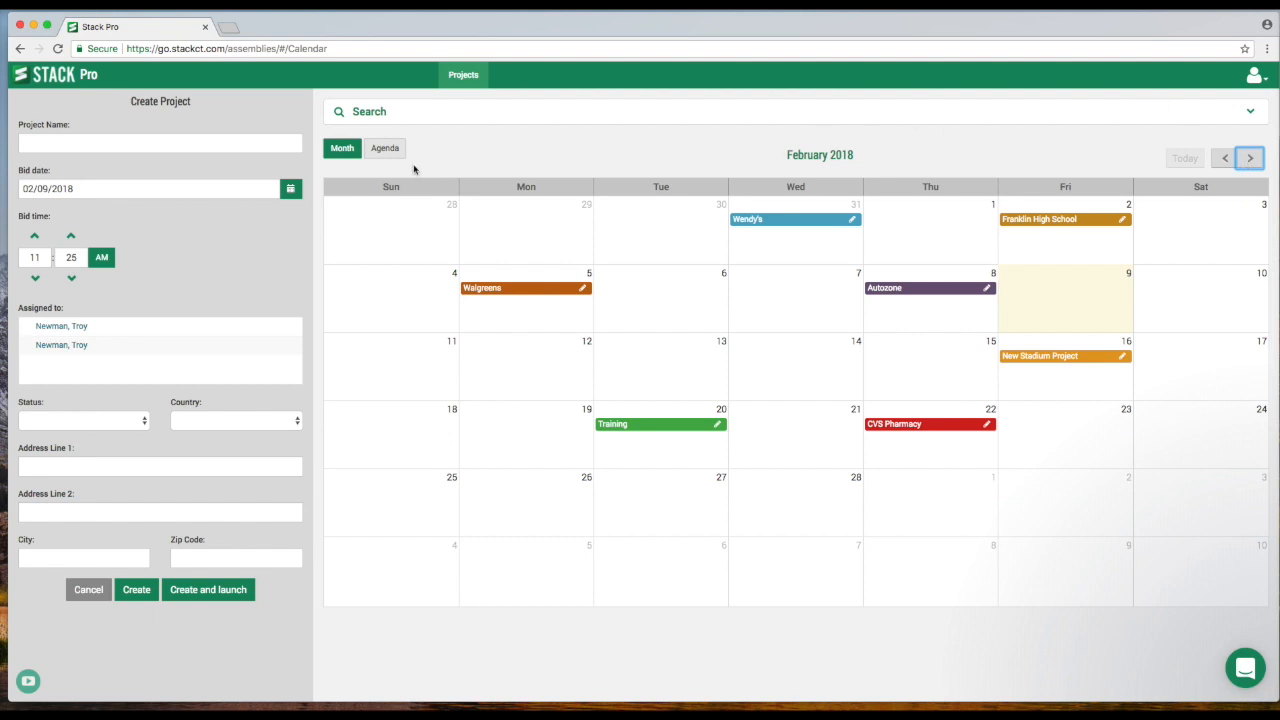
Switch the project calendar to Agenda view and back to Month view.
left_click(388, 152)
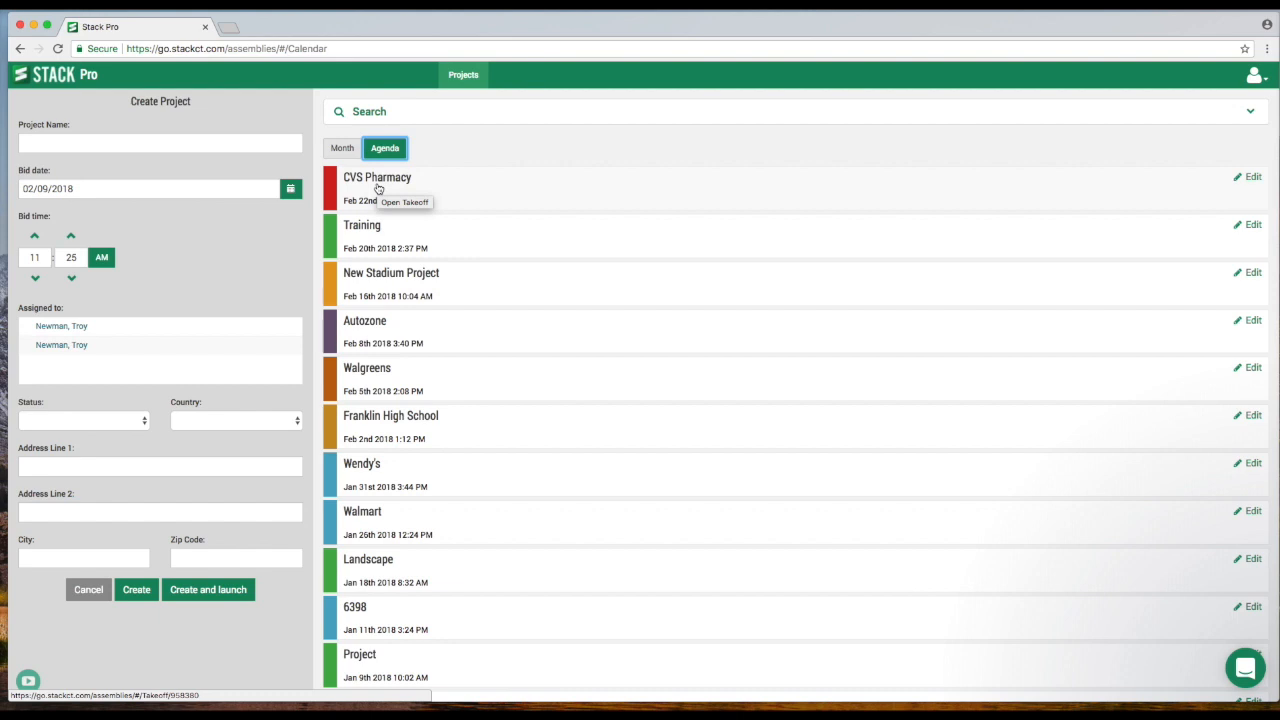
left_click(343, 150)
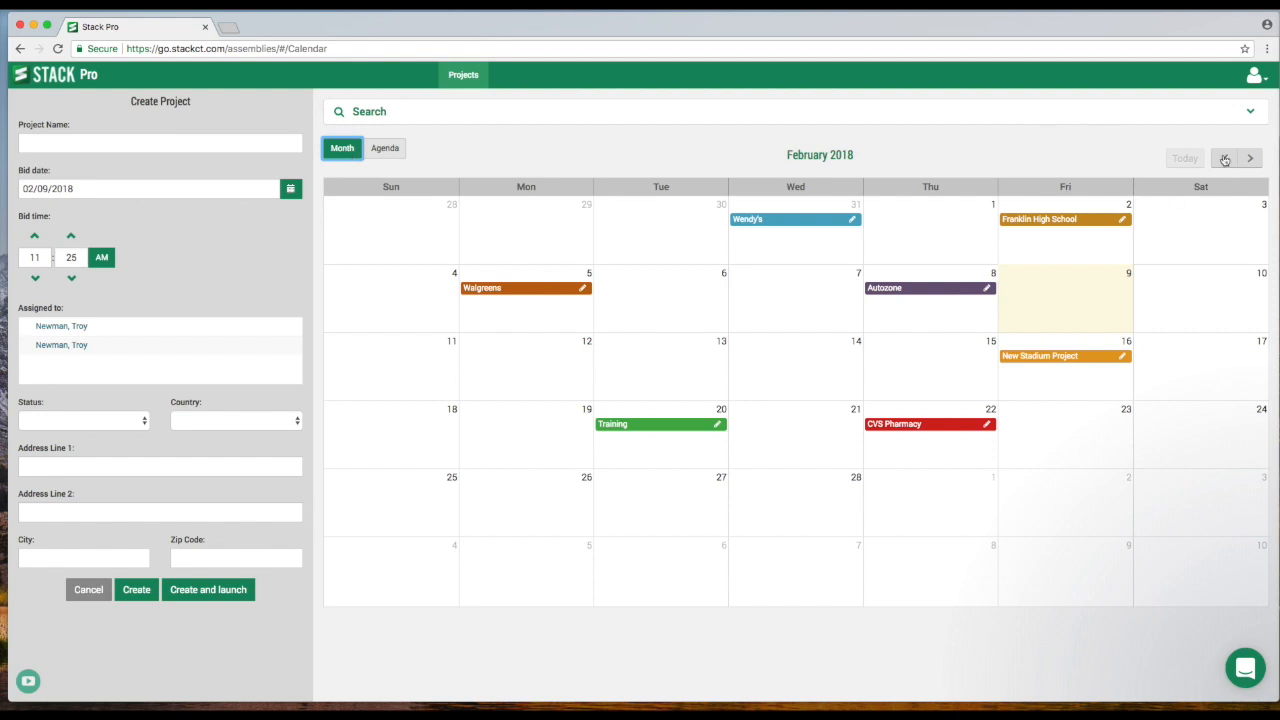
Open the project search and search for projects named wendy.
left_click(367, 116)
left_click(390, 150)
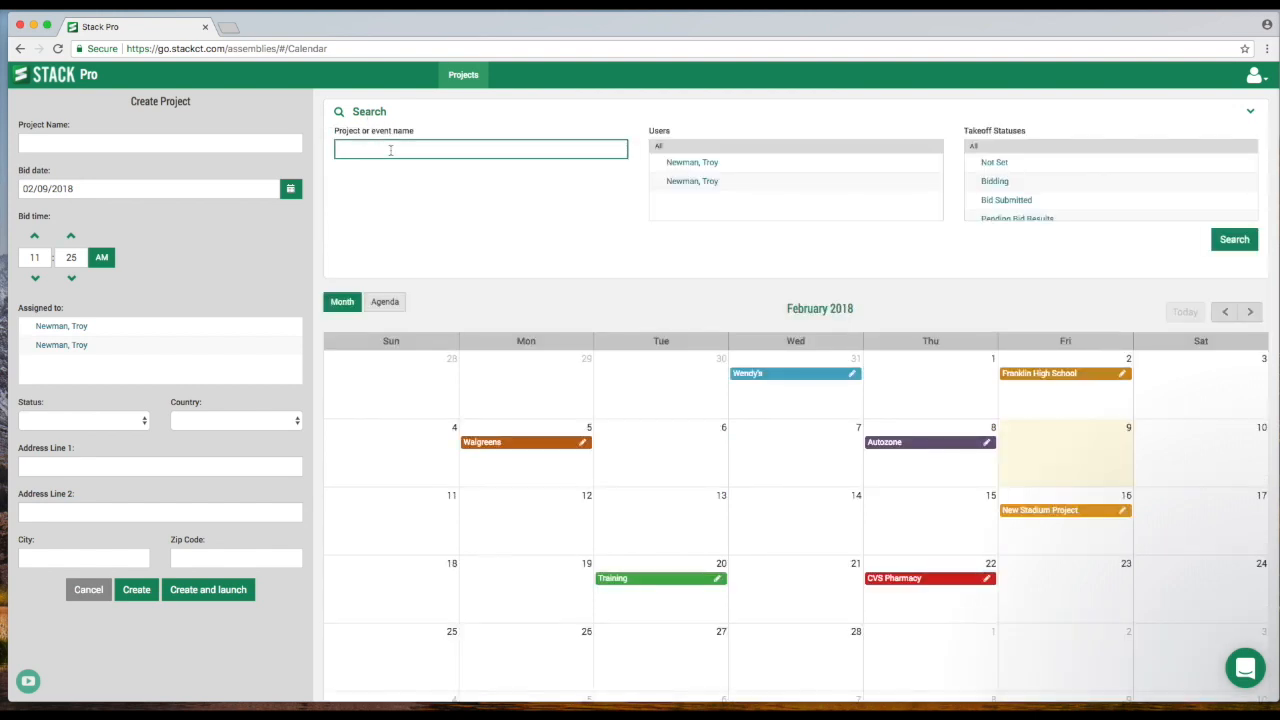
type("wend")
left_click(1234, 240)
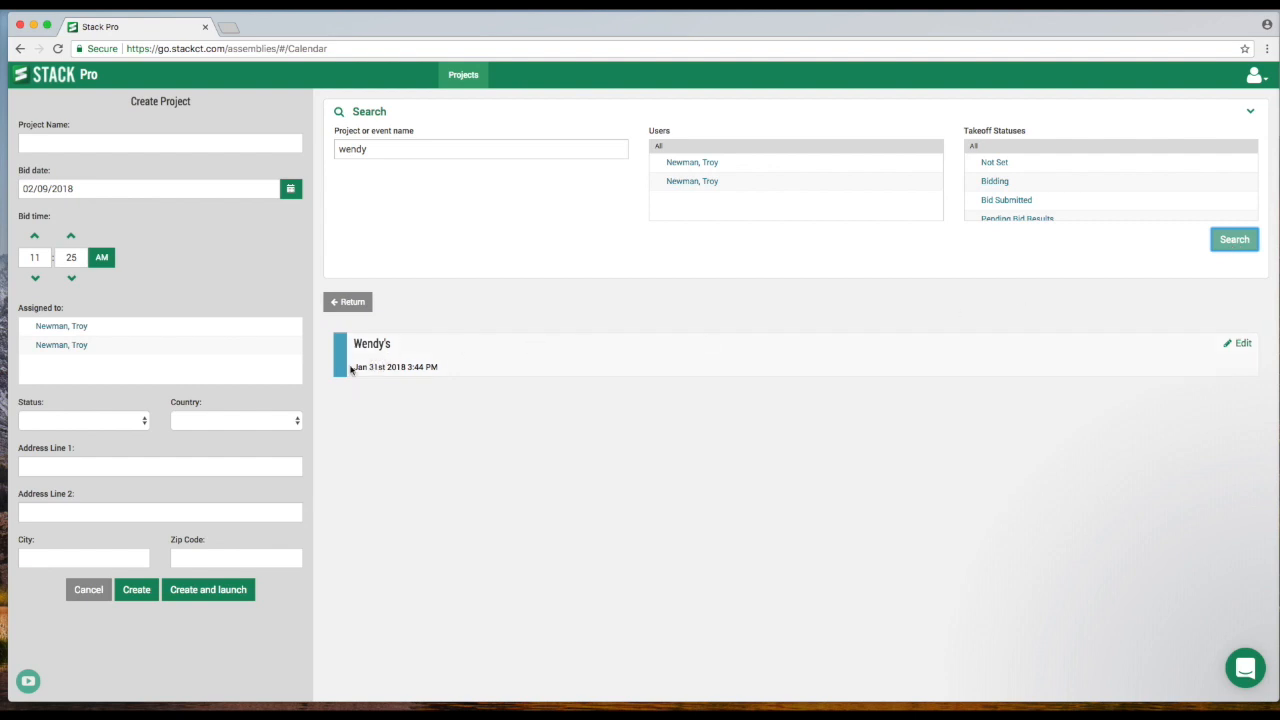
Clear the name filter and search for projects with the Won takeoff status.
left_click(345, 302)
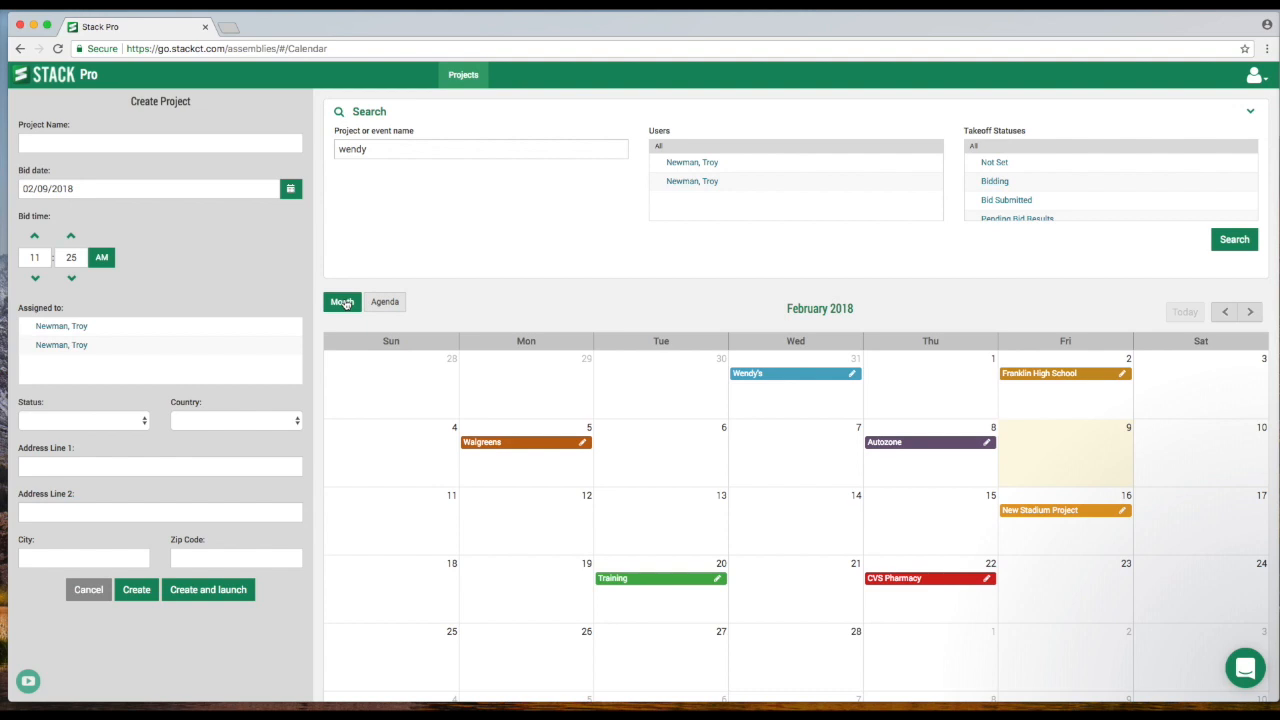
double_click(395, 148)
key("BackSpace")
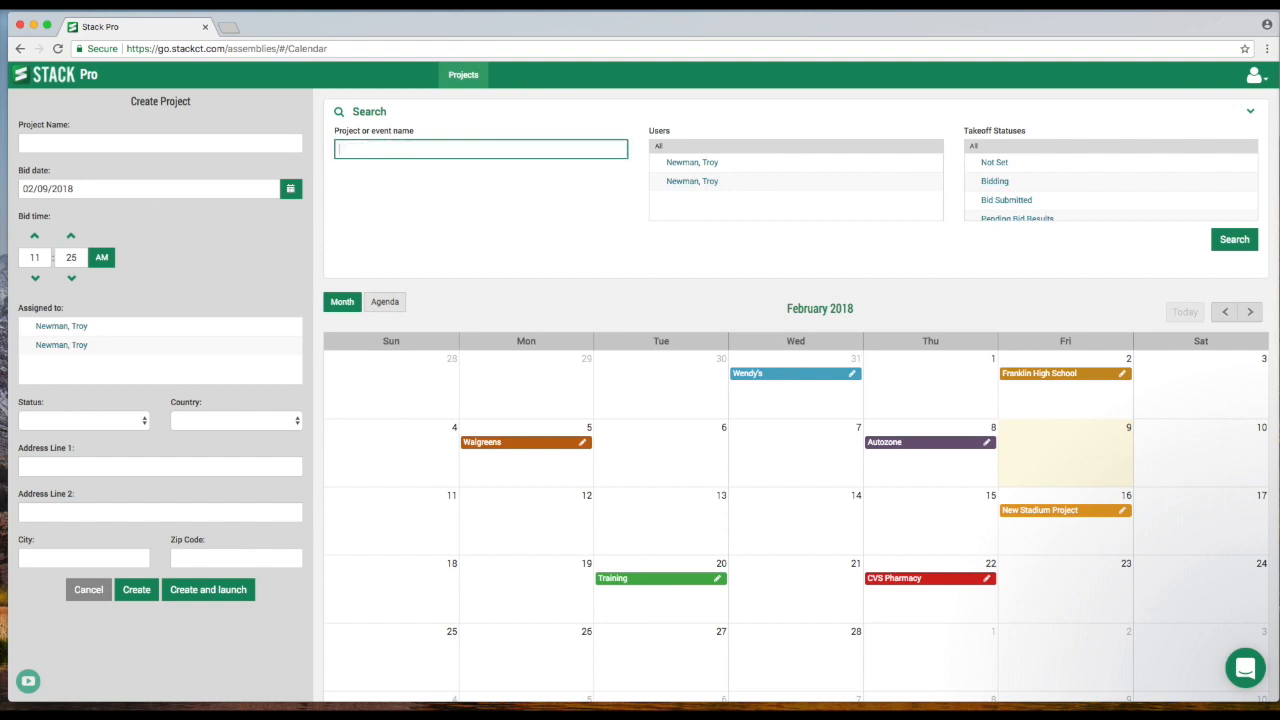
left_click(697, 184)
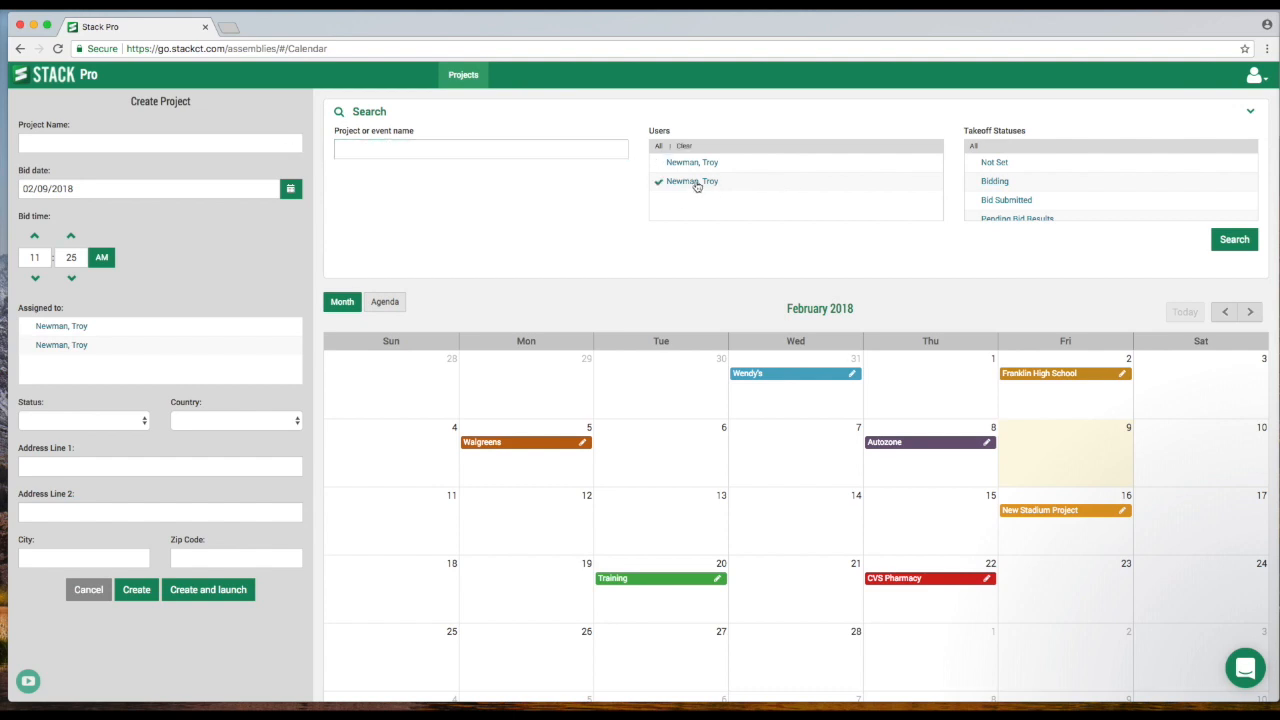
left_click(691, 187)
scroll(1038, 198, "down", 1)
scroll(1036, 196, "down", 2)
left_click(996, 177)
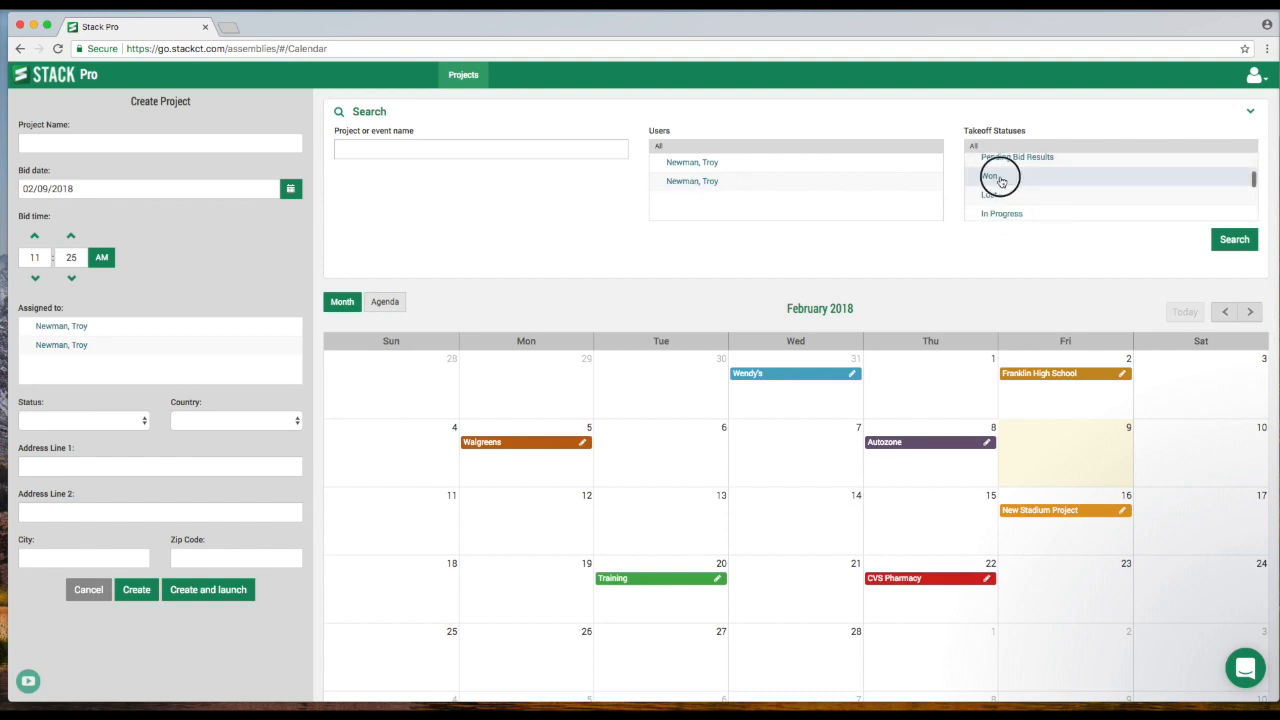
left_click(1234, 240)
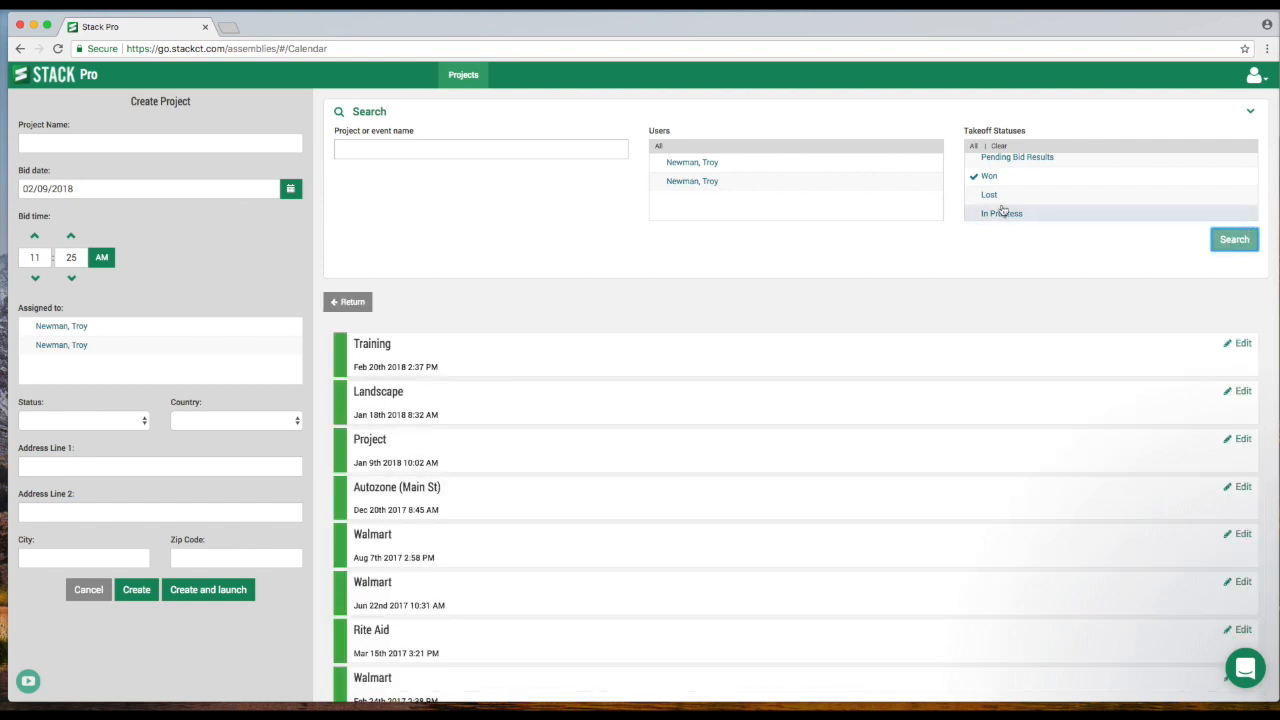
Replace the Won status filter with Bidding and search again.
scroll(992, 200, "up", 1)
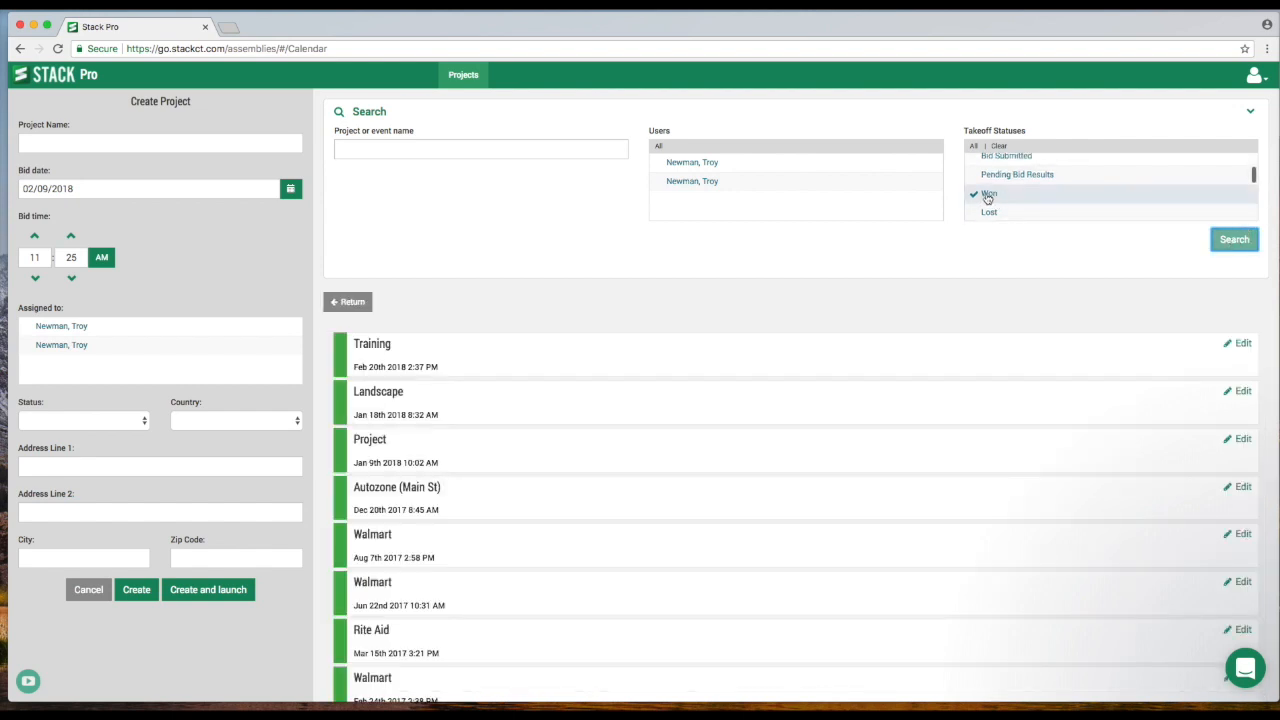
left_click(994, 196)
scroll(1000, 197, "up", 2)
scroll(1005, 195, "up", 1)
left_click(1003, 183)
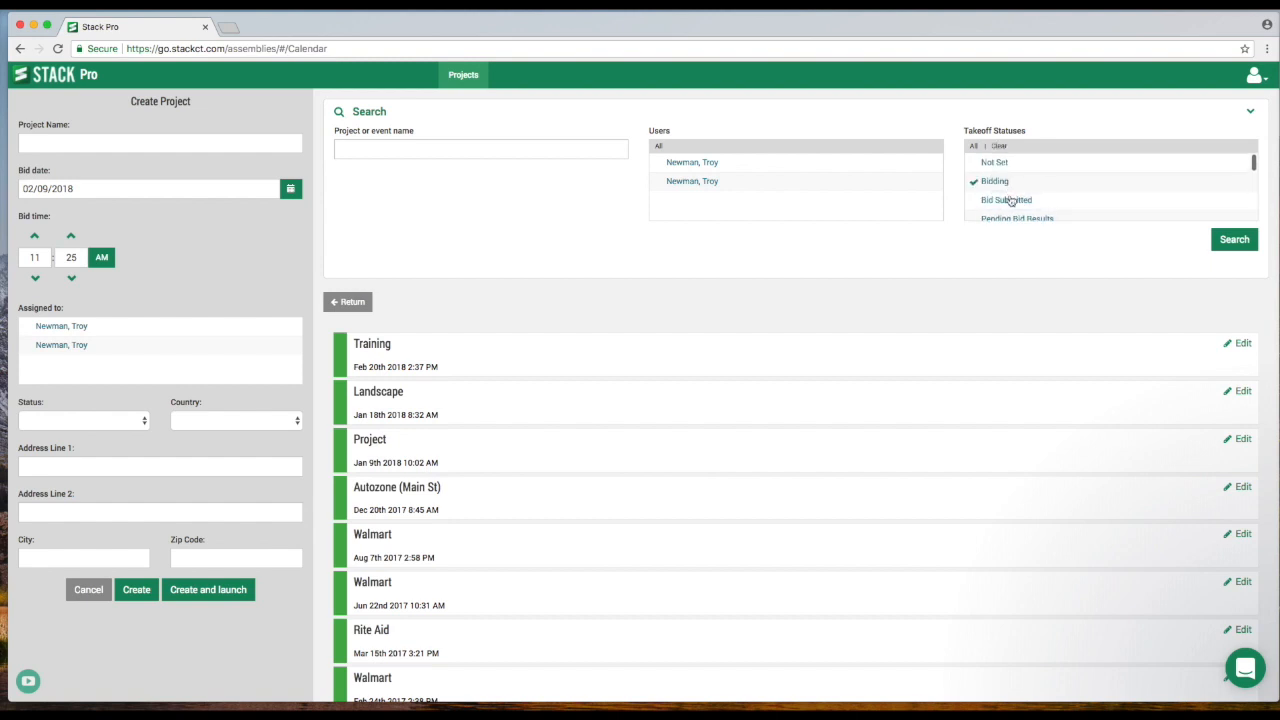
left_click(1230, 241)
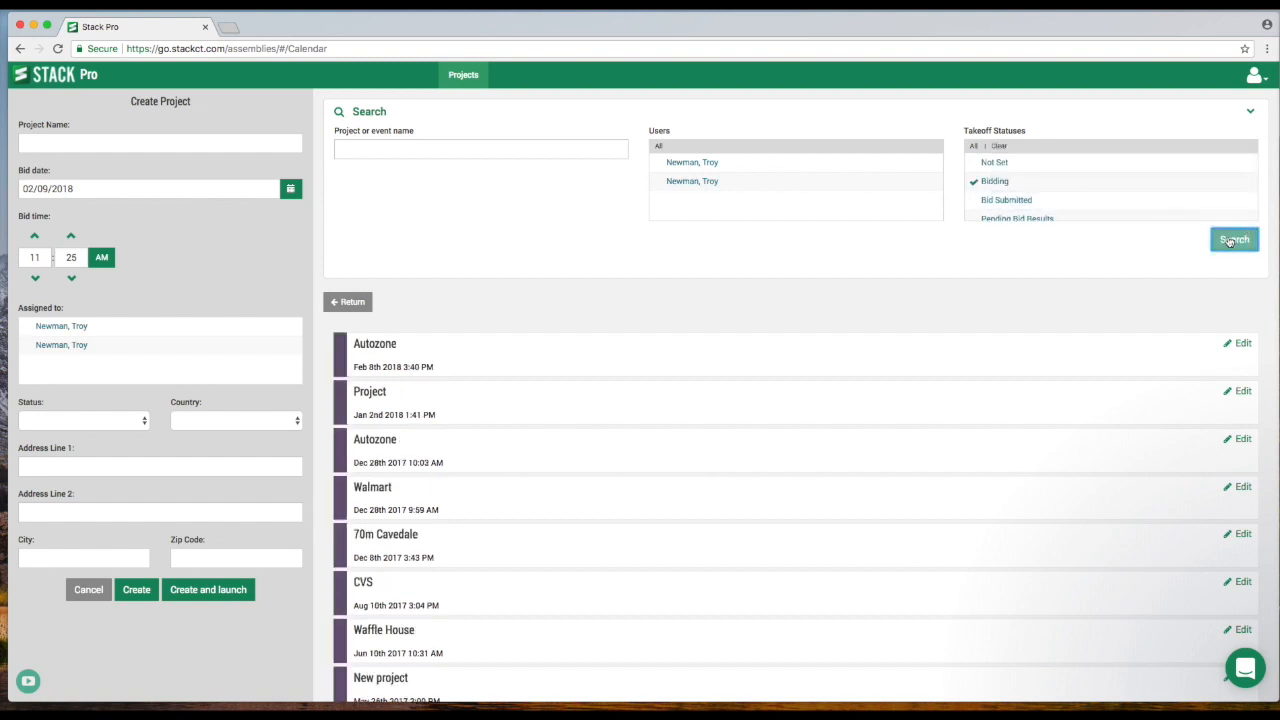
Clear the Bidding filter, collapse the search panel and return to the month calendar.
left_click(980, 187)
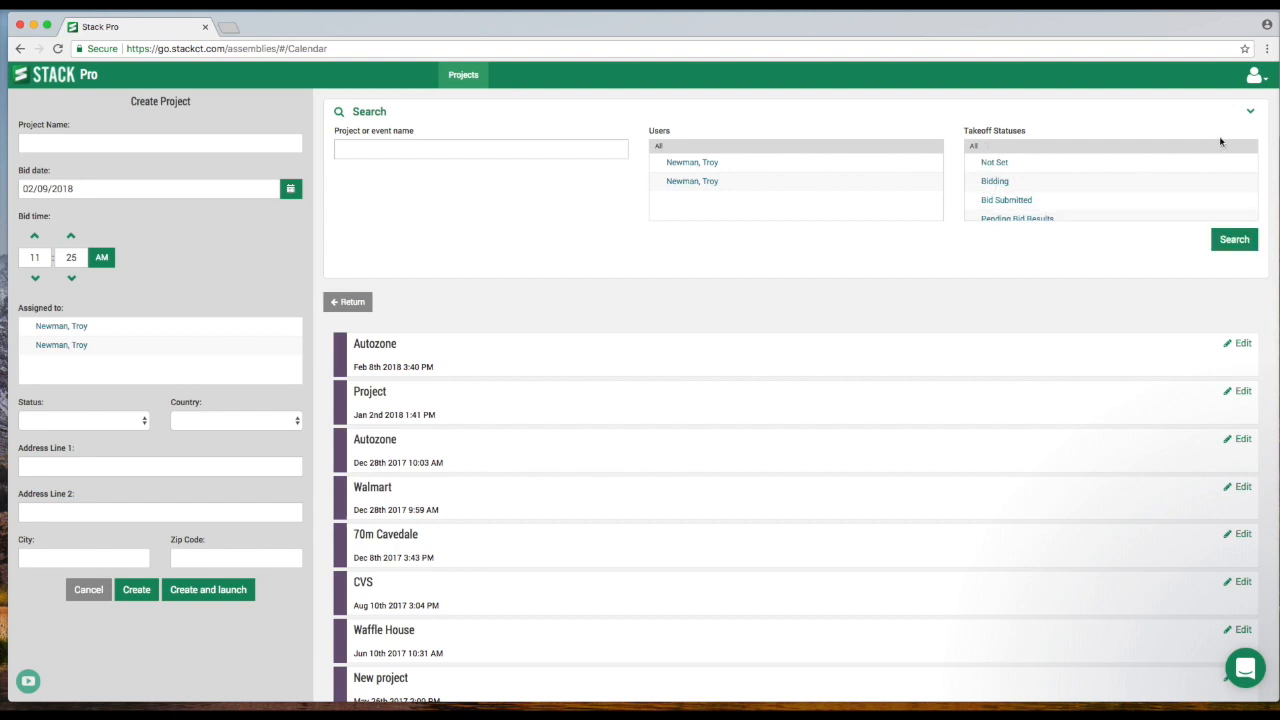
left_click(1249, 111)
left_click(355, 150)
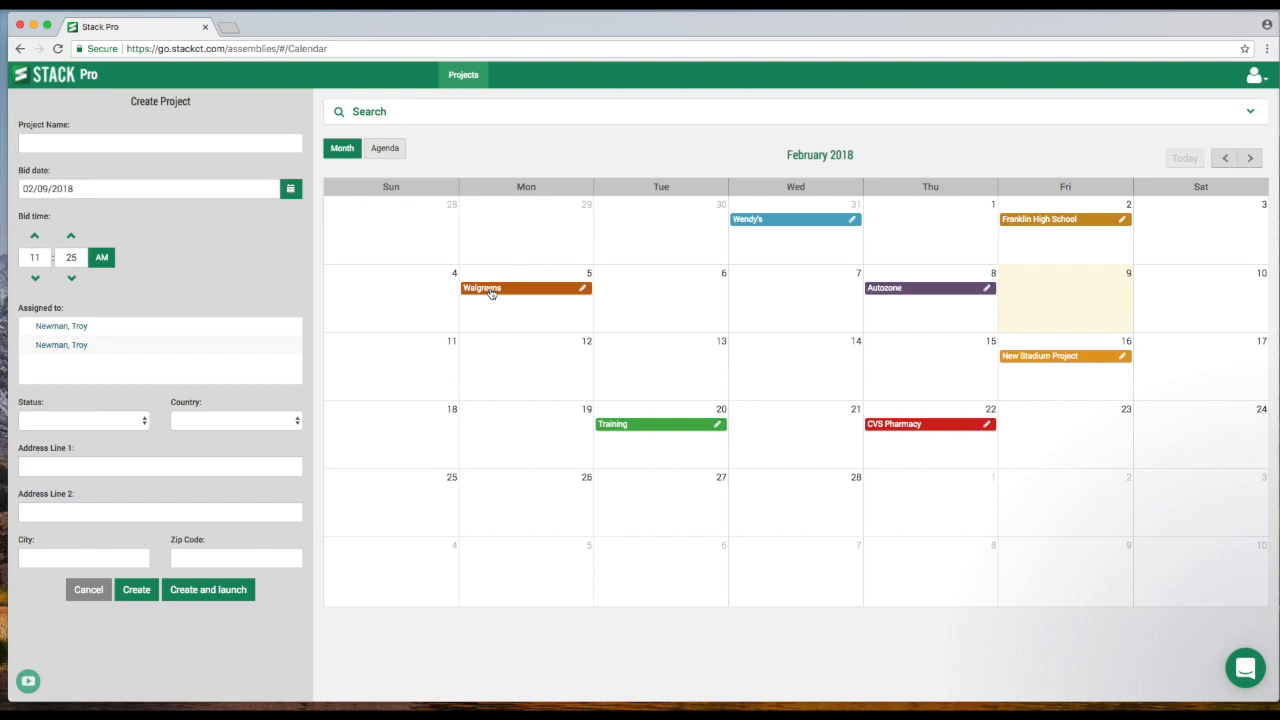
Open the Walgreens project's edit form, review its status options and cancel the edit.
left_click(583, 289)
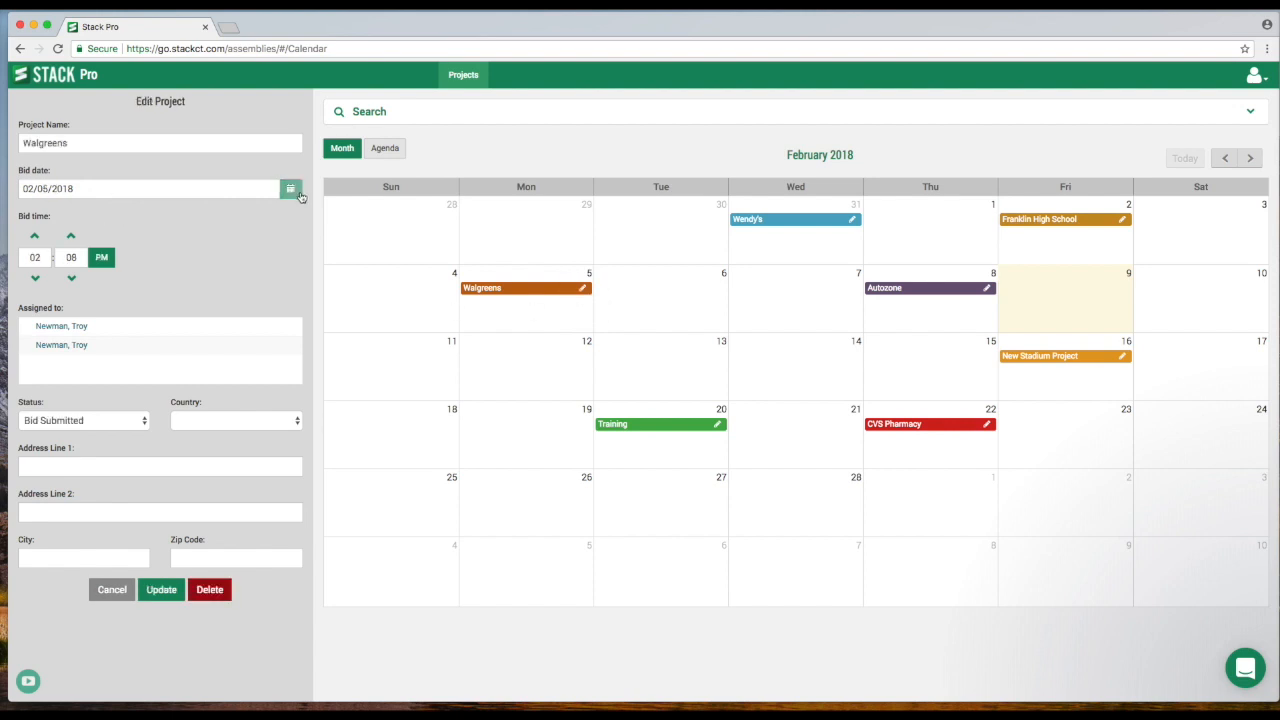
left_click(106, 420)
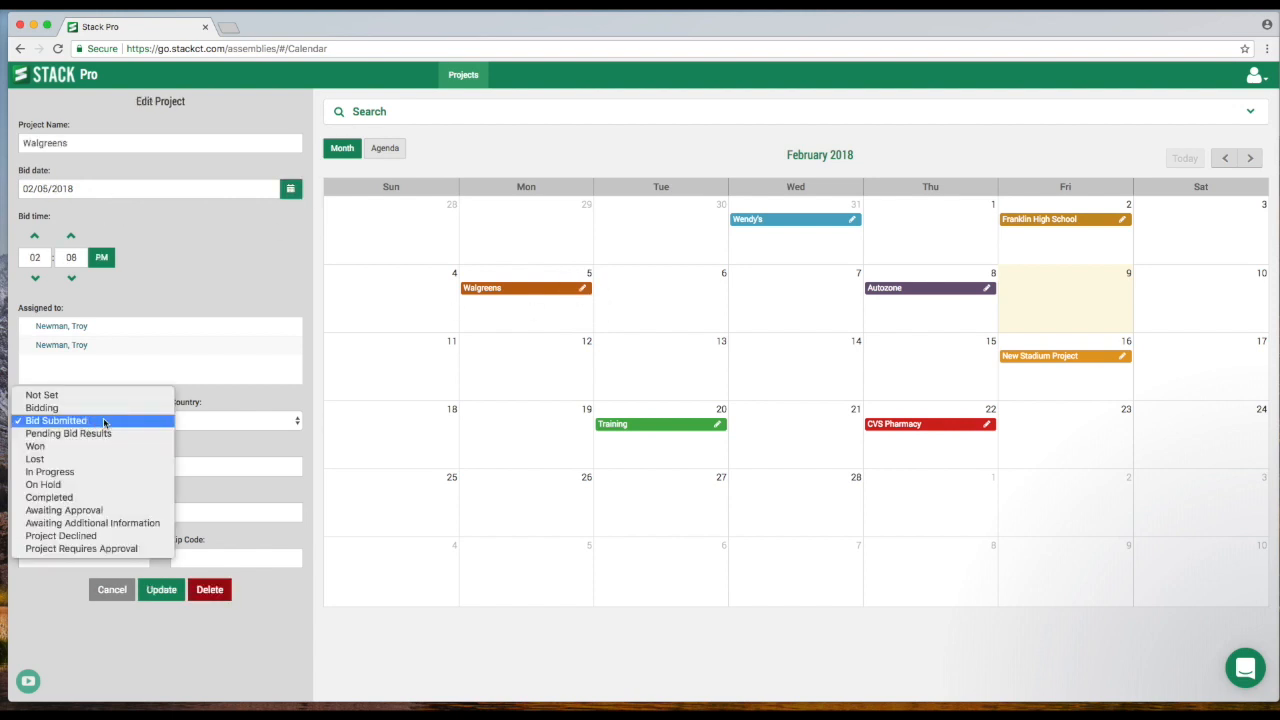
left_click(99, 428)
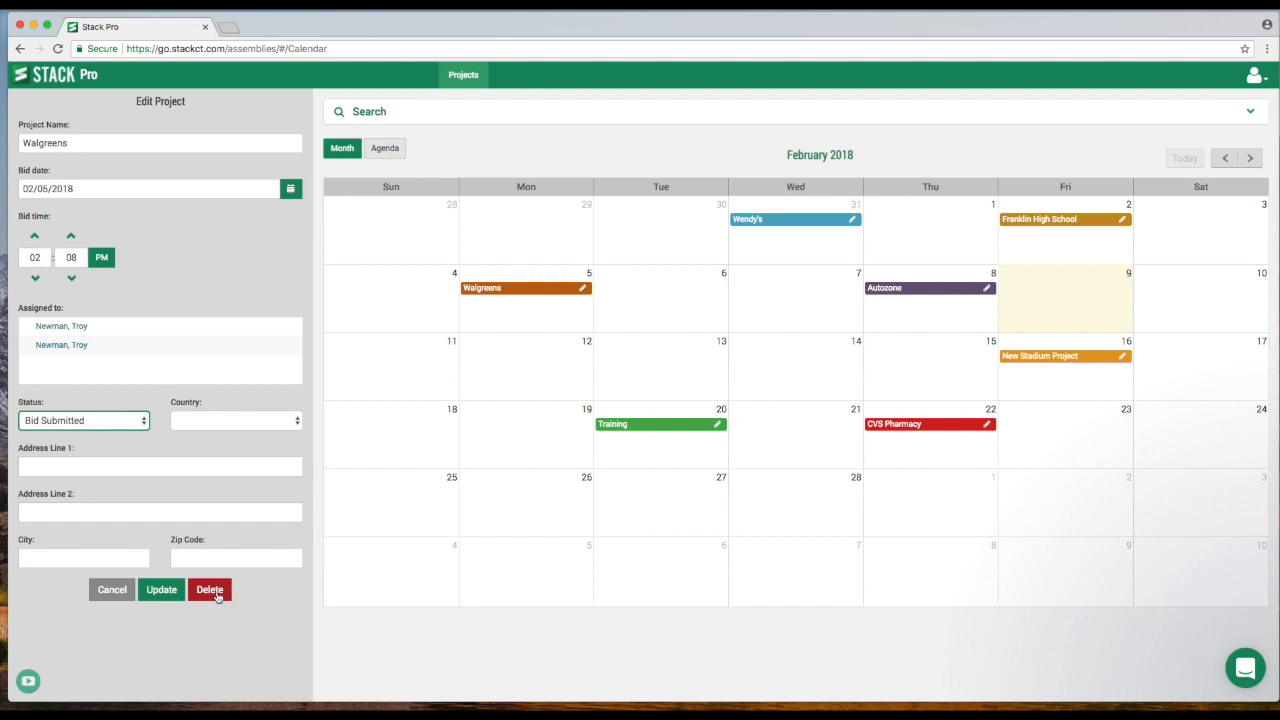
left_click(113, 594)
Name a new project New project and set its bid date to 03/08/2018.
left_click(140, 163)
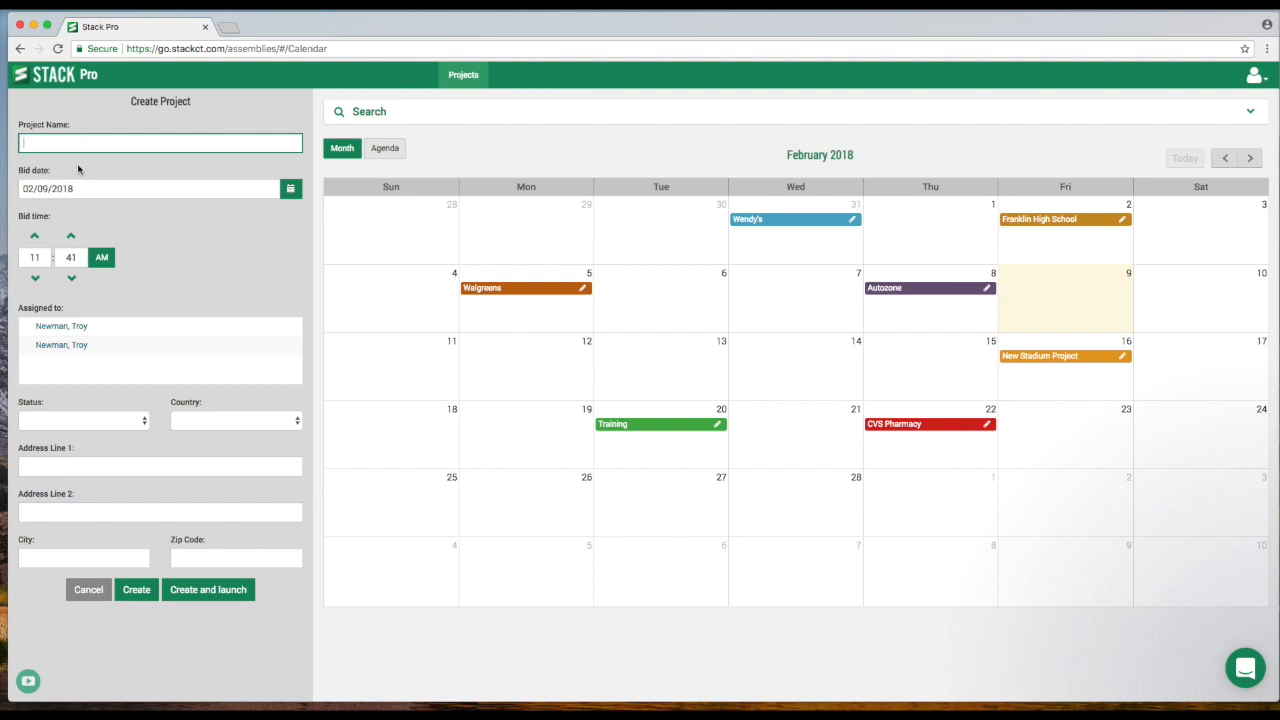
type("New project")
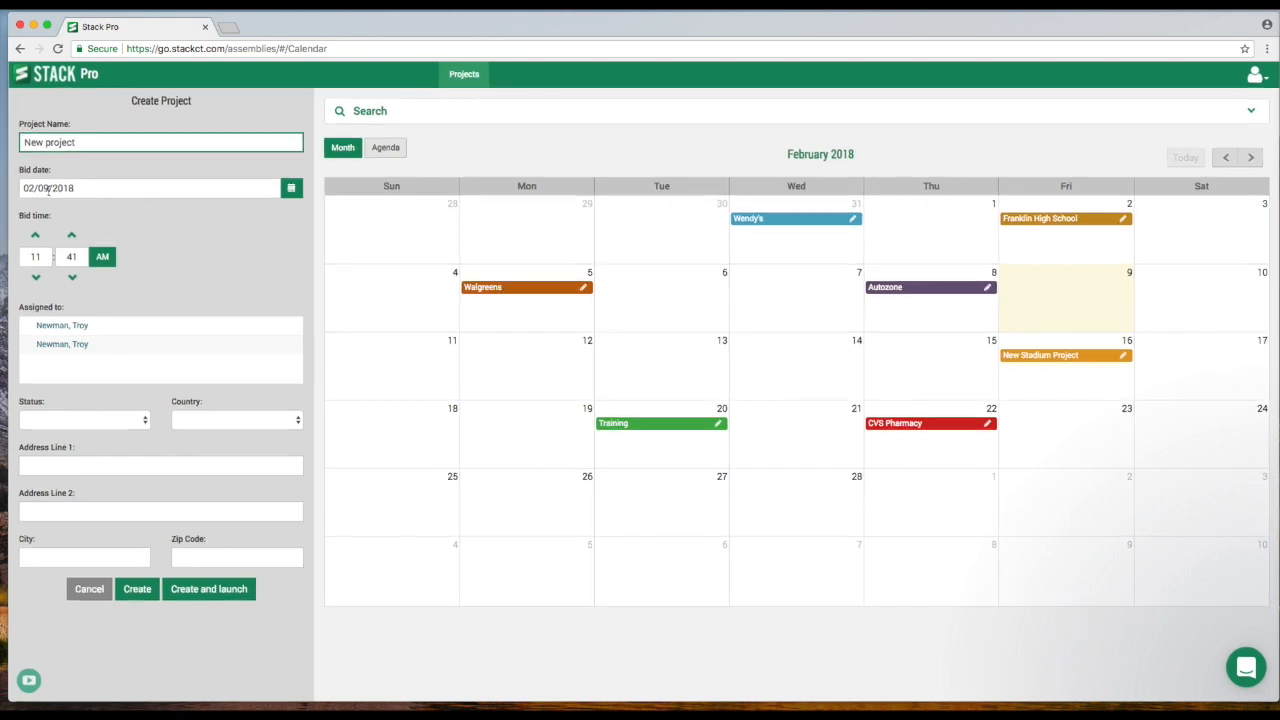
left_click(290, 190)
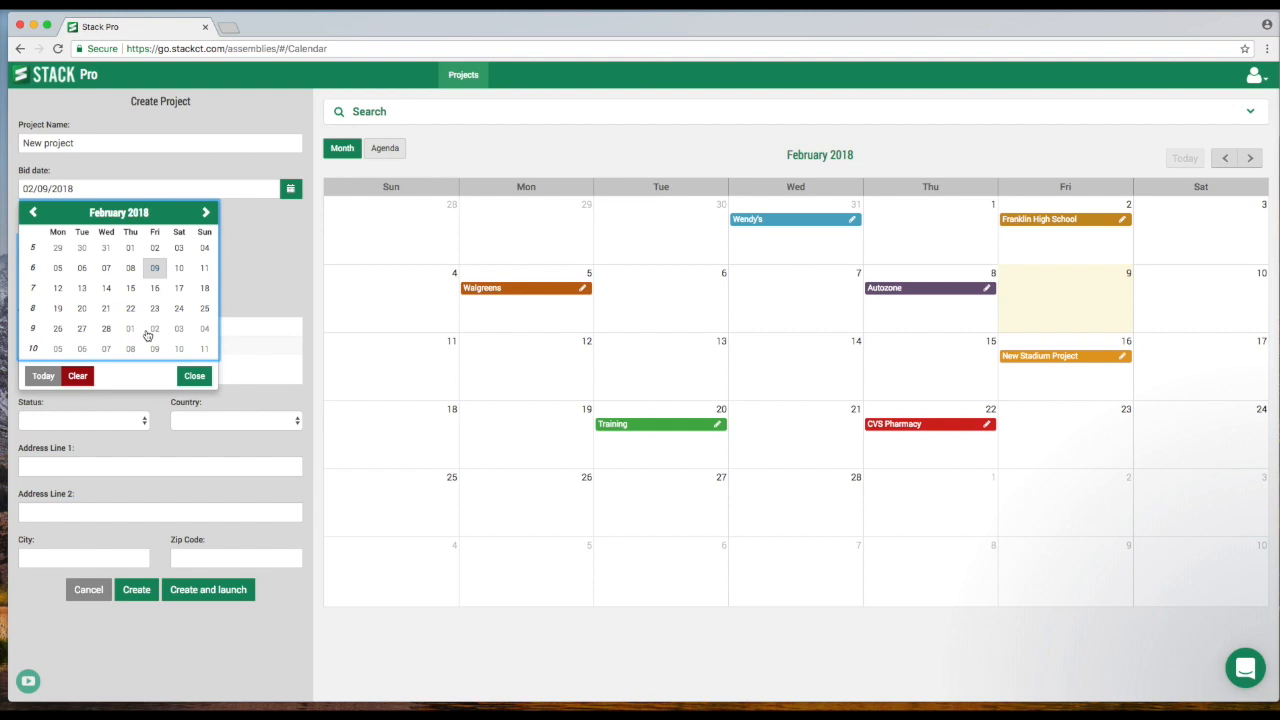
left_click(206, 213)
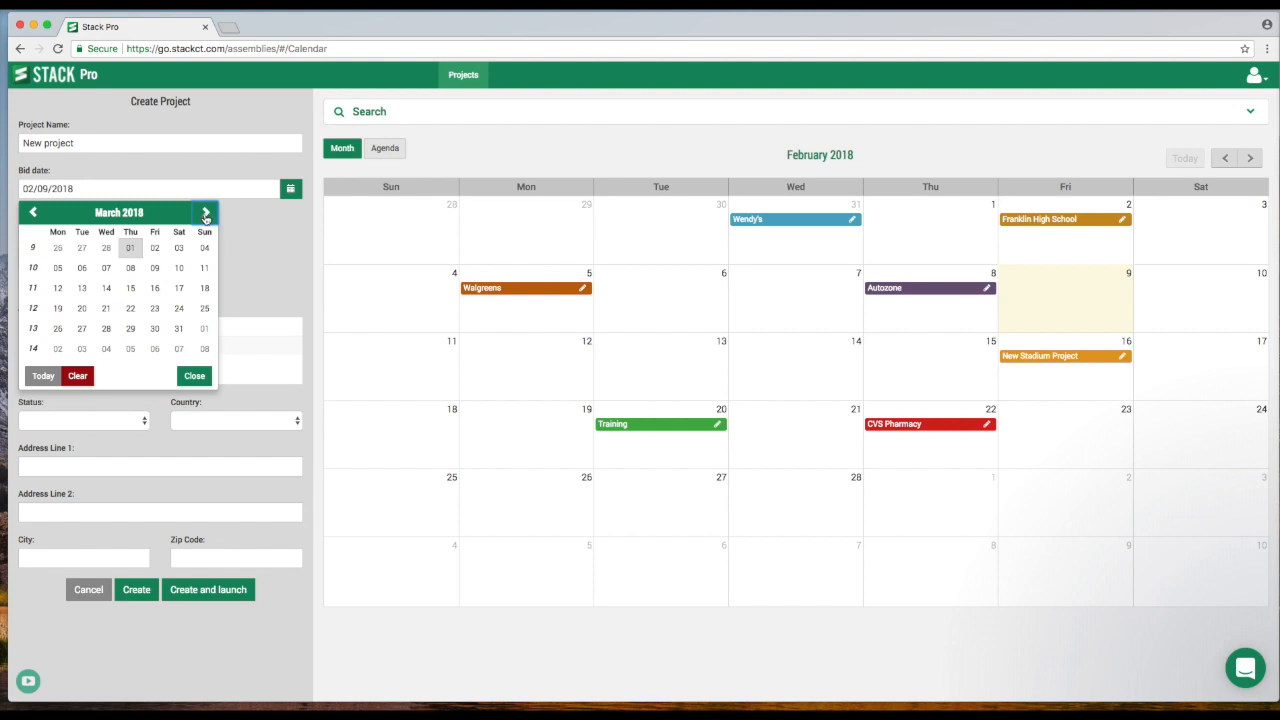
left_click(128, 269)
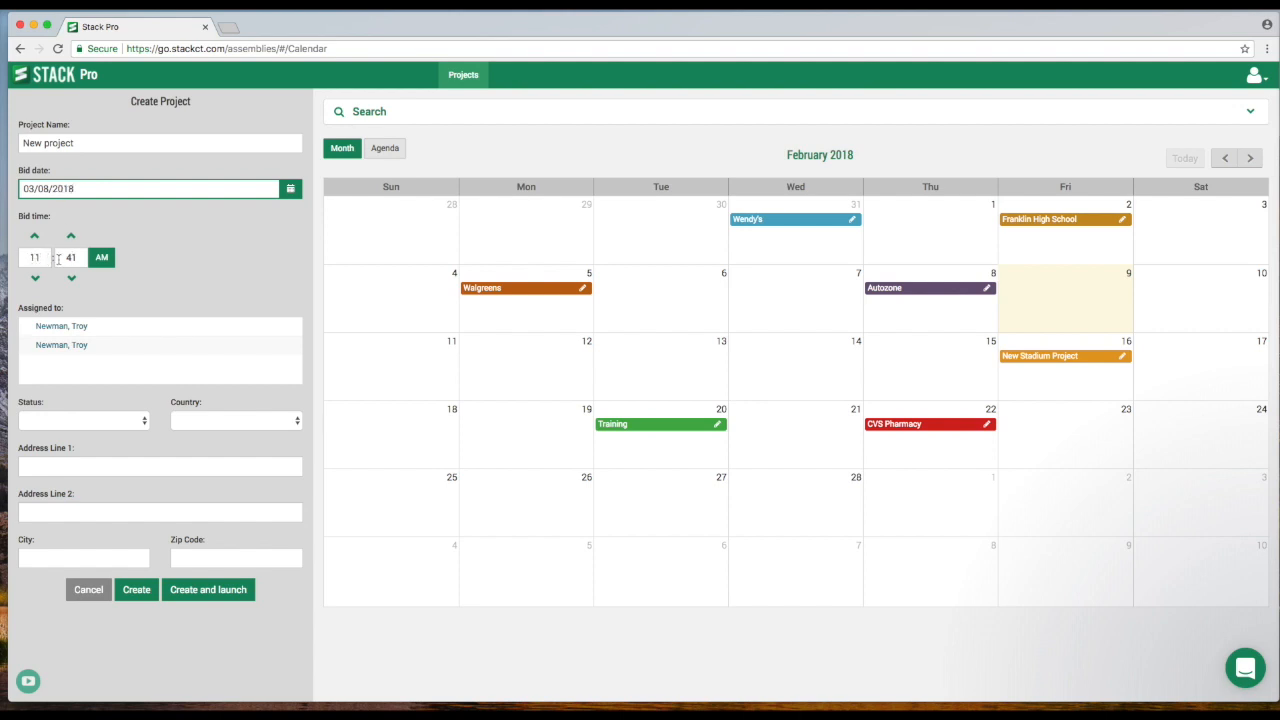
Assign the new project to the second listed user, leave status unset, and create and launch it.
left_click(61, 350)
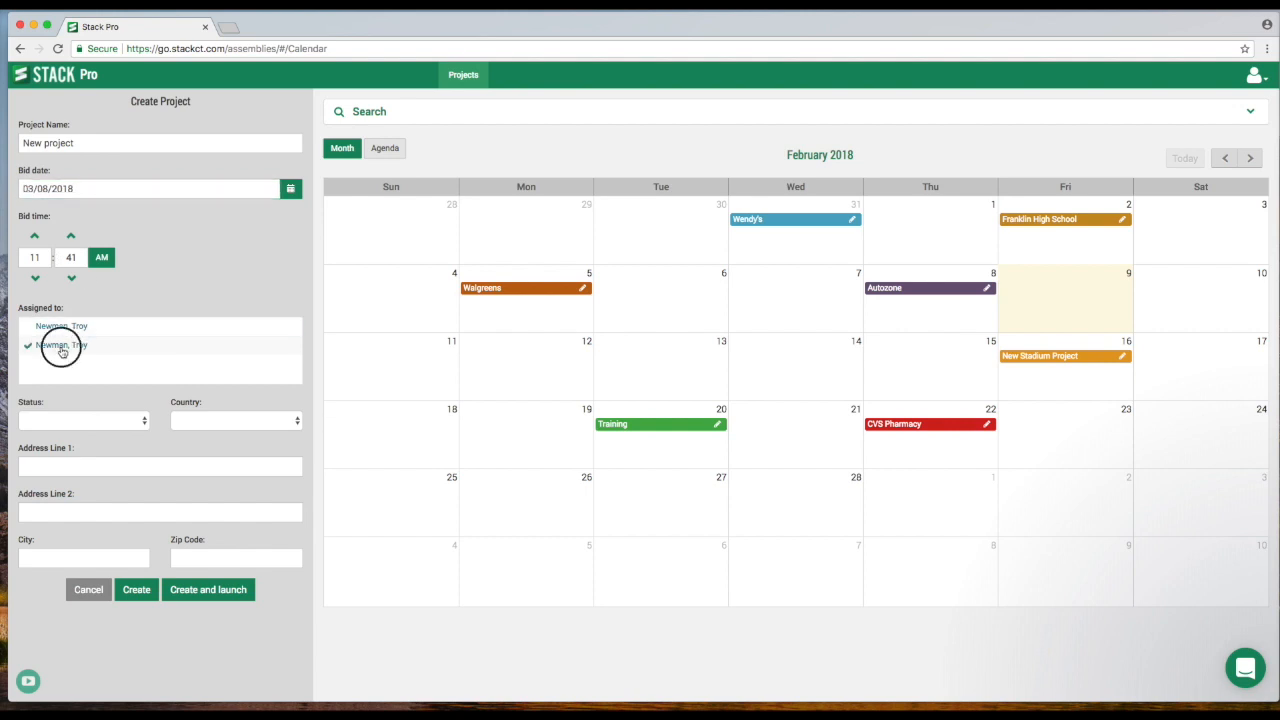
left_click(105, 422)
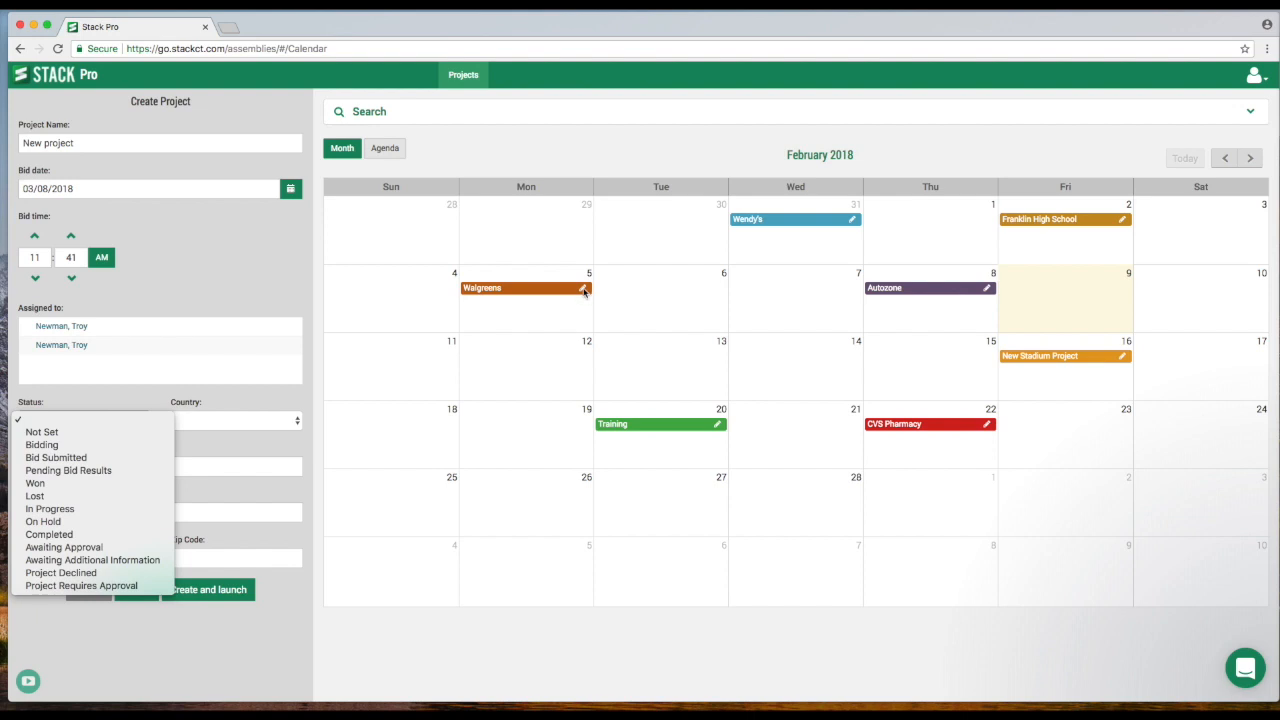
left_click(272, 300)
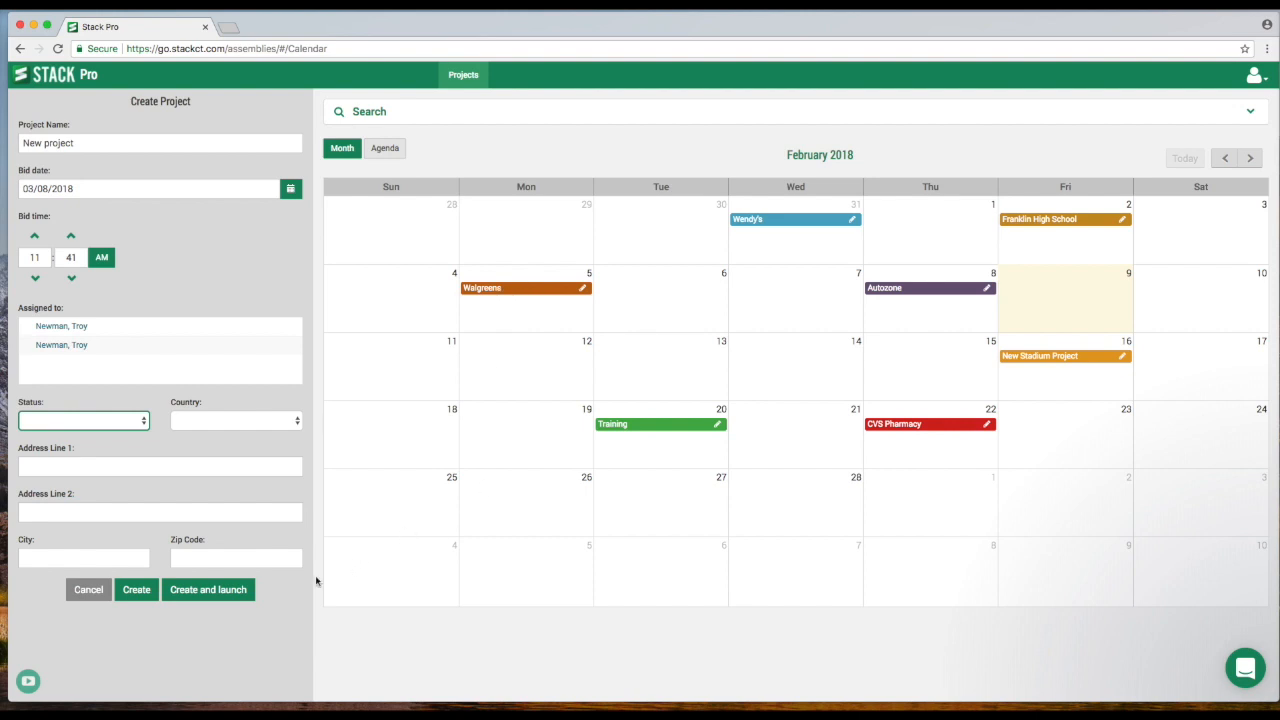
left_click(211, 595)
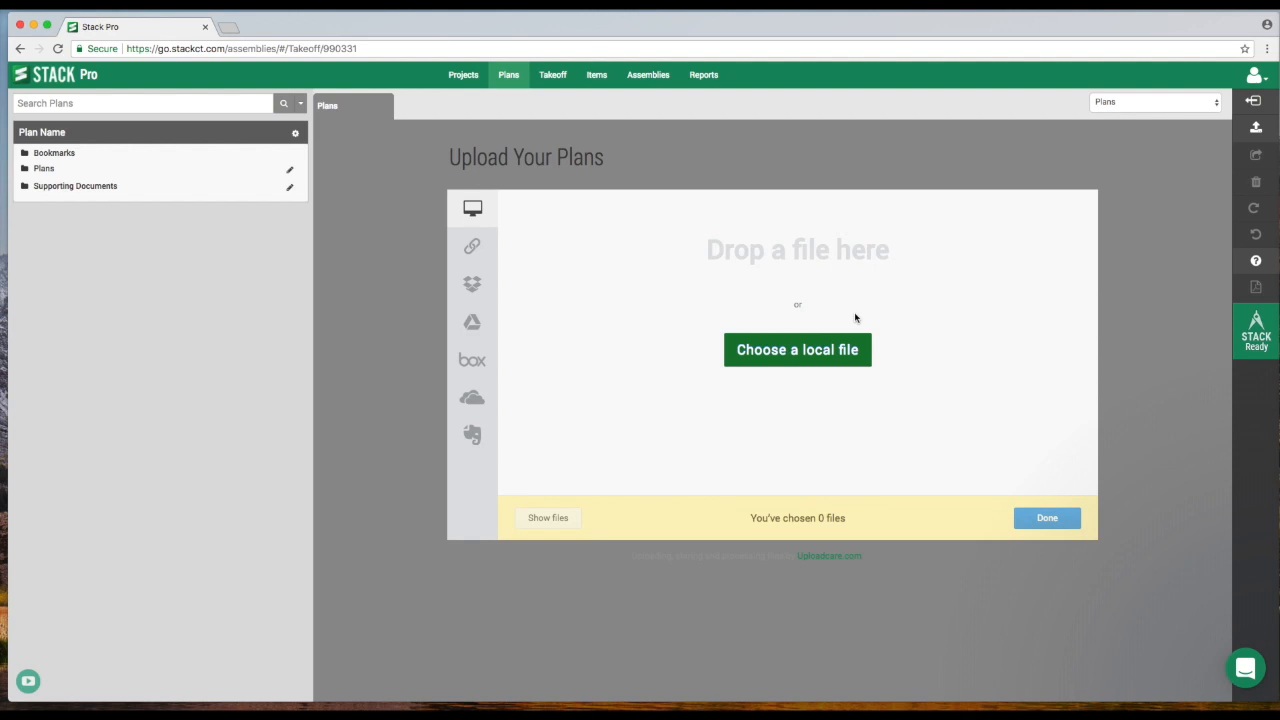
Upload the local plan file AutoZone-4494-East-Hartford-CT-Bid-Set-Arch-Civ-Demo-MEP.pdf to the project.
left_click(805, 352)
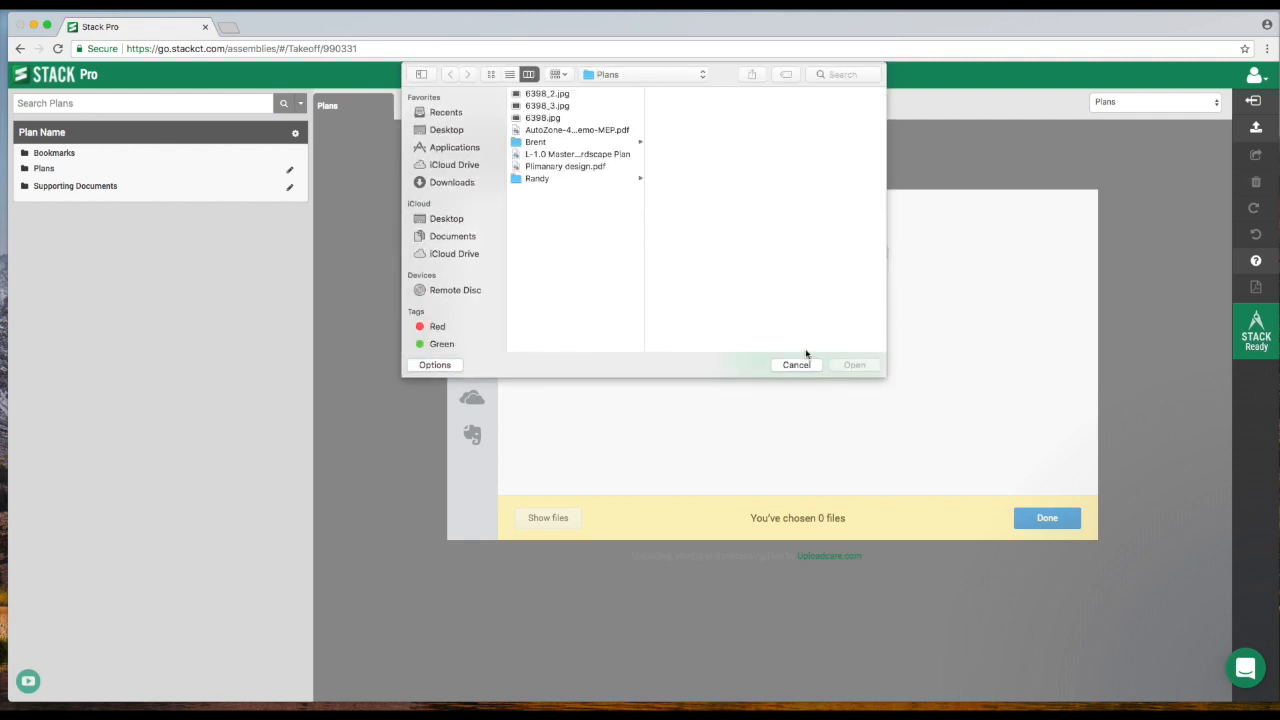
left_click(564, 131)
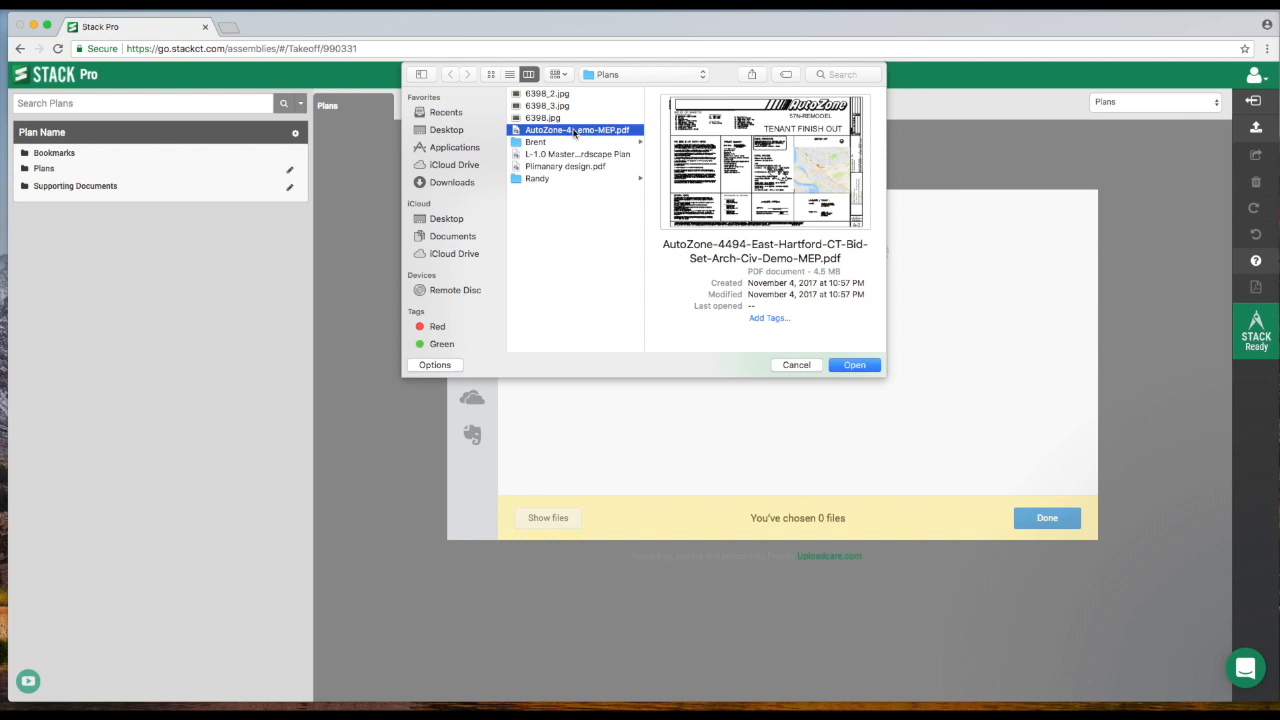
left_click(854, 365)
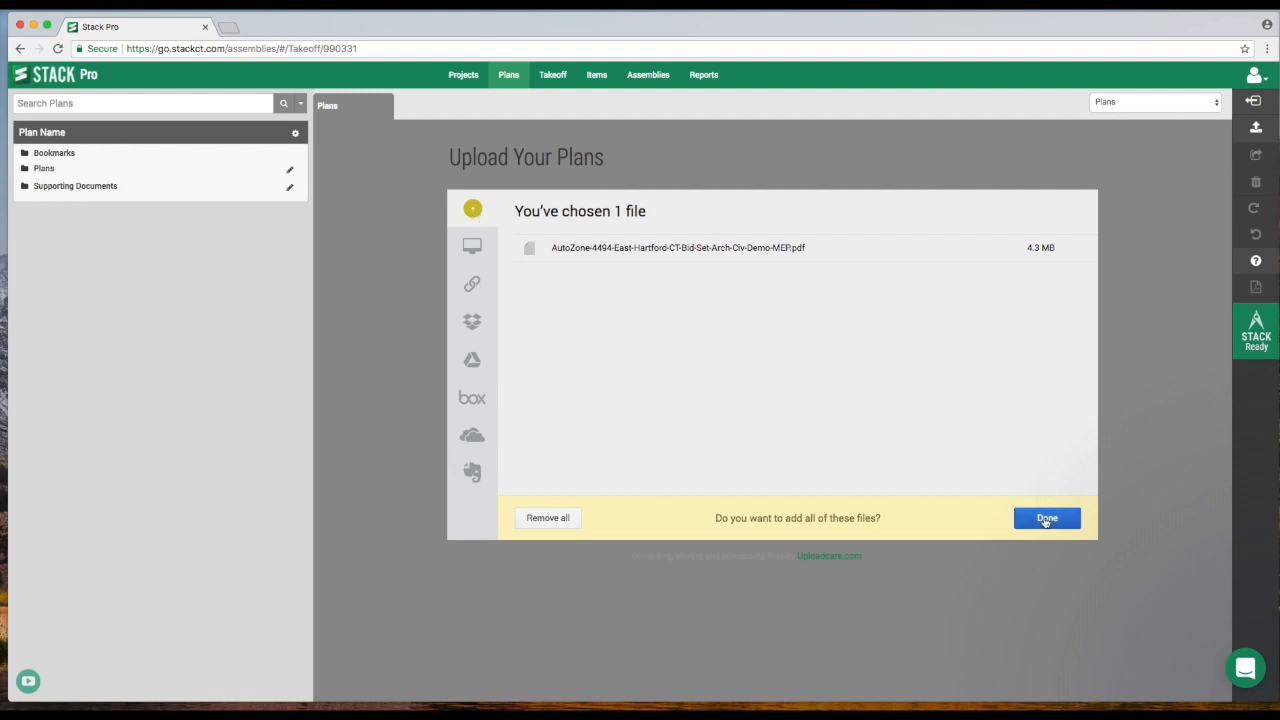
left_click(1045, 519)
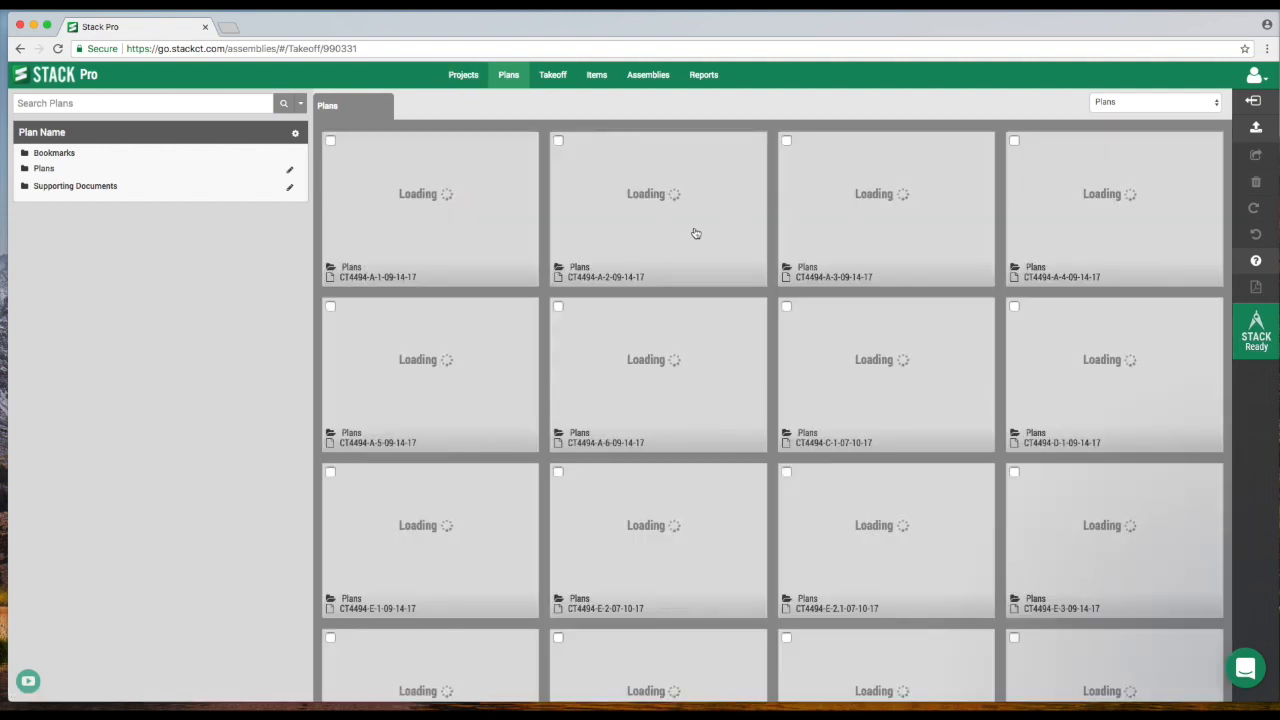
Return to projects, open the Training project and view its A-251 plan sheet around Resident Unit Plan 3.
left_click(462, 76)
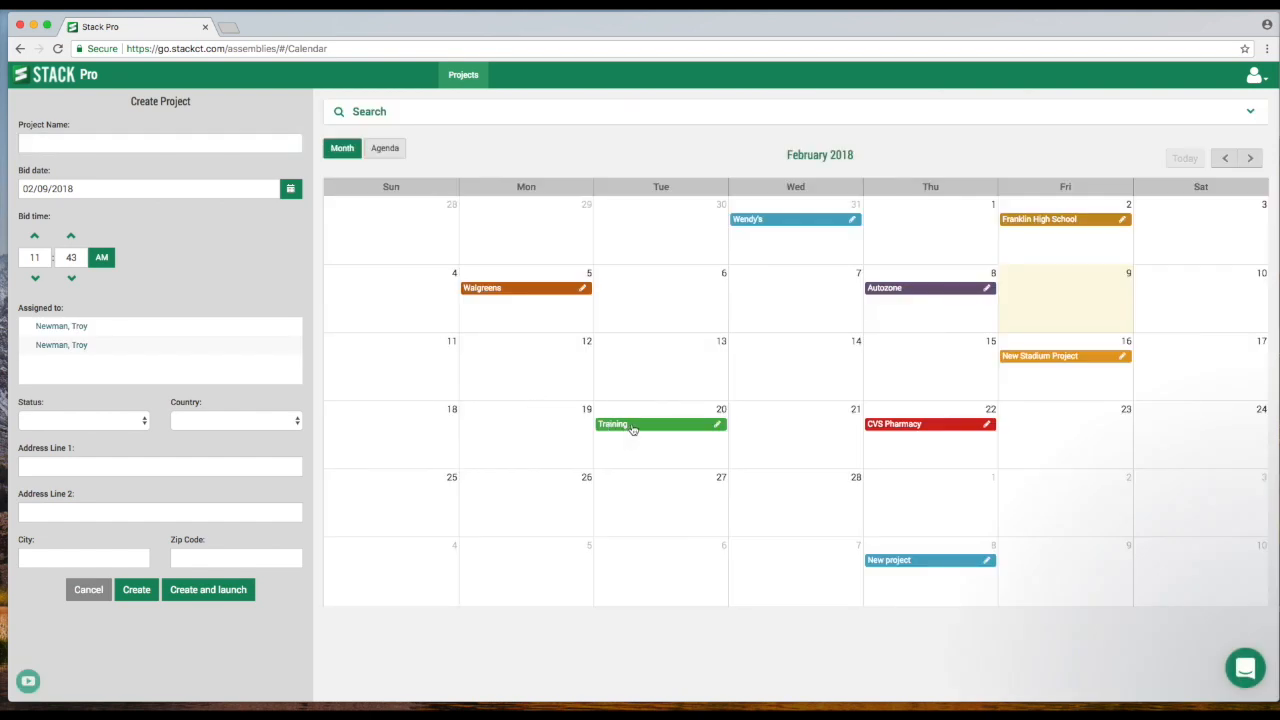
left_click(631, 426)
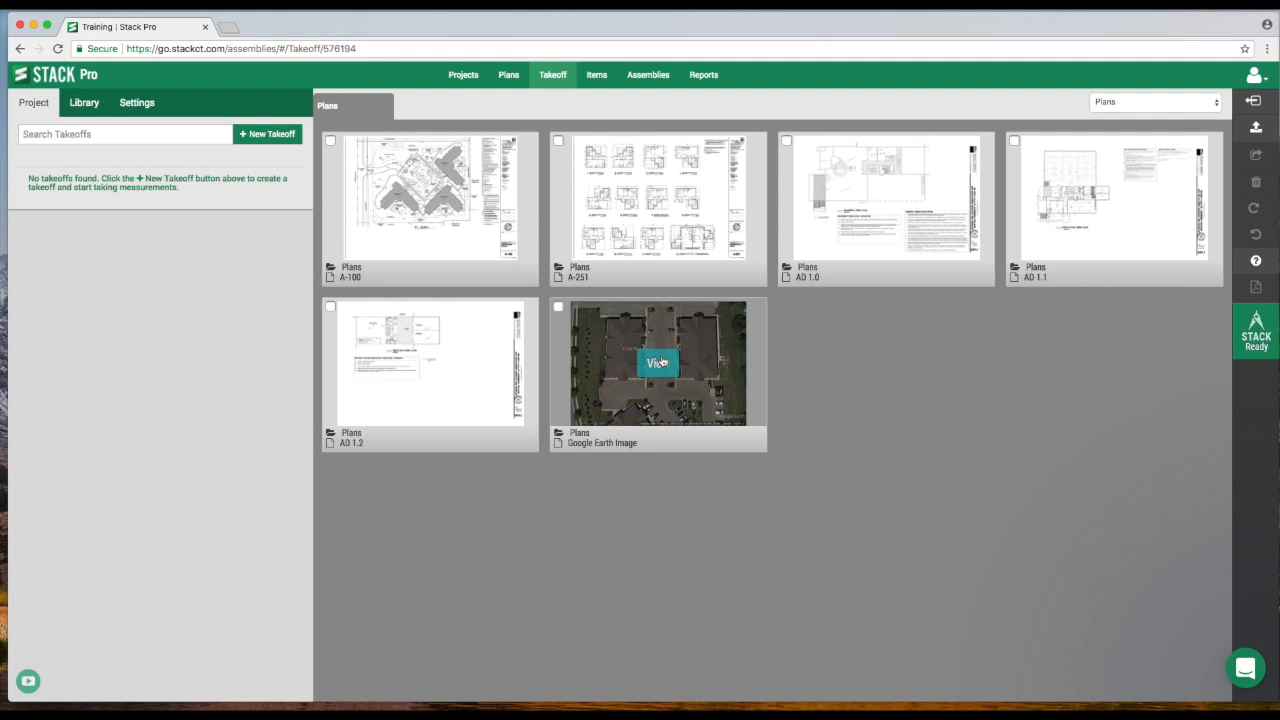
left_click(662, 202)
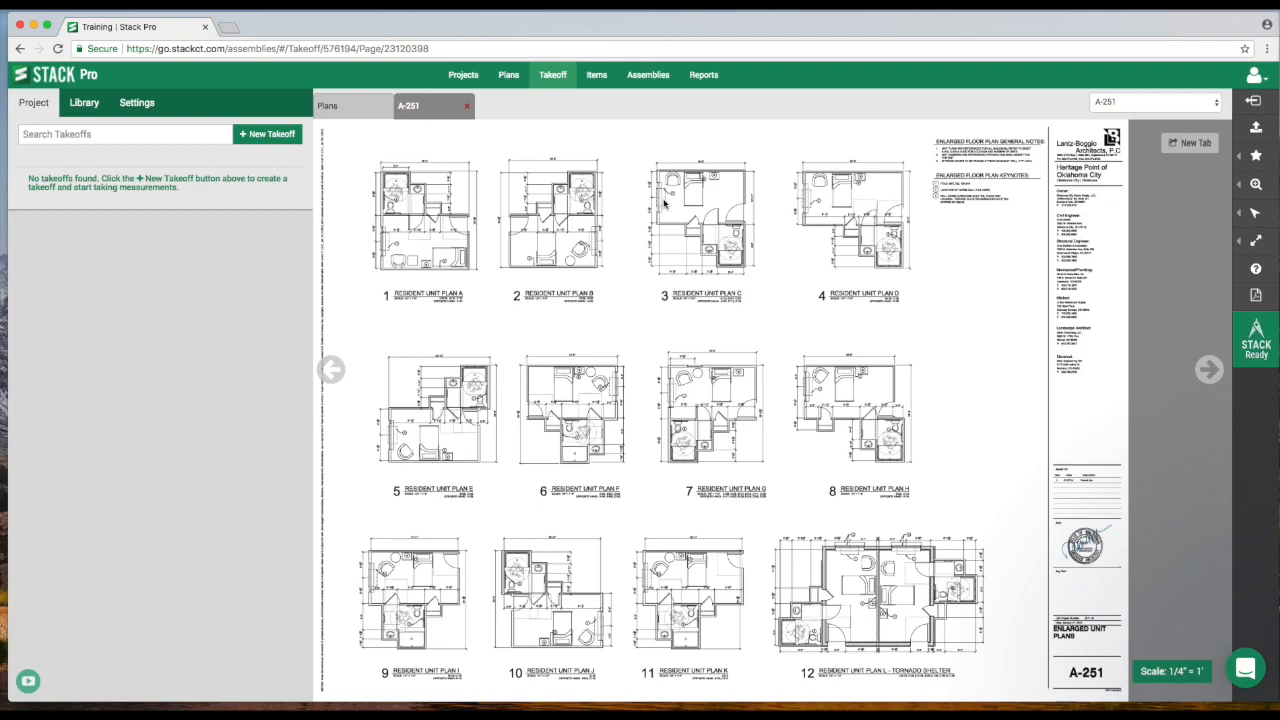
left_click_drag(692, 335, 664, 318)
scroll(664, 318, "up", 3)
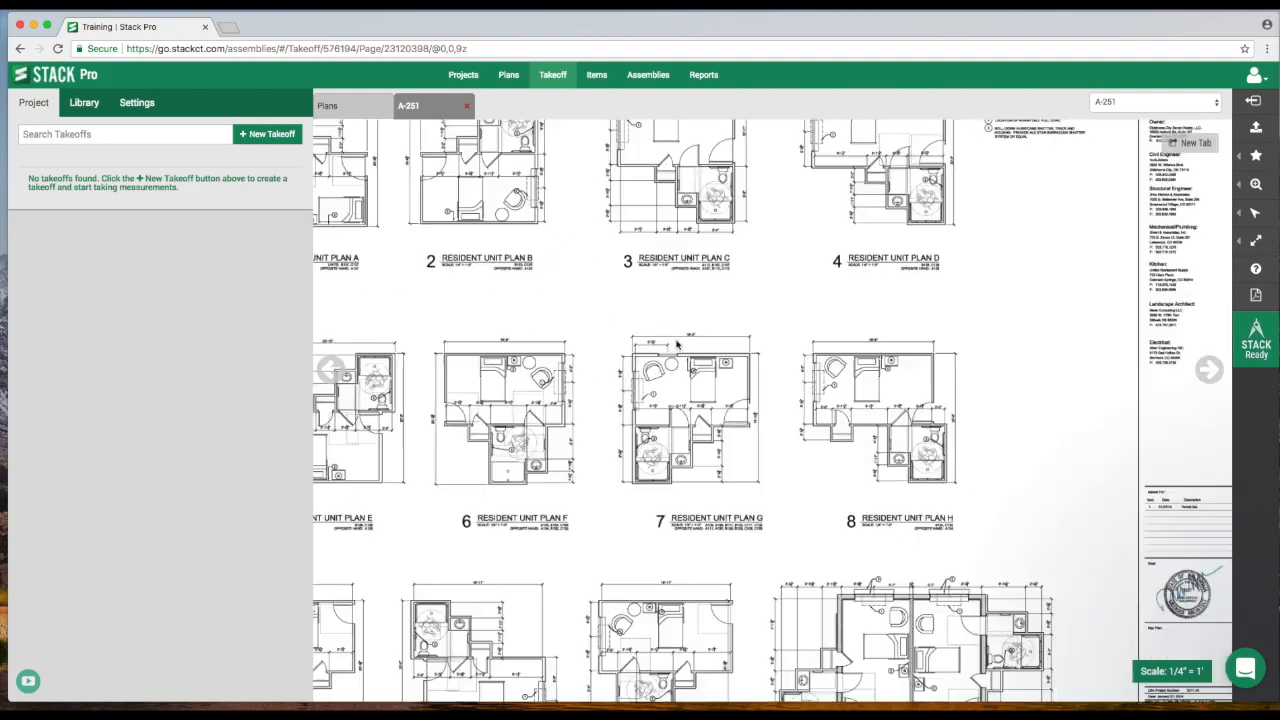
scroll(677, 345, "down", 6)
scroll(677, 345, "up", 3)
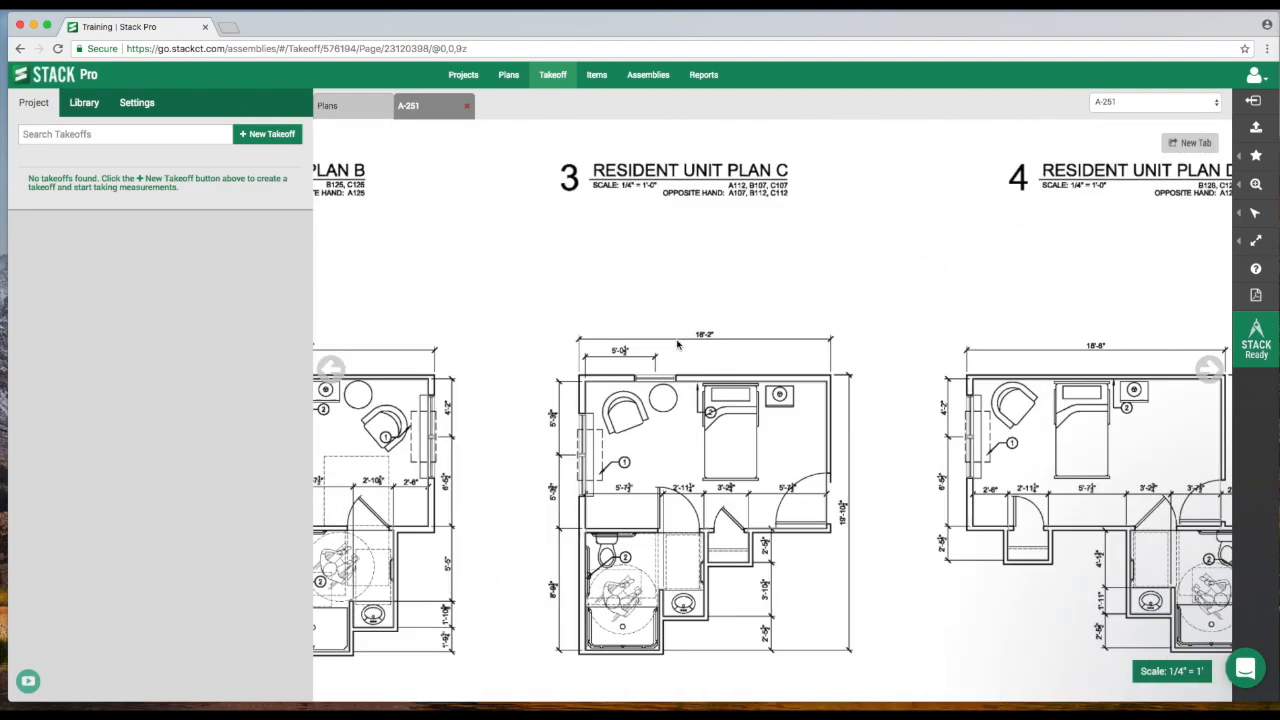
Zoom the A-251 sheet out to the full page using the zoom controls.
scroll(677, 345, "down", 3)
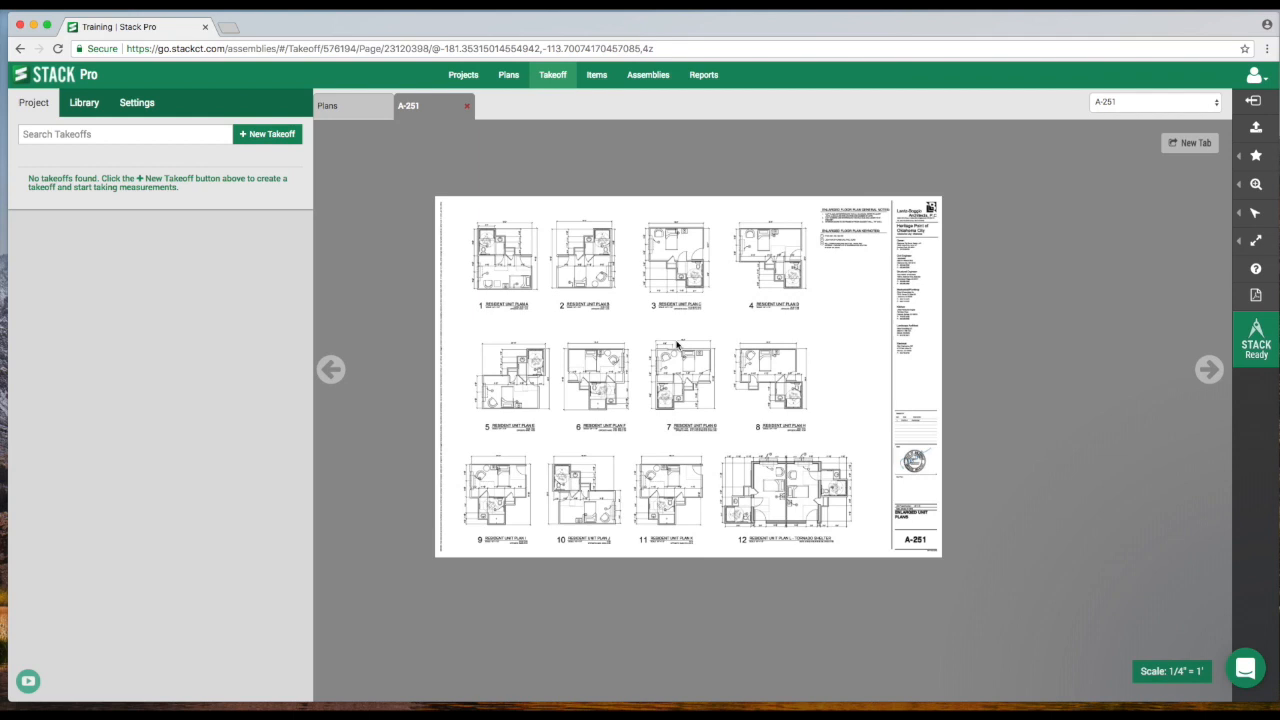
left_click(1256, 185)
left_click(1163, 212)
double_click(1160, 237)
left_click(1150, 212)
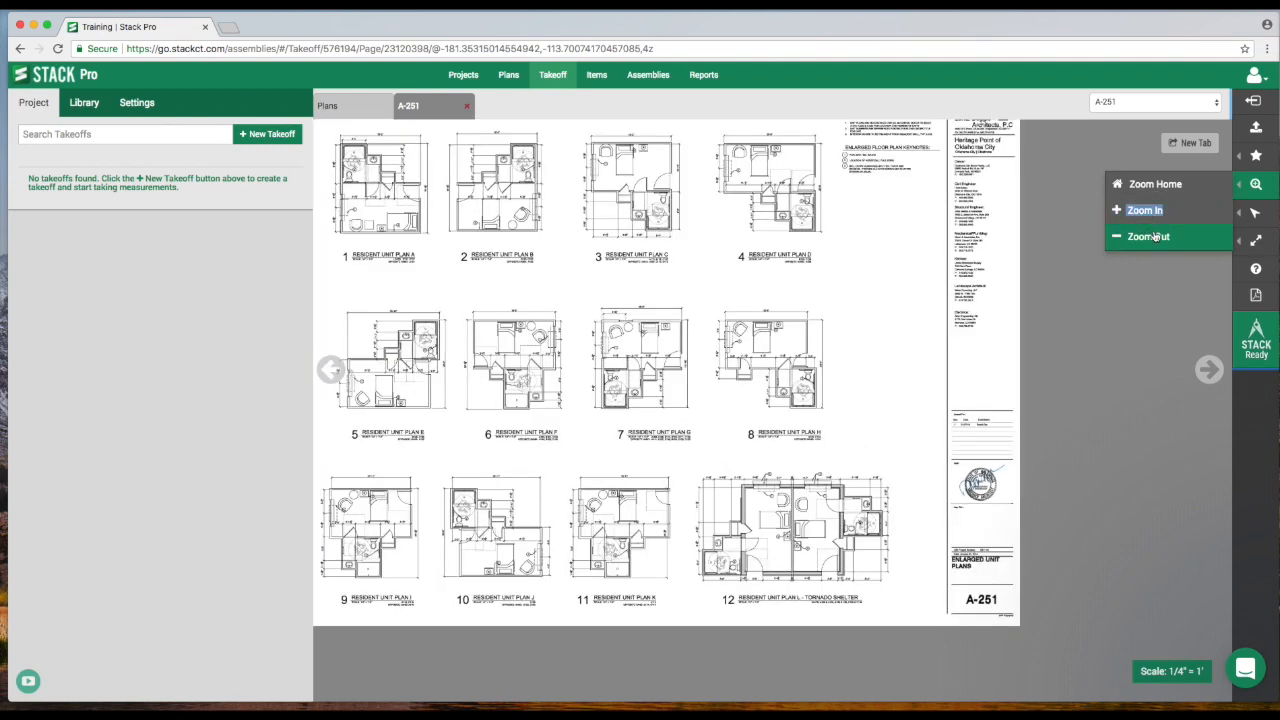
left_click(1148, 236)
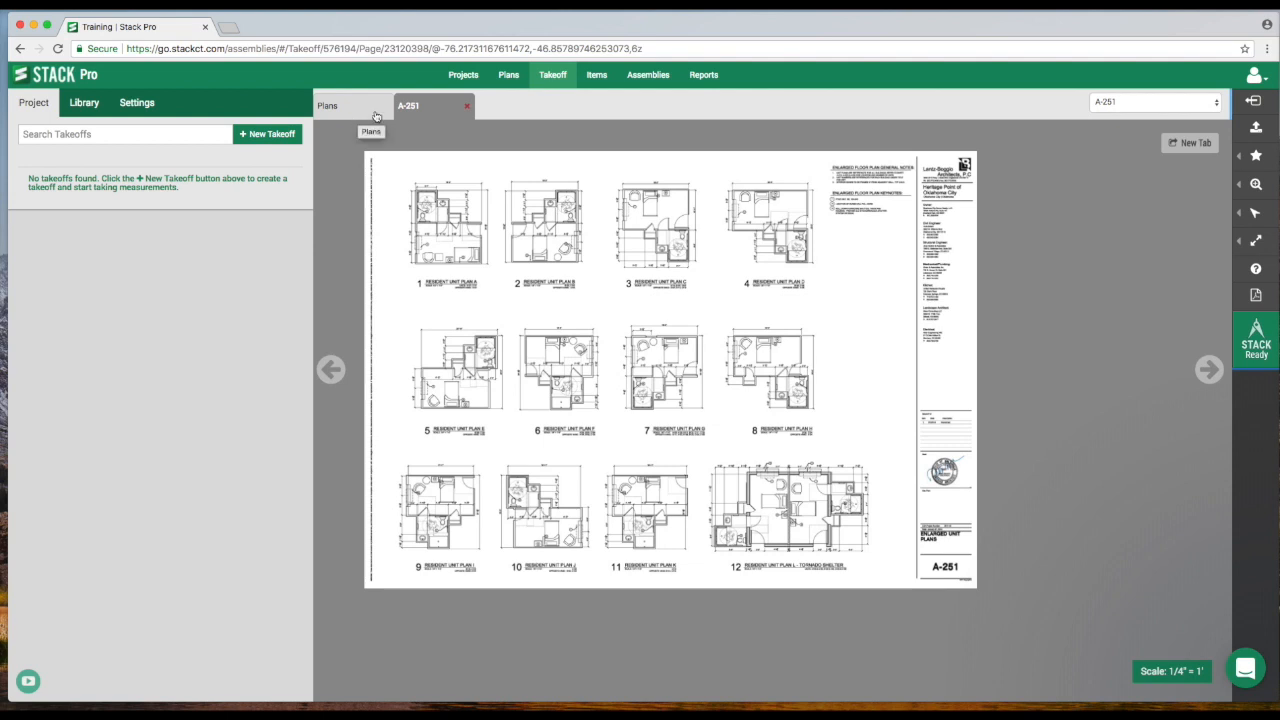
Open the A-100 site plan sheet in its own tab and return to the plans overview.
left_click(355, 113)
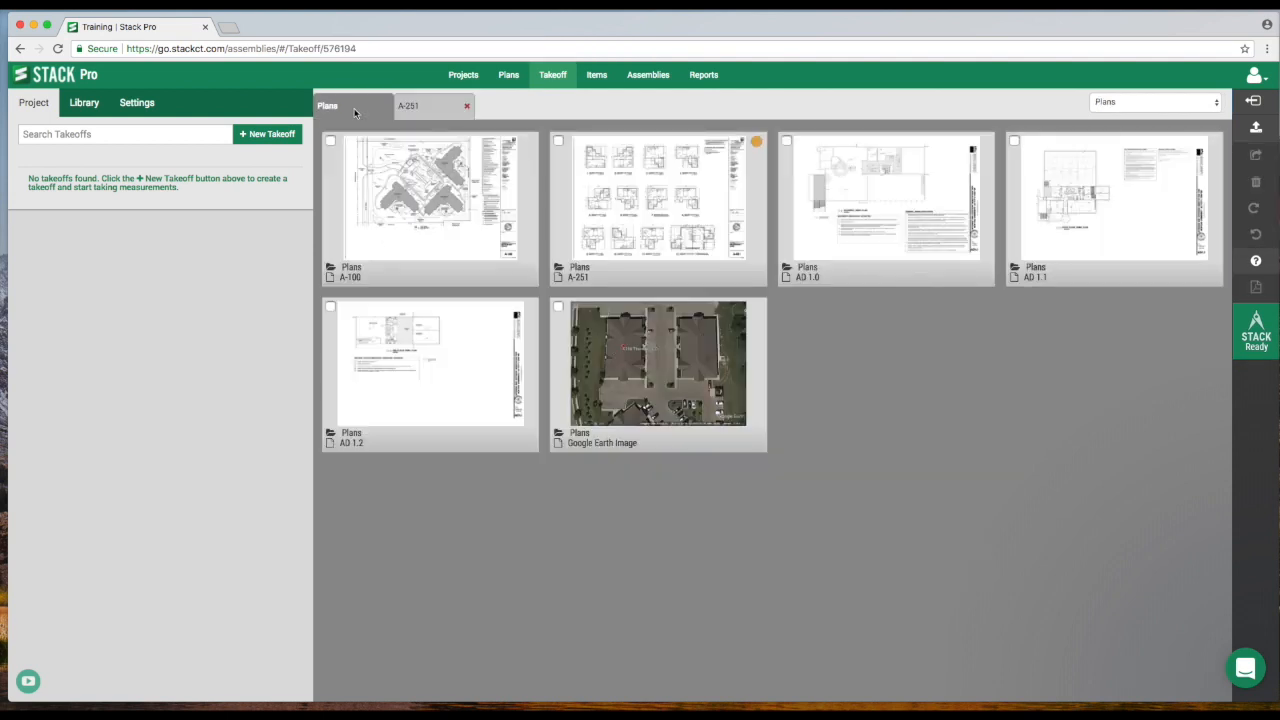
left_click(432, 203)
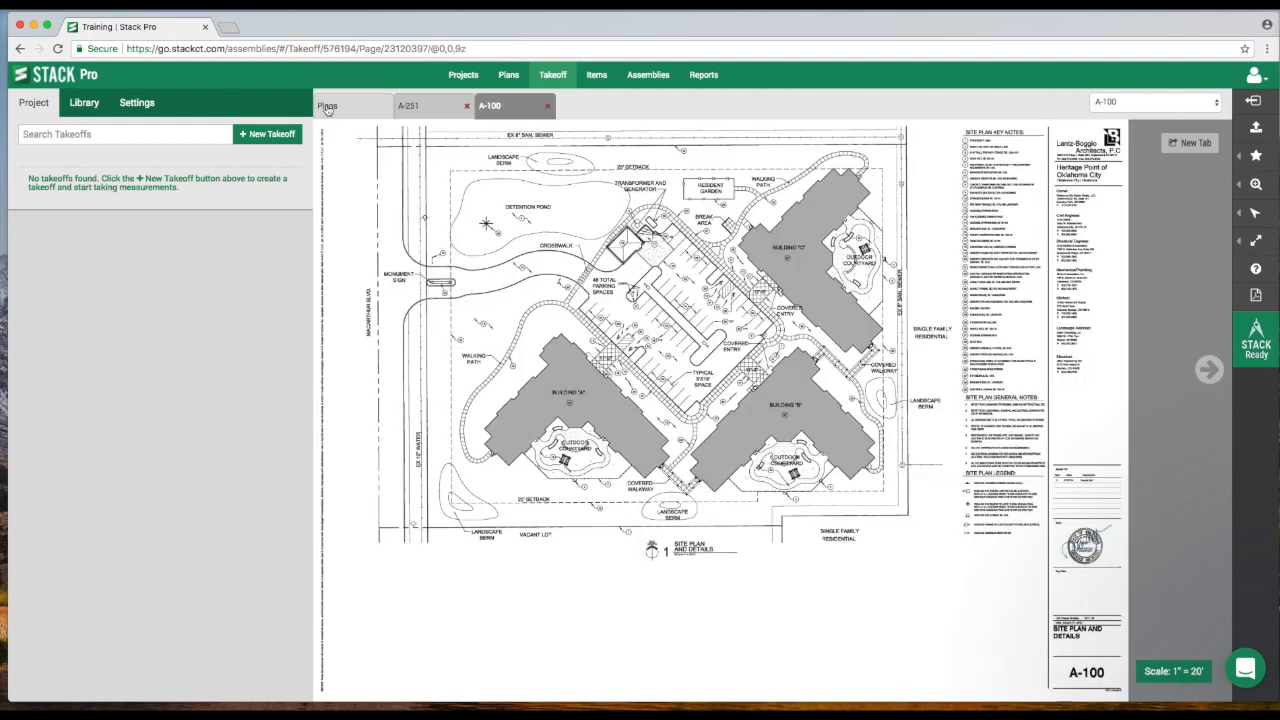
left_click(357, 111)
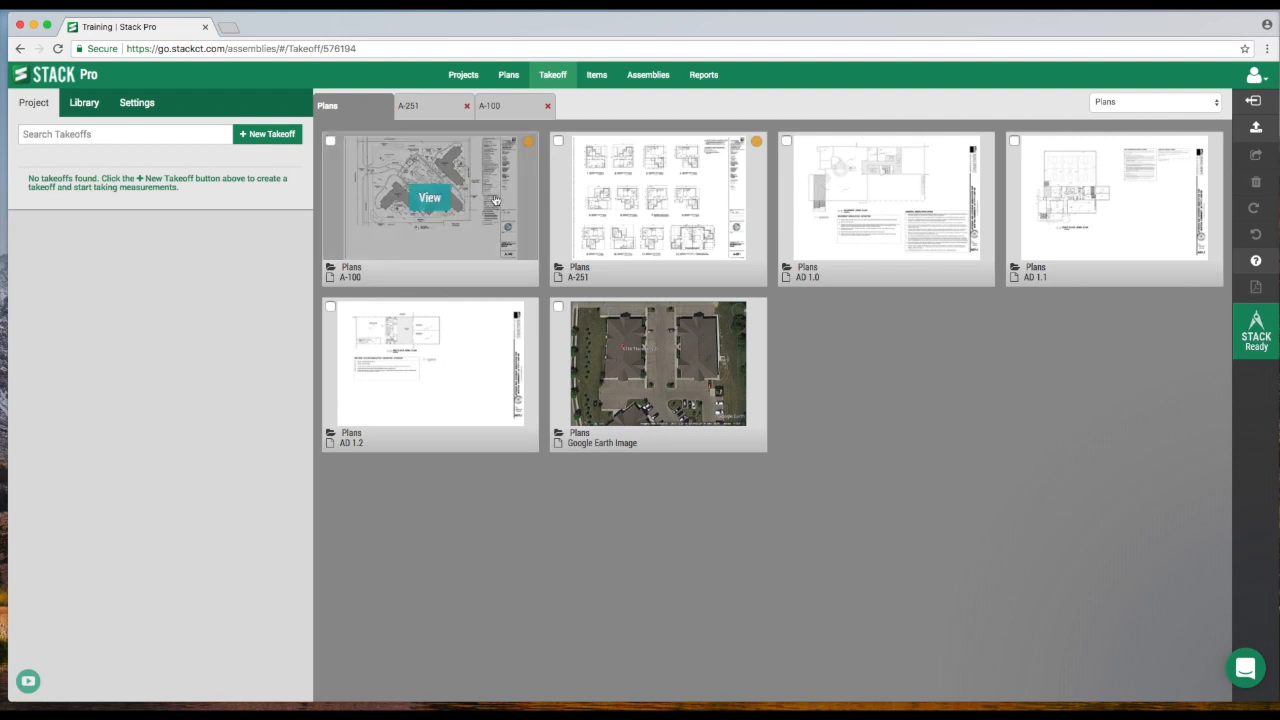
Select the A-251, AD 1.2 and Google Earth Image pages and open them all in tabs at once.
left_click(559, 142)
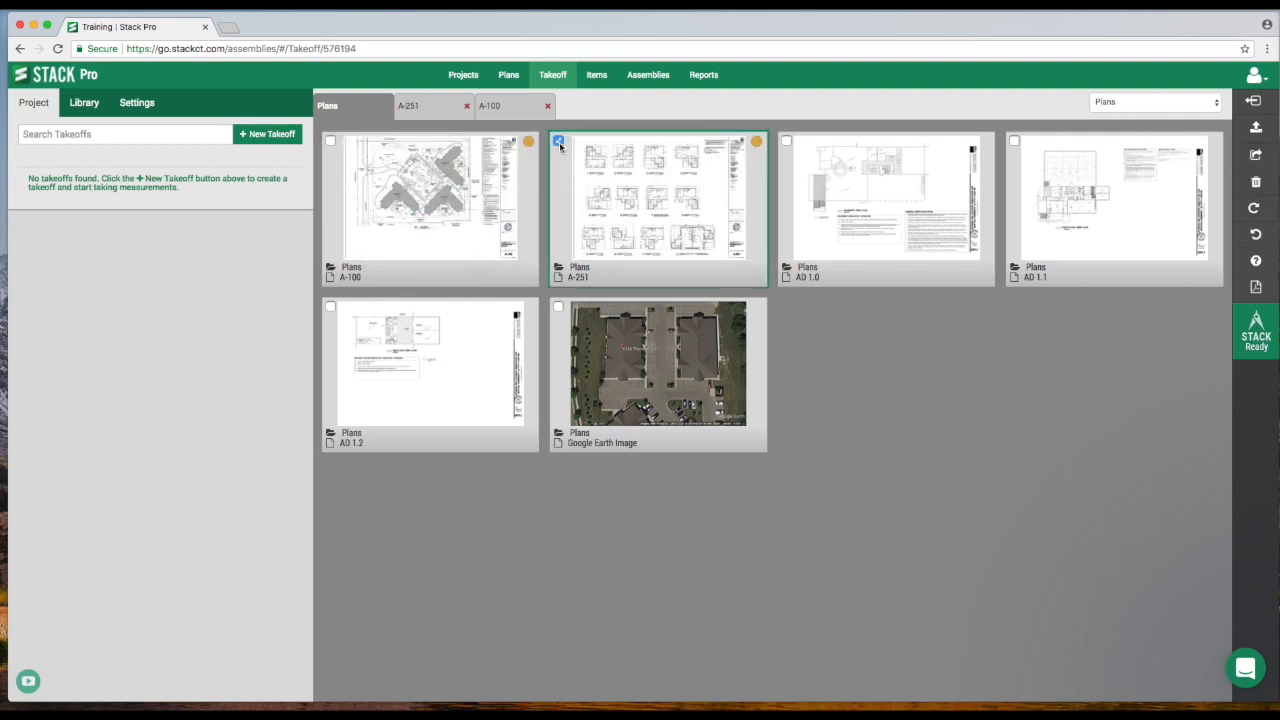
left_click(559, 308)
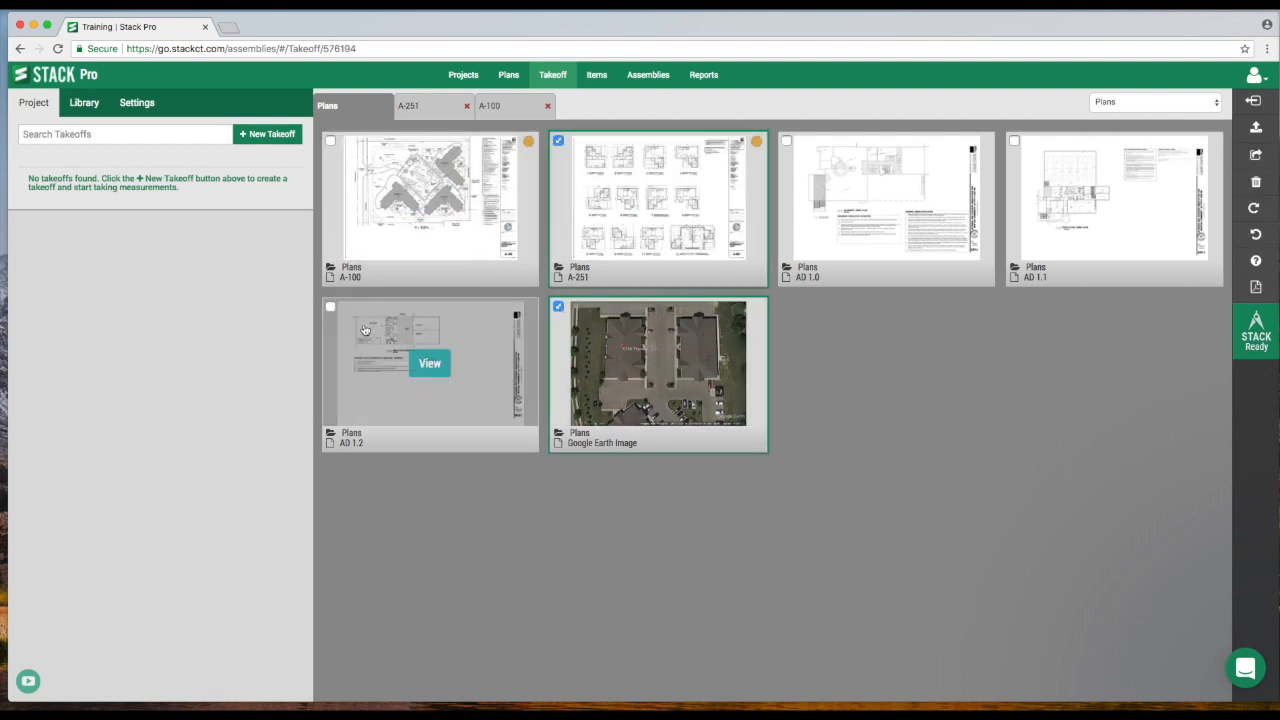
left_click(331, 308)
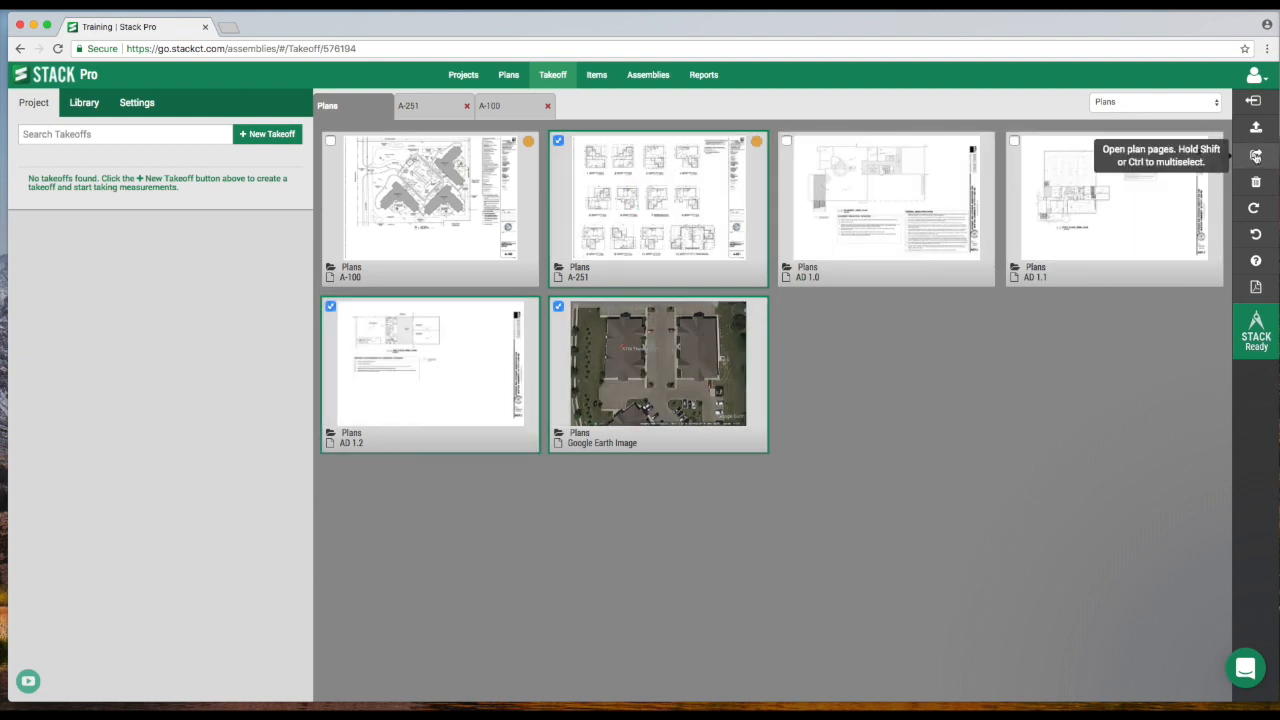
left_click(1256, 156)
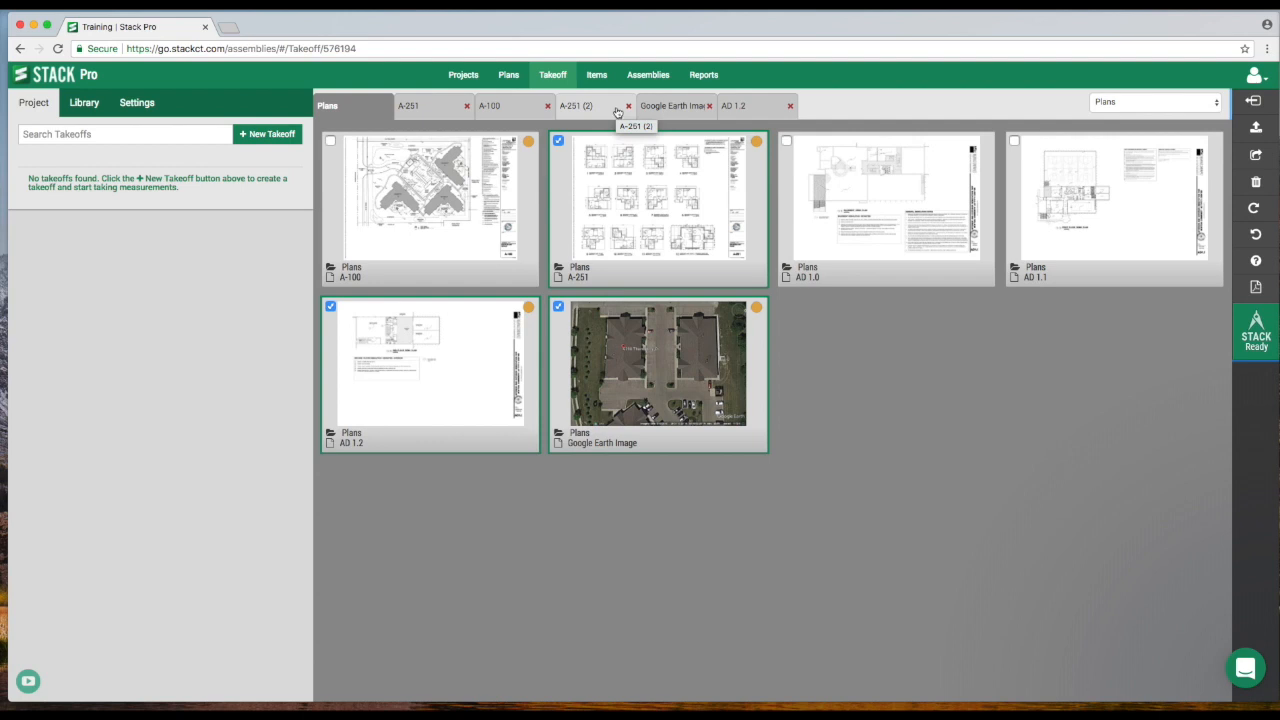
Close the extra plan tabs, keeping only A-251, and return to the plans overview.
left_click(790, 106)
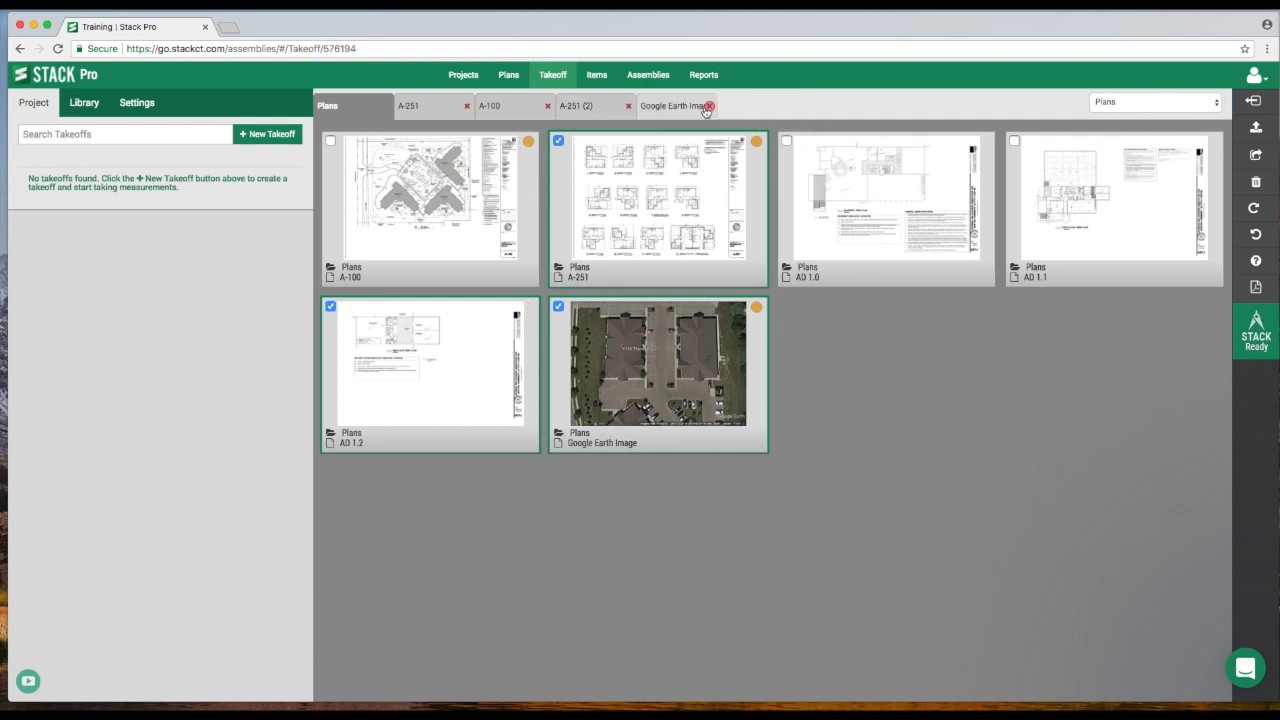
left_click(709, 106)
left_click(628, 106)
left_click(548, 106)
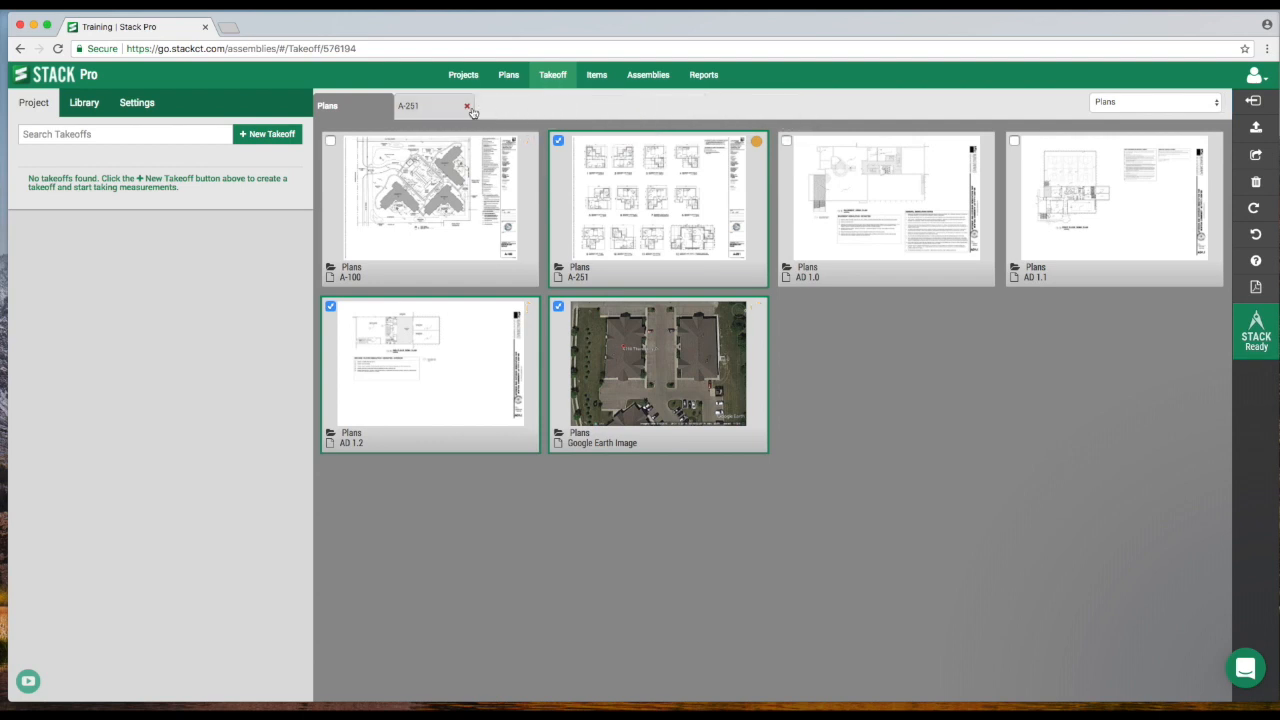
left_click(466, 106)
left_click(657, 171)
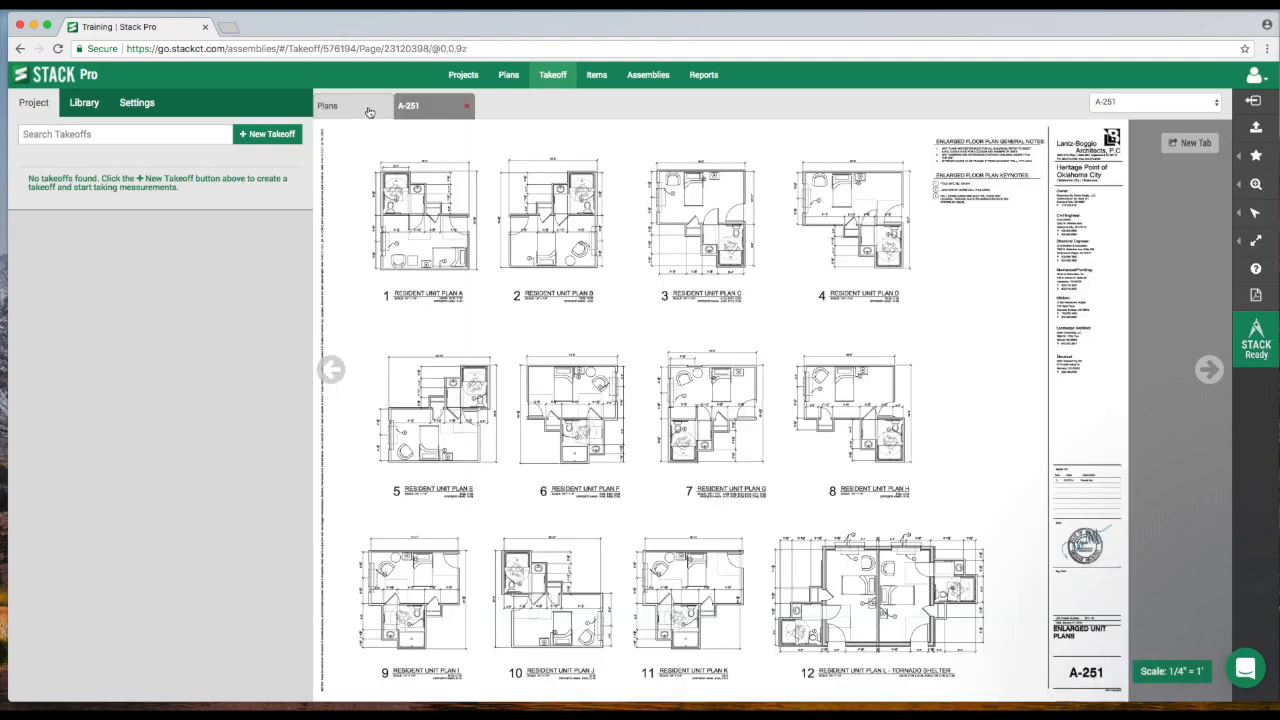
left_click(369, 108)
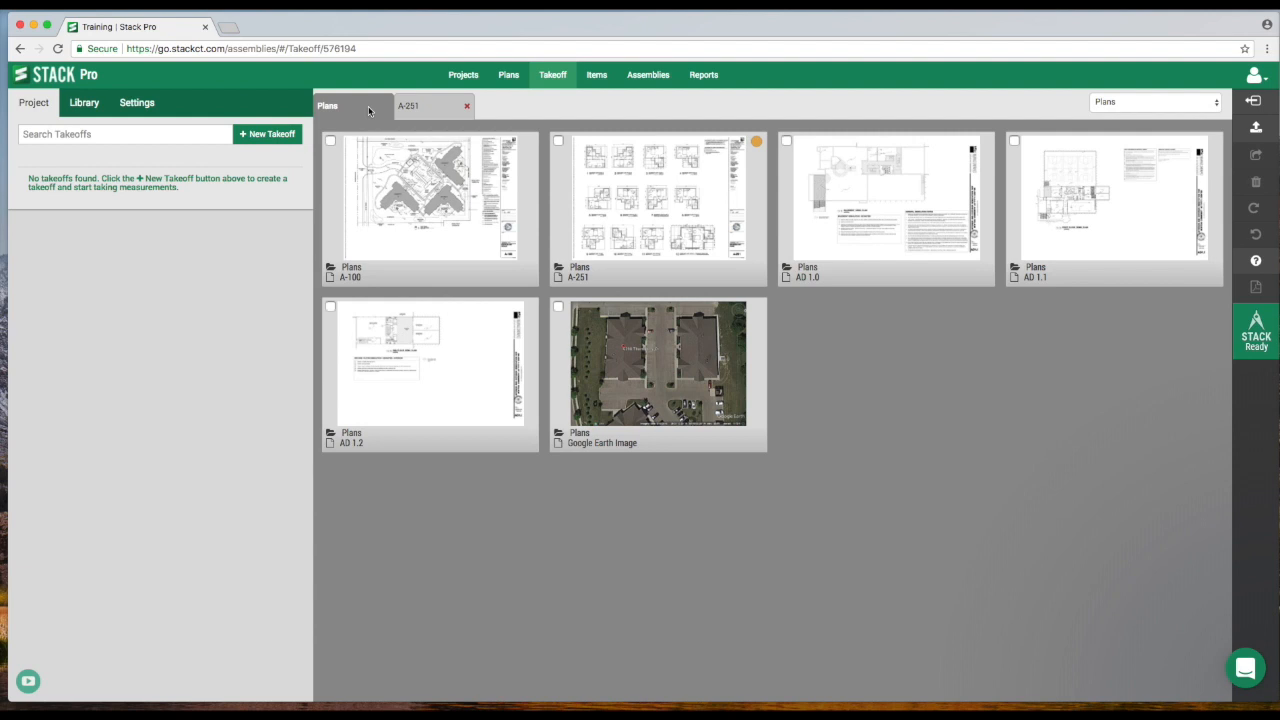
Multi-select the A-100, AD 1.2 and AD 1.0 plan pages.
mouse_move(630, 204)
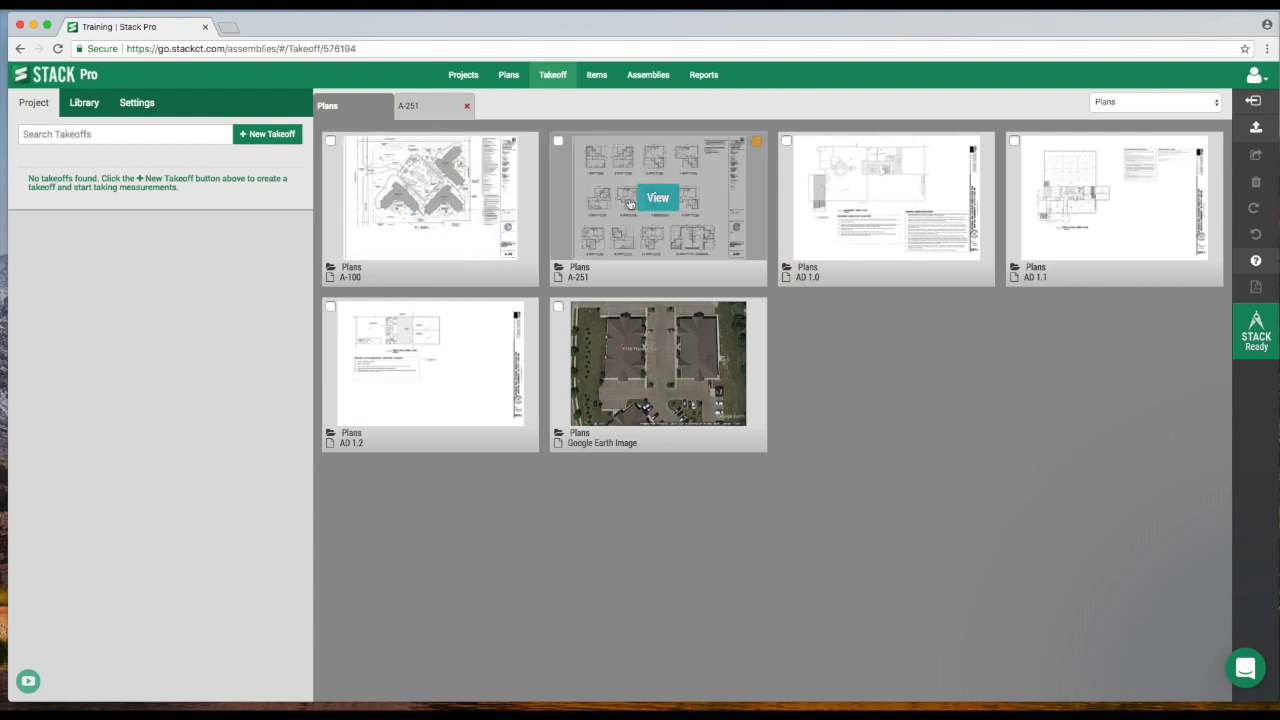
mouse_move(396, 183)
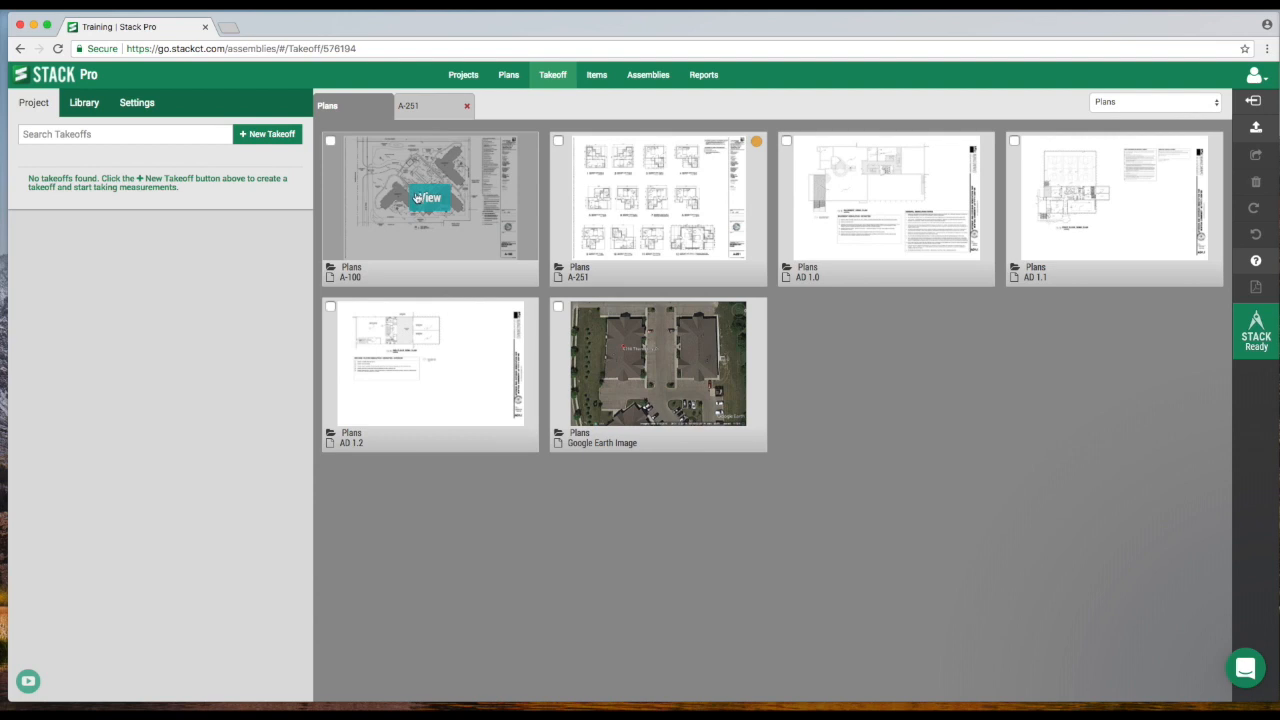
left_click(330, 141)
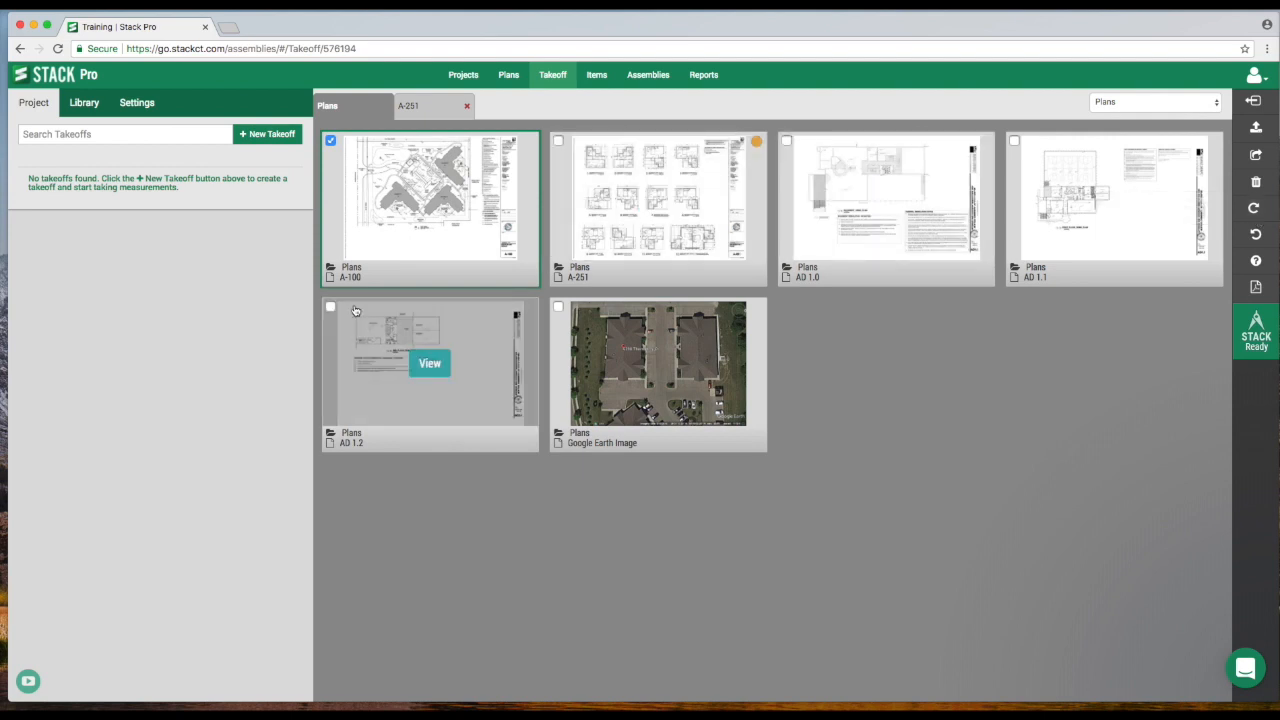
left_click(787, 141)
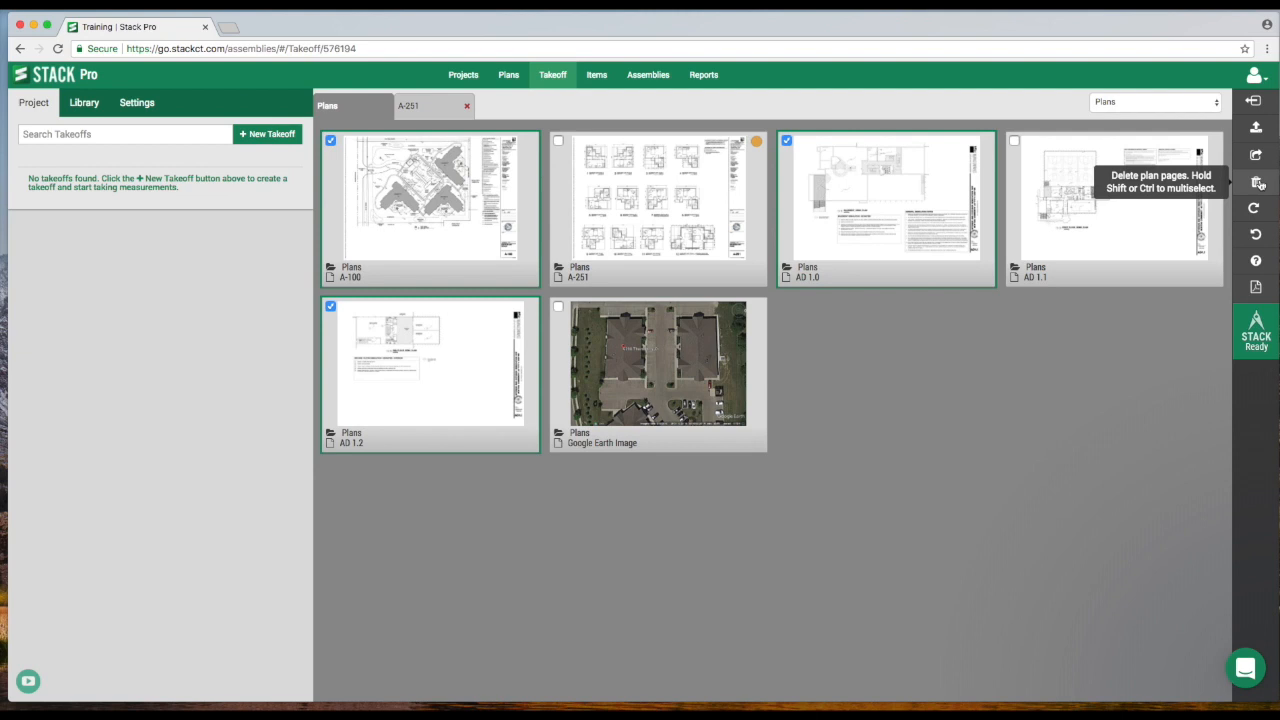
Open the A-251 sheet and zoom in on its title block sheet number.
mouse_move(423, 200)
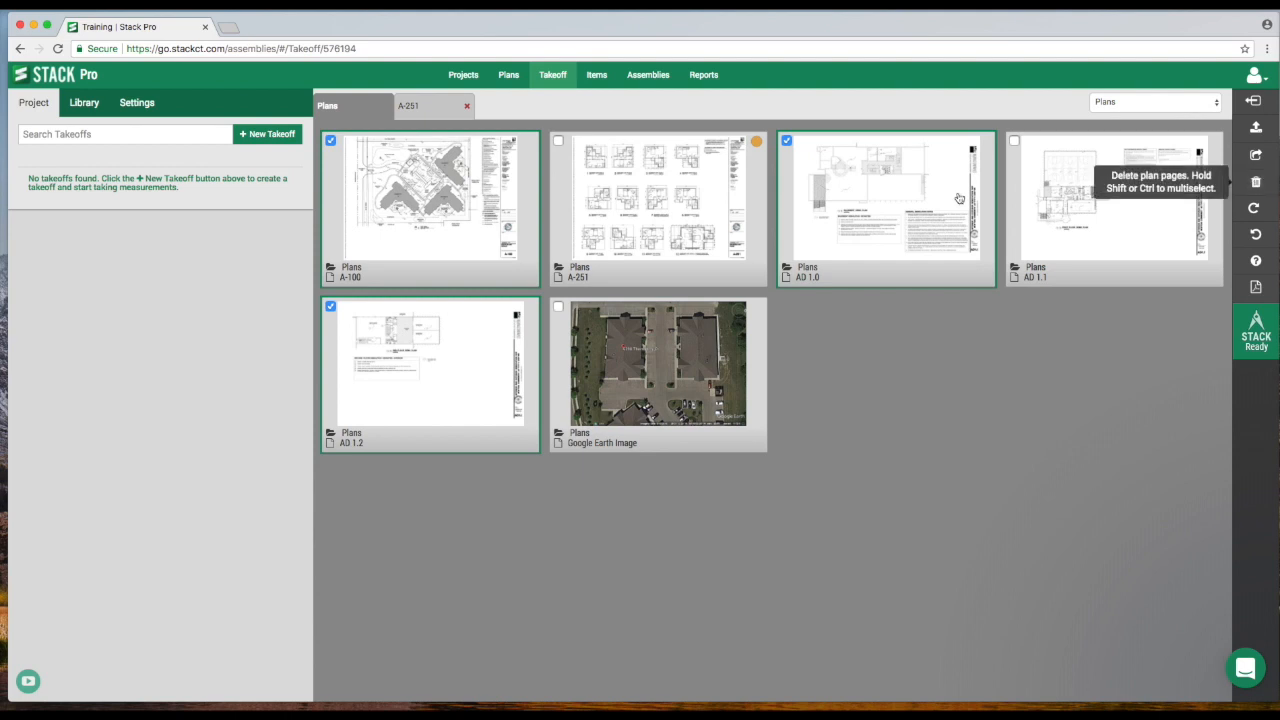
mouse_move(680, 218)
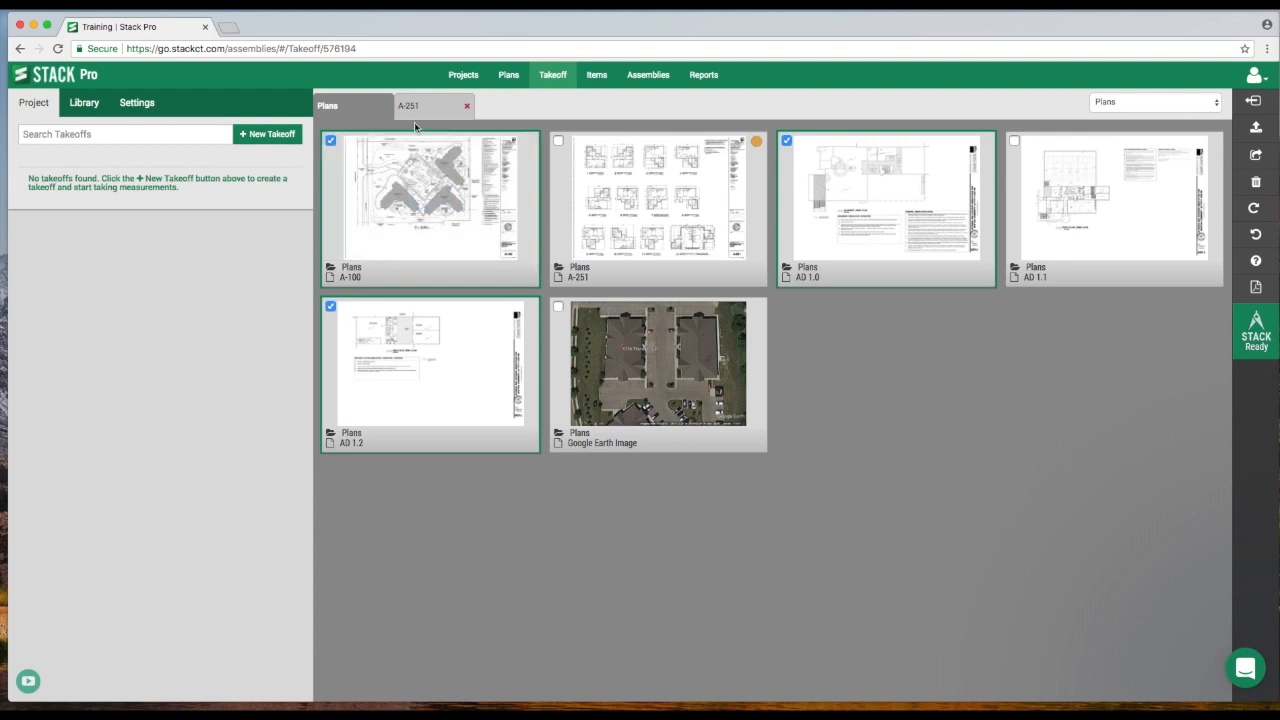
mouse_move(614, 188)
left_click(661, 204)
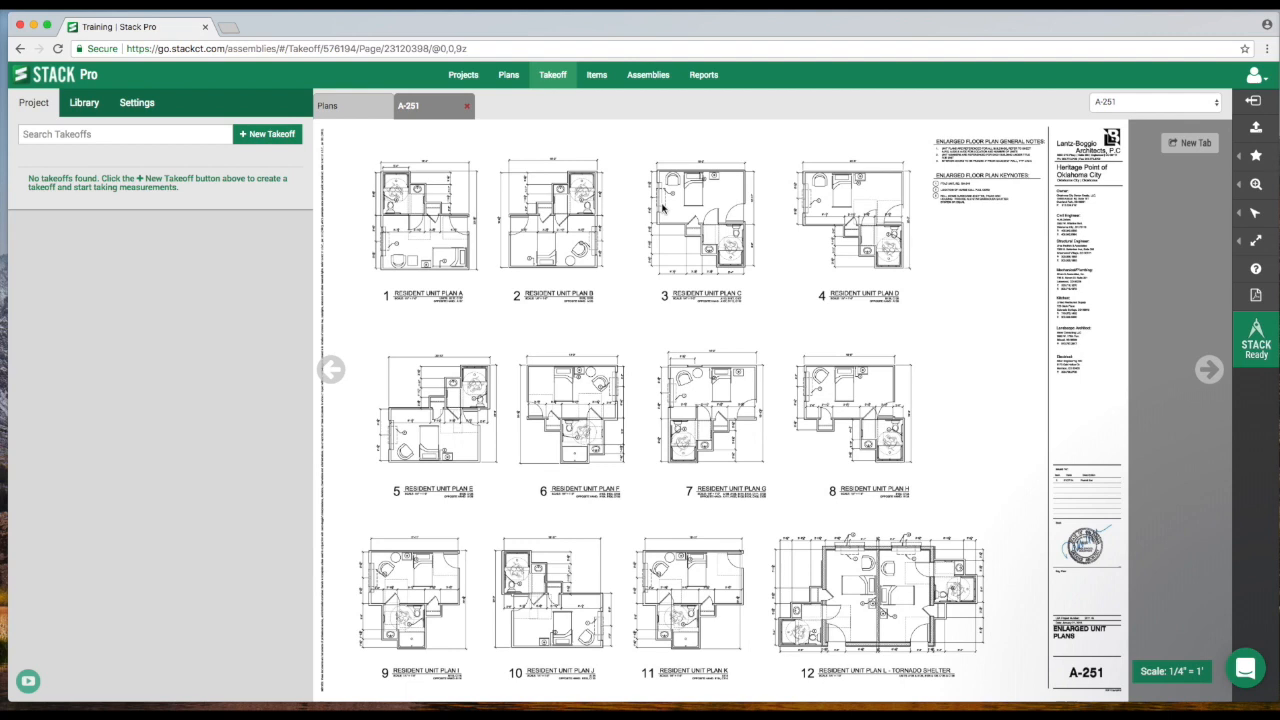
left_click_drag(886, 428, 661, 320)
scroll(661, 320, "up", 6)
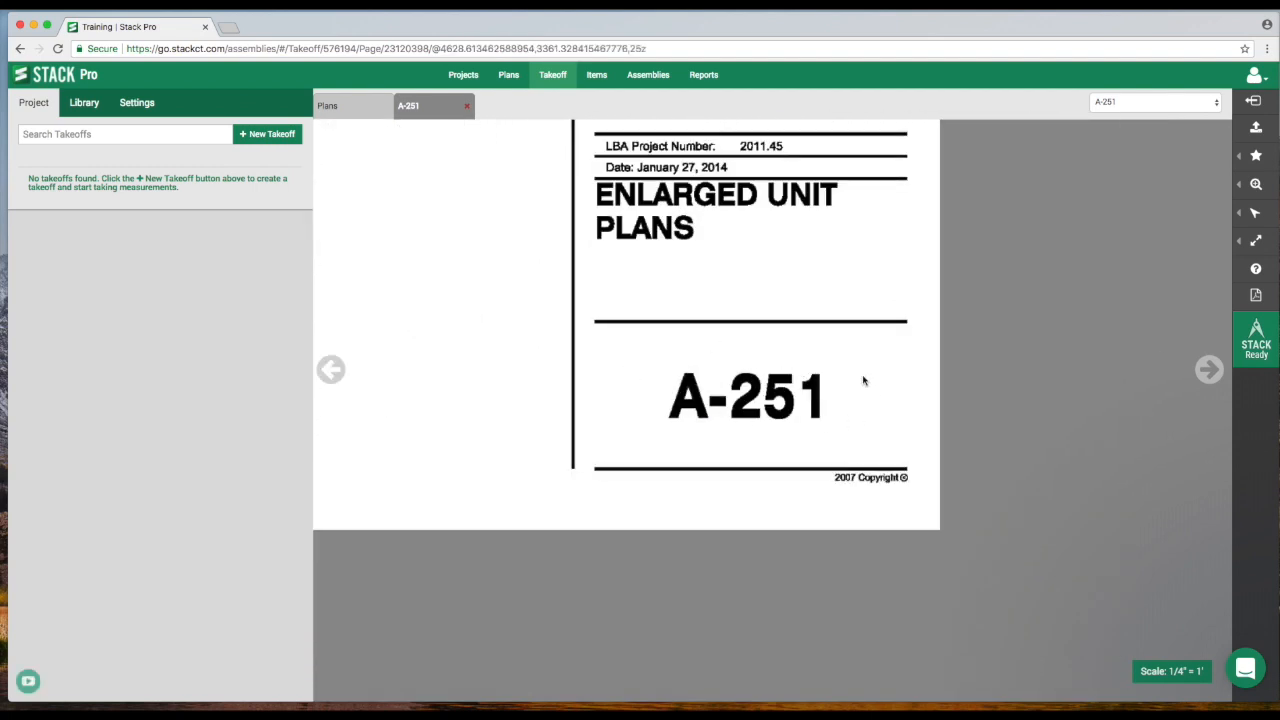
Try auto-naming the plan pages by drawing a box around the A-251 sheet number, then cancel.
left_click(509, 78)
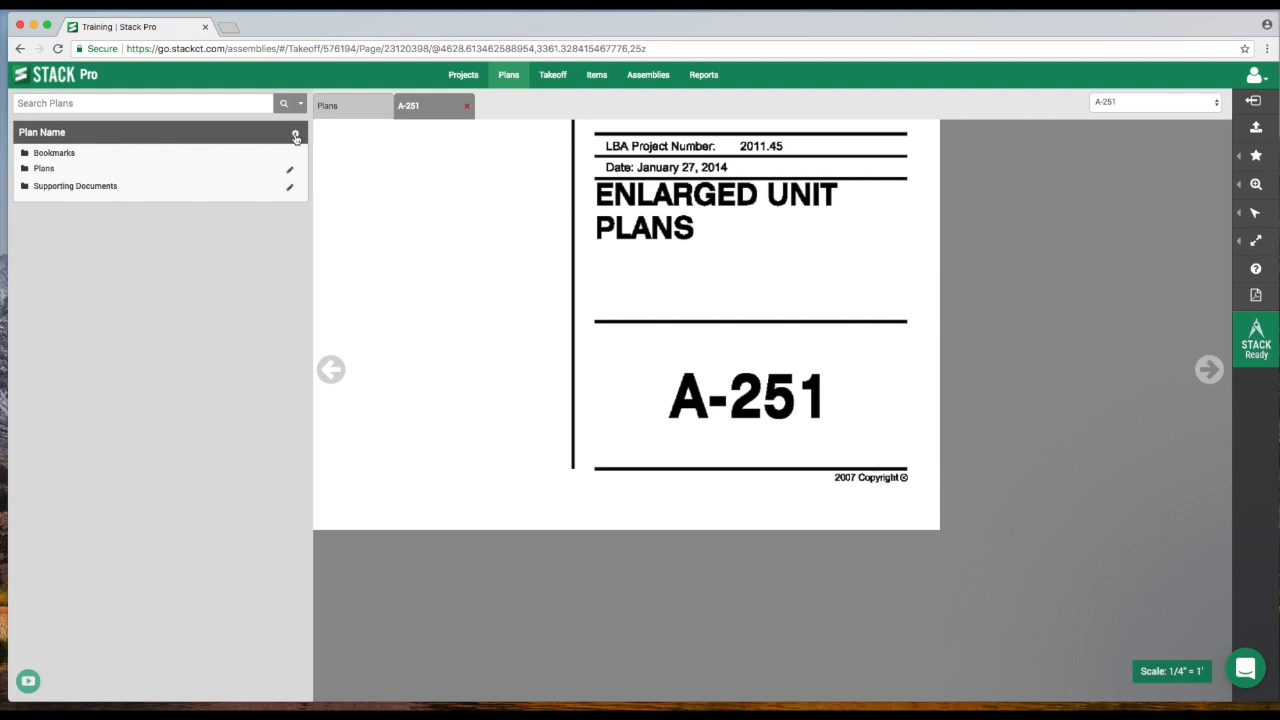
left_click(295, 135)
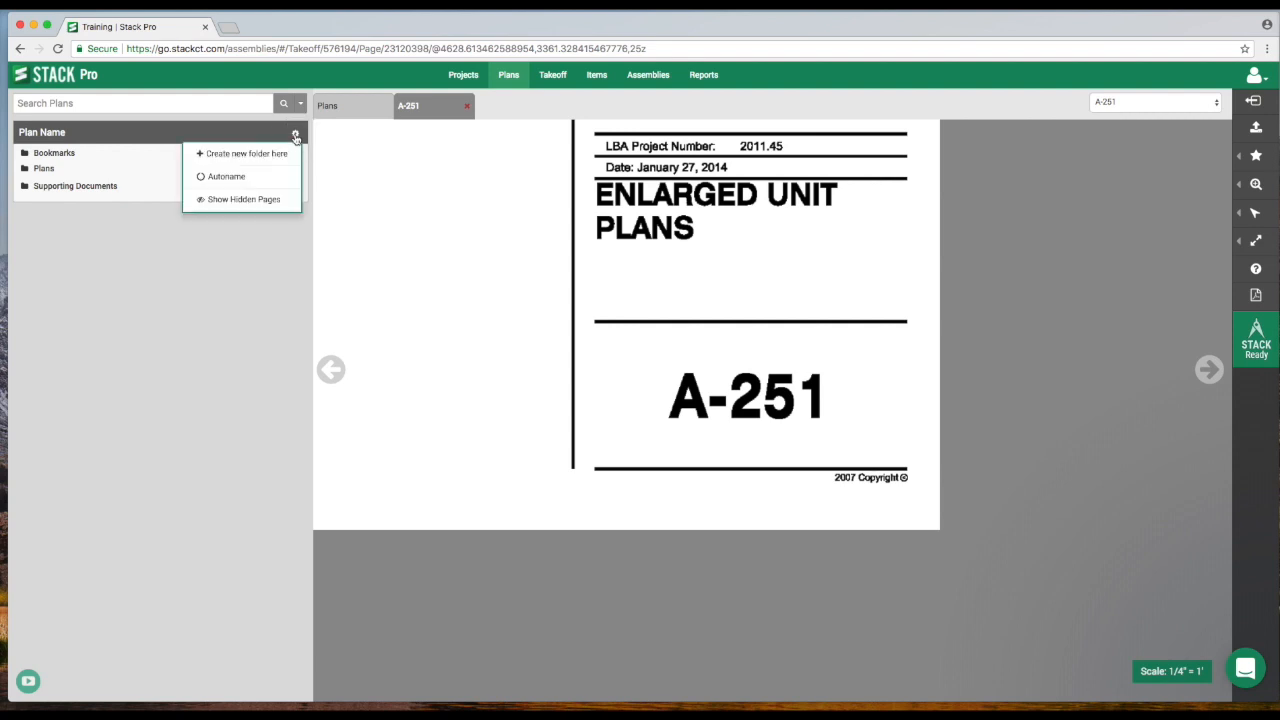
left_click(241, 183)
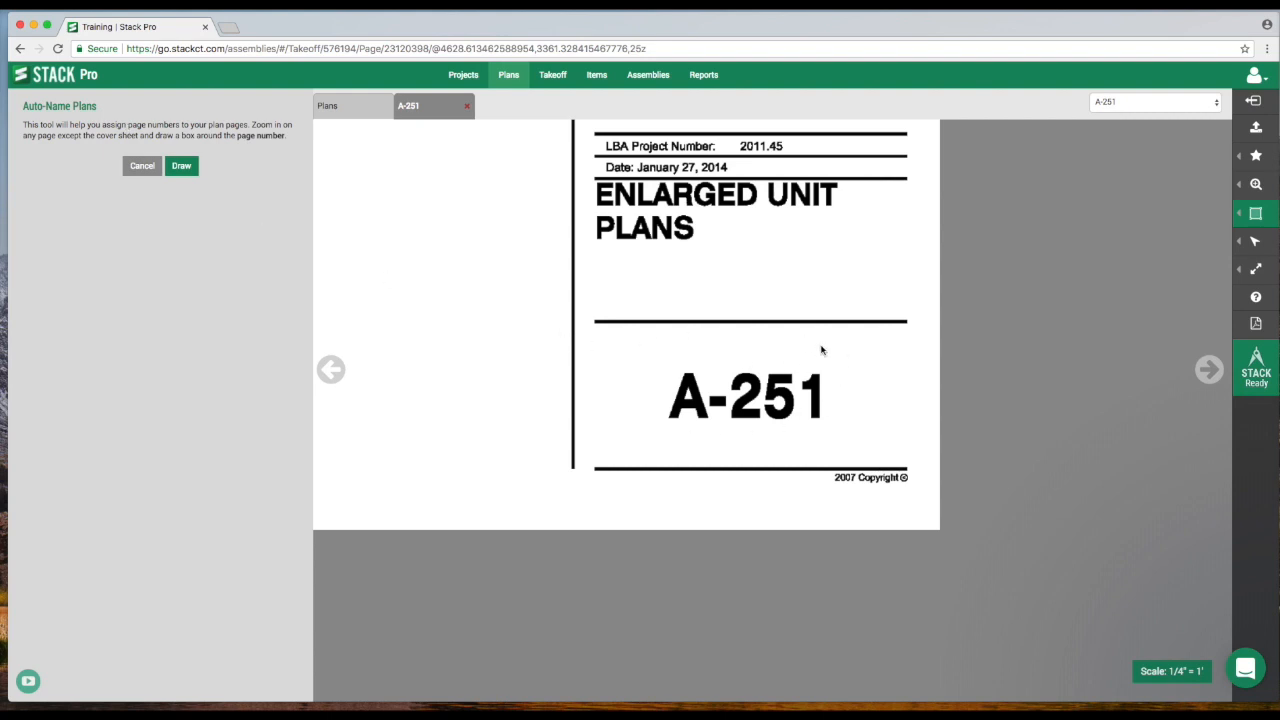
scroll(700, 335, "down", 2)
scroll(700, 335, "right", 2)
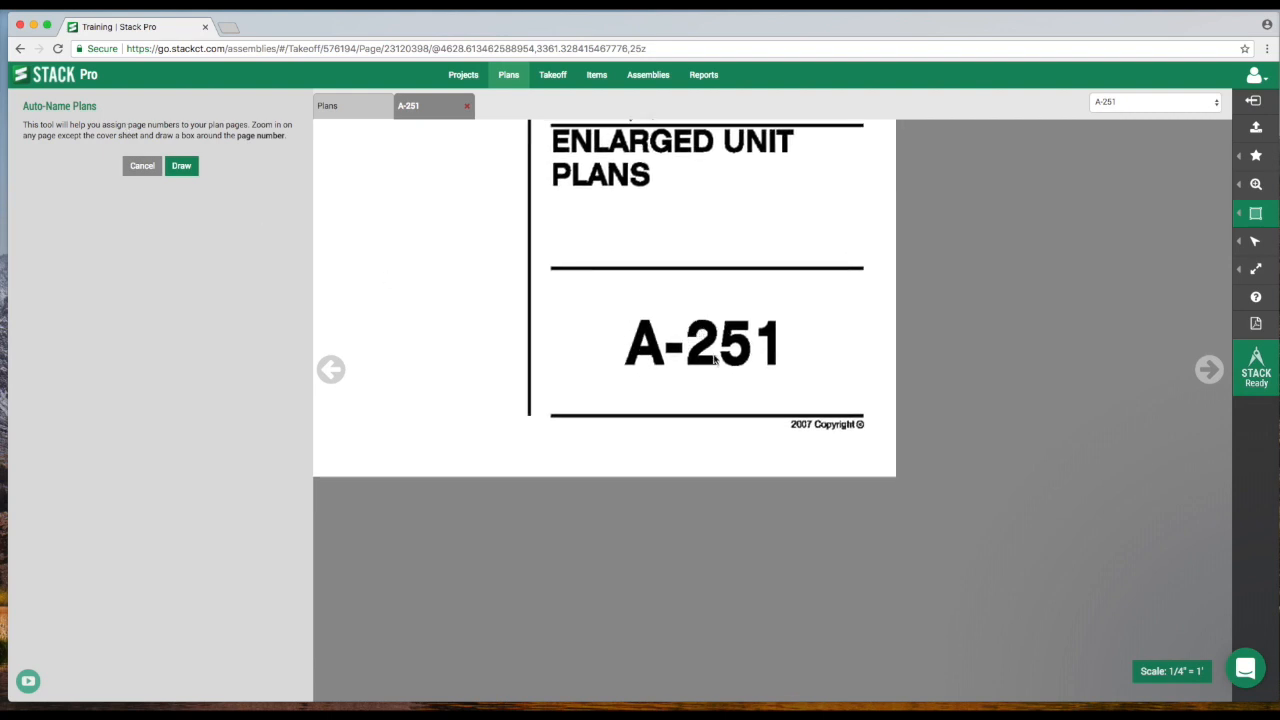
left_click(182, 167)
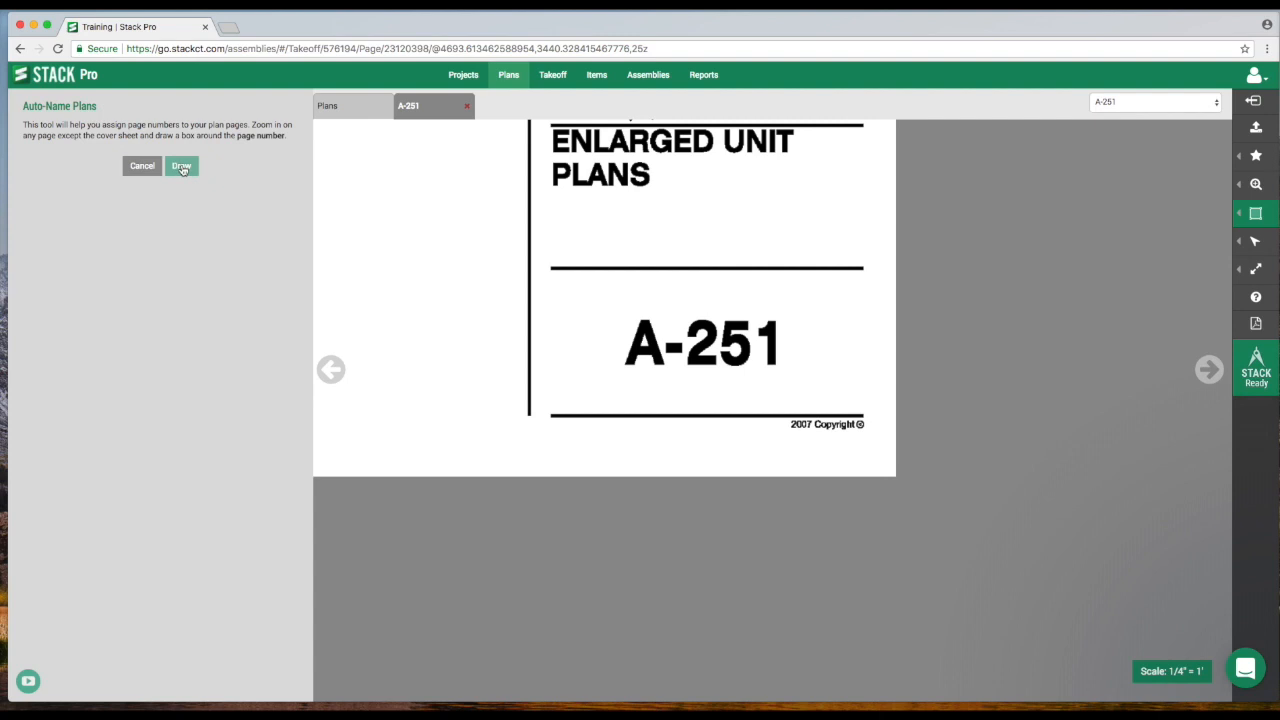
left_click(182, 168)
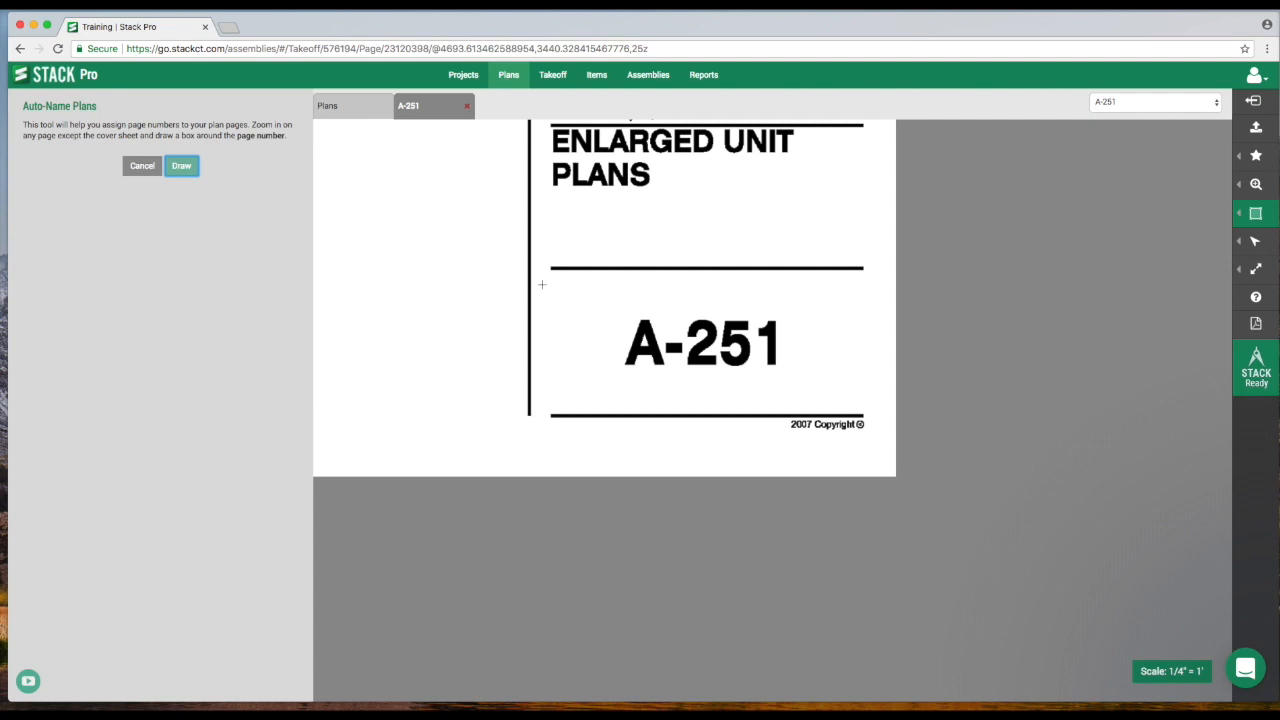
left_click_drag(542, 283, 871, 404)
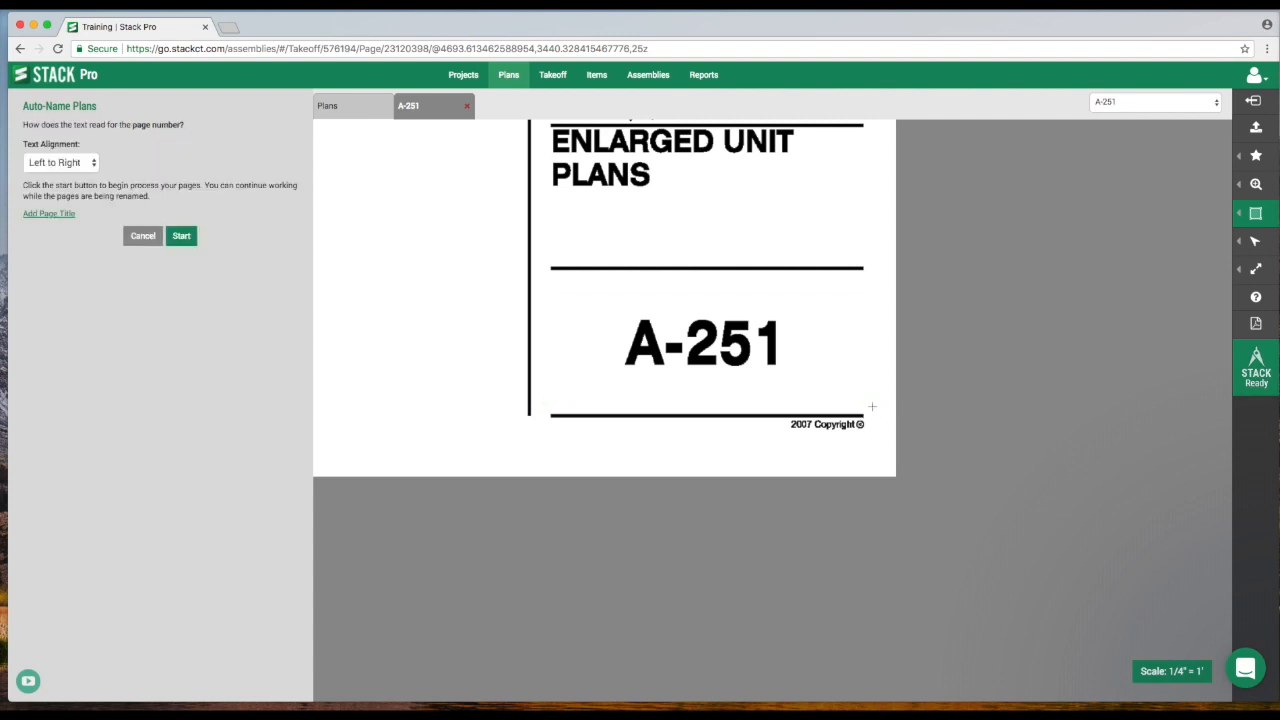
left_click(143, 240)
Pan and zoom around the A-251 sheet's unit plans.
left_click_drag(449, 246, 660, 476)
scroll(634, 436, "down", 2)
scroll(634, 423, "down", 3)
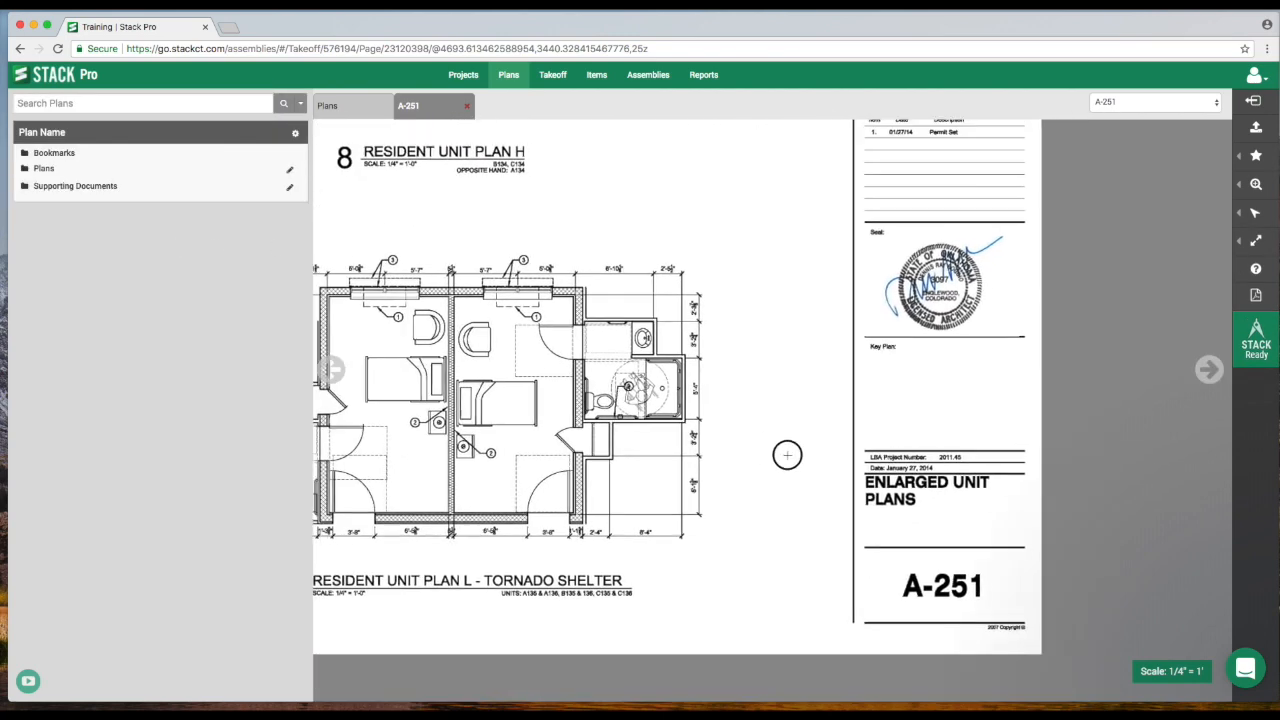
scroll(705, 400, "down", 2)
scroll(660, 360, "up", 5)
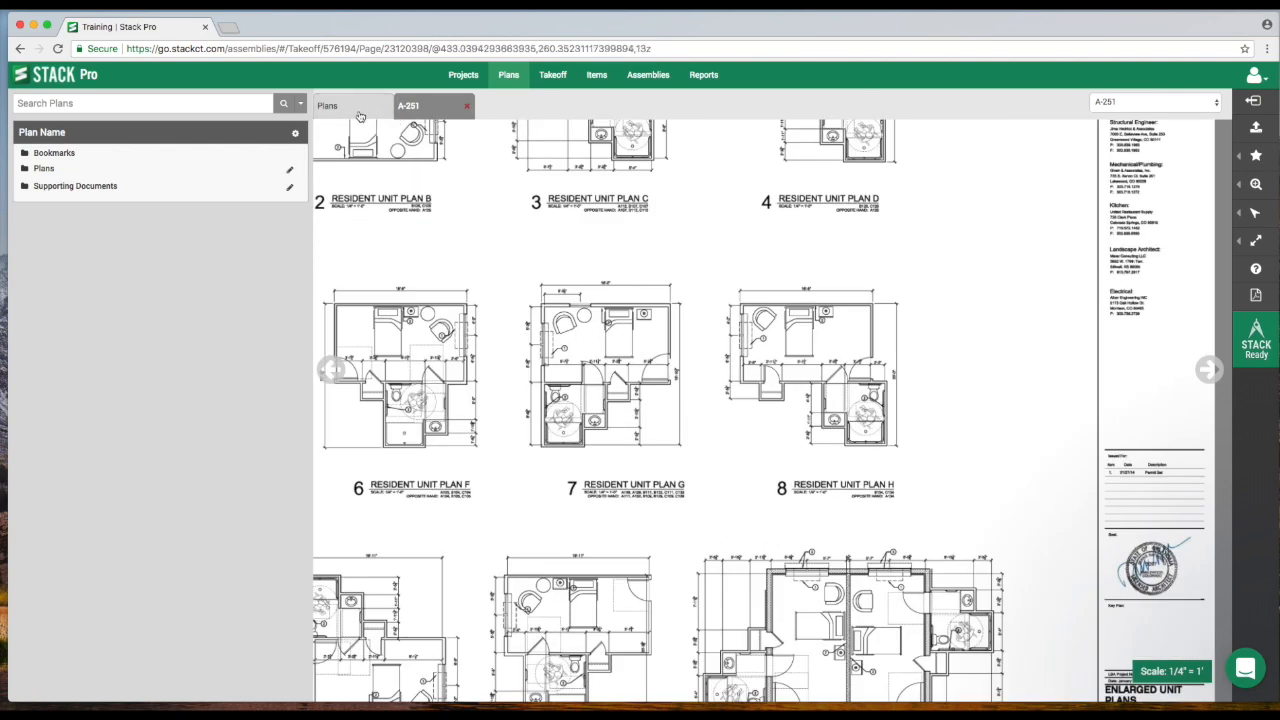
Reopen A-251 from the plans overview and zoom in on Resident Unit Plan A.
left_click(355, 108)
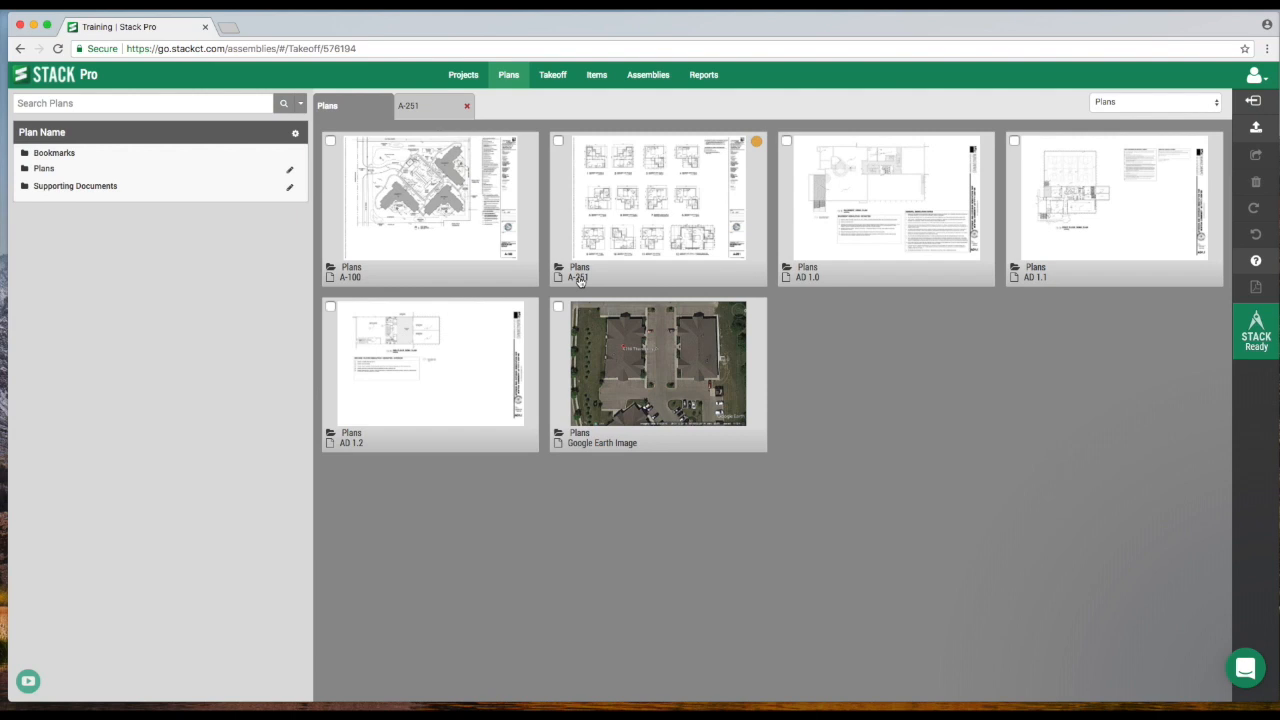
left_click(662, 202)
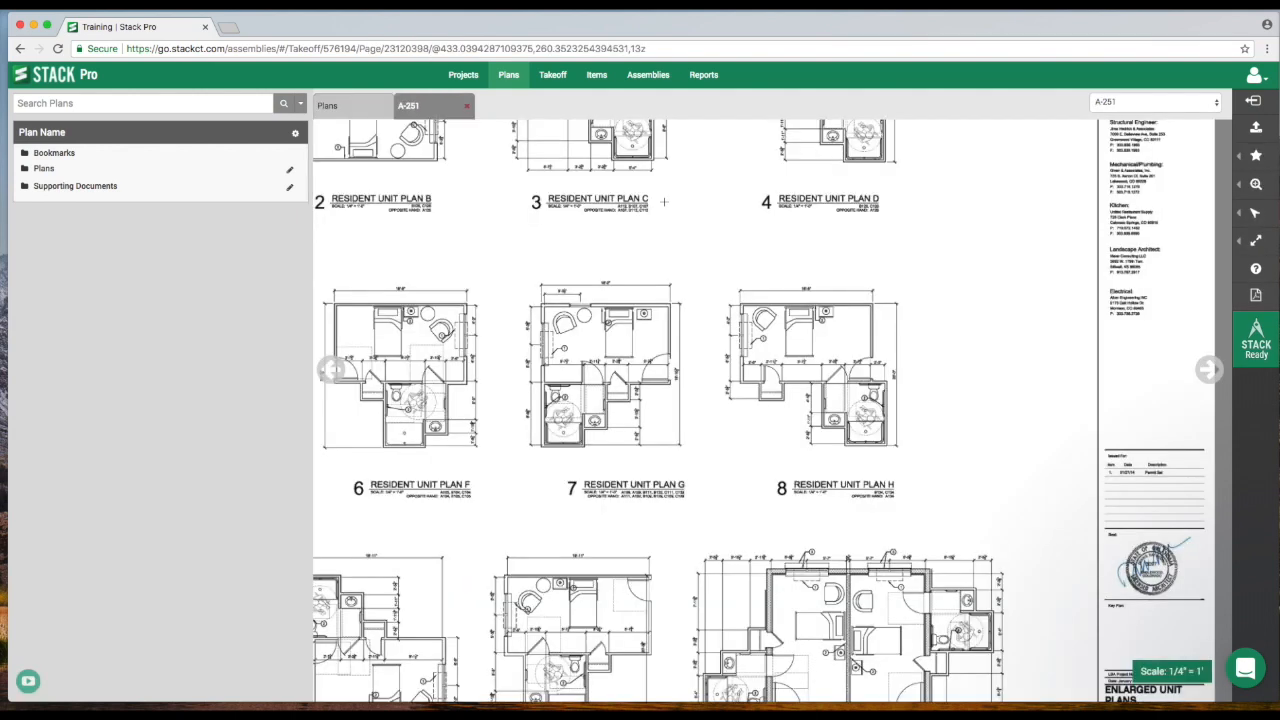
scroll(728, 371, "up", 3)
left_click_drag(659, 339, 799, 452)
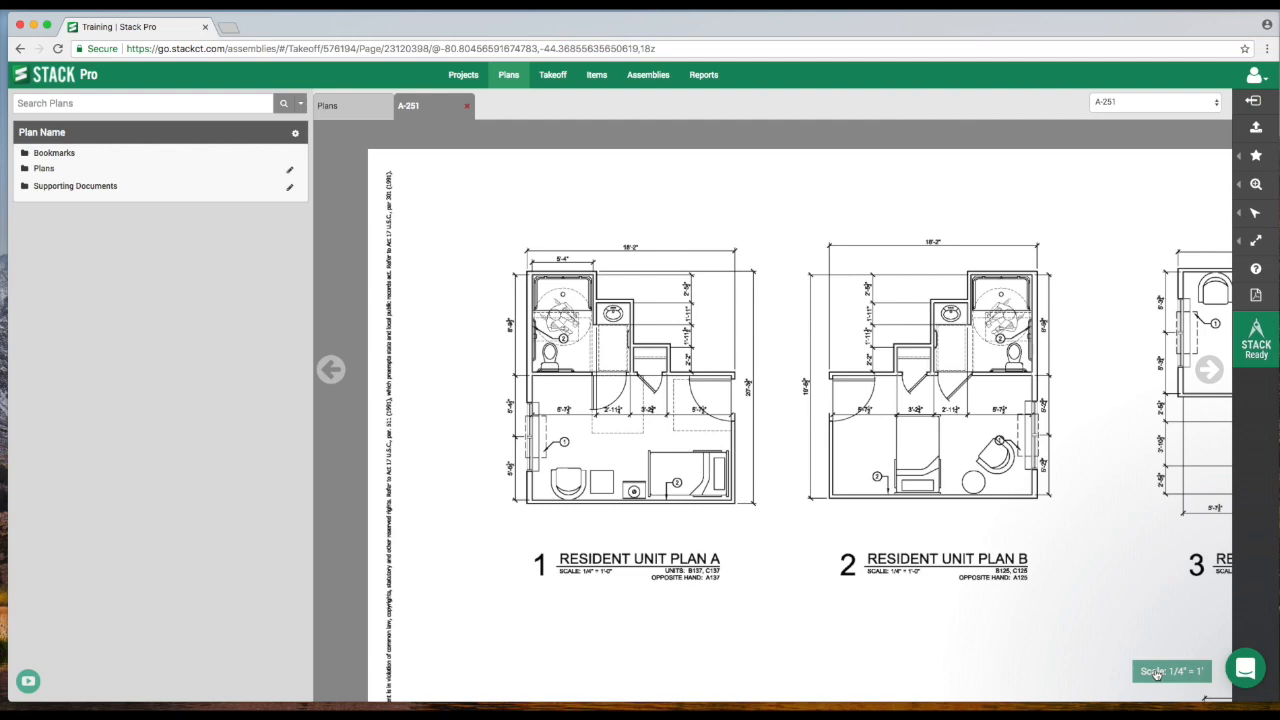
scroll(722, 355, "up", 5)
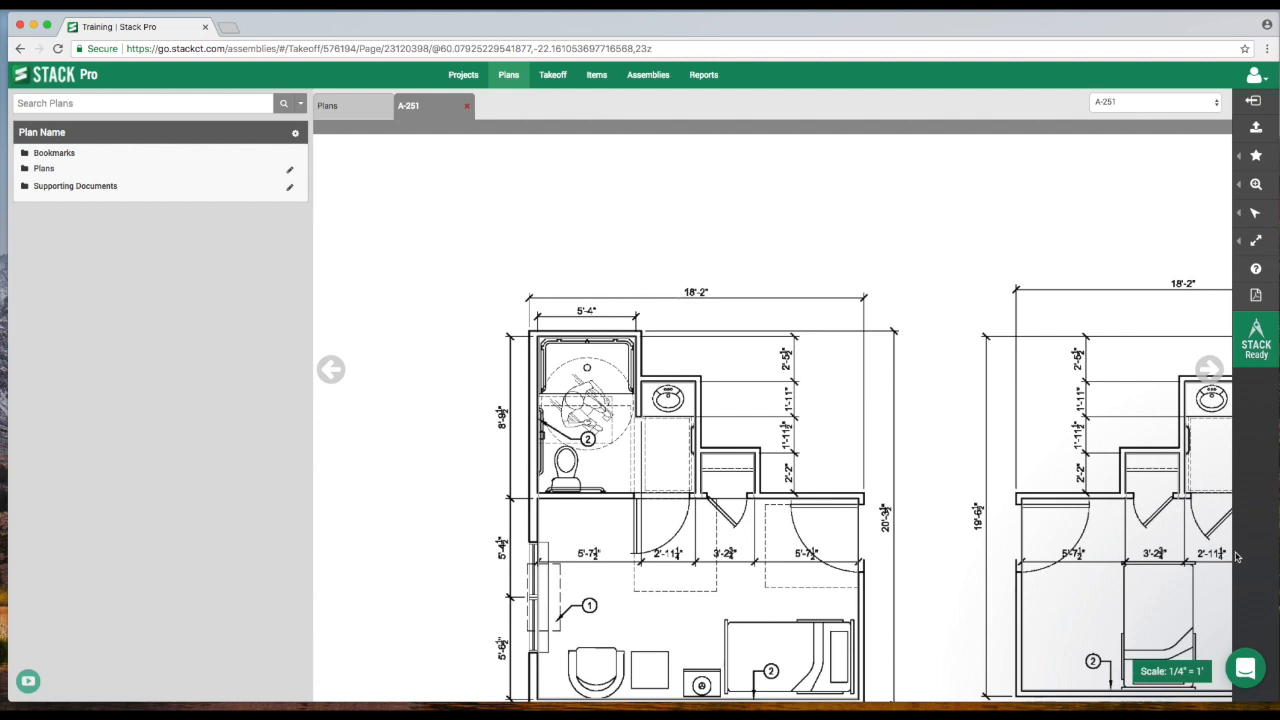
Calibrate the A-251 sheet's scale by entering 18 ft 2 in and picking both ends of the 18'-2" dimension line.
left_click(1165, 675)
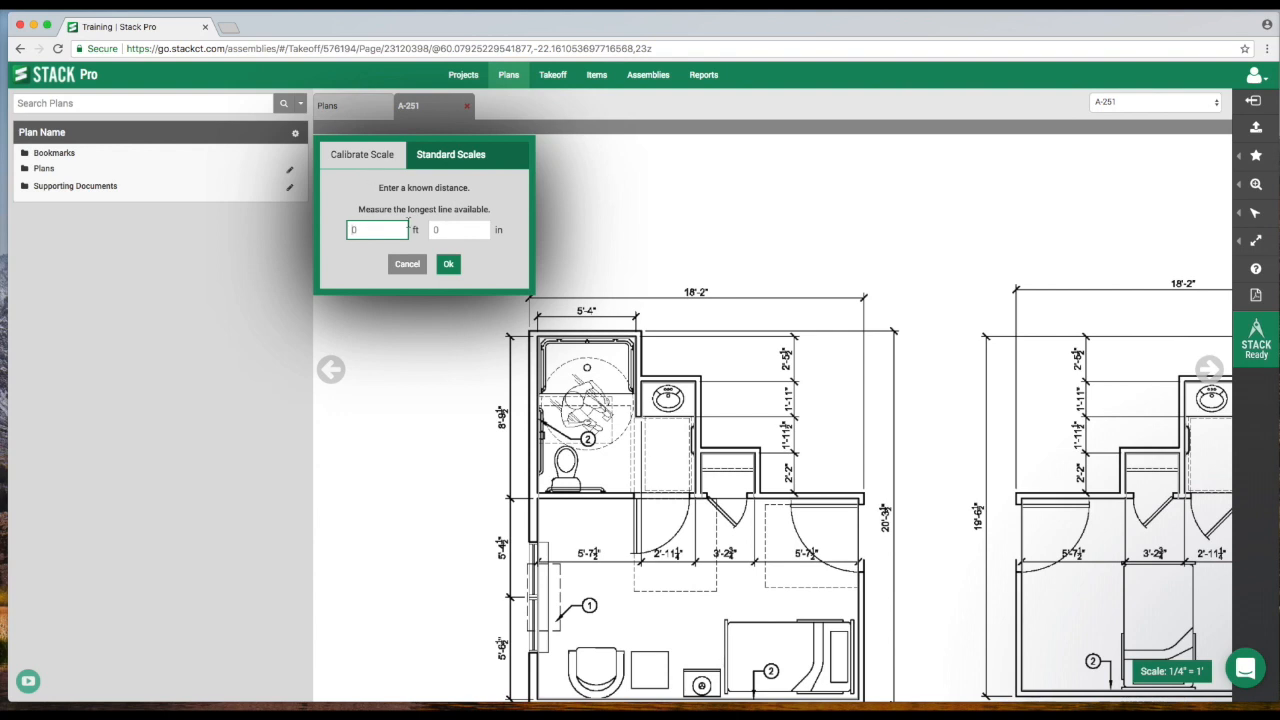
mouse_move(666, 225)
left_mouse_down()
mouse_move(583, 283)
mouse_move(661, 282)
left_mouse_up()
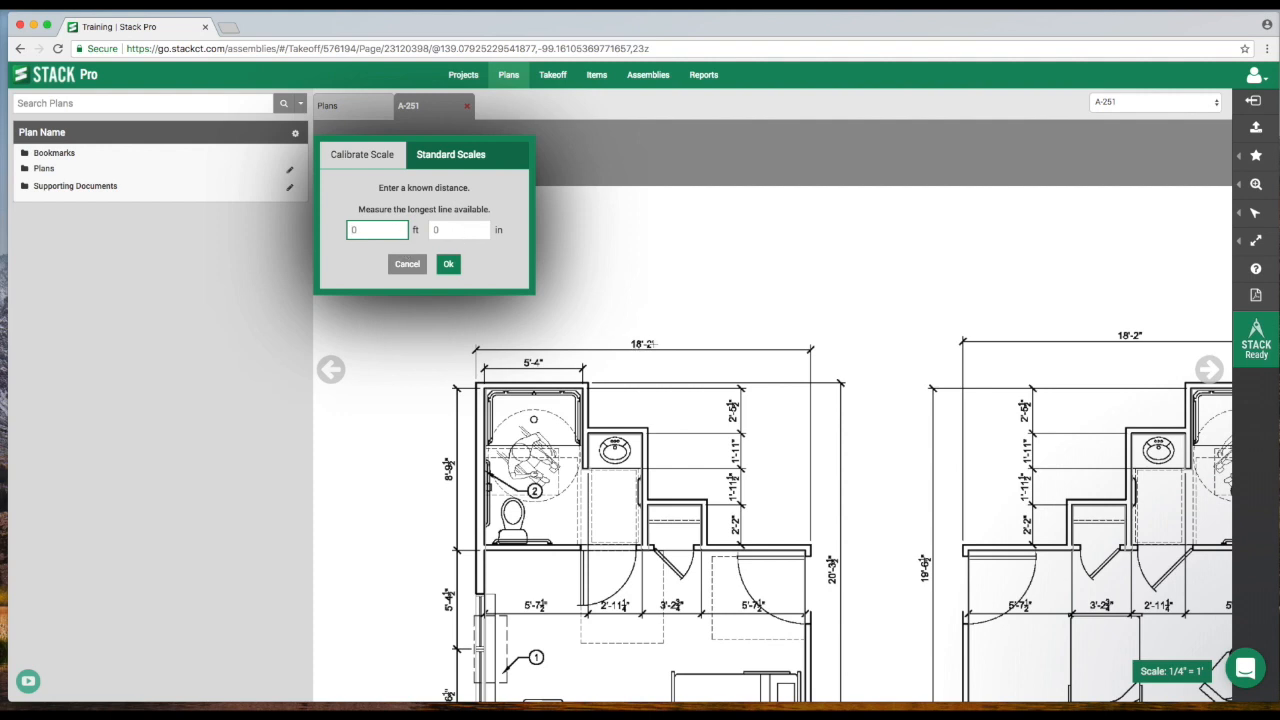
type("18")
left_click(460, 231)
type("2")
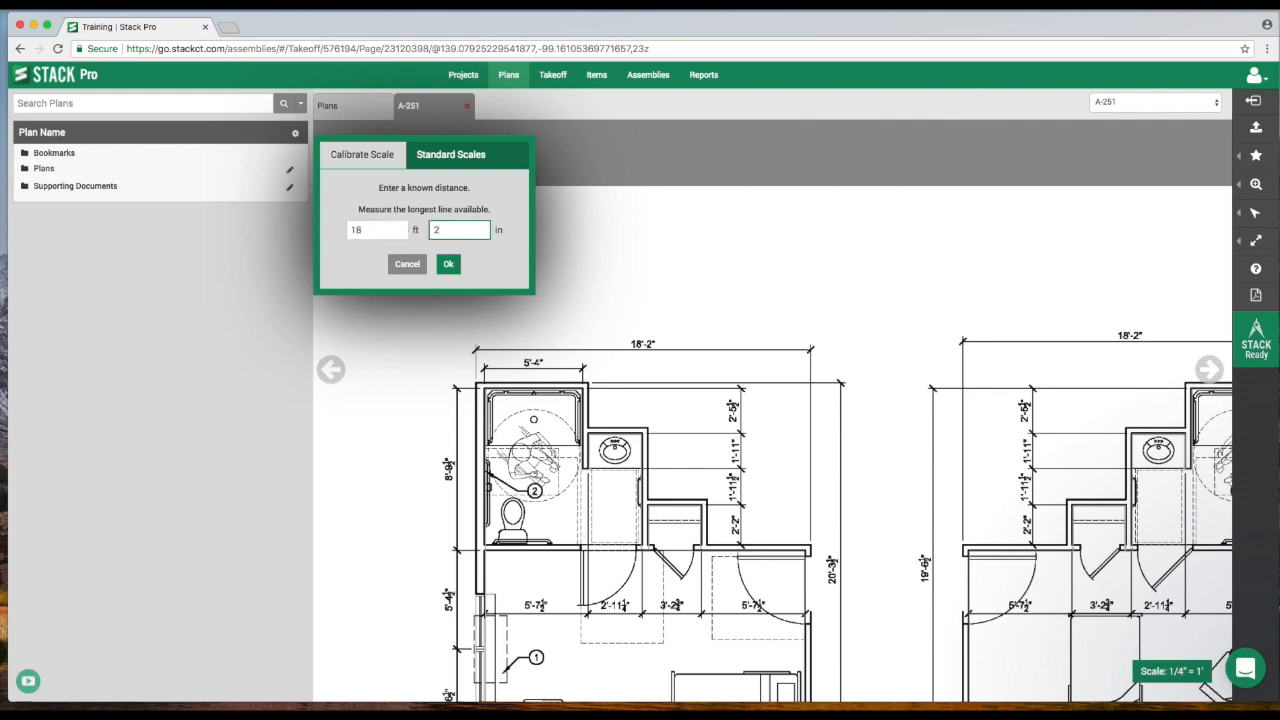
left_click(449, 266)
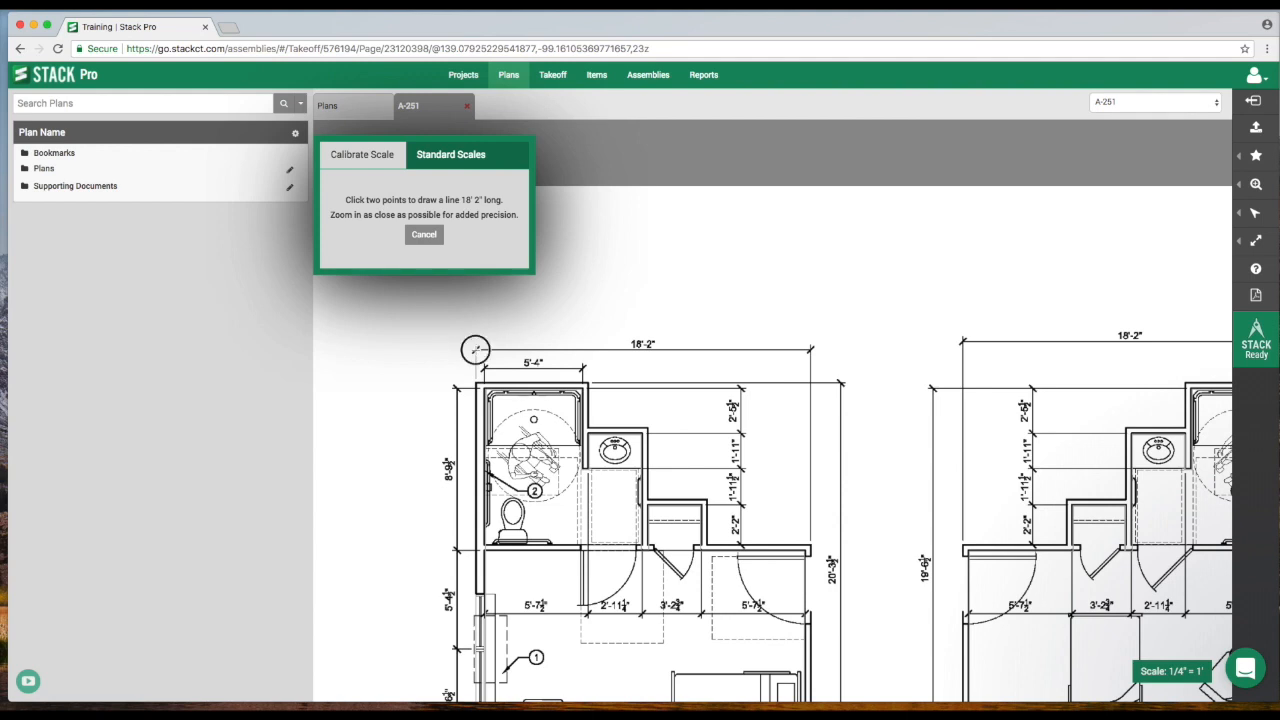
left_click(476, 350)
left_click(810, 350)
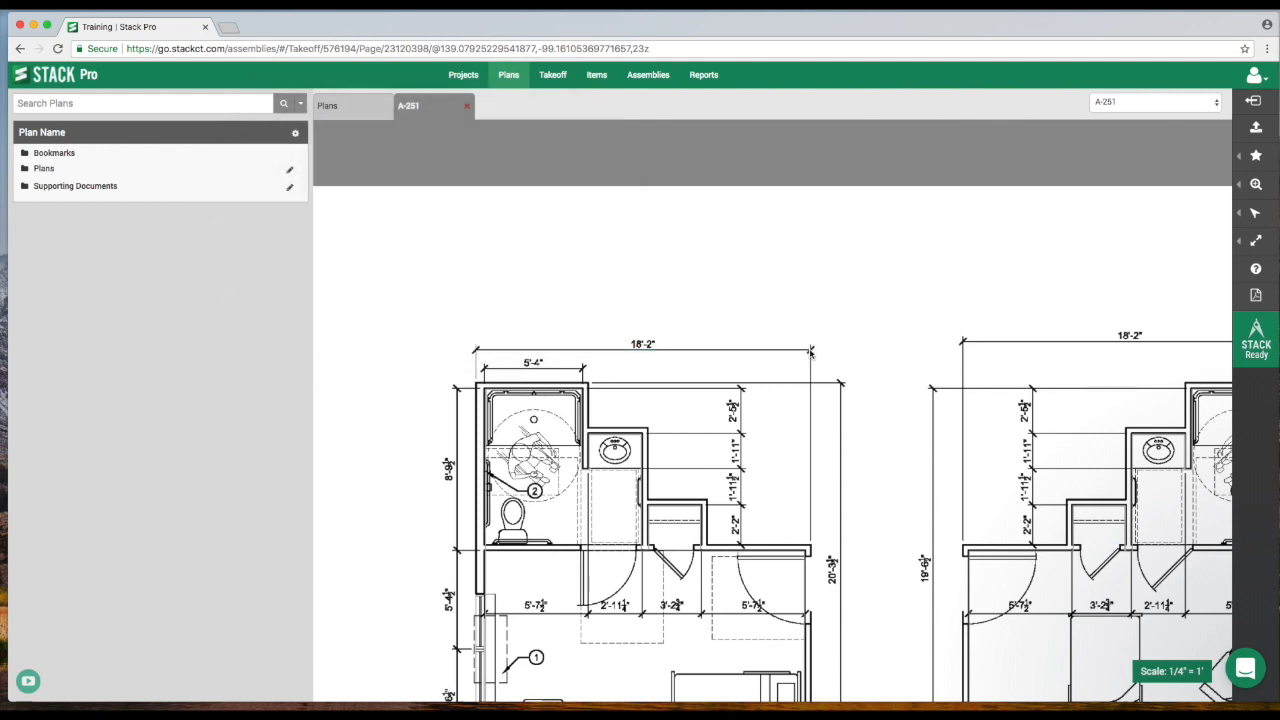
Set the sheet's scale to the standard architectural 1/4" = 1' scale.
scroll(496, 484, "down", 5)
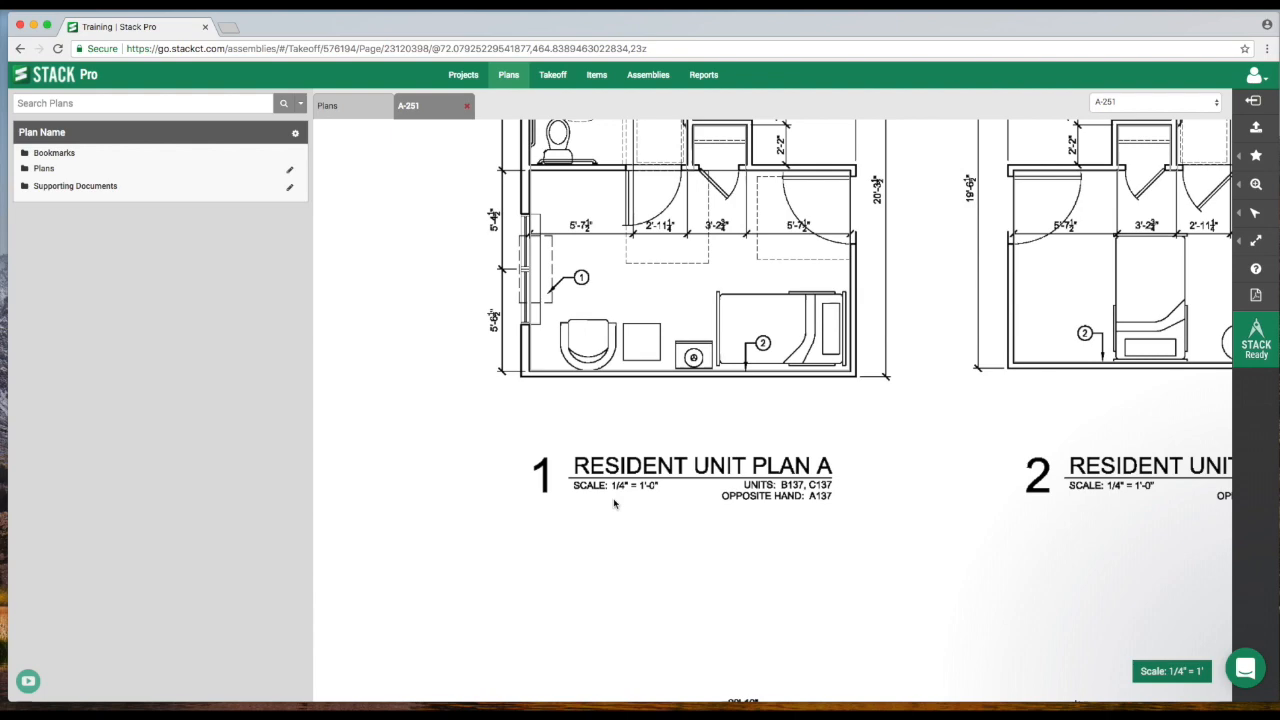
left_click_drag(683, 319, 740, 443)
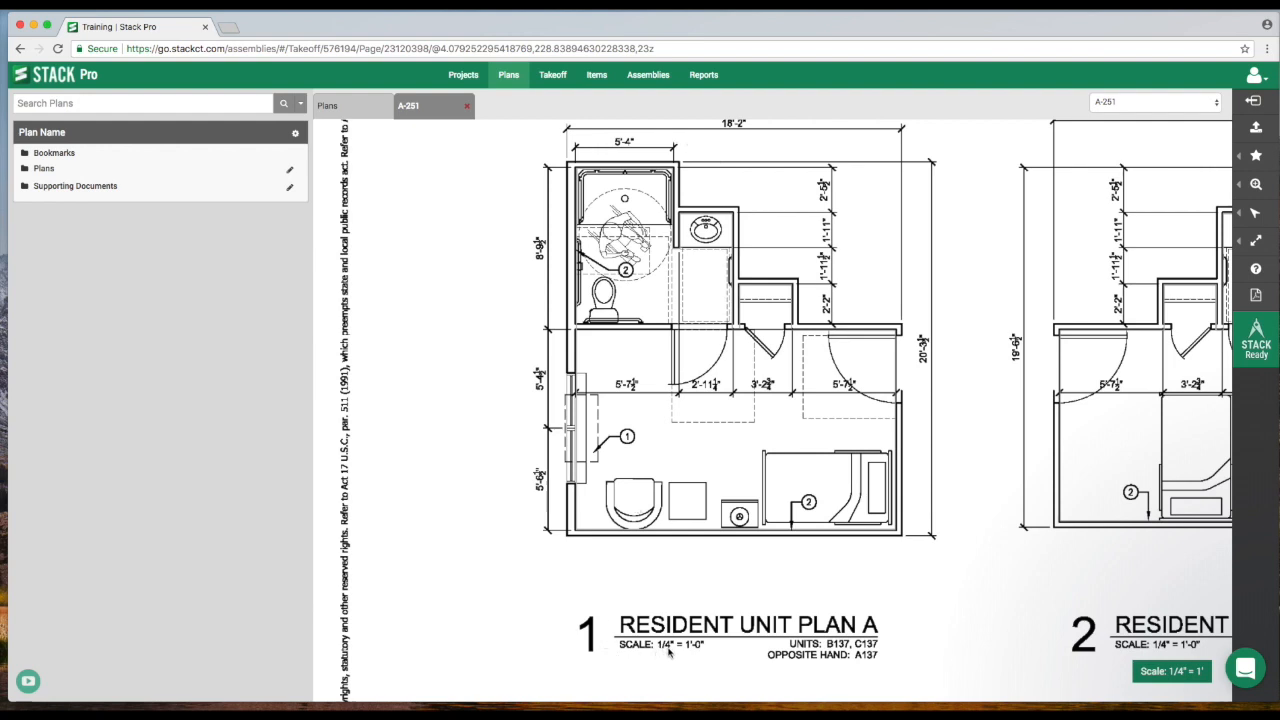
left_click(1160, 675)
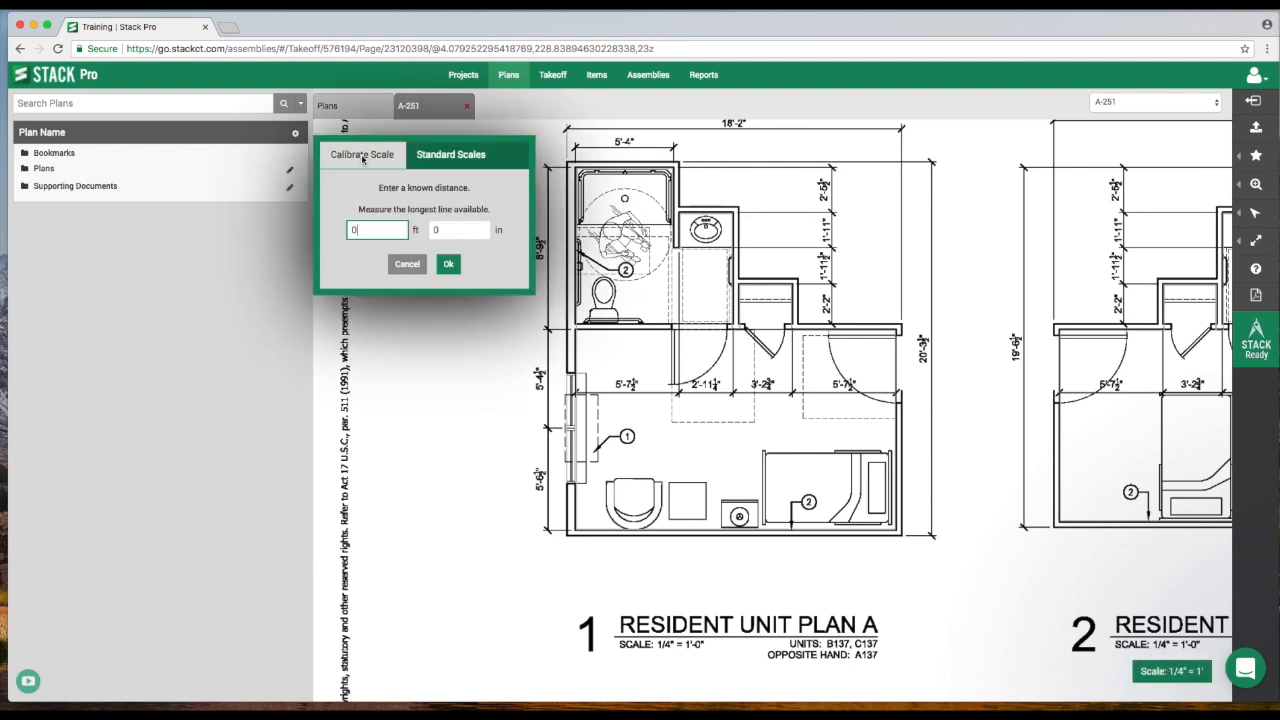
left_click(449, 160)
left_click(423, 196)
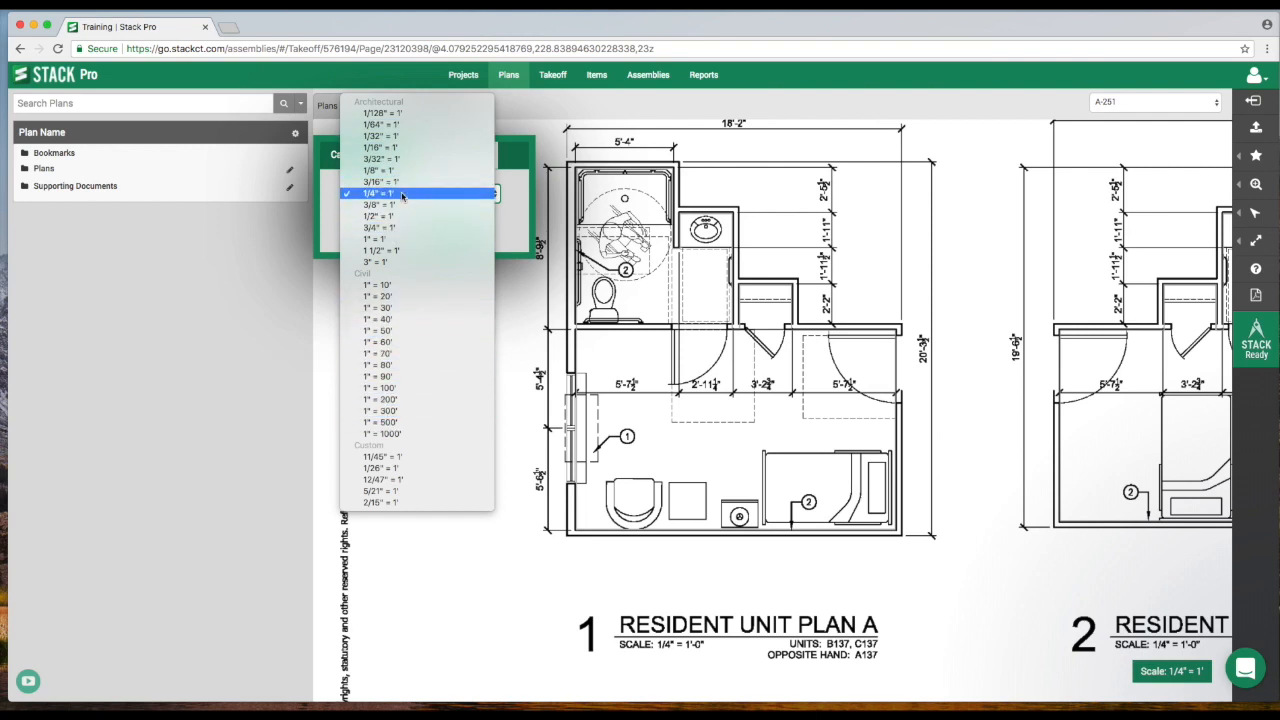
left_click(403, 195)
left_click(396, 230)
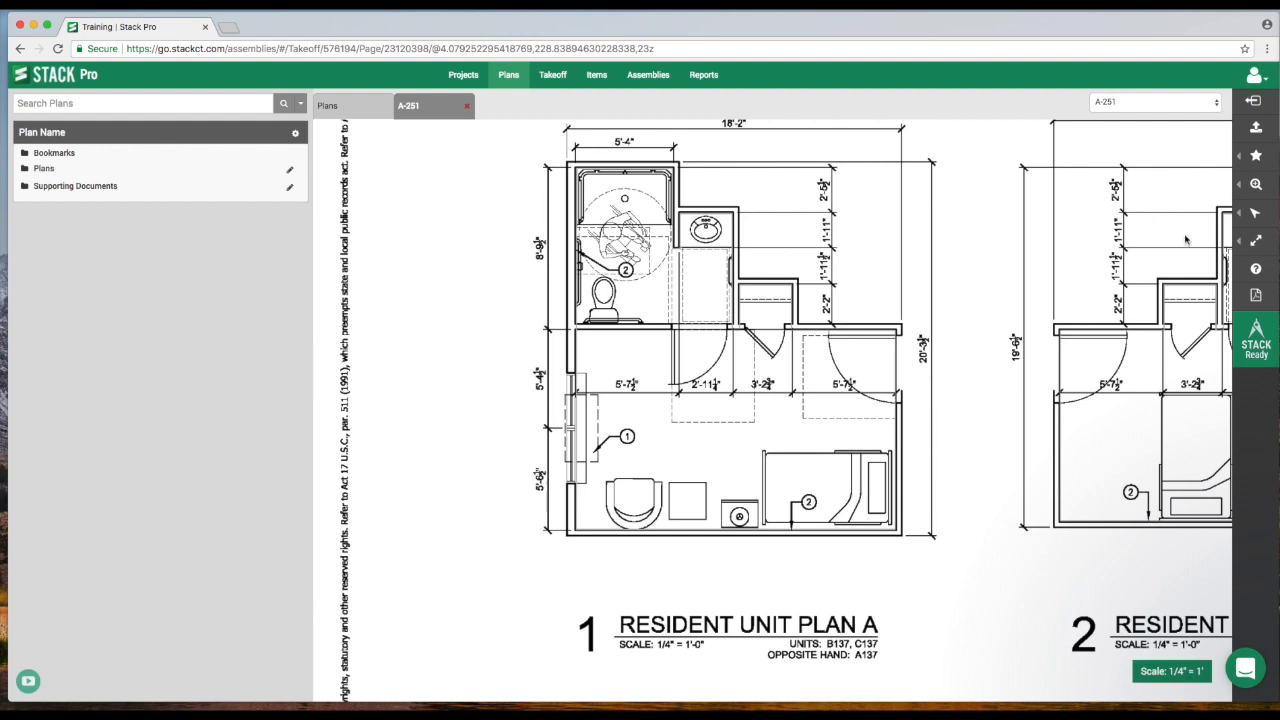
Draw a dimension line across the 2'-11½" opening in Resident Unit Plan A to check the scale.
left_click(1250, 243)
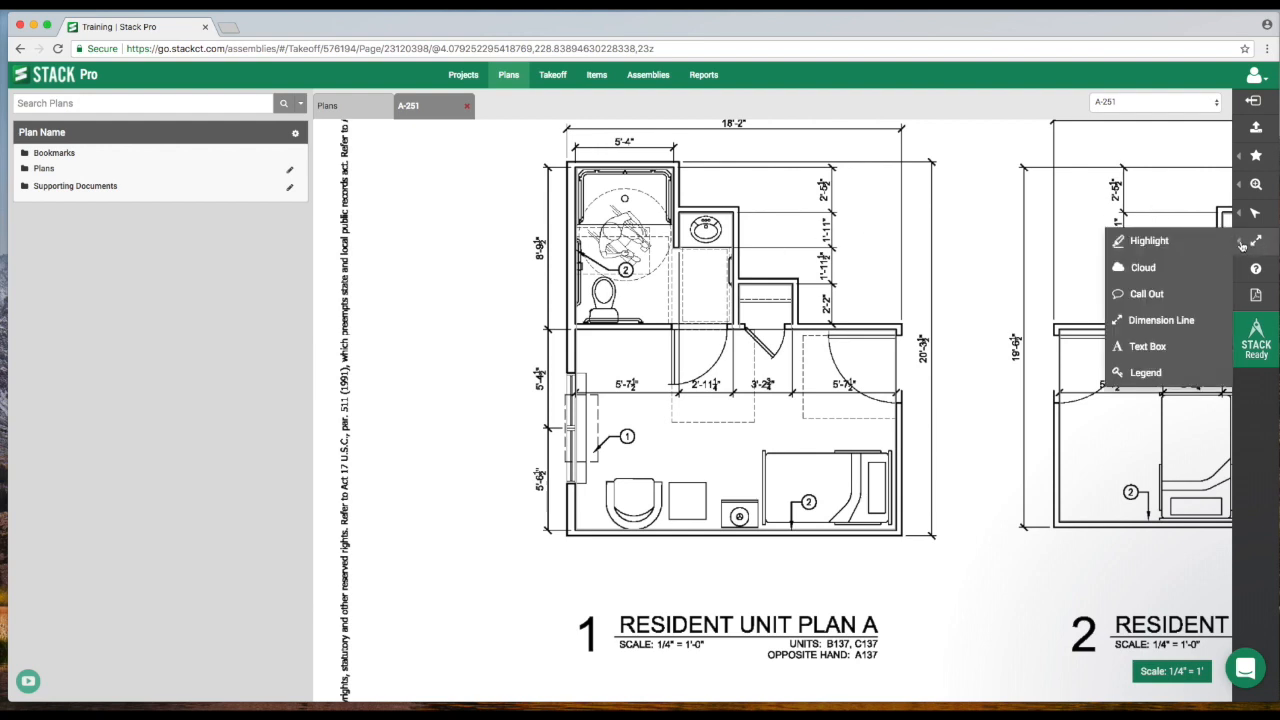
left_click(1140, 322)
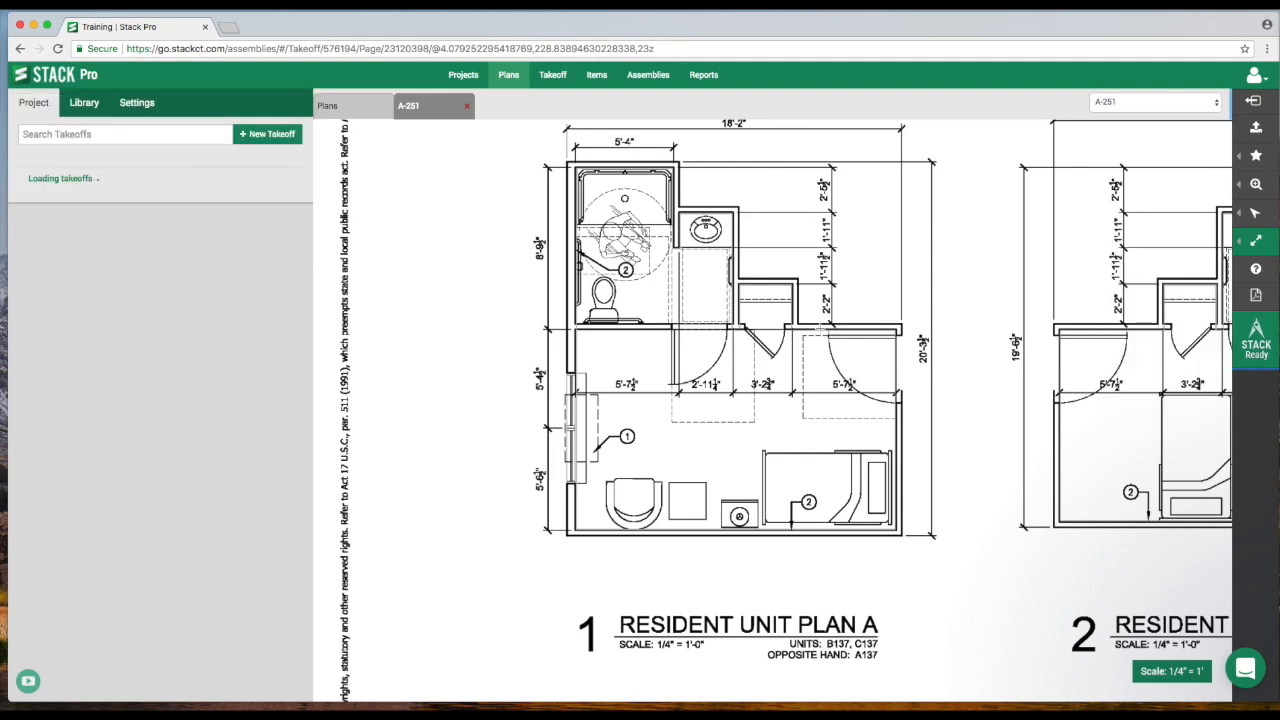
left_click(674, 331)
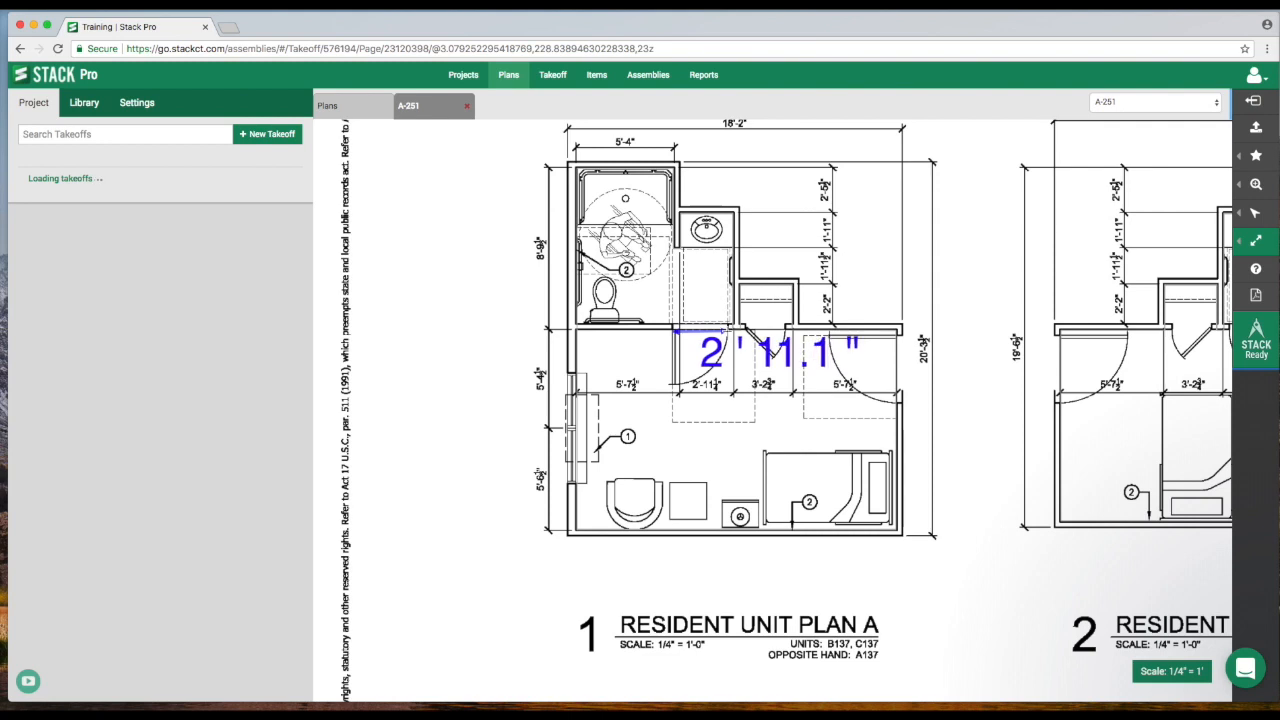
left_click(728, 331)
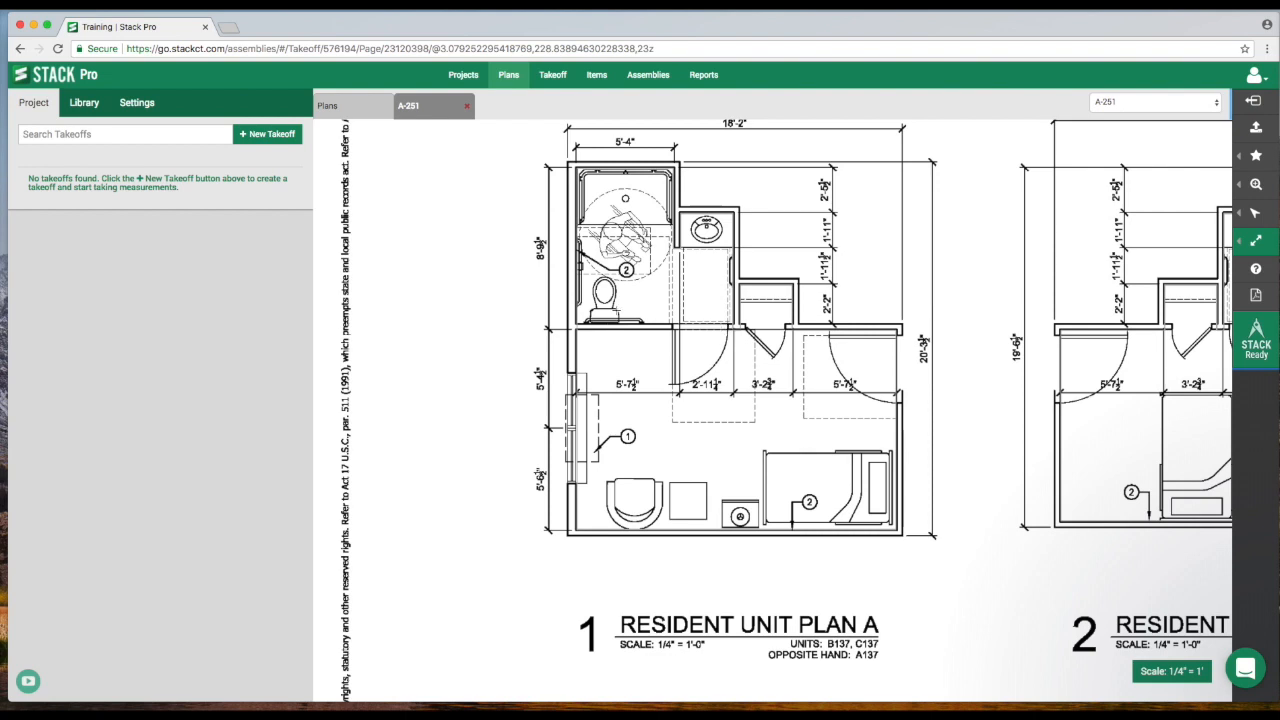
Create a new takeoff named 3 5/8 Drywall with the Surface Area measurement type.
left_click(137, 103)
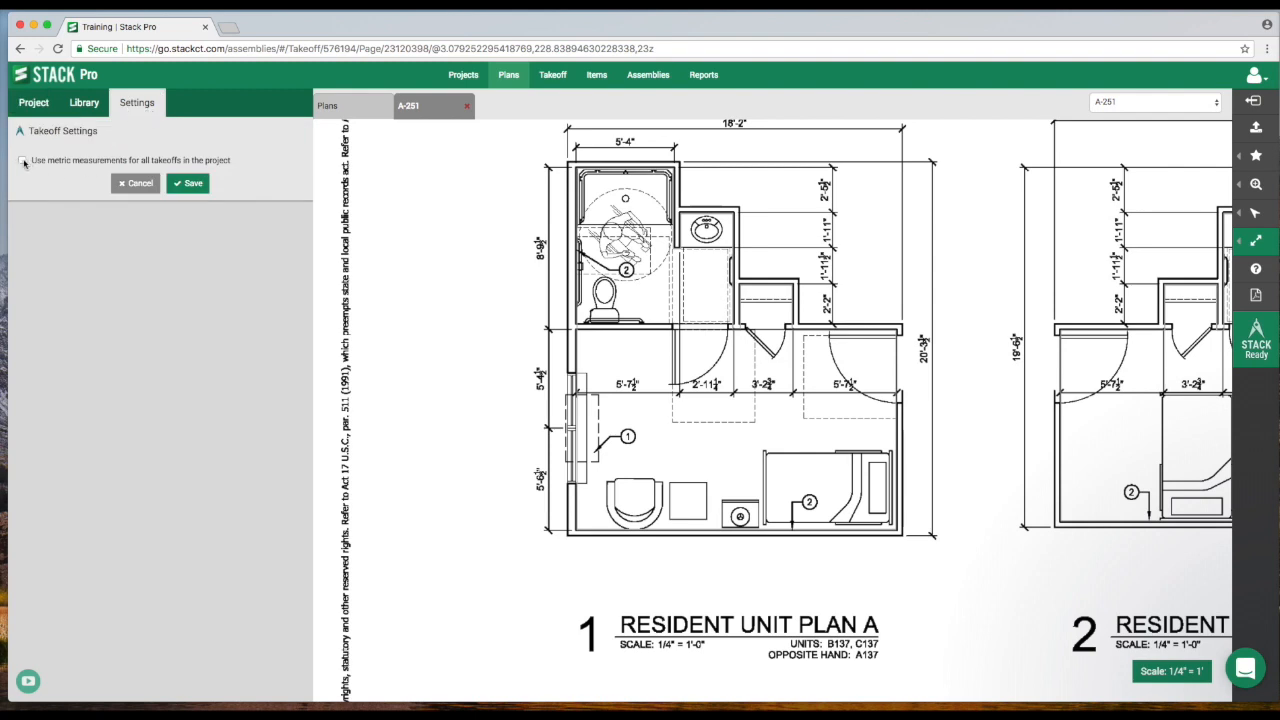
left_click(135, 183)
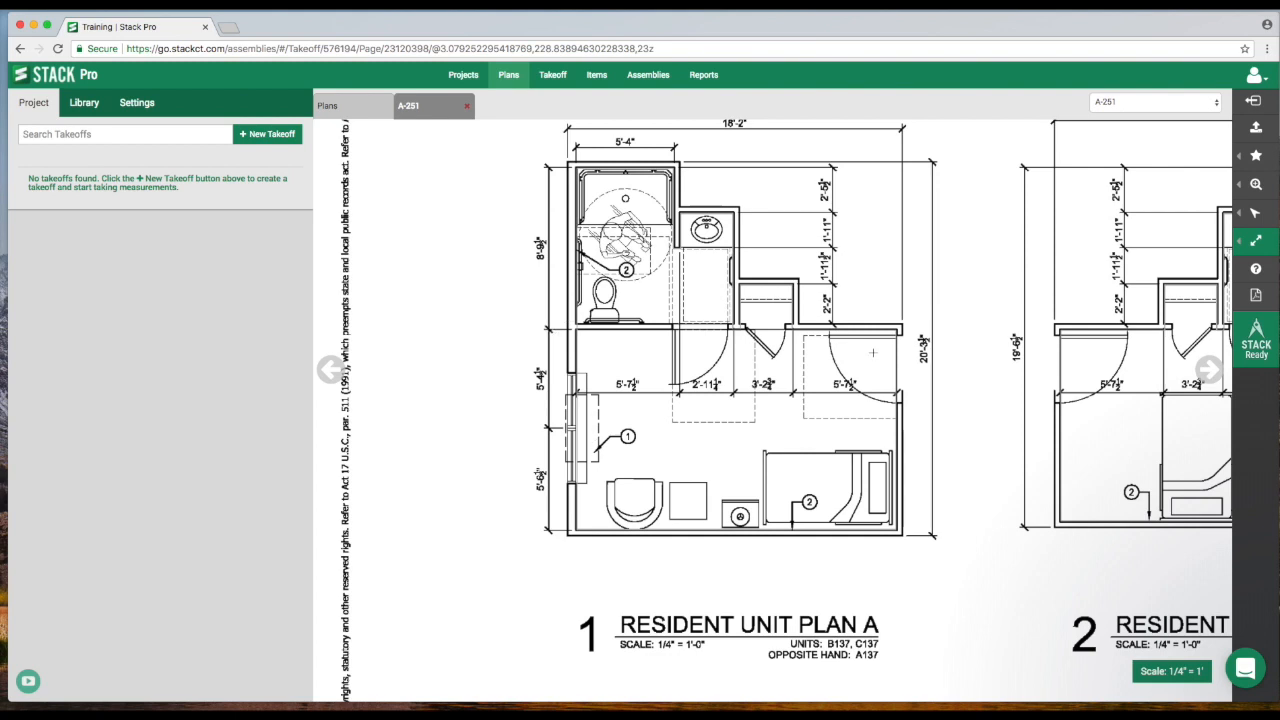
left_click(270, 140)
left_click(139, 160)
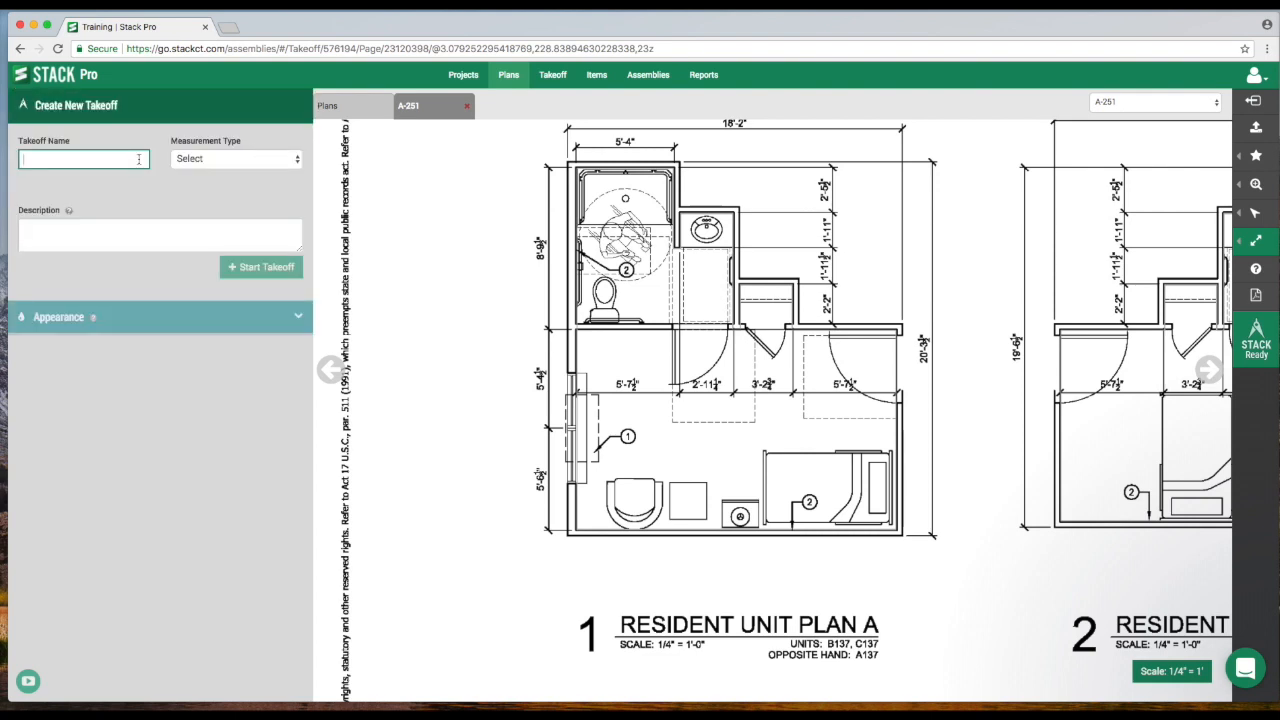
type("Drywa")
type("3v")
key("BackSpace")
type("5/8")
left_click(231, 160)
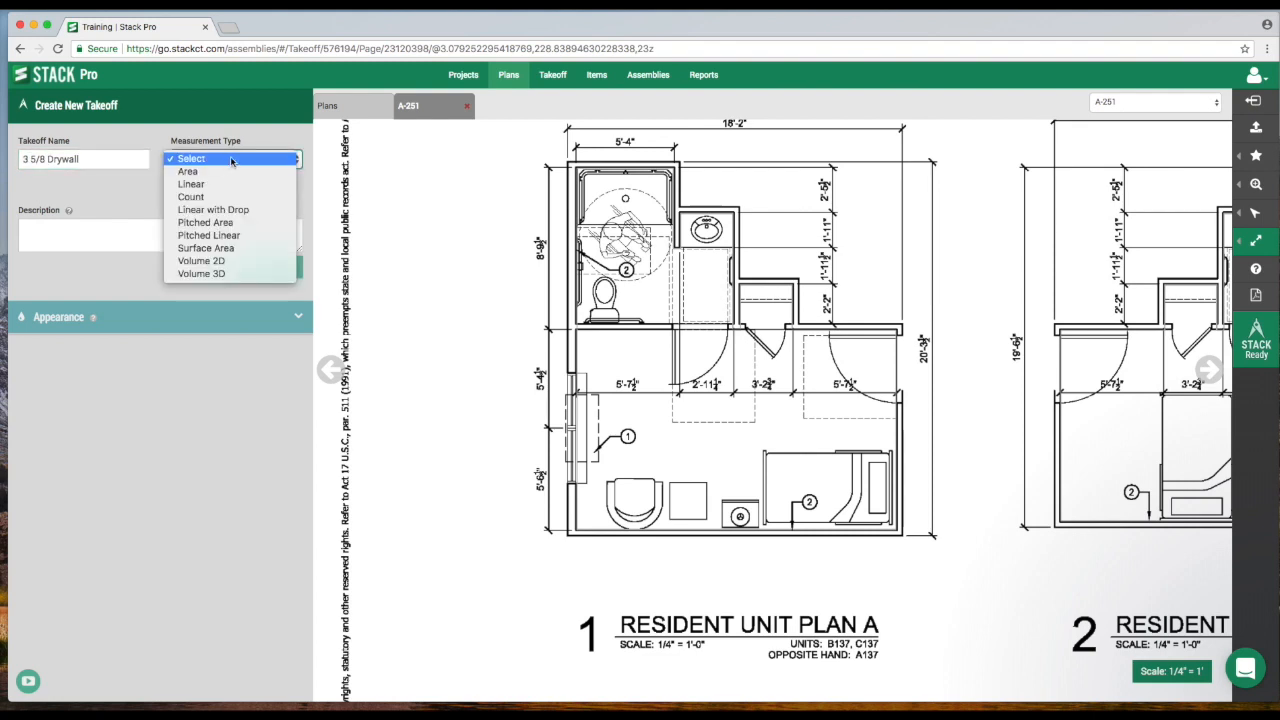
left_click(229, 250)
Set the takeoff's line color to light blue and start the takeoff.
left_click(108, 253)
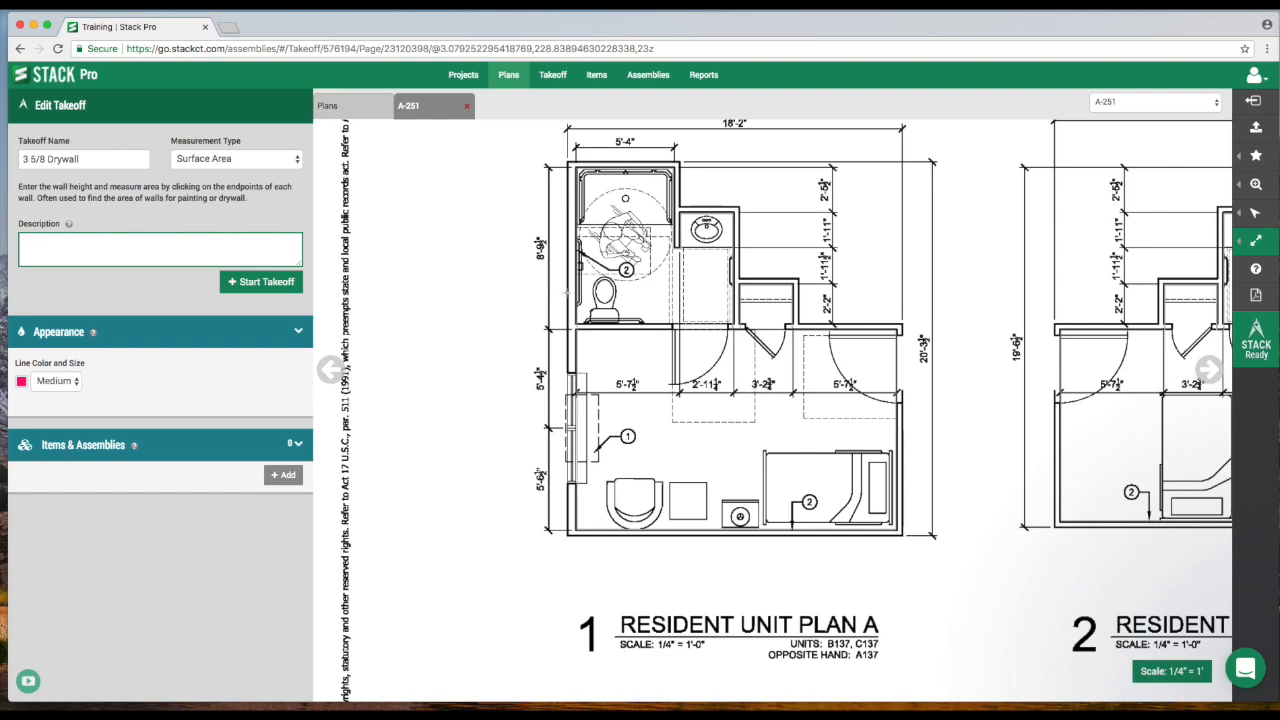
left_click(21, 383)
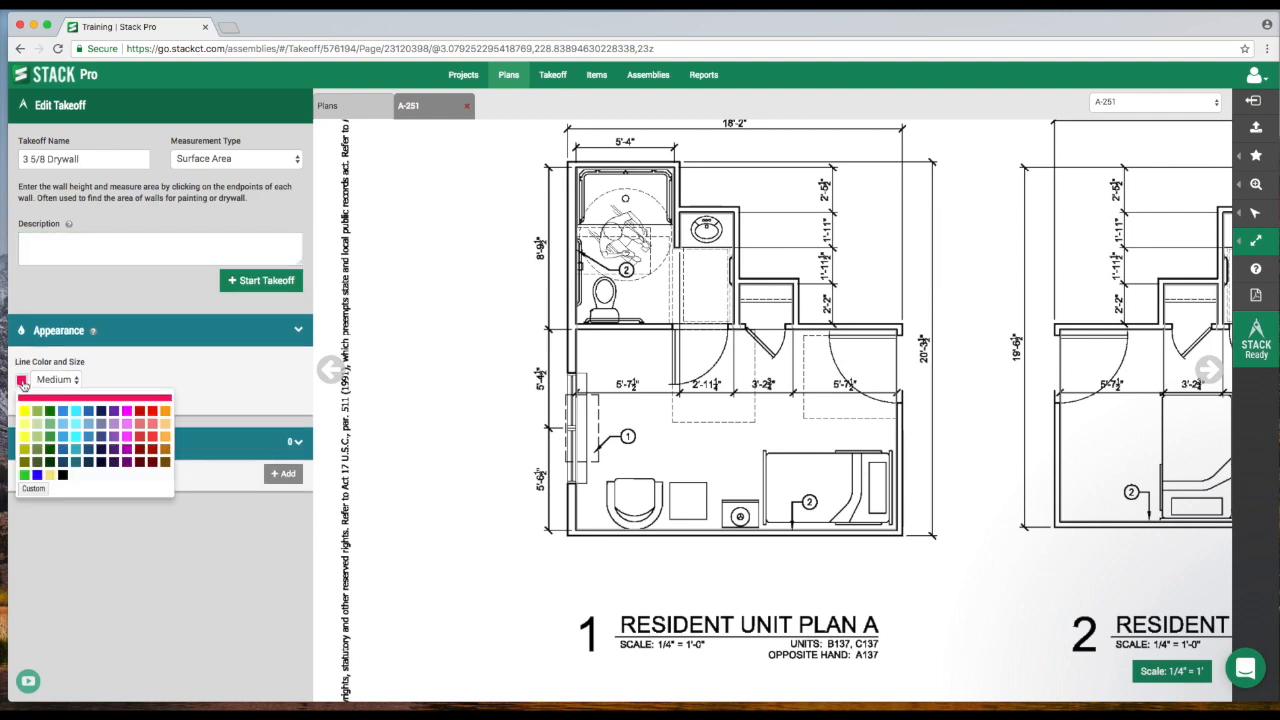
left_click(76, 415)
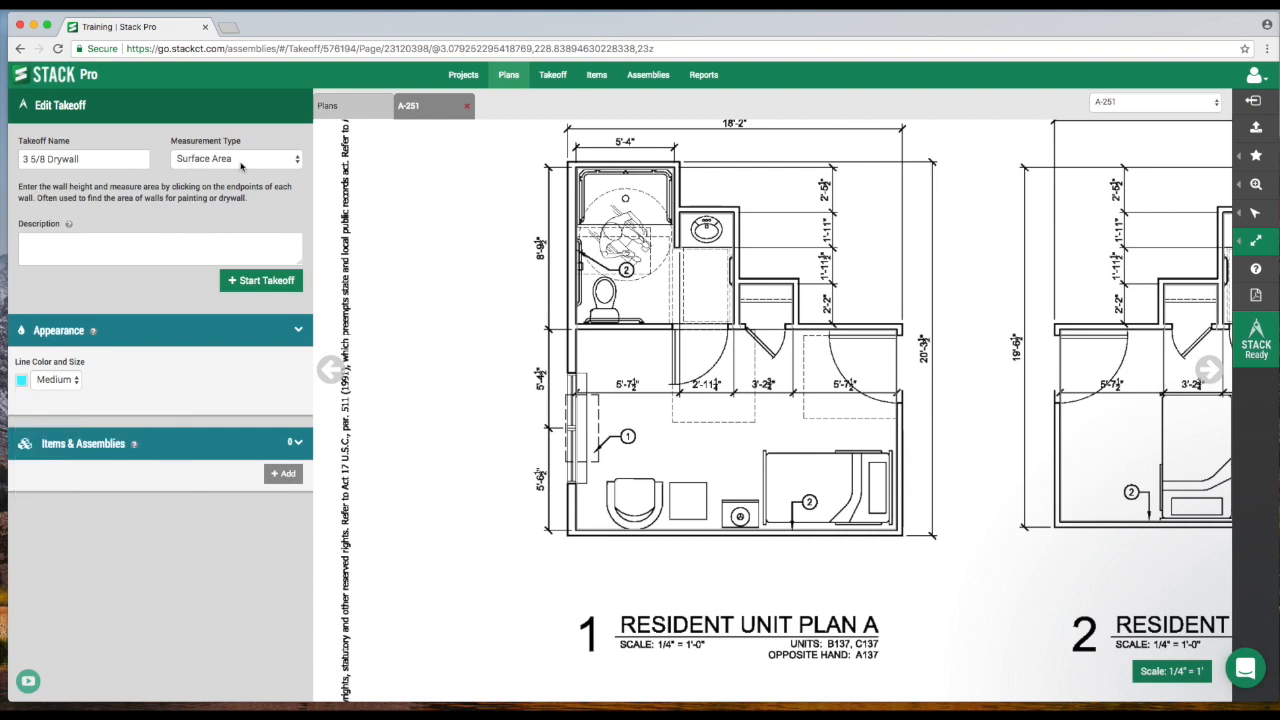
left_click(256, 283)
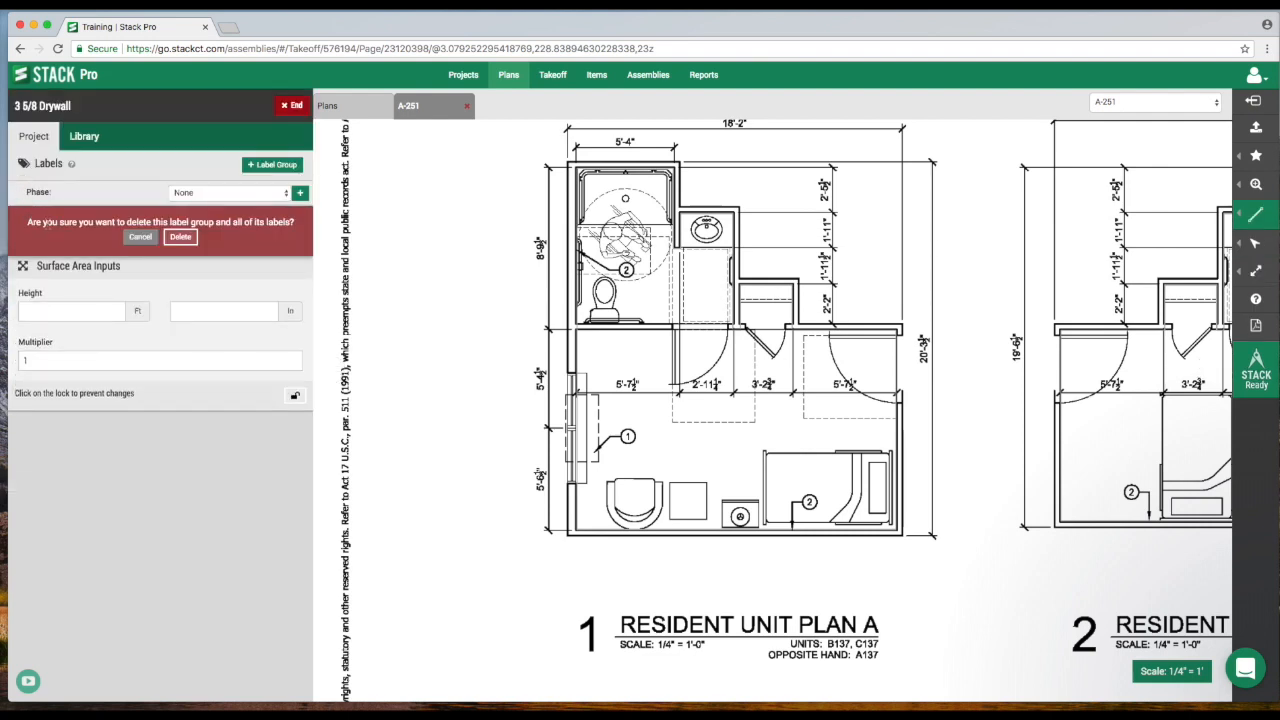
Delete the default label groups and set the surface area wall height to 9 ft 6 in.
left_click(180, 237)
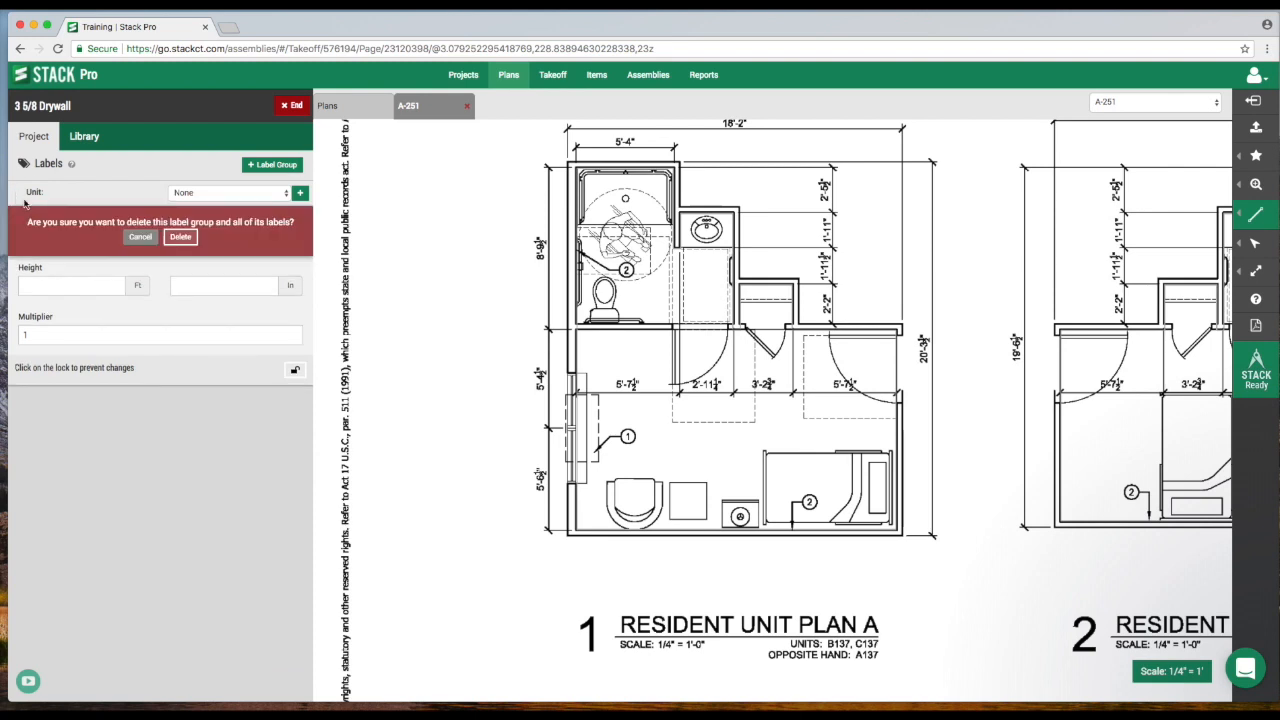
left_click(180, 237)
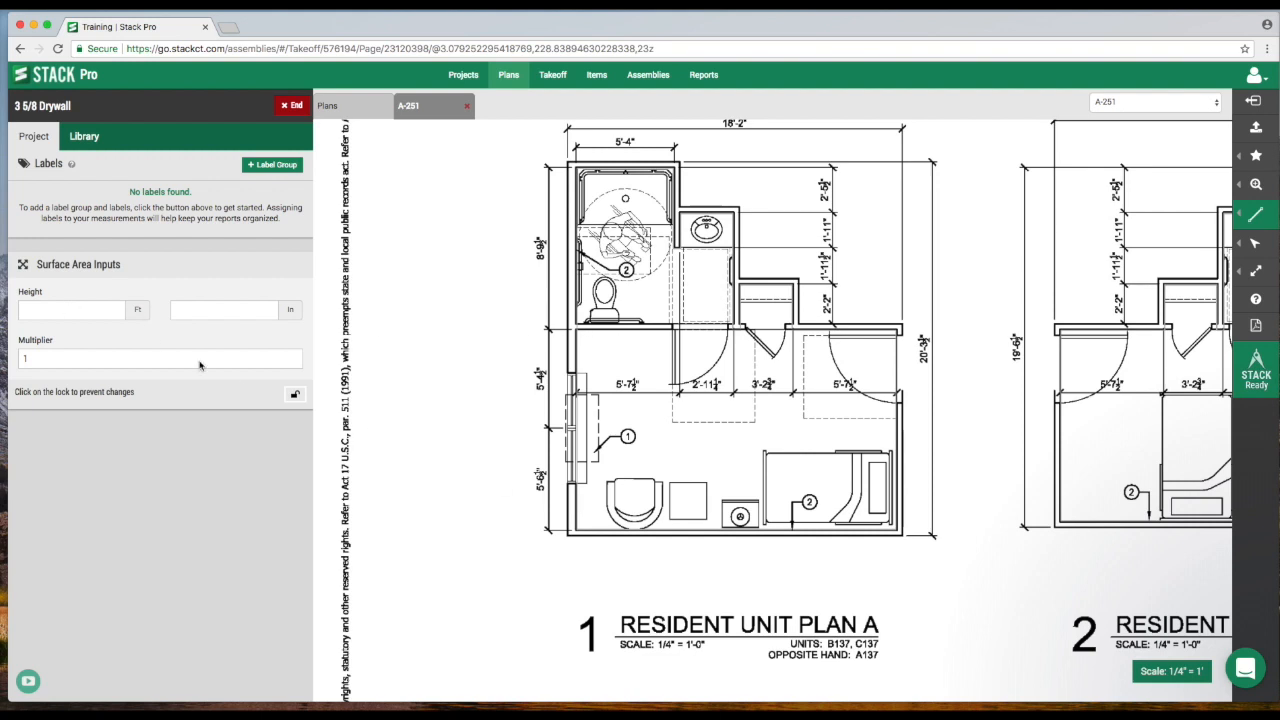
left_click(94, 313)
type("9")
left_click(257, 312)
type("6")
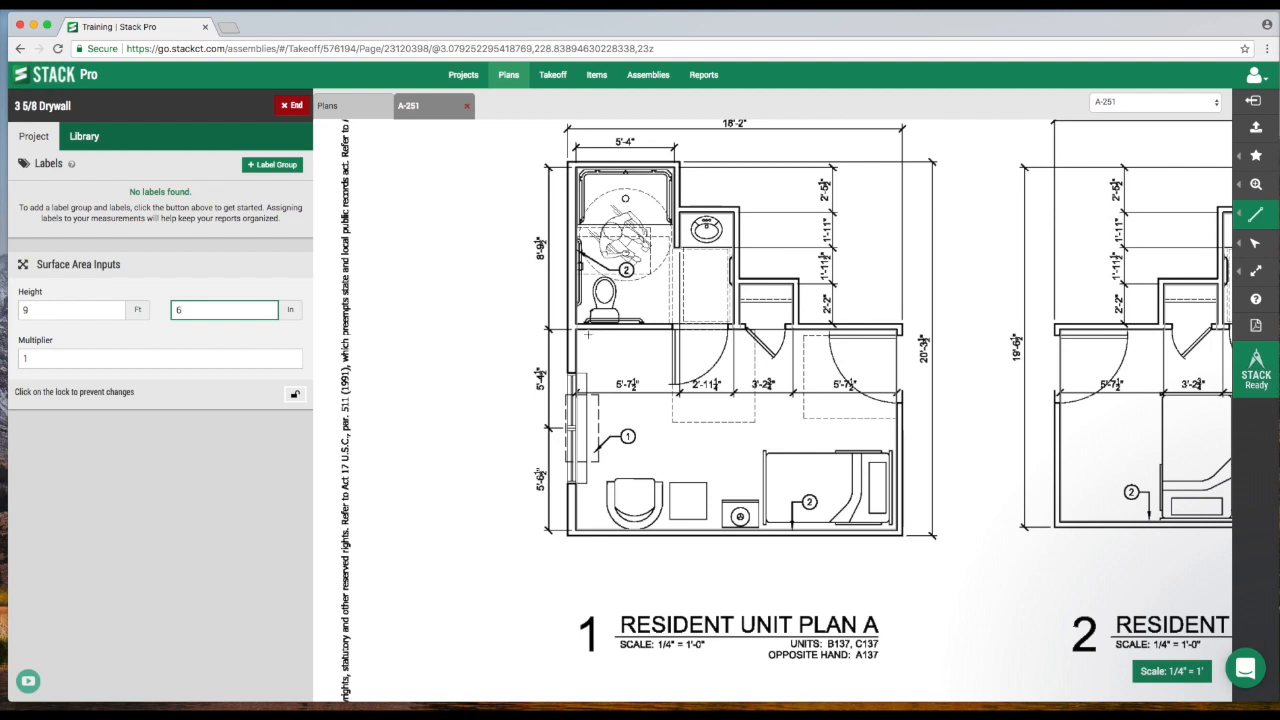
Trace the drywall takeoff around the main room walls of Resident Unit Plan A and end the takeoff.
scroll(578, 330, "up", 2)
left_click(576, 328)
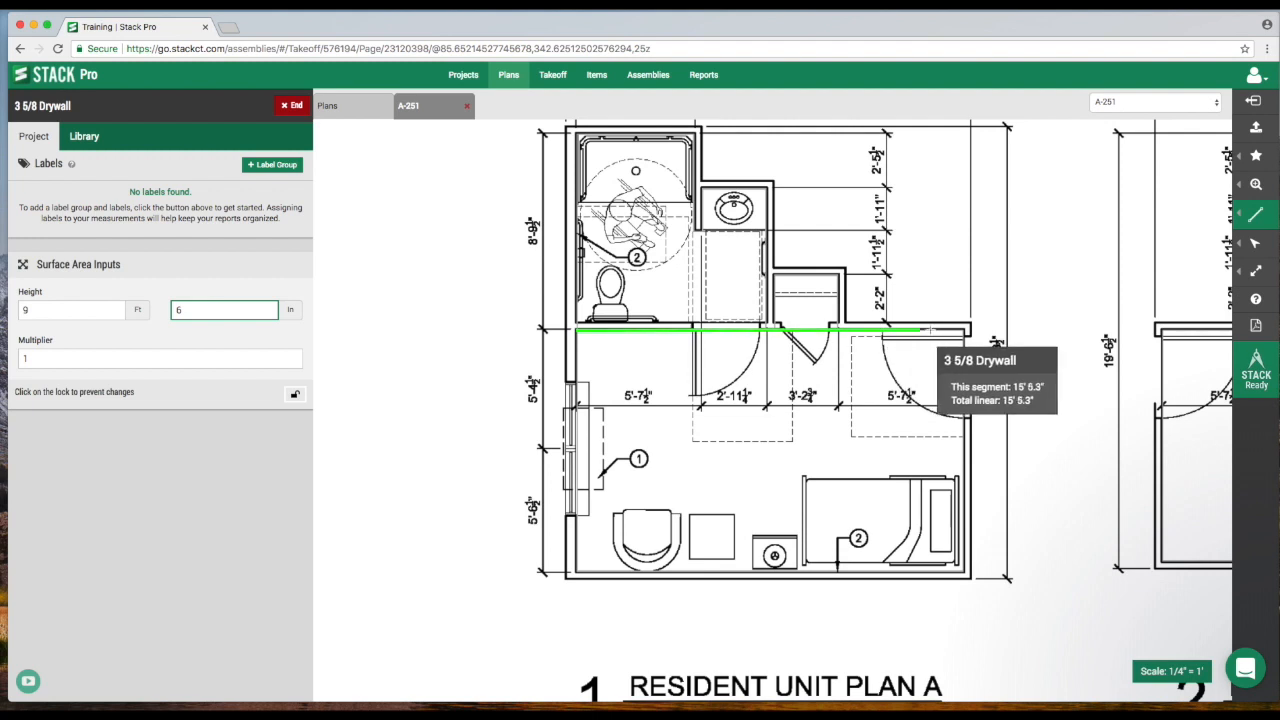
left_click(966, 329)
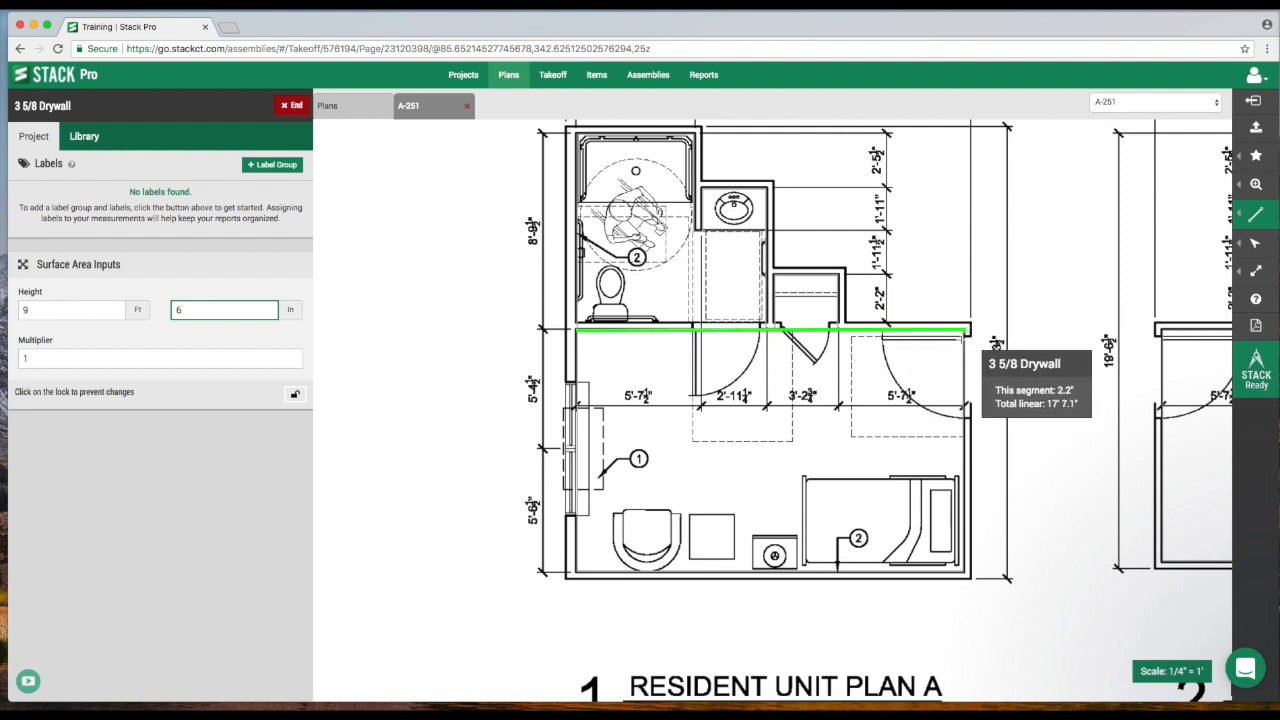
left_click(967, 573)
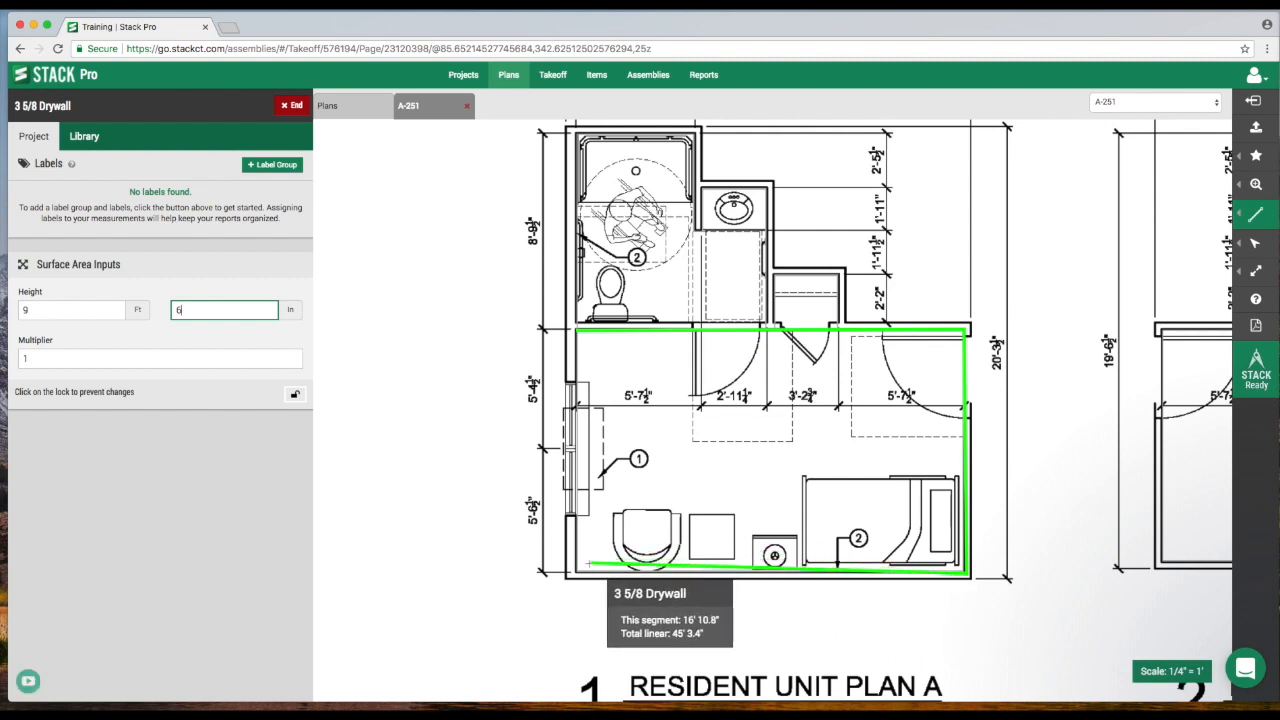
left_click(576, 572)
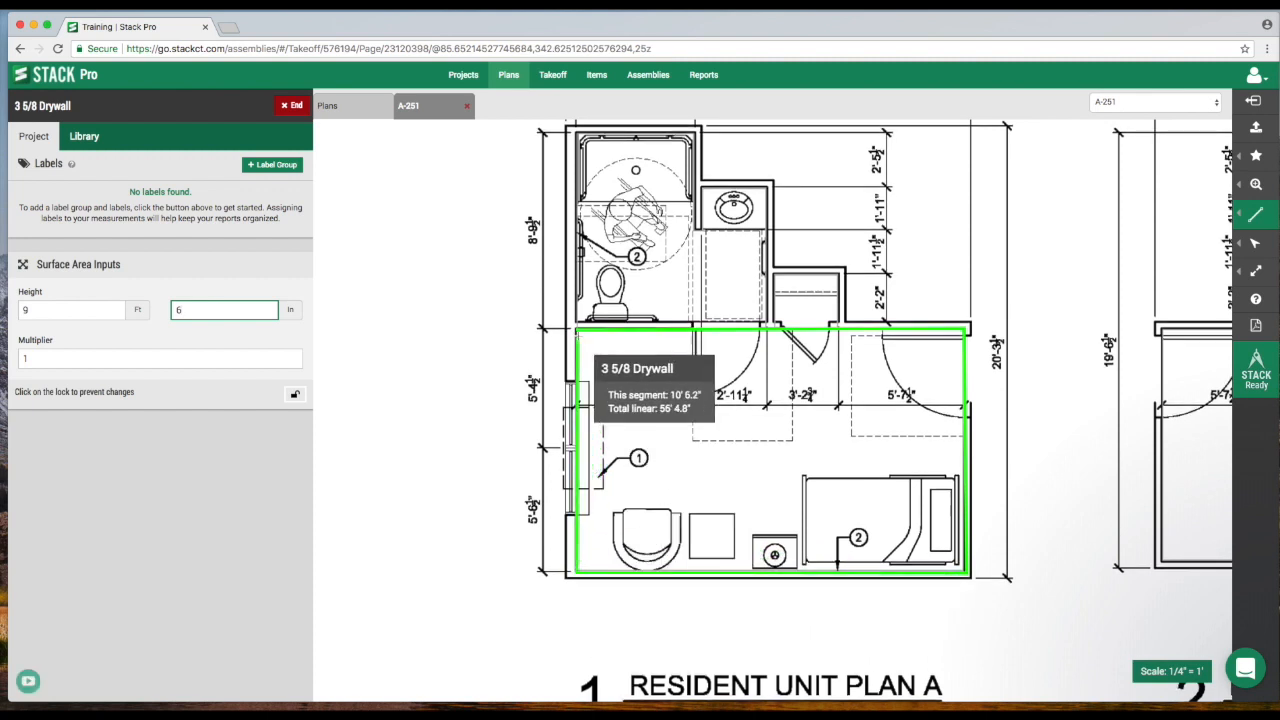
left_click(577, 331)
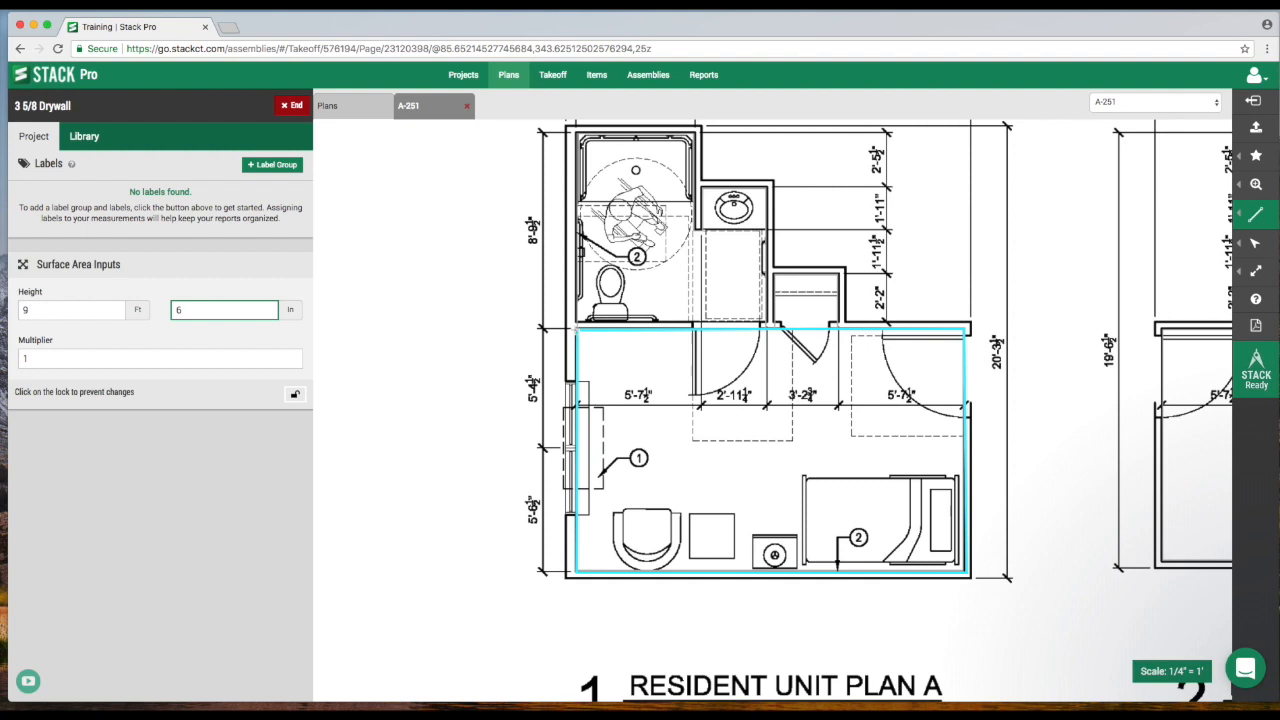
left_click(294, 107)
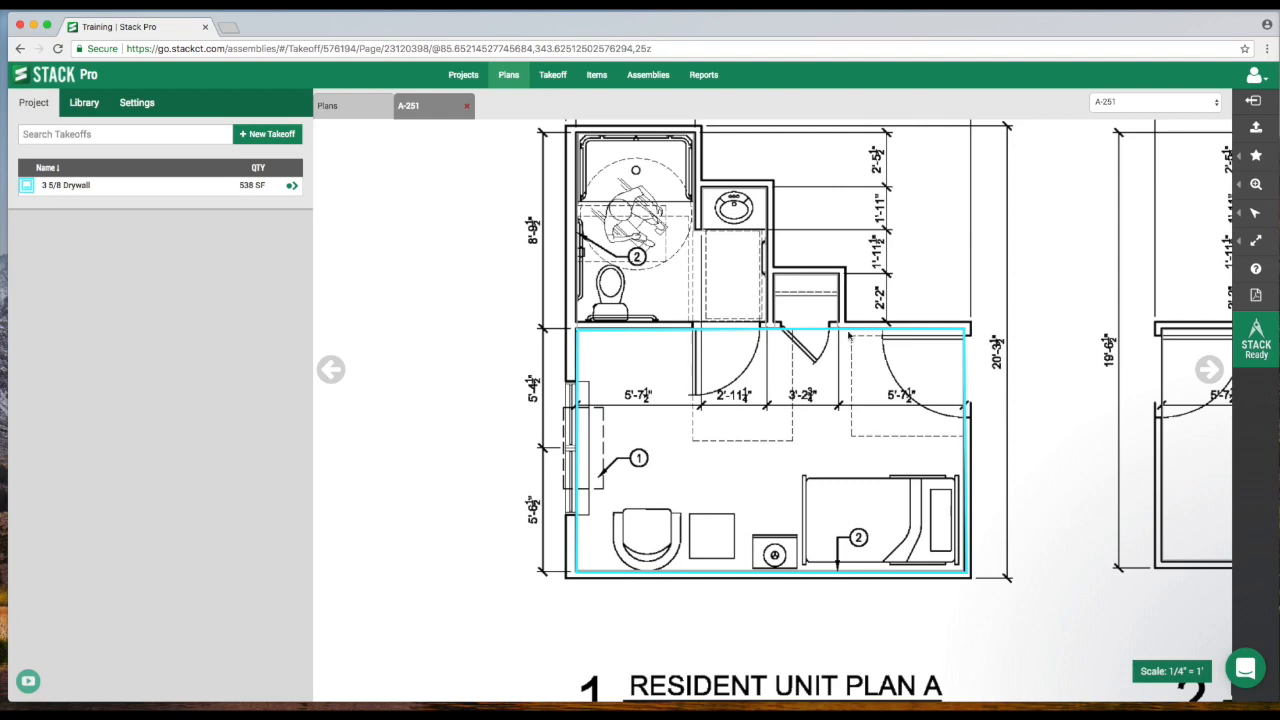
Resume the 3 5/8 Drywall takeoff and move to Resident Unit Plan B.
scroll(1030, 385, "right", 8)
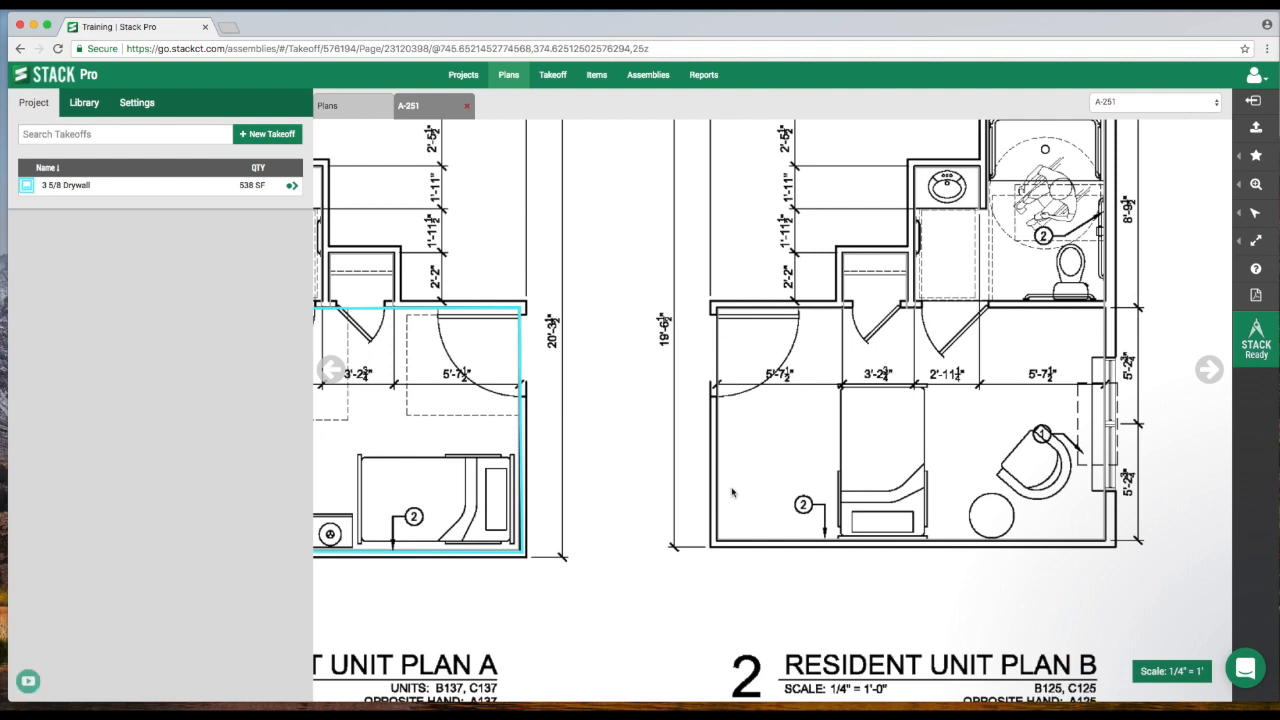
left_click(291, 188)
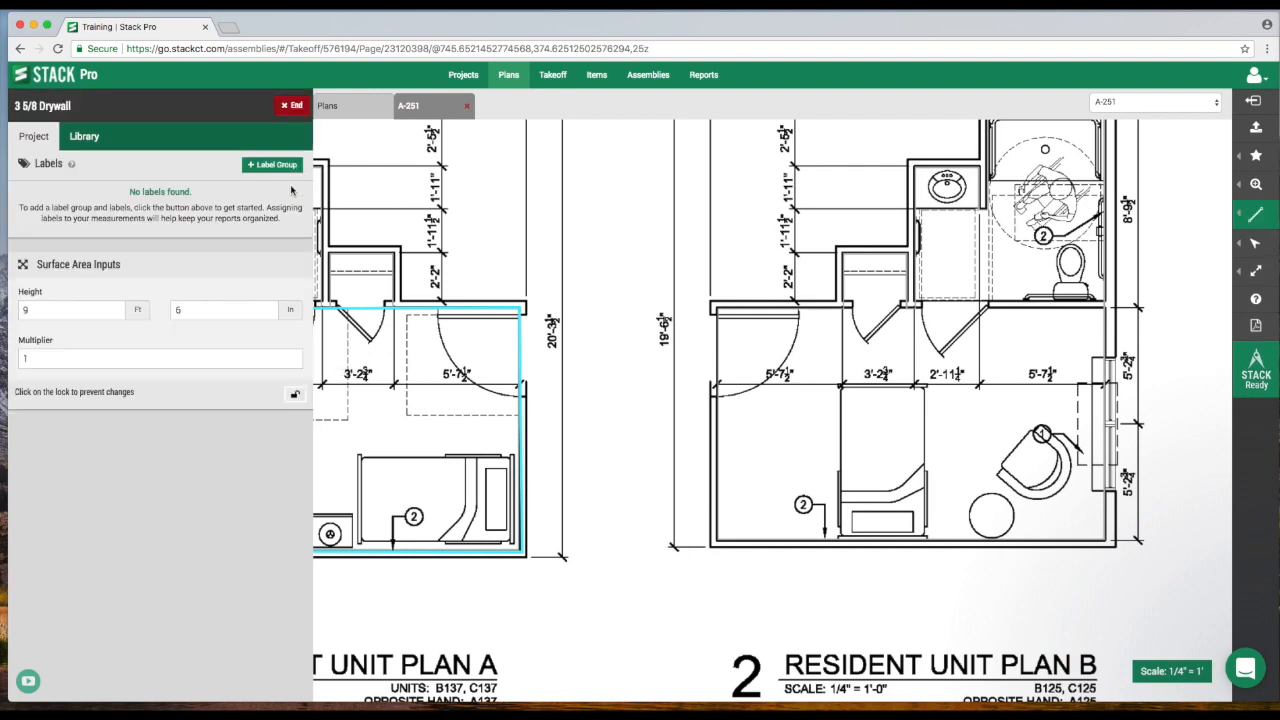
scroll(550, 334, "up", 1)
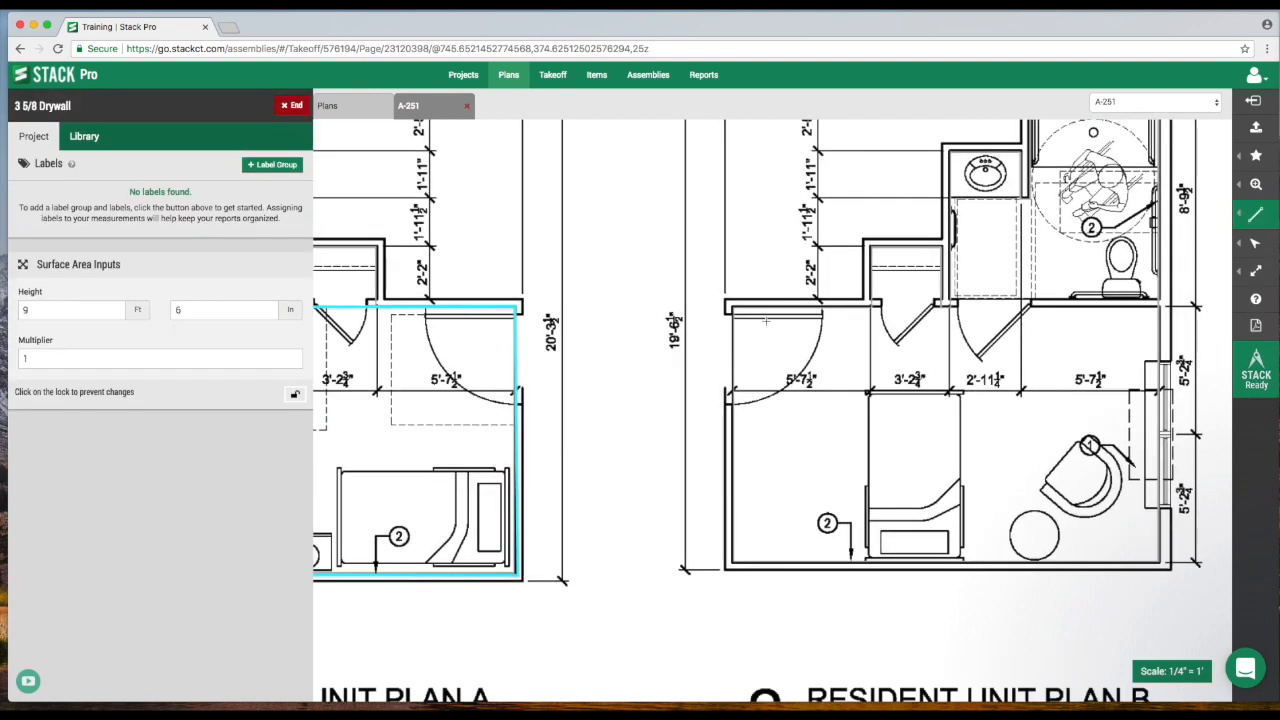
left_click_drag(766, 319, 620, 310)
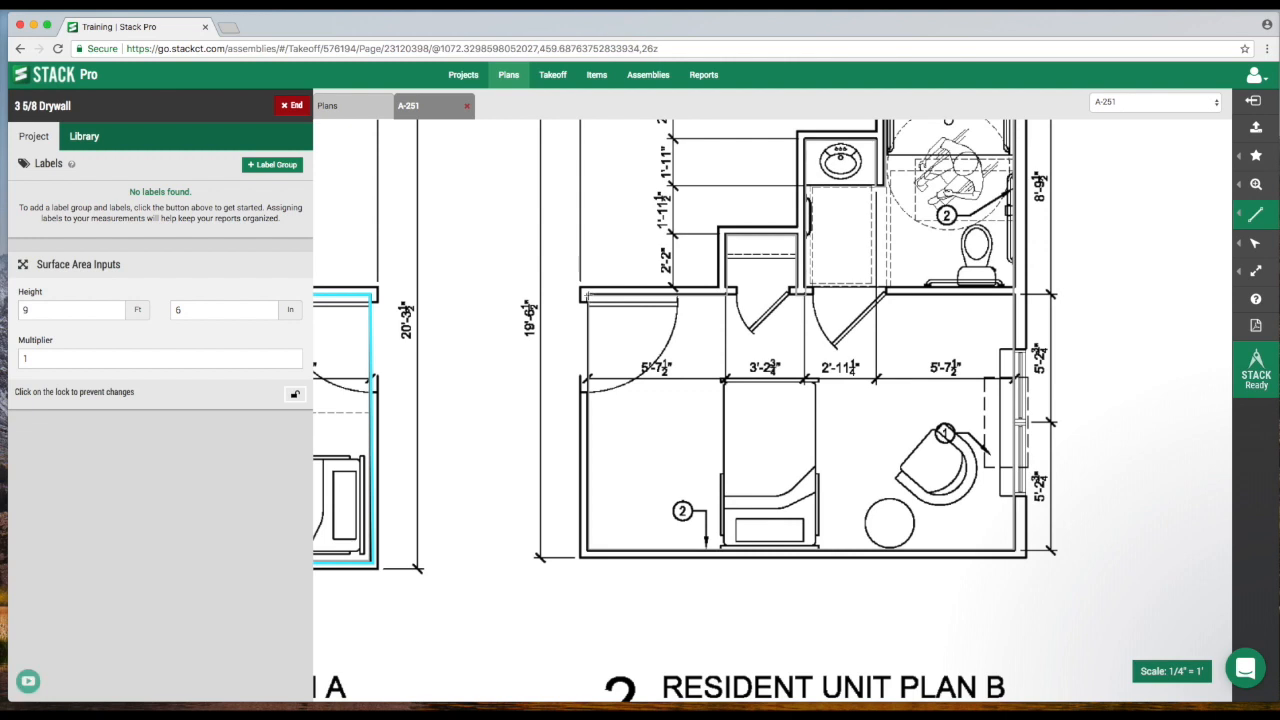
Trace the 3 5/8 Drywall takeoff around the main room walls of Resident Unit Plan B.
left_click(588, 296)
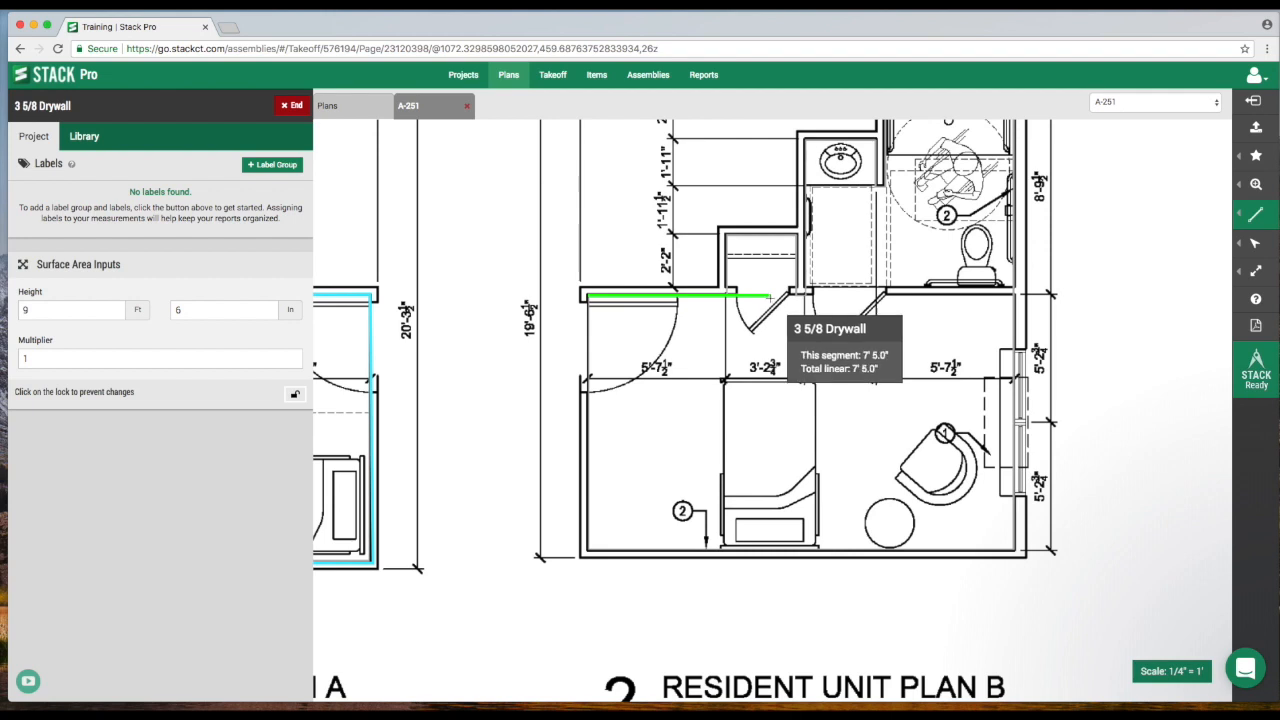
left_click(1014, 295)
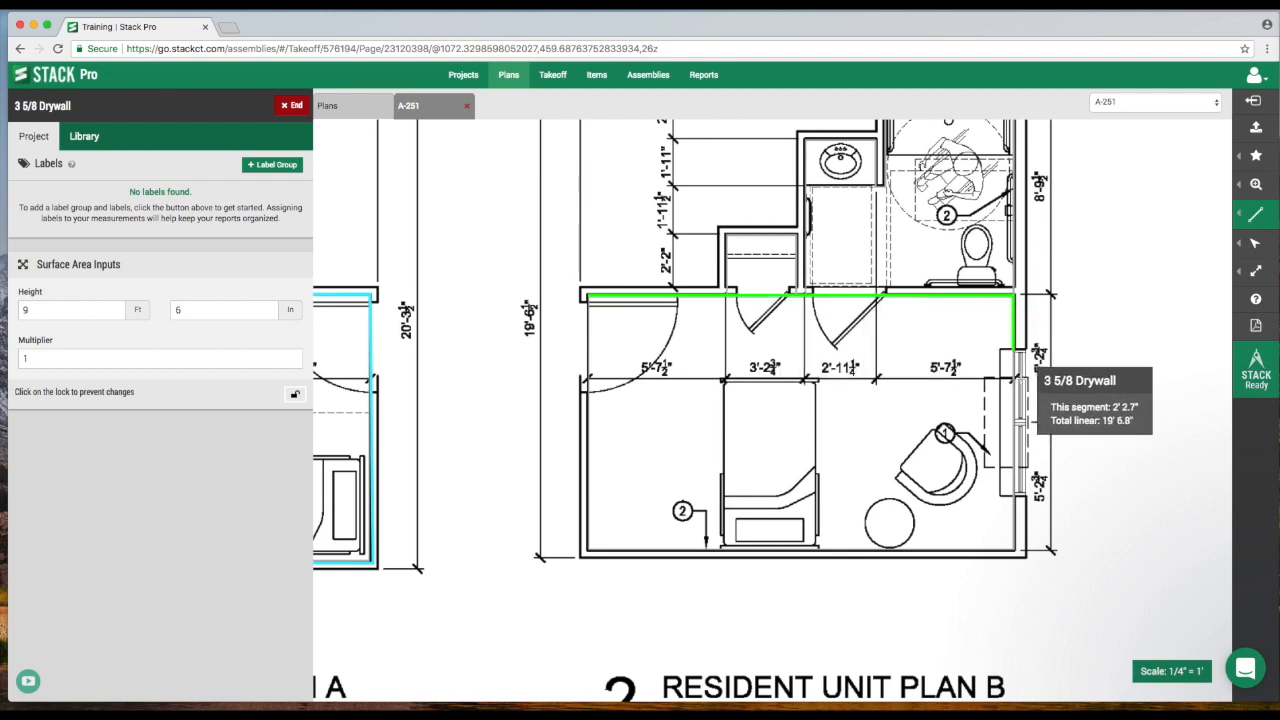
left_click(1016, 548)
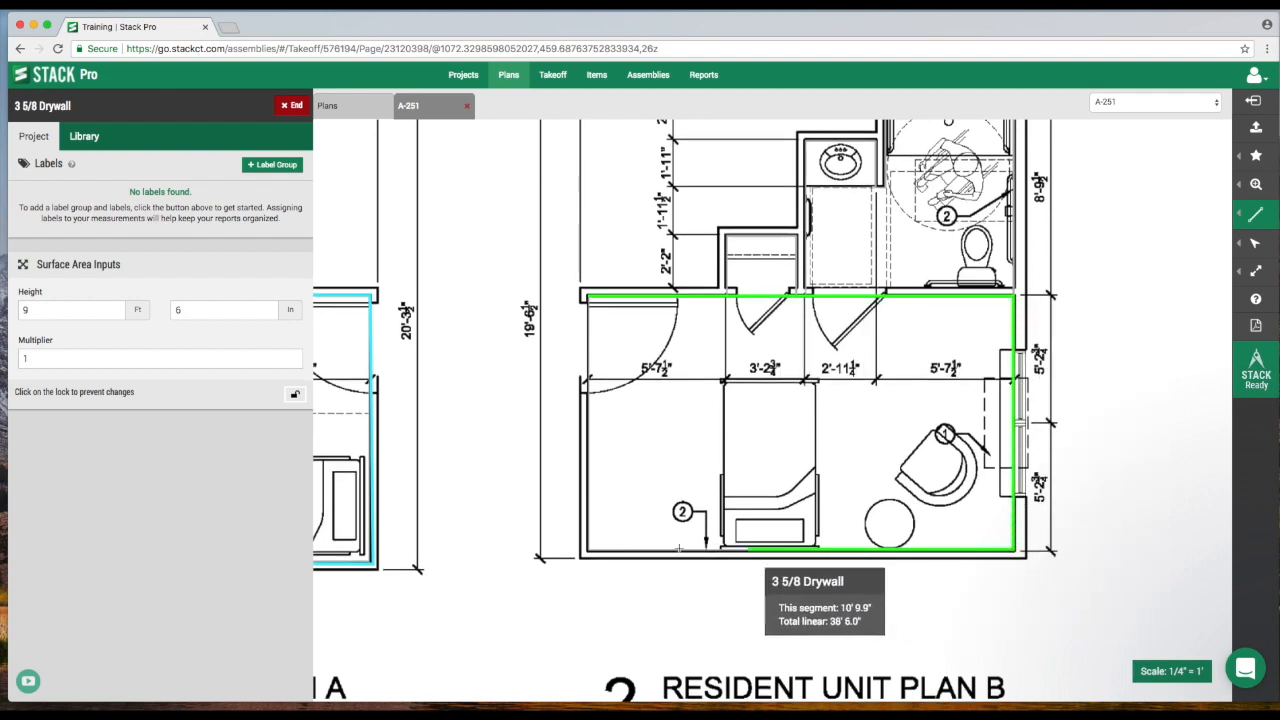
left_click(588, 549)
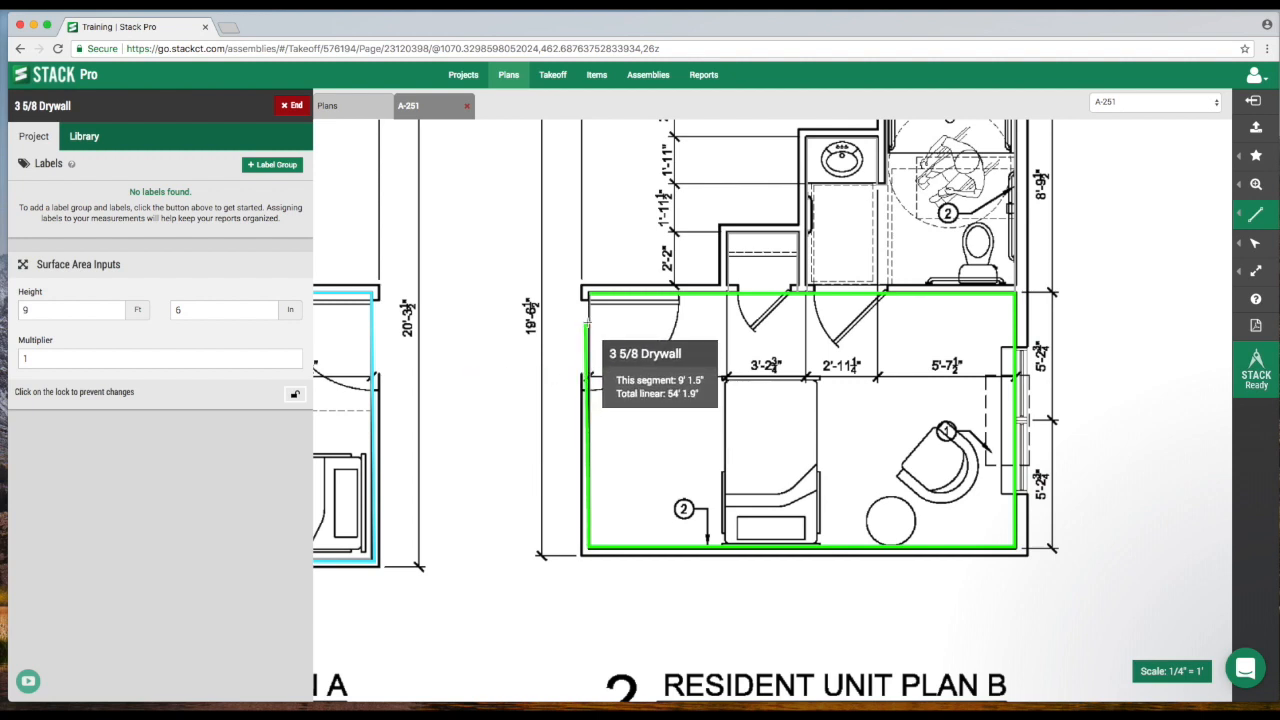
left_click(588, 295)
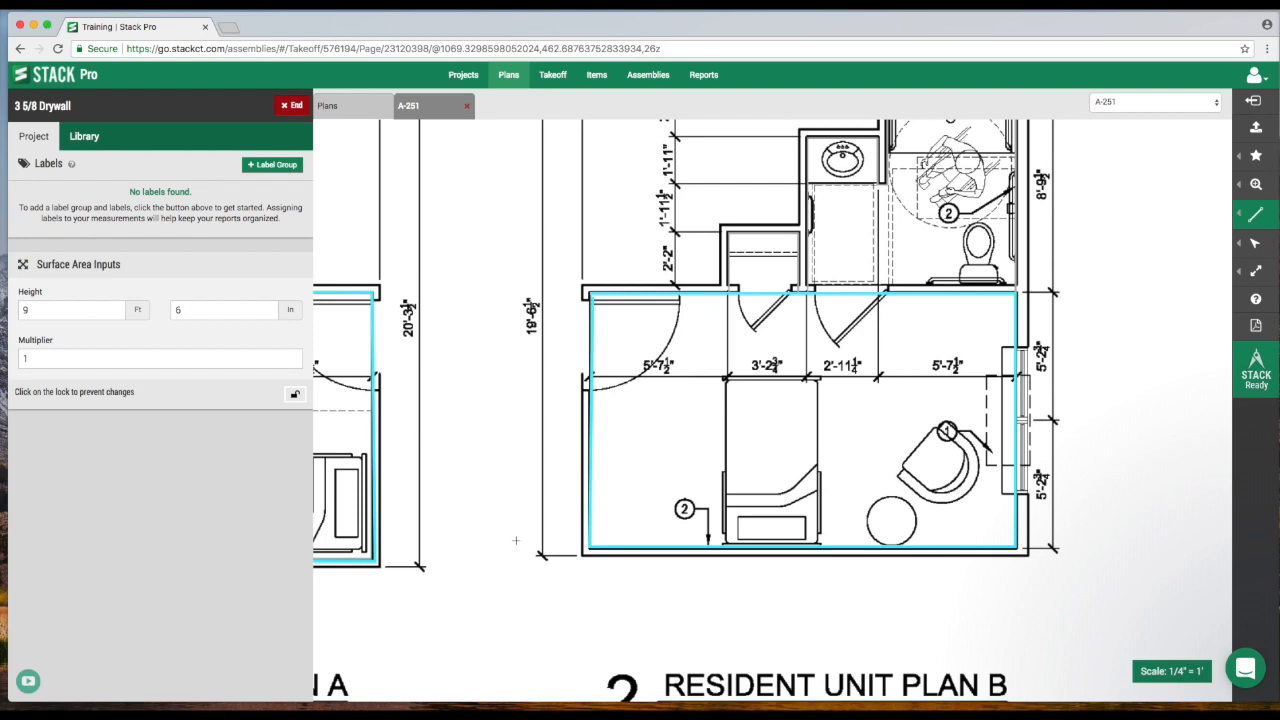
Draw a rectangle measurement around the main room of Resident Unit Plan E, about 18 ft by 10 ft 7 in.
left_click_drag(508, 538, 585, 443)
scroll(585, 443, "down", 10)
scroll(585, 443, "left", 6)
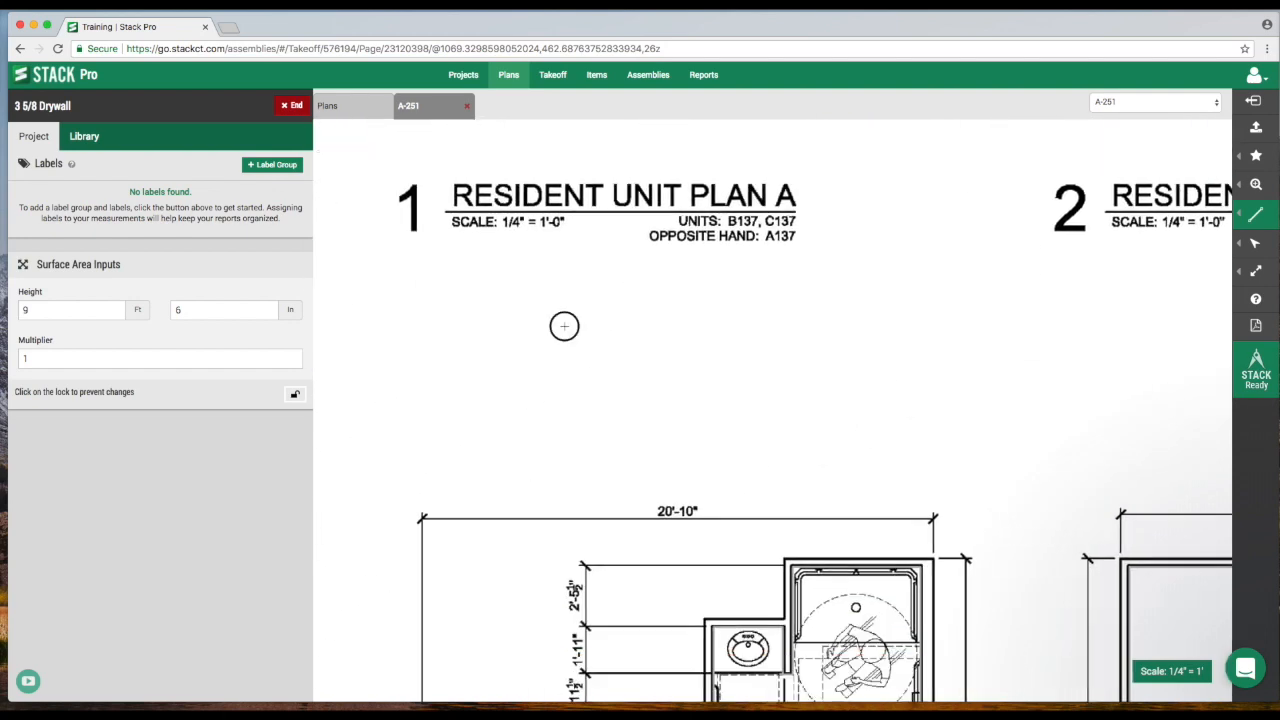
scroll(483, 425, "down", 8)
scroll(483, 425, "left", 2)
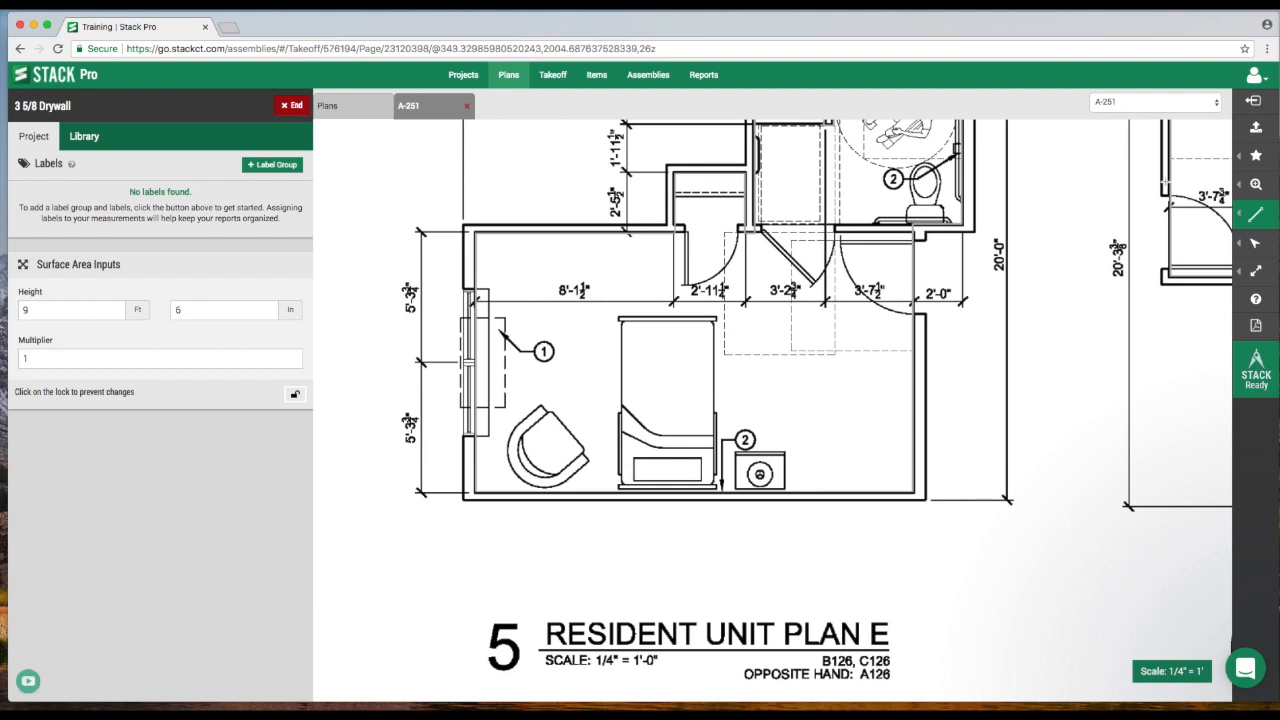
mouse_move(1252, 215)
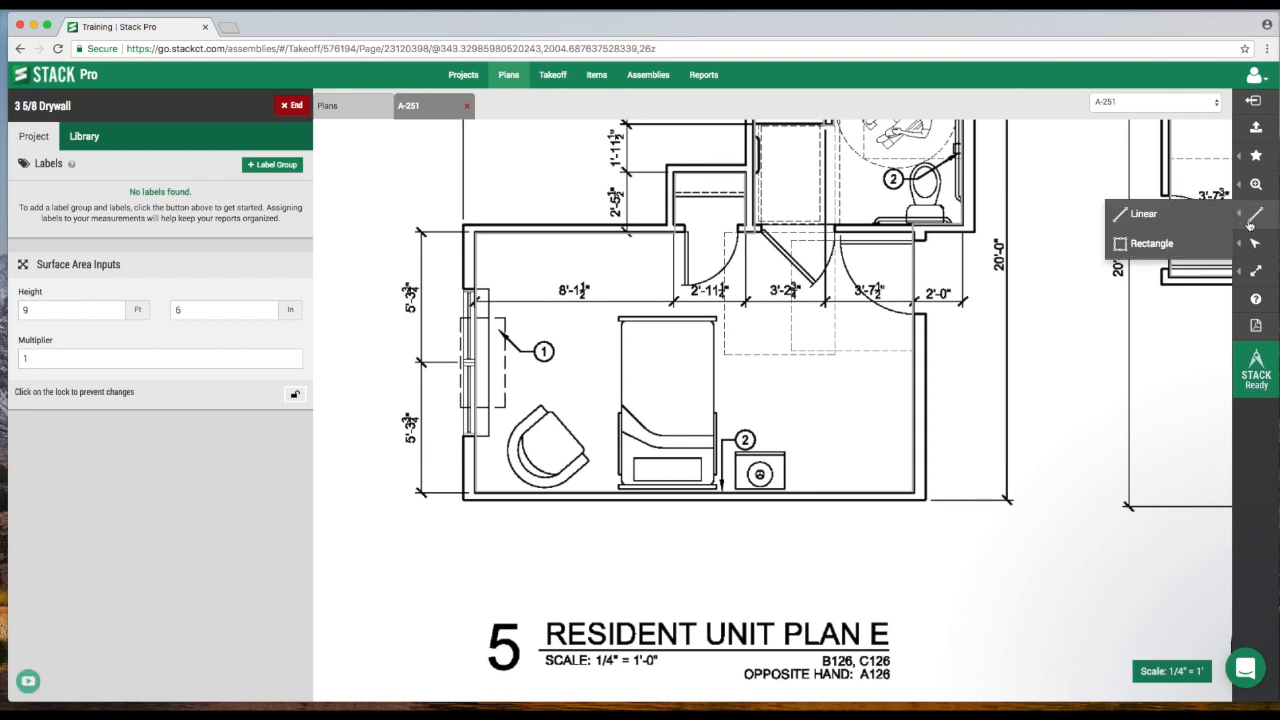
left_click(1151, 247)
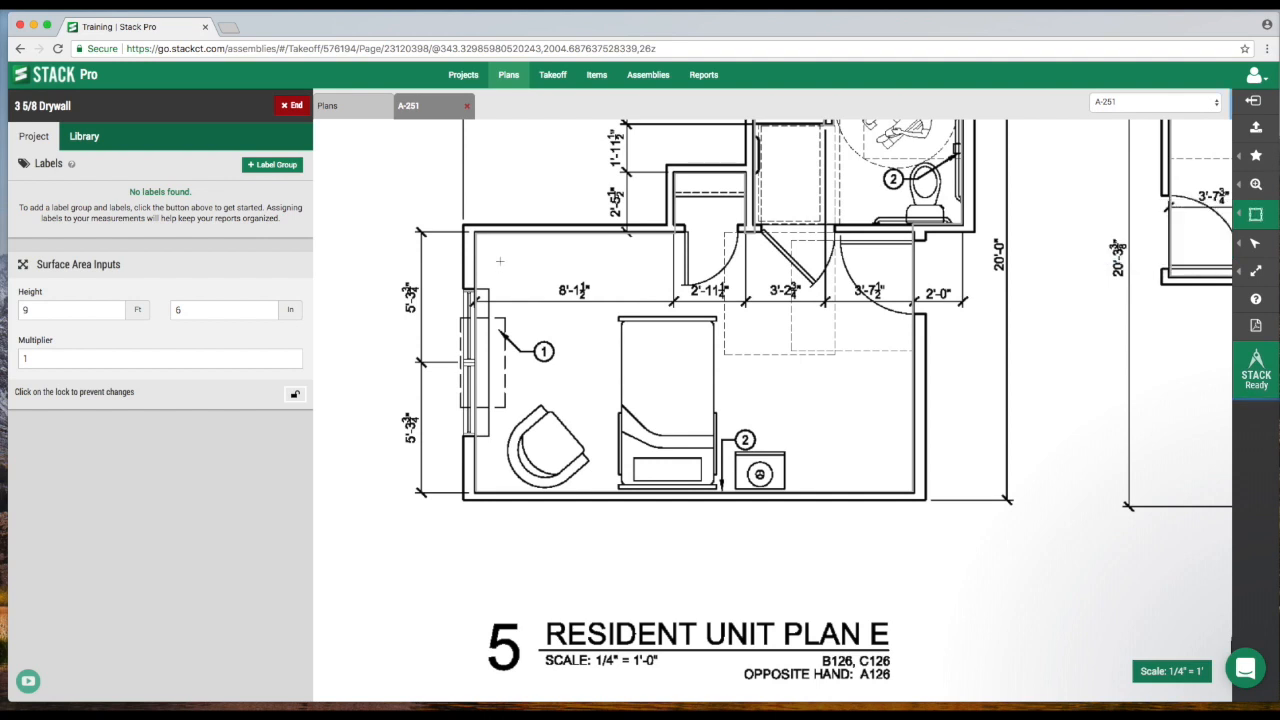
left_click(474, 234)
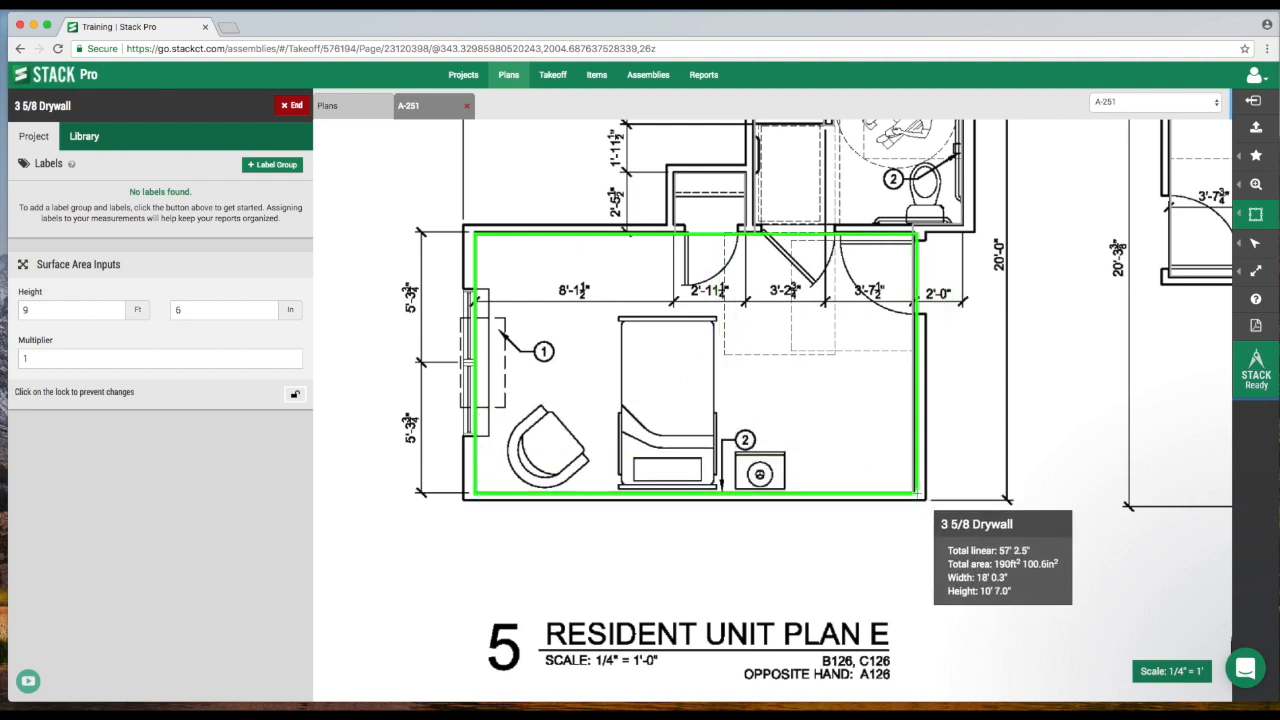
left_click(914, 492)
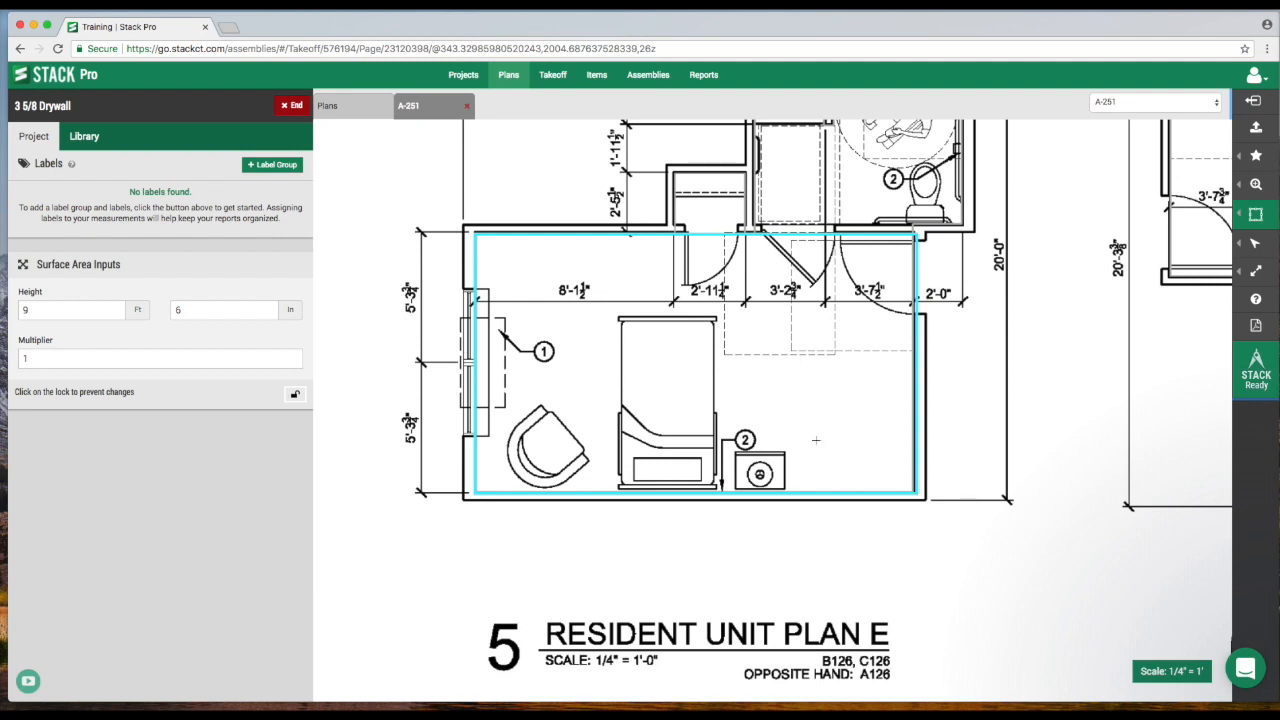
End the 3 5/8 Drywall takeoff.
left_click(294, 108)
scroll(395, 216, "down", 5)
left_click_drag(395, 216, 436, 386)
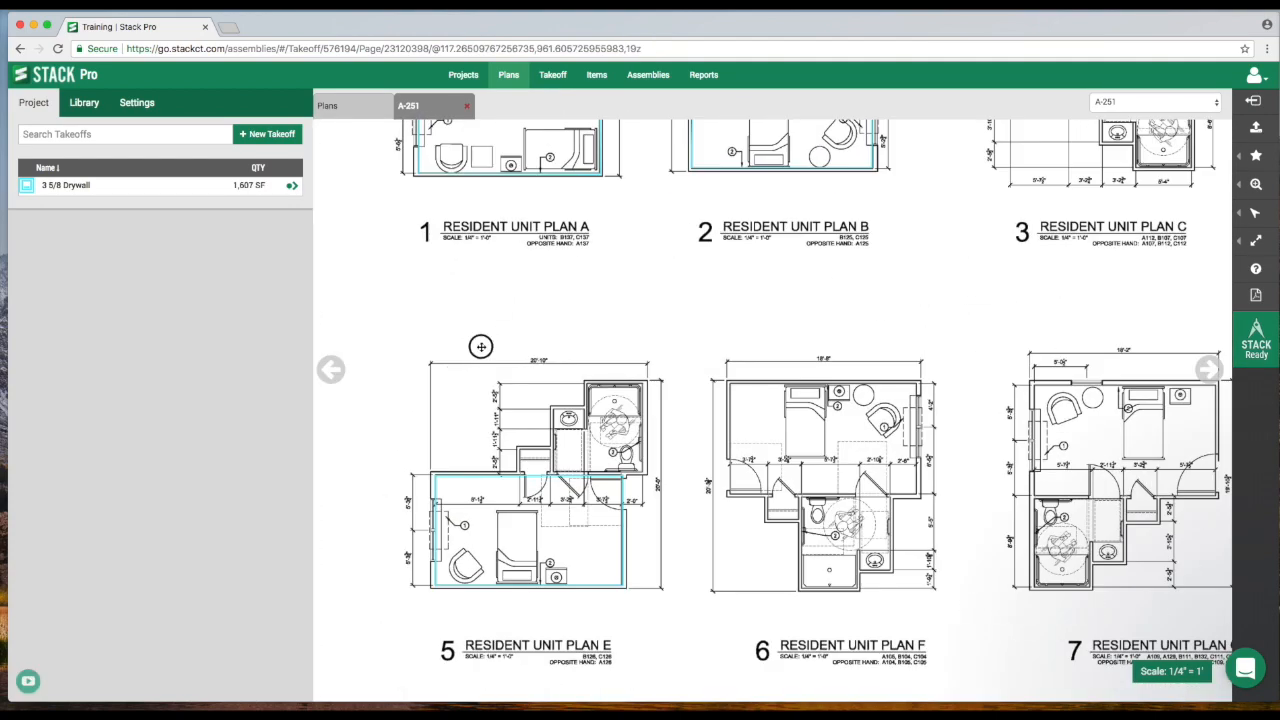
left_click_drag(481, 347, 508, 448)
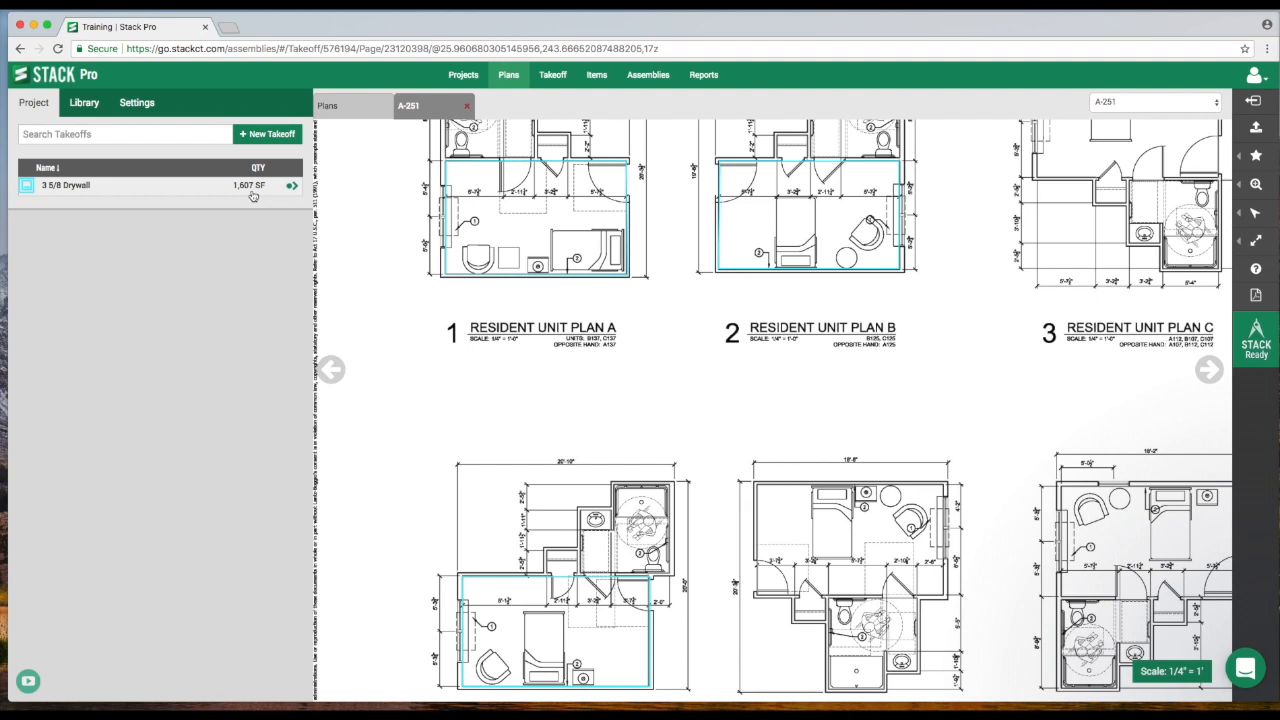
Open the Takeoff Summary Report and then the Geometry By Takeoff Report for the drywall takeoff.
left_click(709, 77)
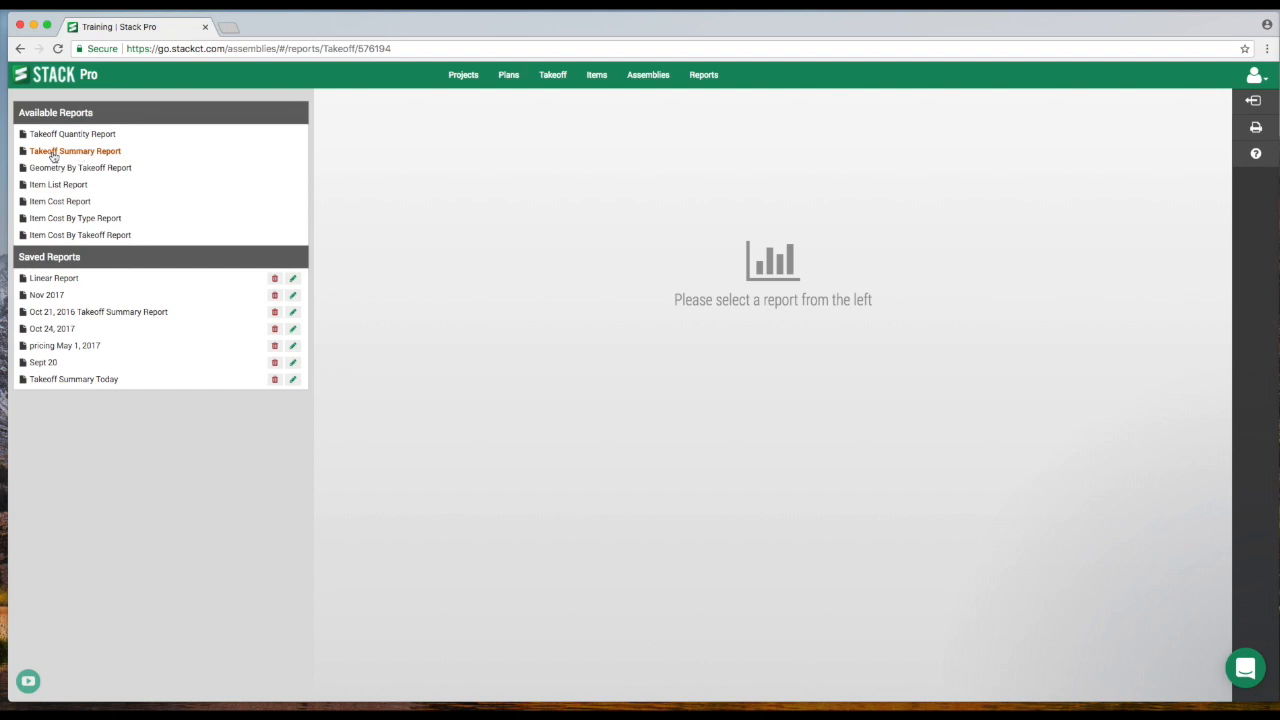
left_click(73, 155)
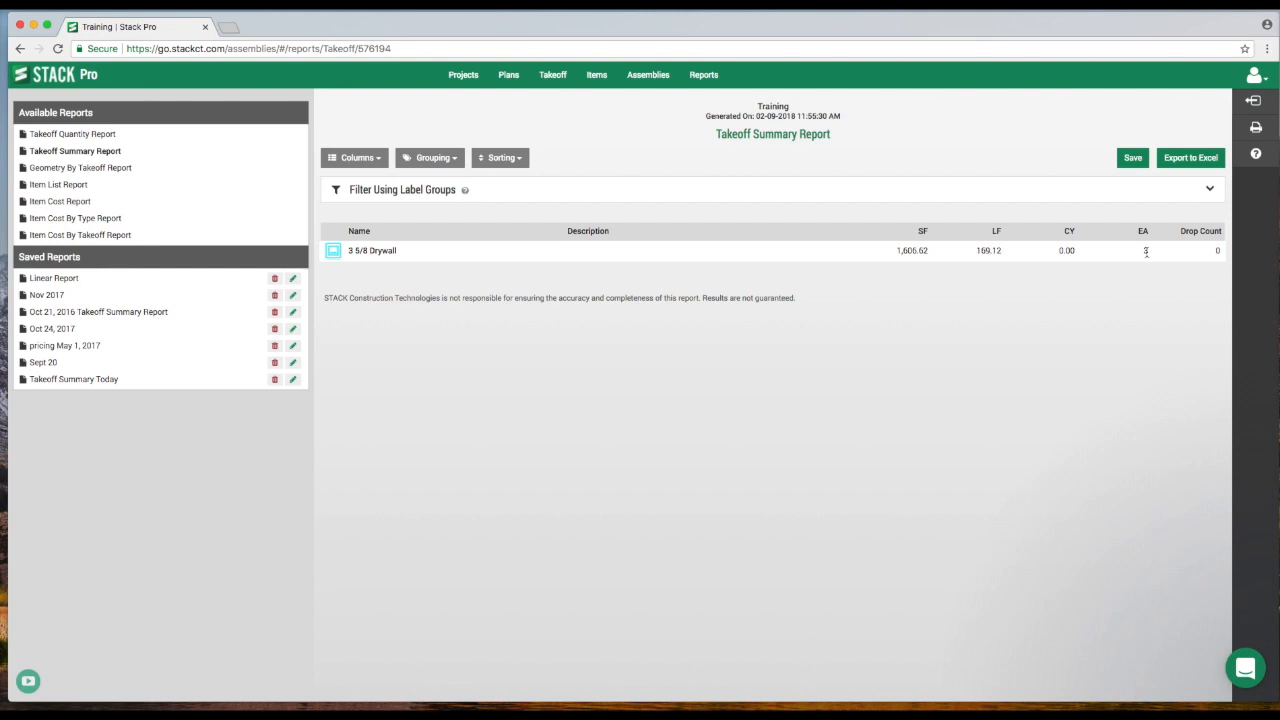
left_click(81, 173)
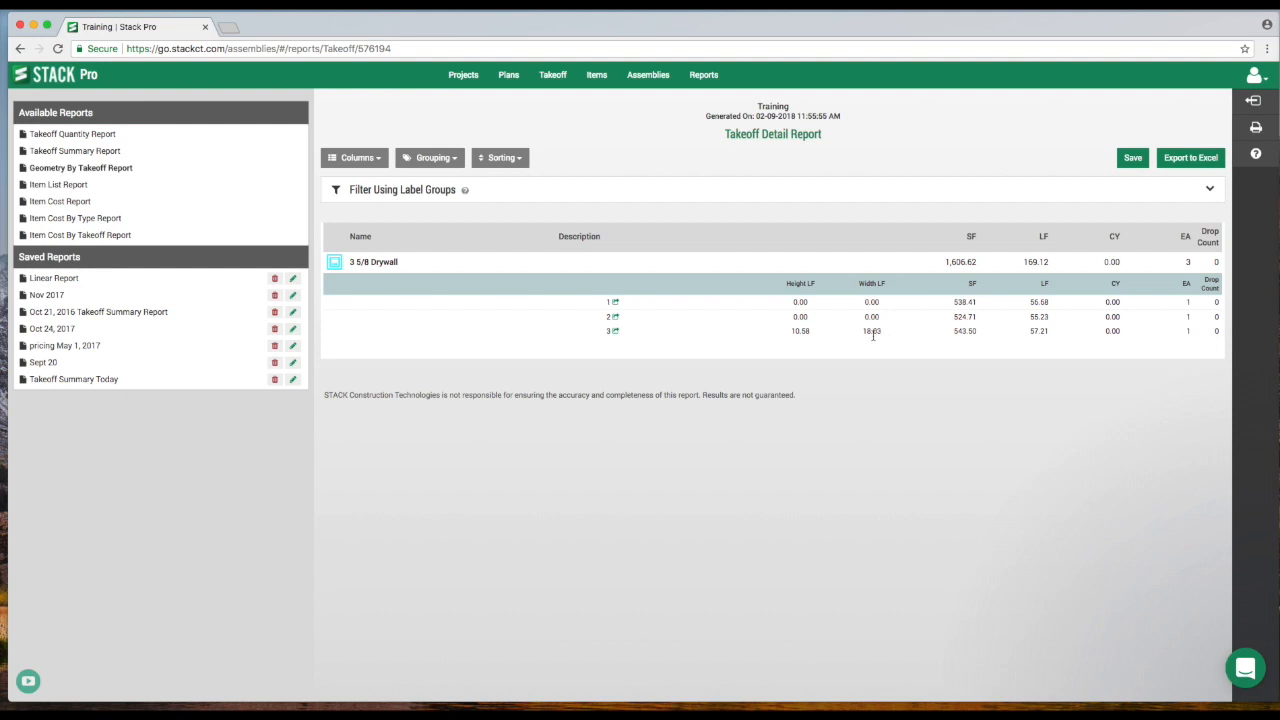
Create a new Surface Area takeoff named P1, start it, and set its wall height to 11 ft.
left_click(566, 84)
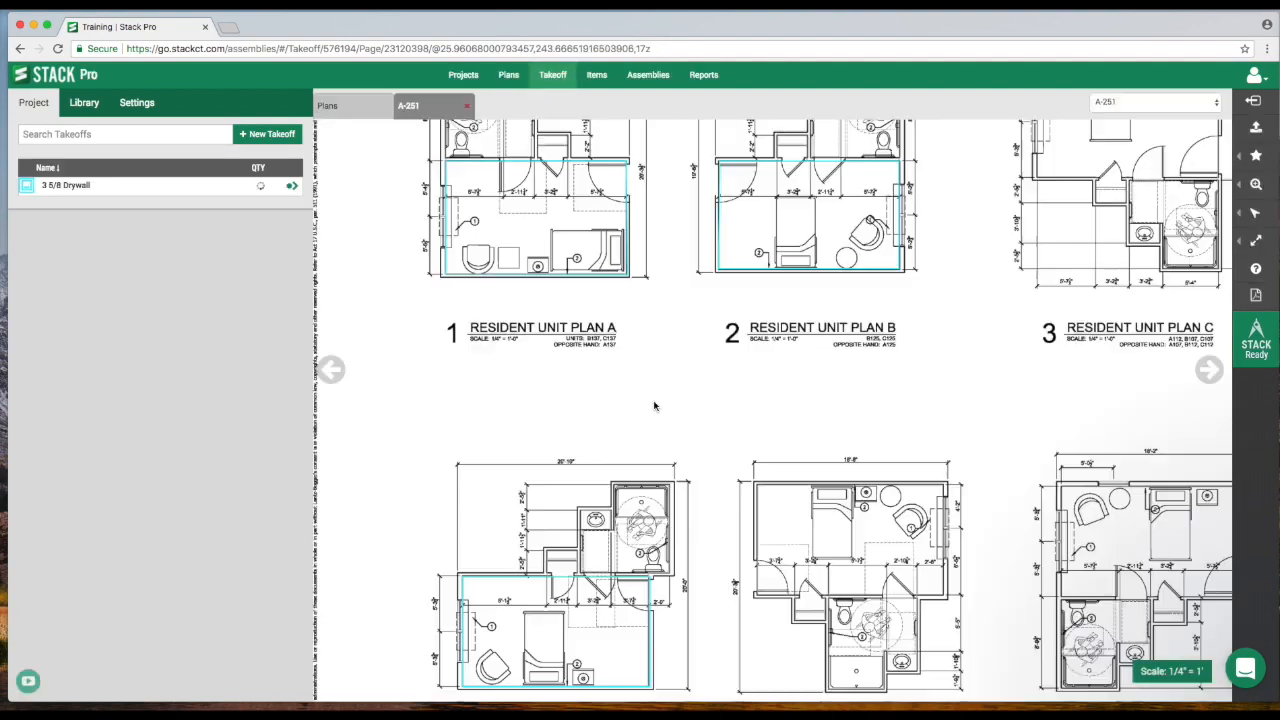
left_click_drag(595, 206, 558, 246)
left_click_drag(1062, 284, 1034, 296)
scroll(965, 355, "up", 5)
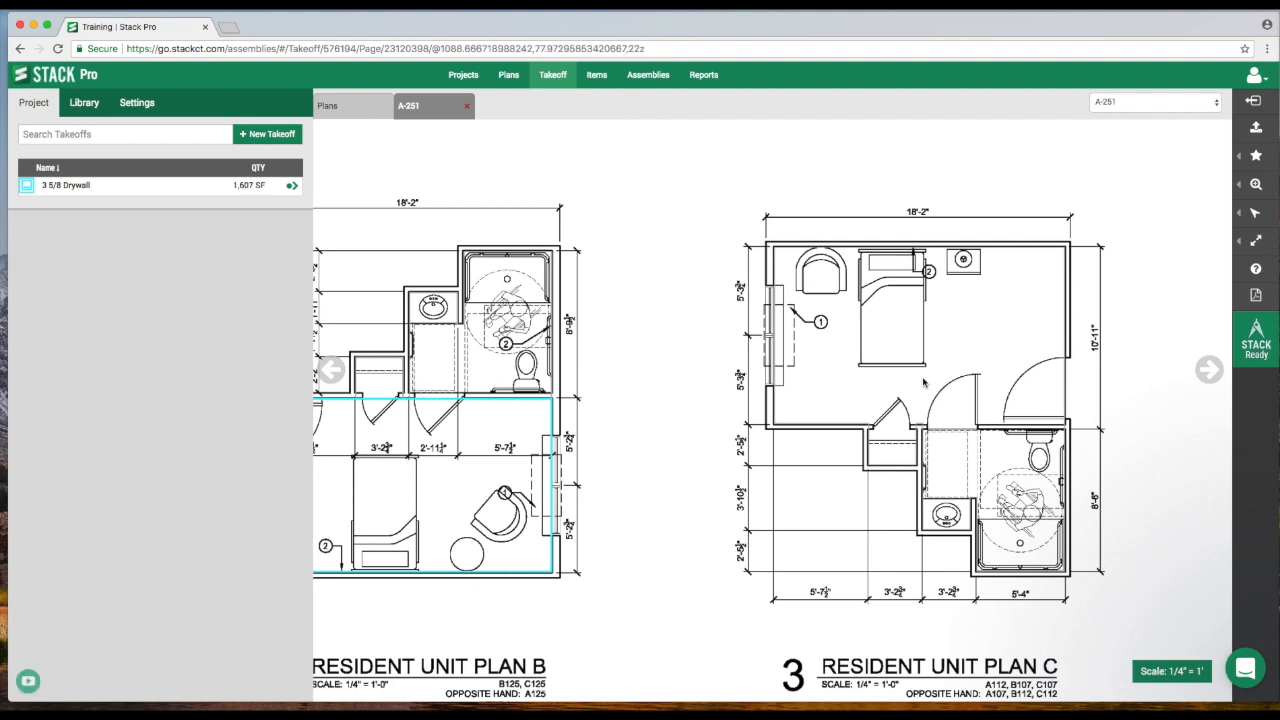
left_click(260, 134)
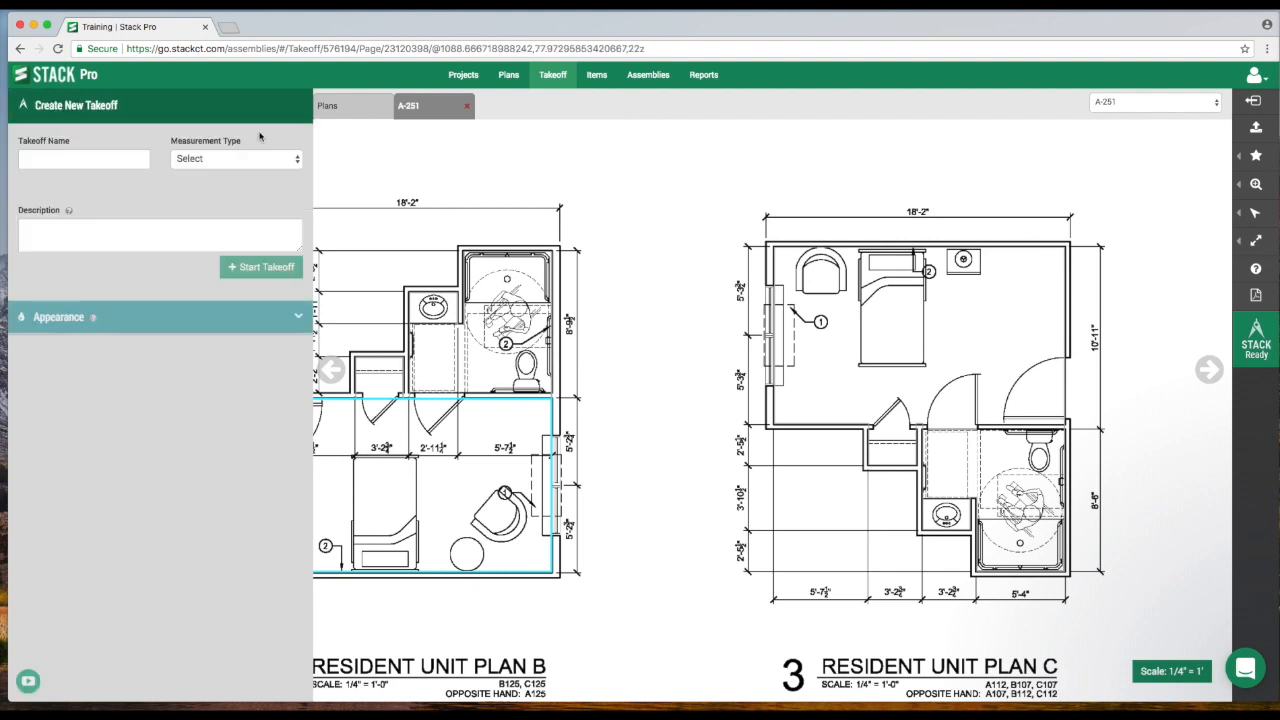
left_click(118, 156)
type("P1")
left_click(215, 159)
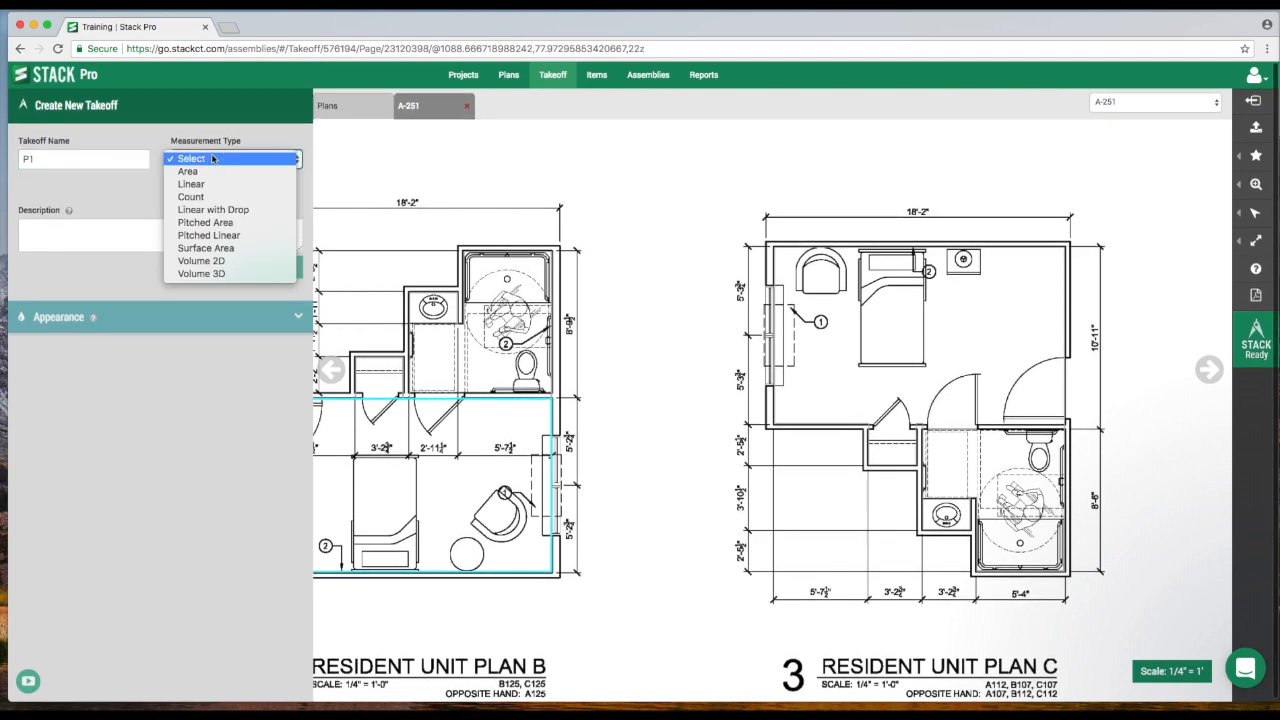
left_click(229, 249)
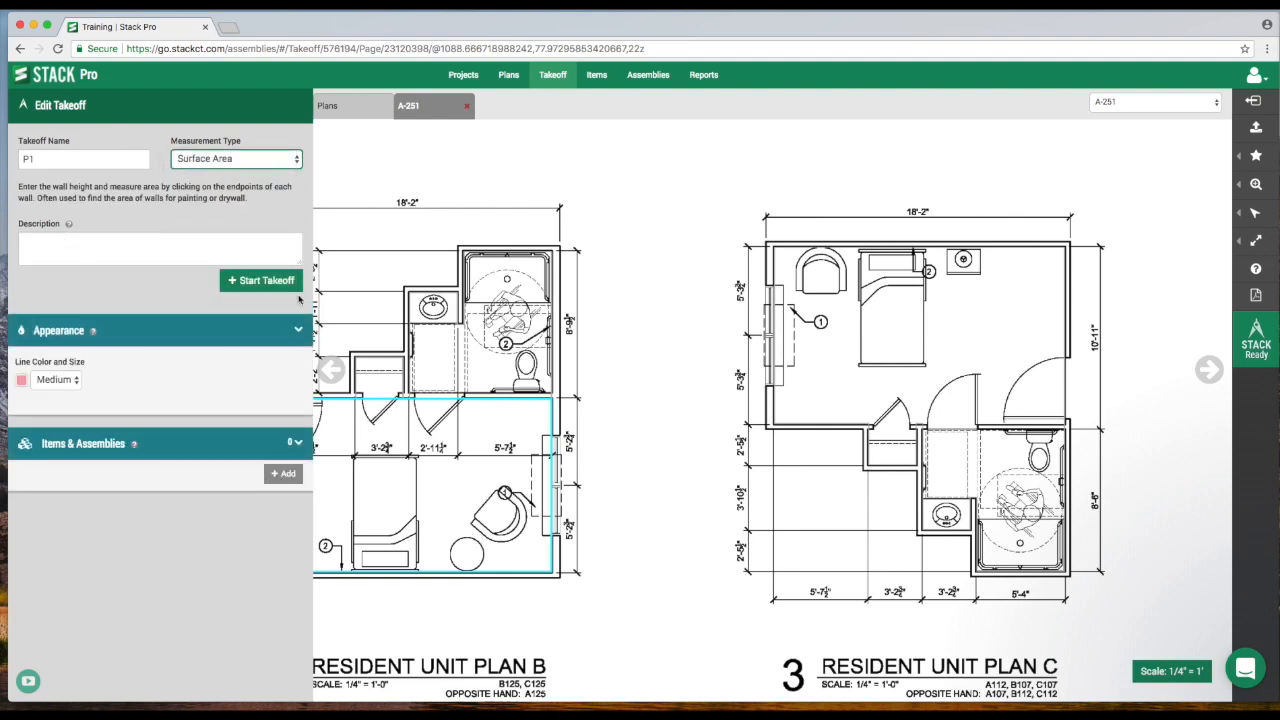
left_click(252, 284)
left_click(103, 314)
type("11")
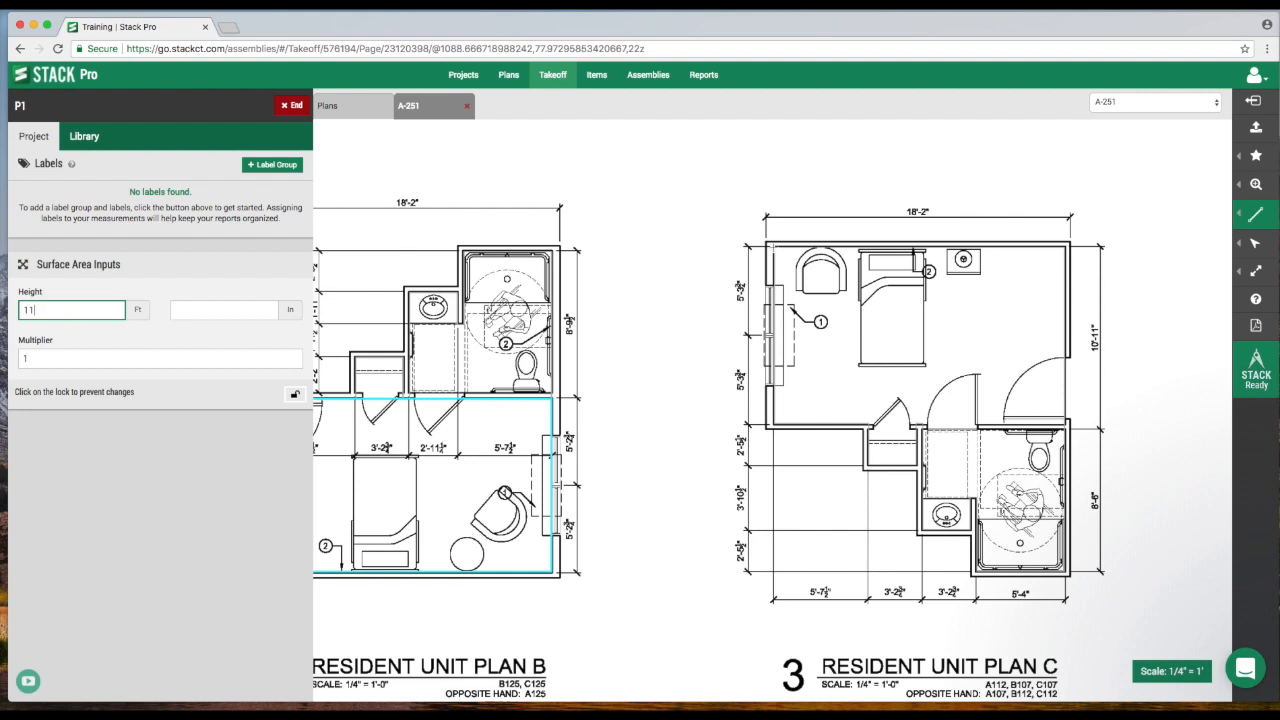
Trace the P1 takeoff around the bedroom walls of Resident Unit Plan C with the Linear tool and end the takeoff.
mouse_move(1256, 214)
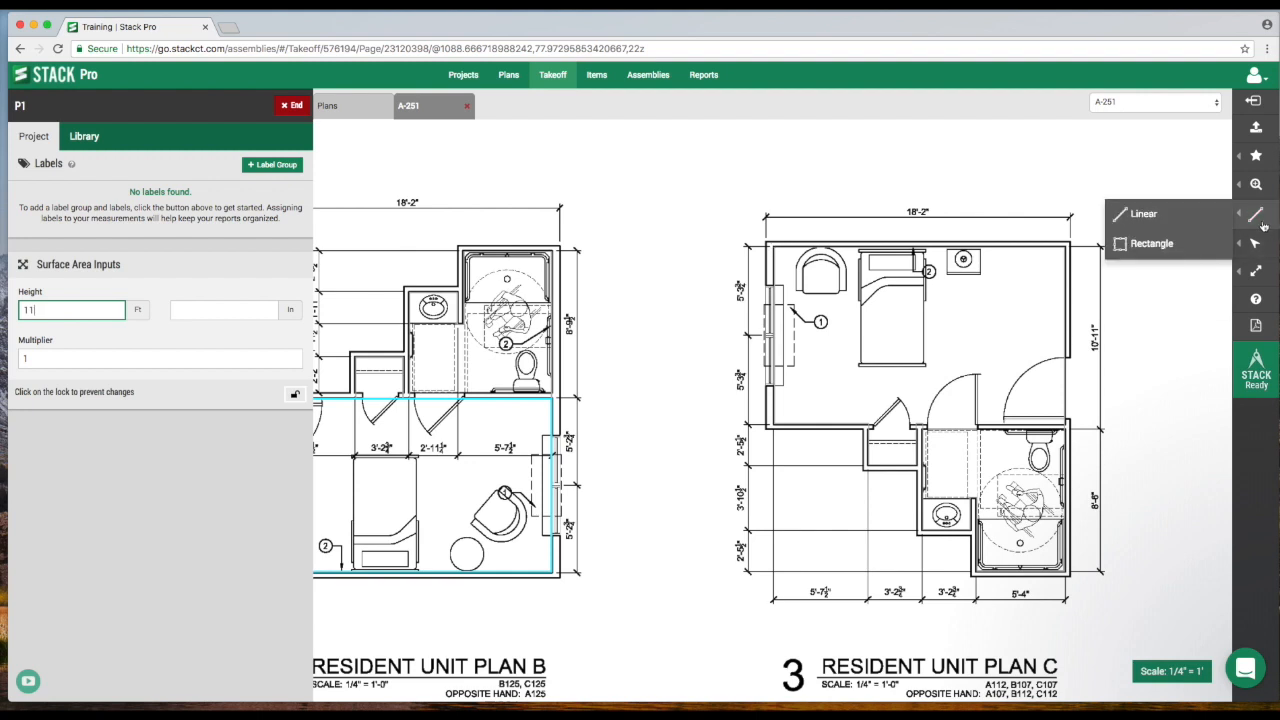
left_click(1166, 217)
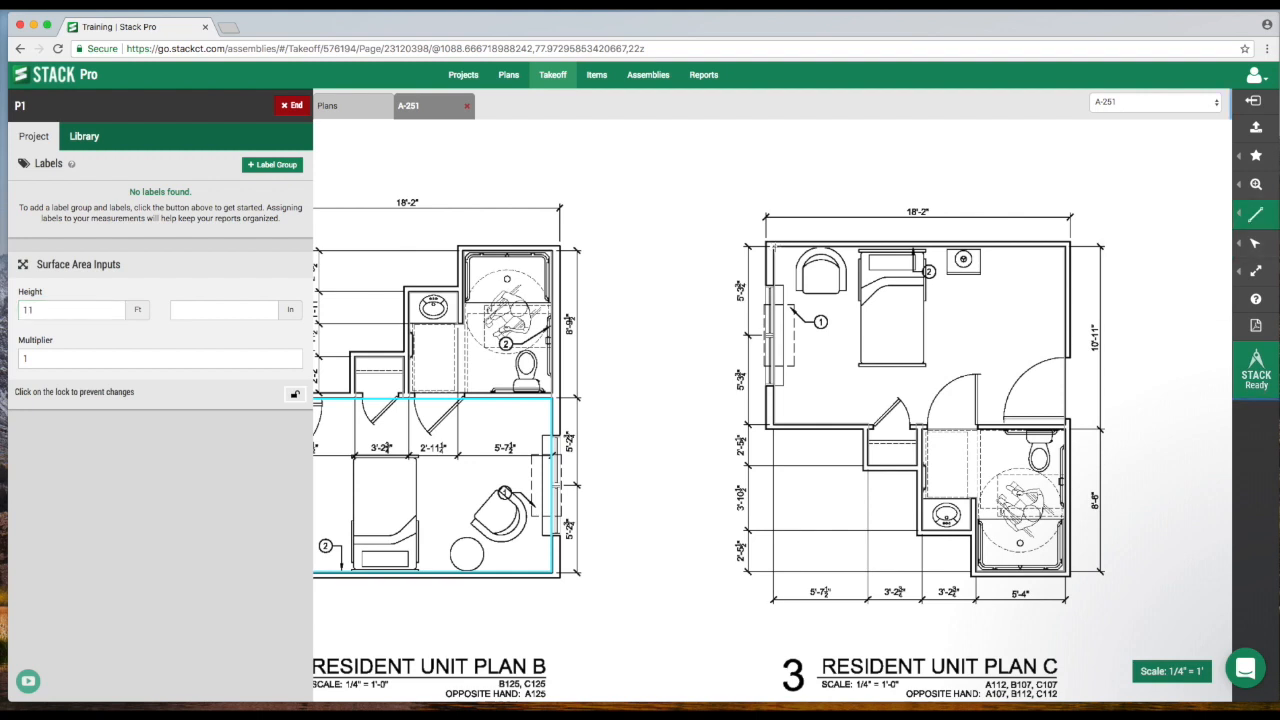
left_click(770, 247)
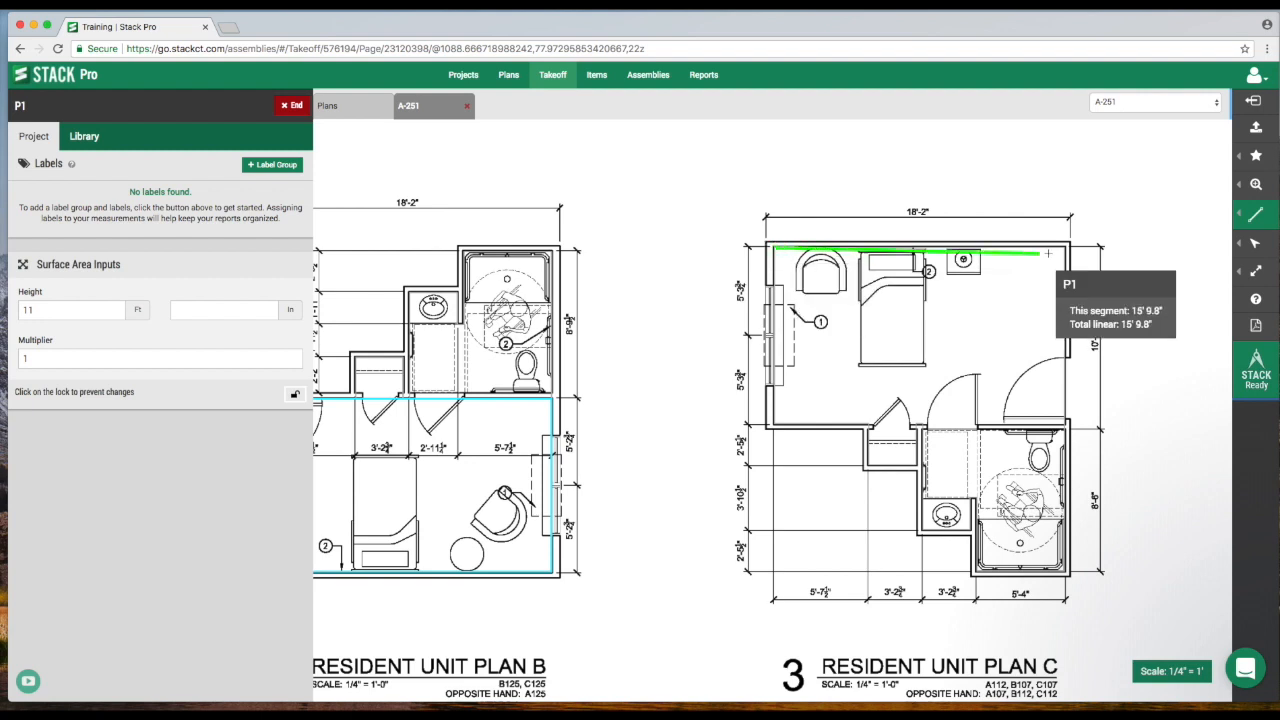
left_click(1068, 247)
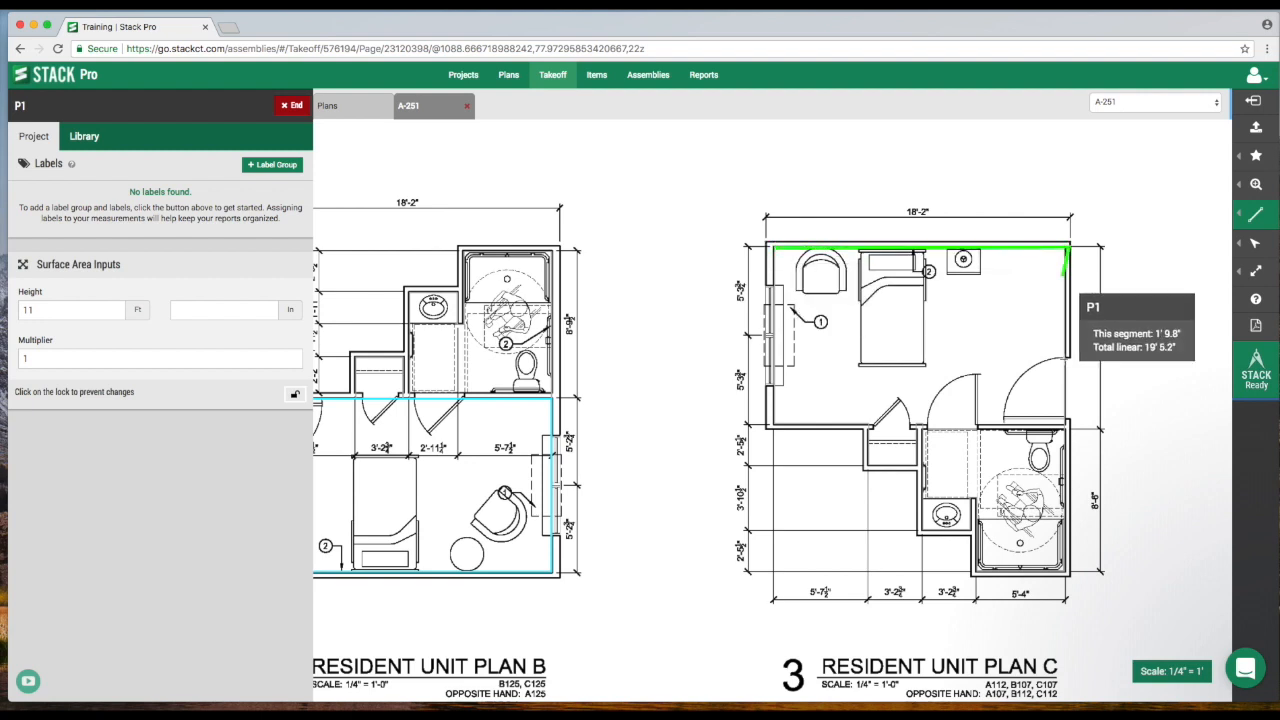
left_click(1068, 424)
left_click(770, 424)
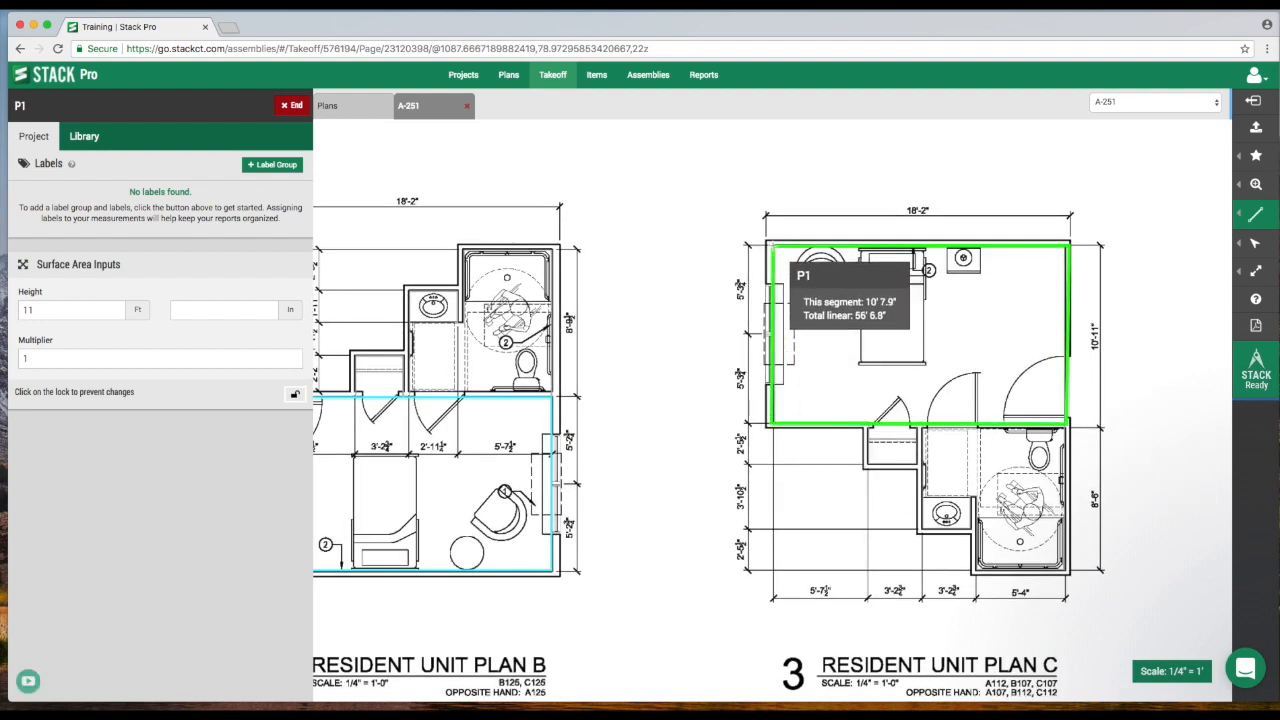
left_click(771, 246)
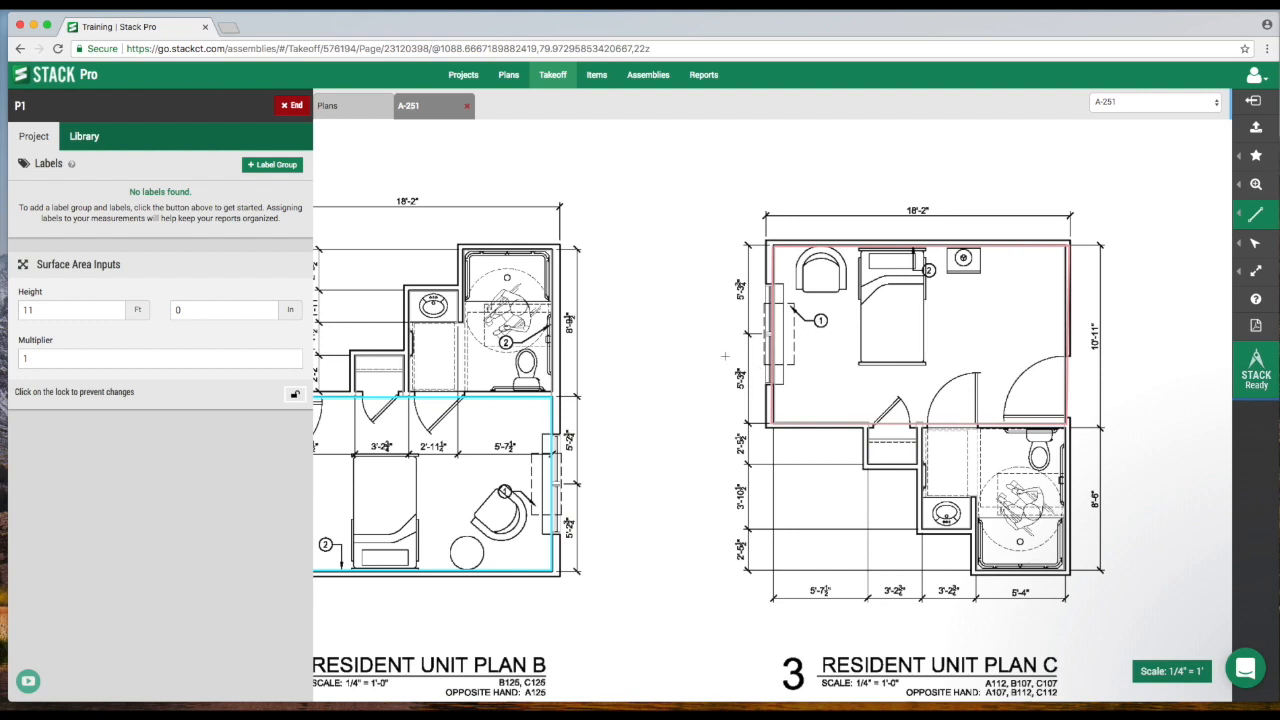
left_click(295, 105)
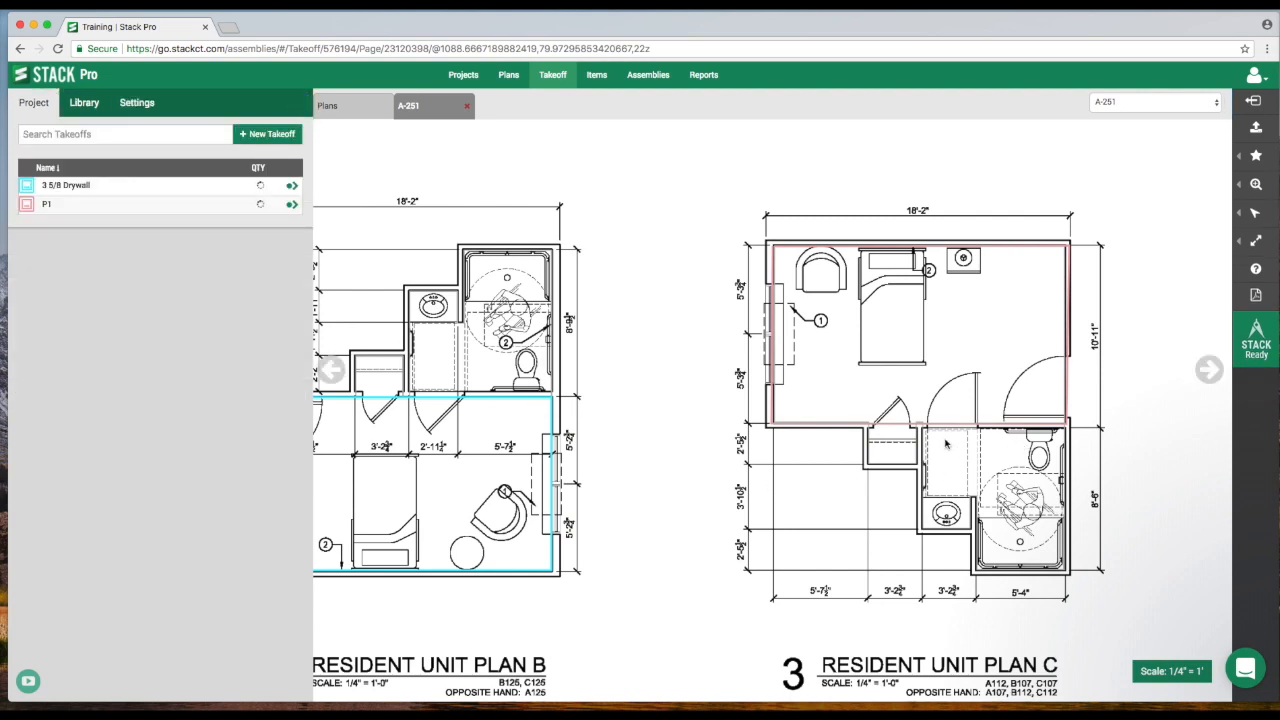
Create a new Linear takeoff named Trim and start it.
scroll(778, 532, "down", 10)
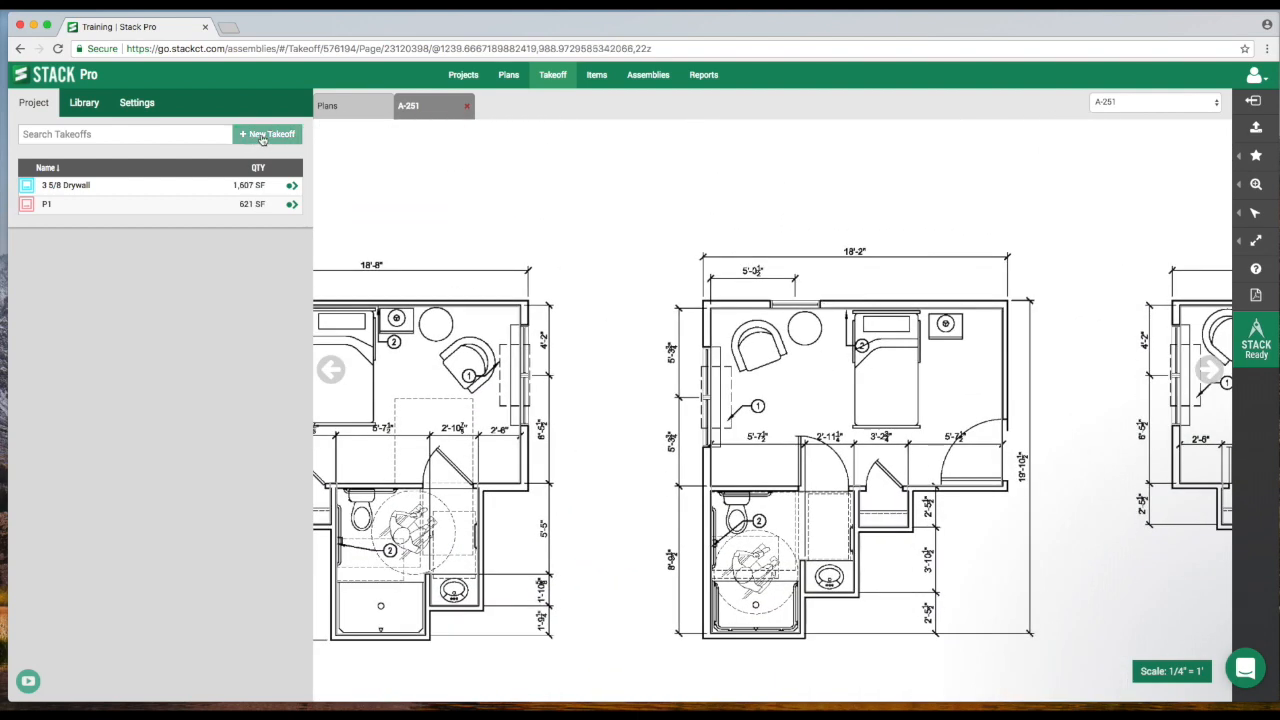
left_click(267, 134)
left_click(114, 162)
type("TRim")
key("BackSpace")
key("BackSpace")
key("BackSpace")
type("rim")
left_click(229, 158)
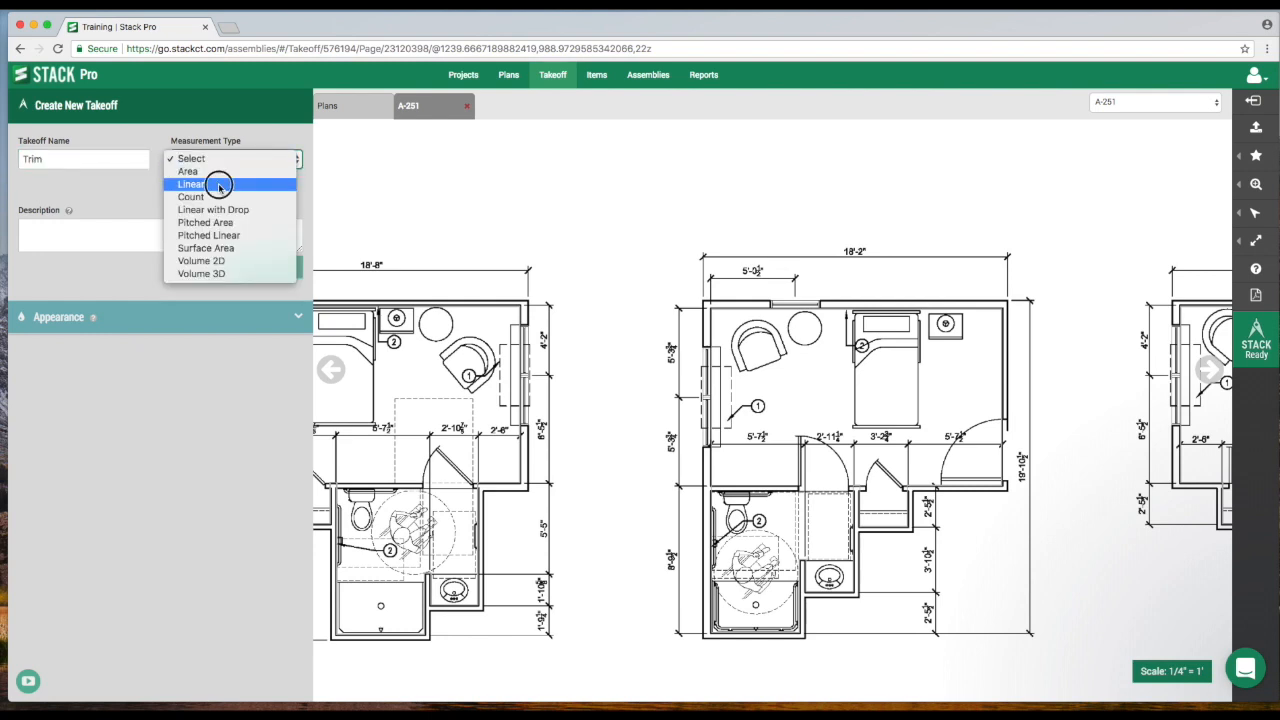
left_click(219, 185)
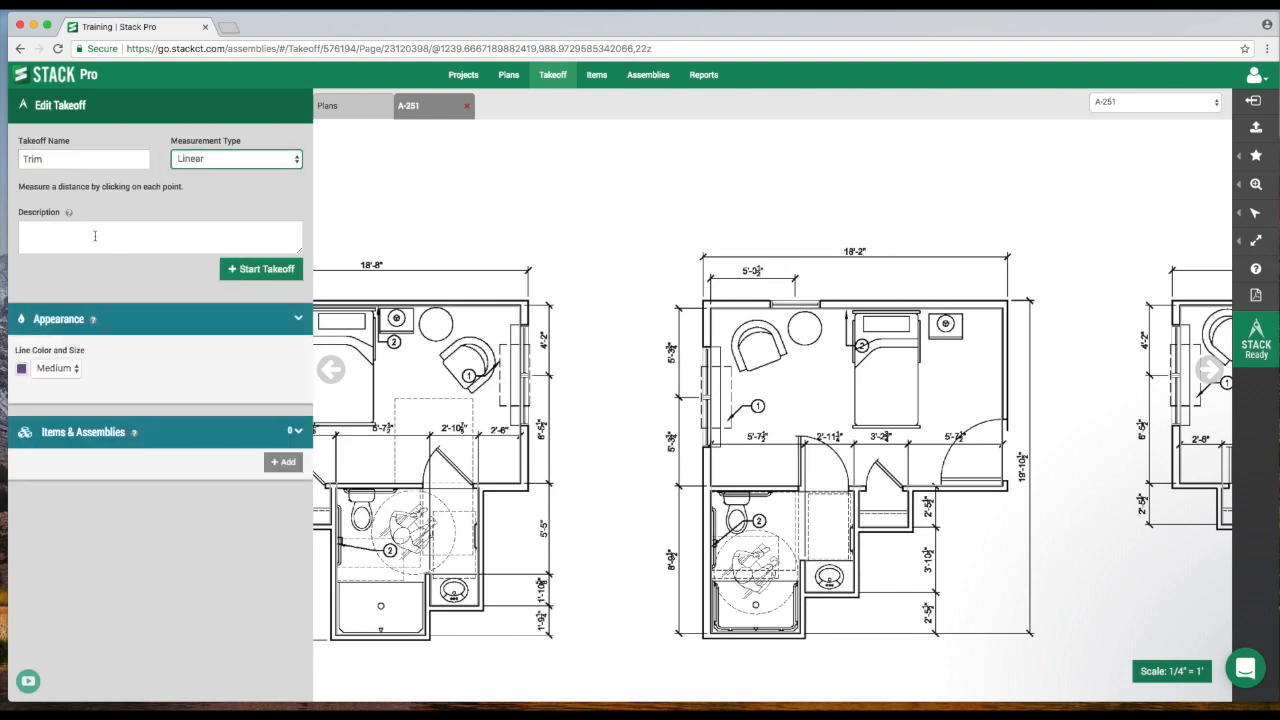
left_click(250, 272)
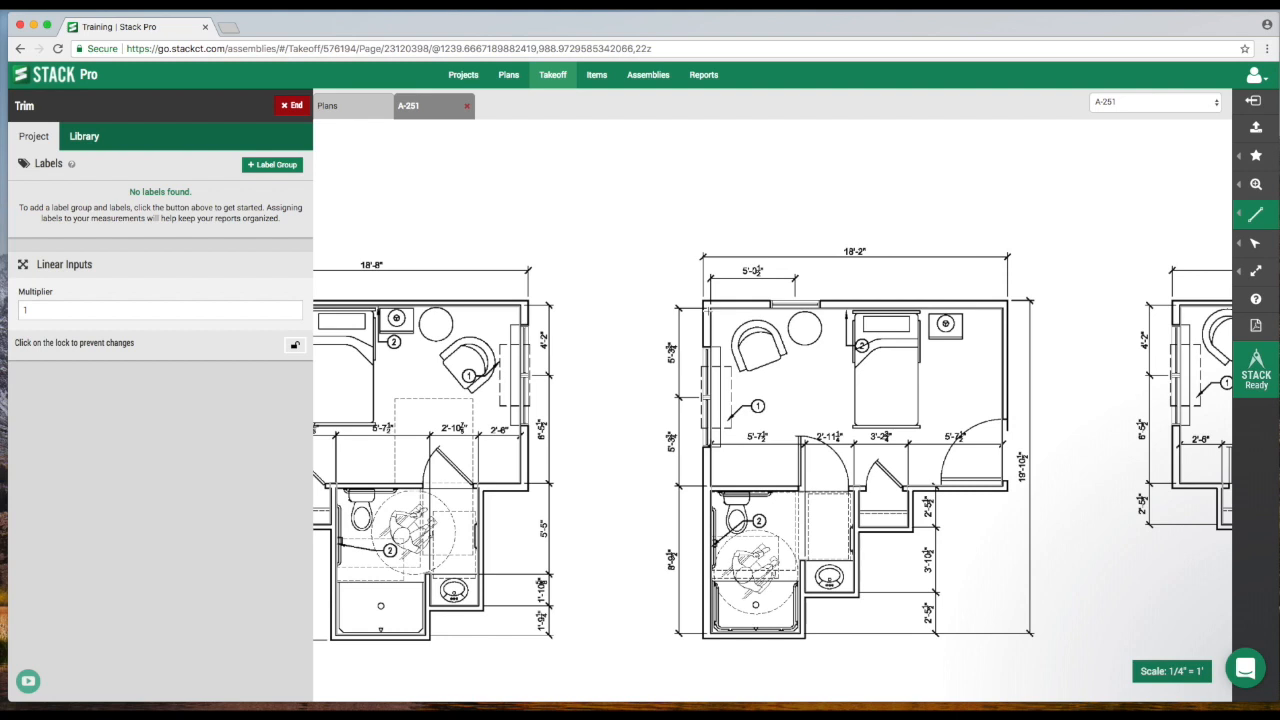
Trace the Trim takeoff around the bedroom walls of the middle unit plan, removing misplaced points, then finish the line and end the takeoff.
left_click(708, 310)
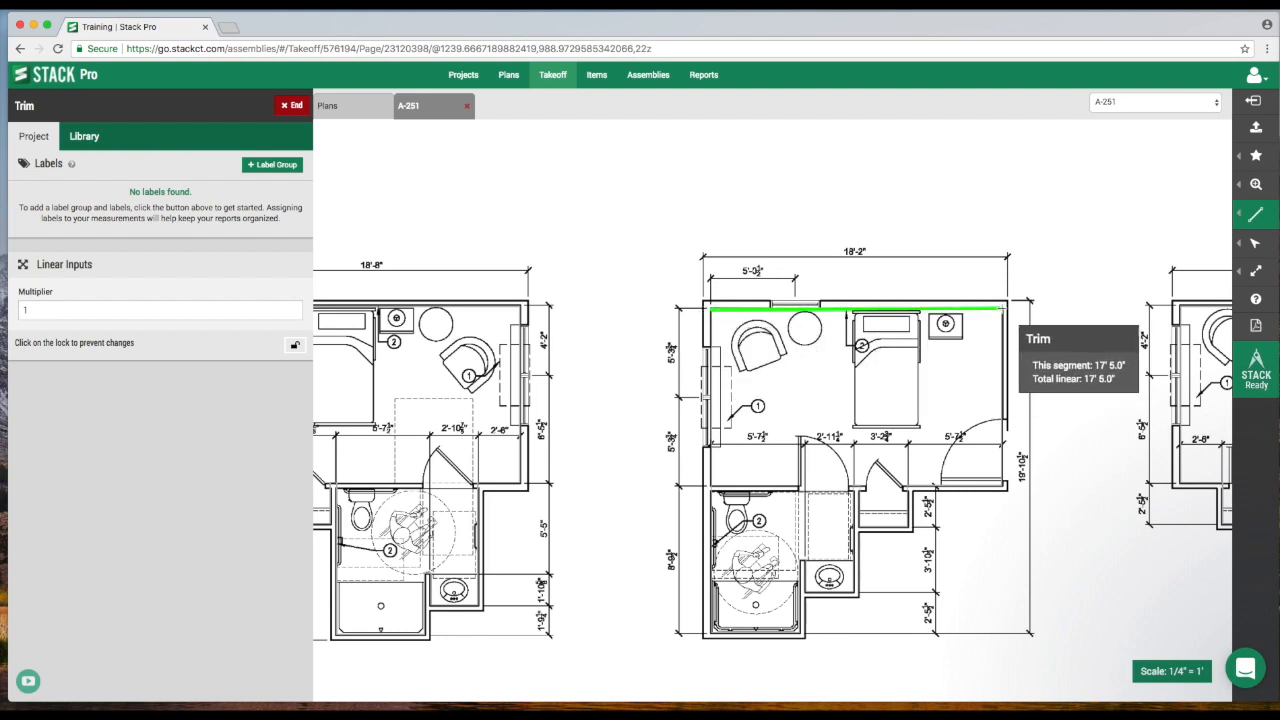
left_click(1003, 310)
left_click(1003, 486)
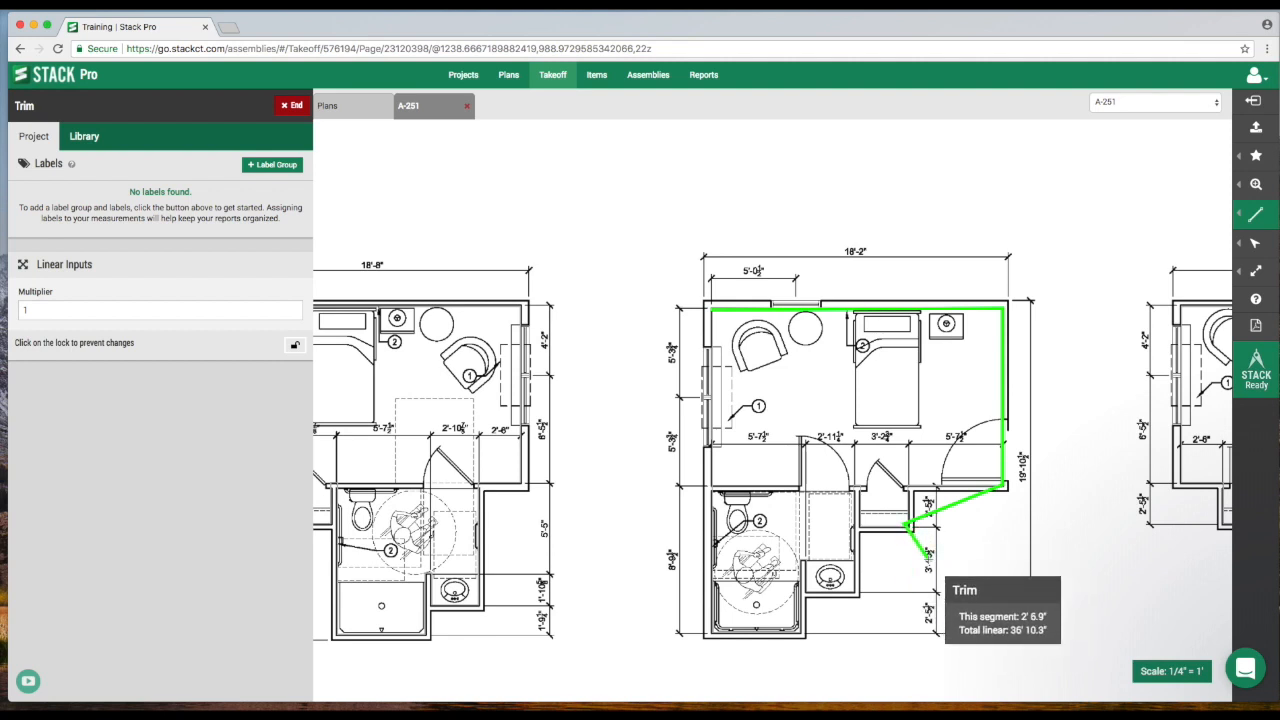
key("BackSpace")
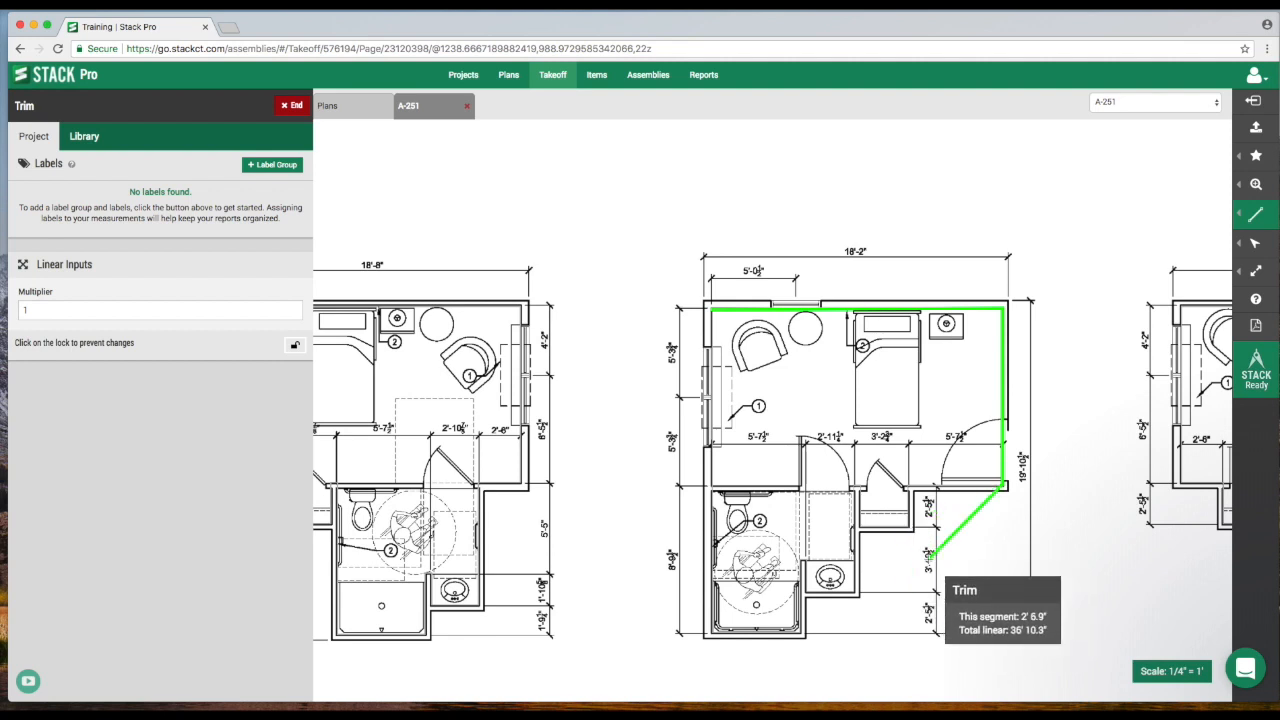
key("BackSpace")
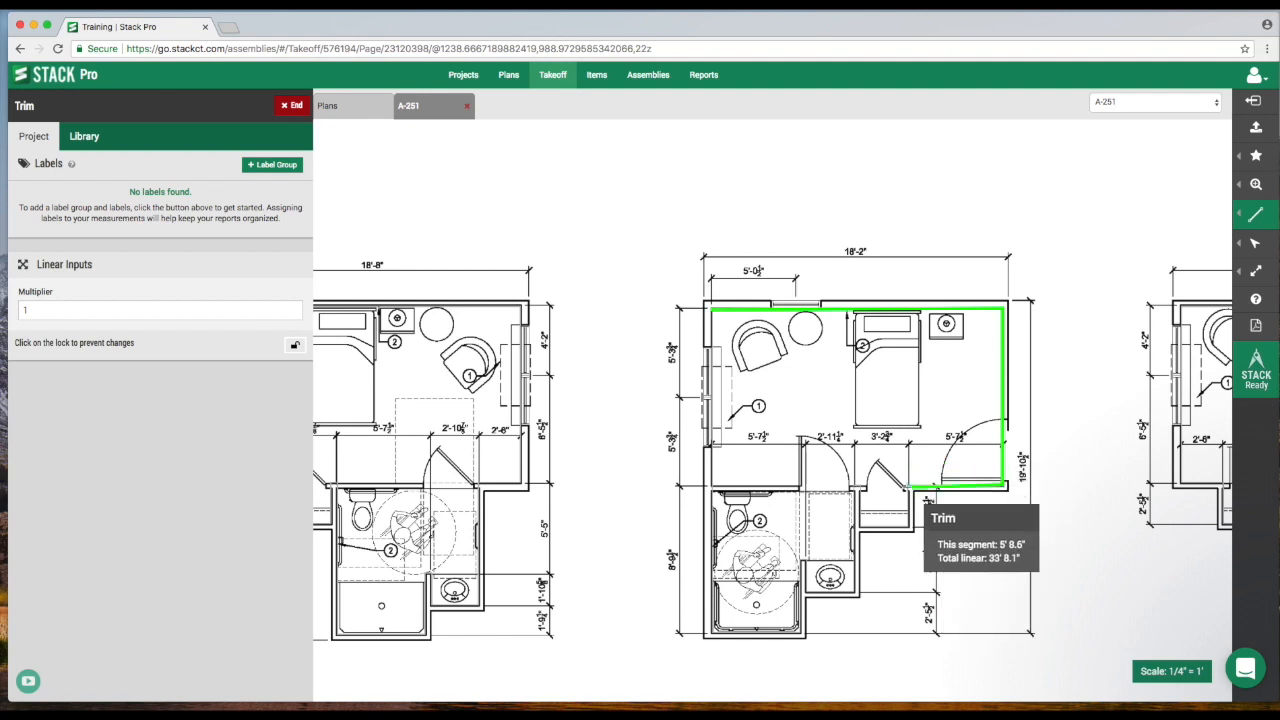
key("BackSpace")
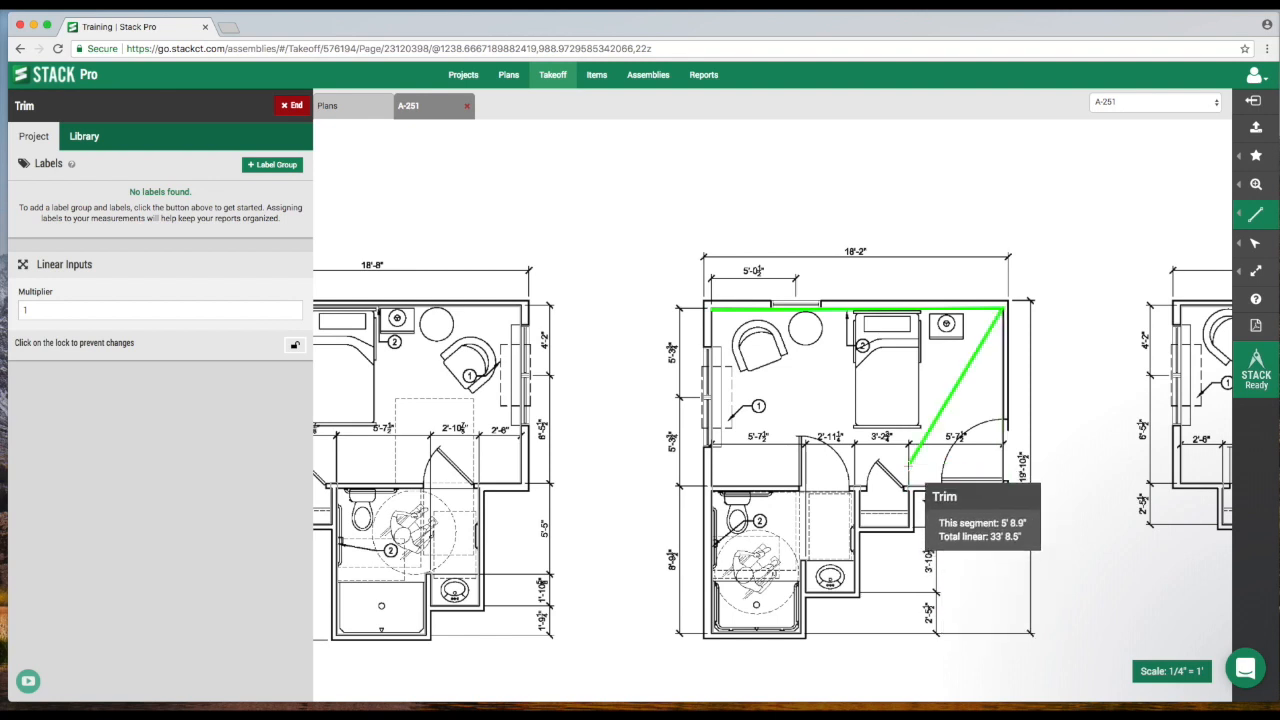
key("BackSpace")
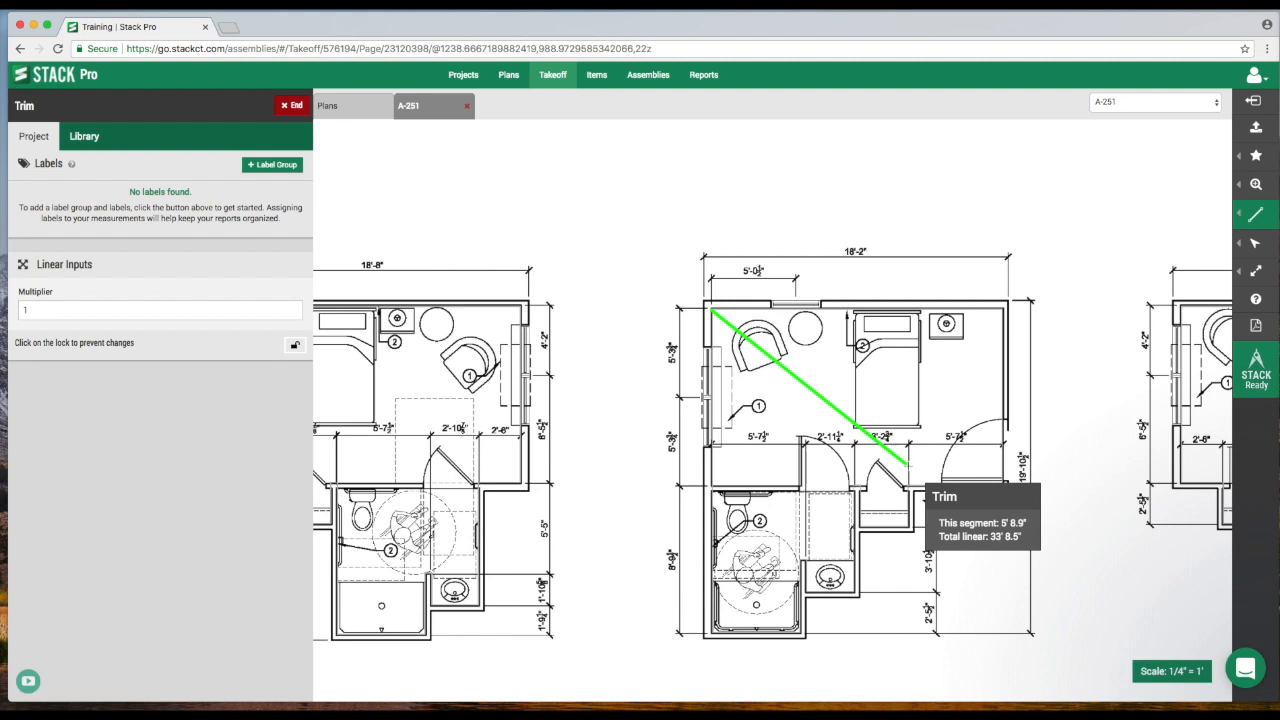
left_click(1003, 310)
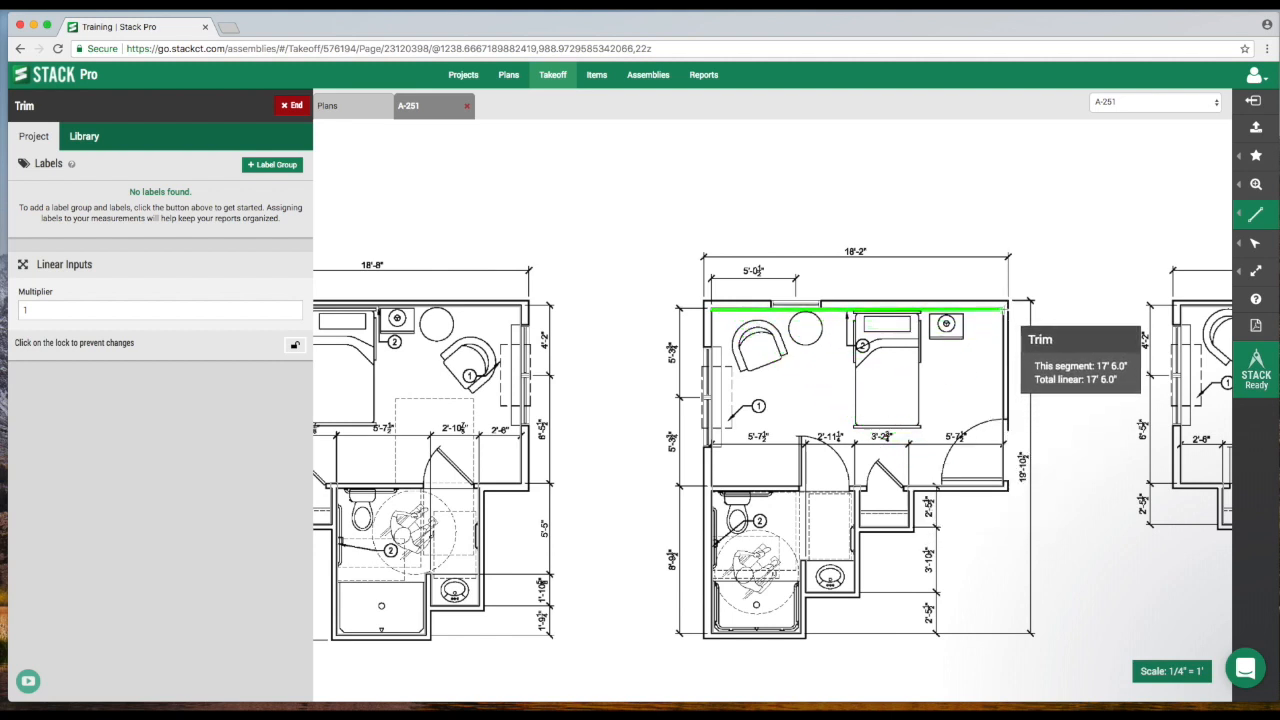
left_click(1004, 484)
left_click(977, 511)
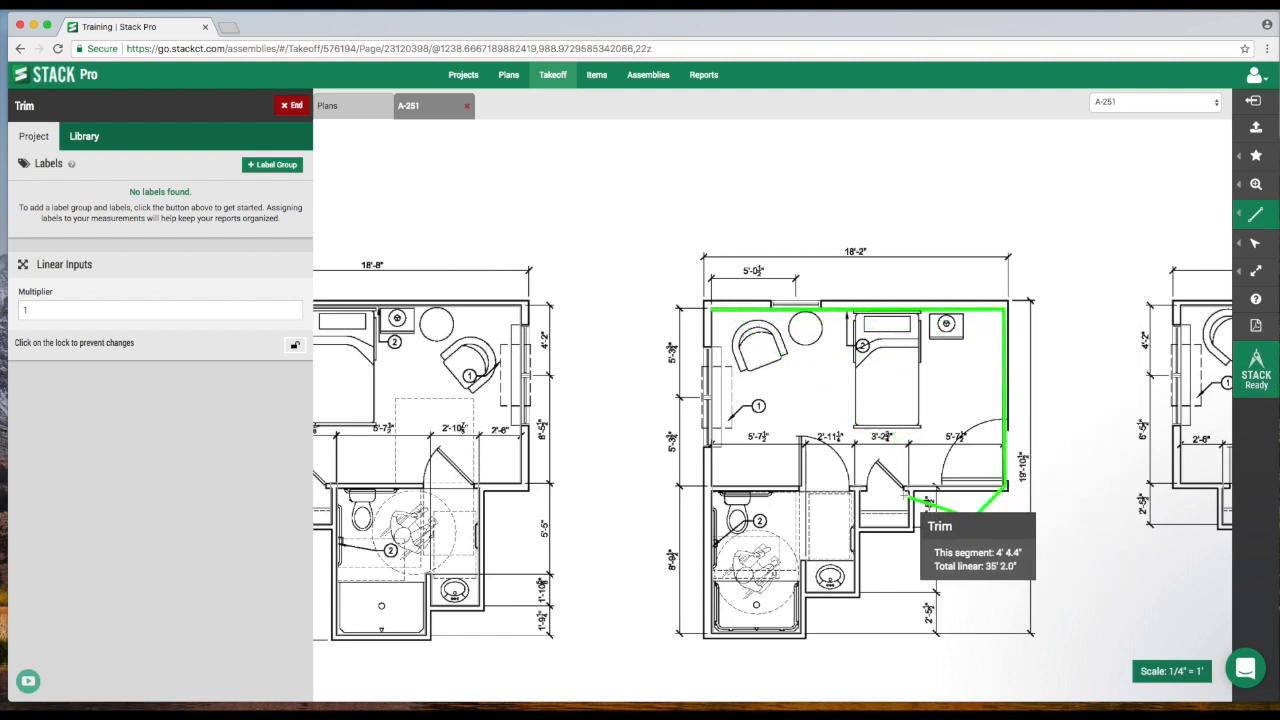
key("BackSpace")
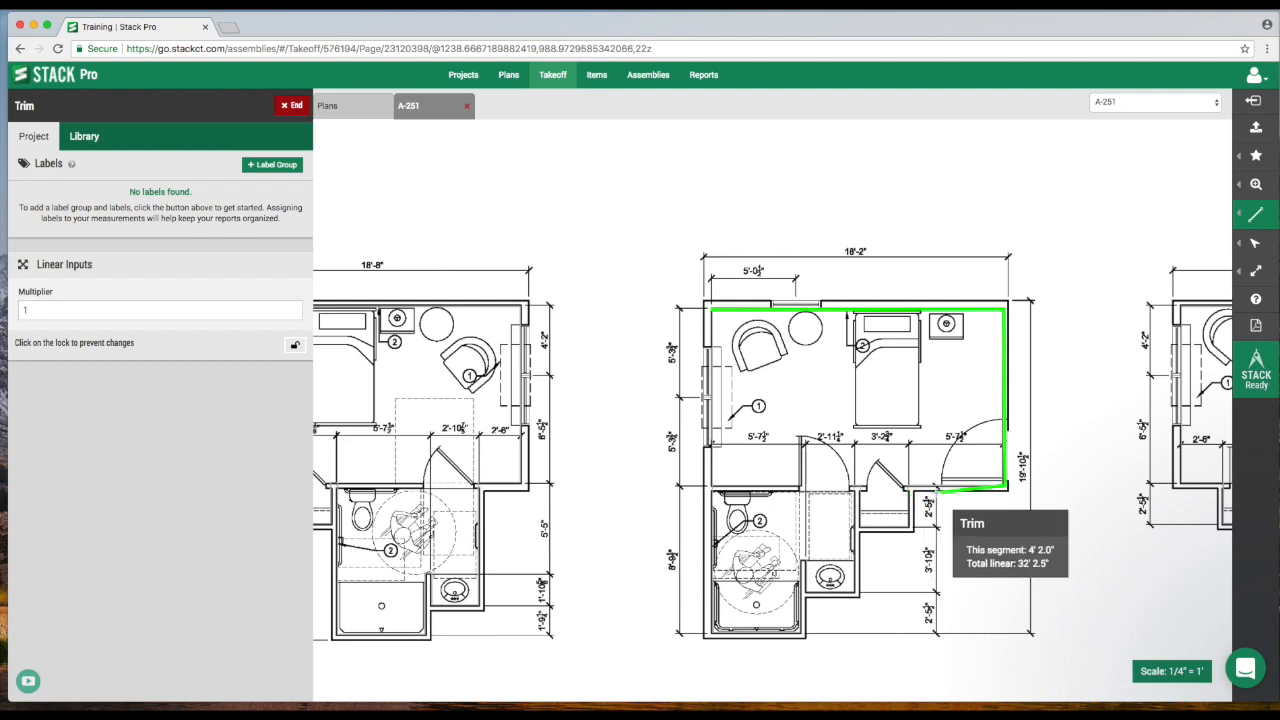
left_click(712, 484)
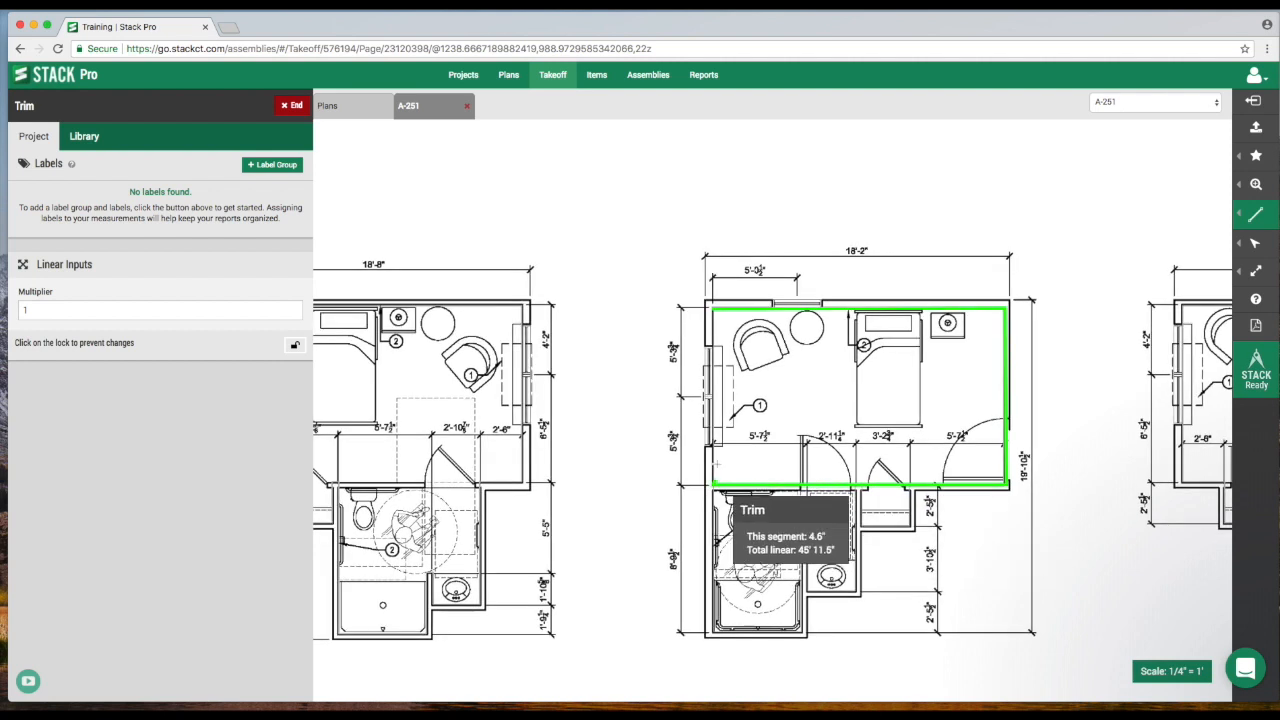
double_click(712, 311)
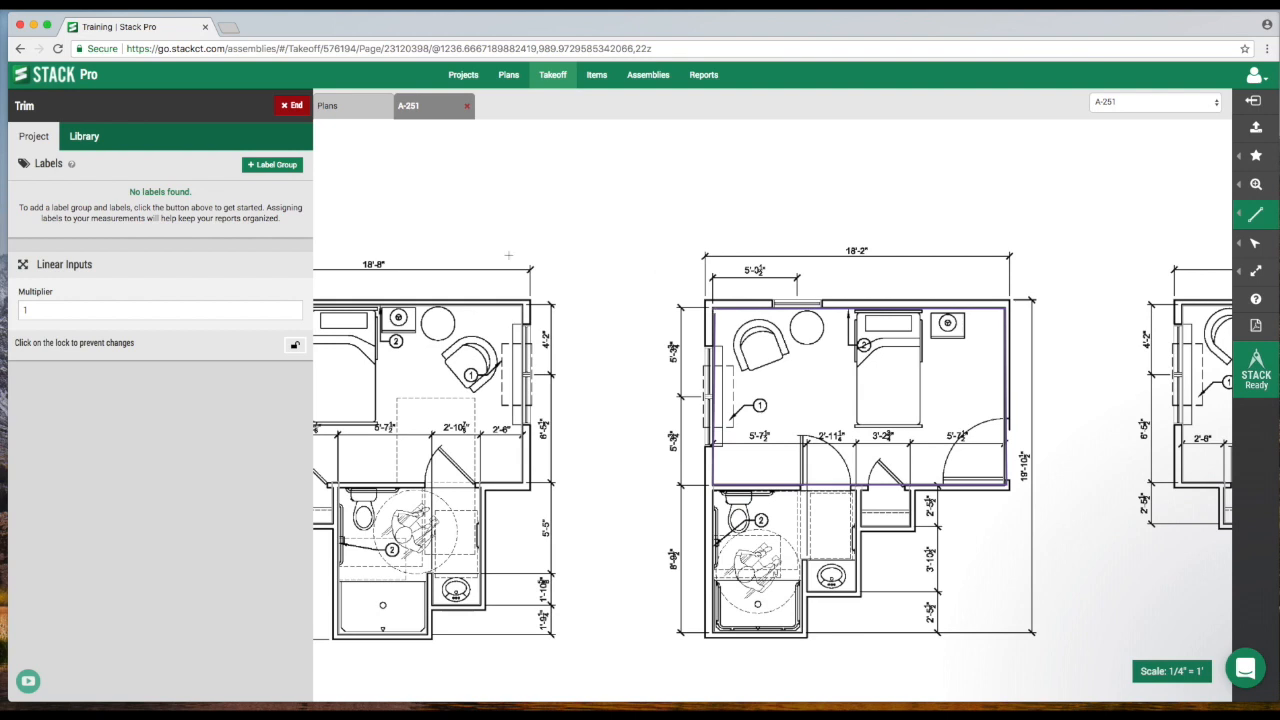
left_click(292, 105)
Create a new takeoff named 20 gauge wire, correcting the spelling of gauge.
left_click_drag(589, 340, 662, 335)
scroll(612, 336, "up", 2)
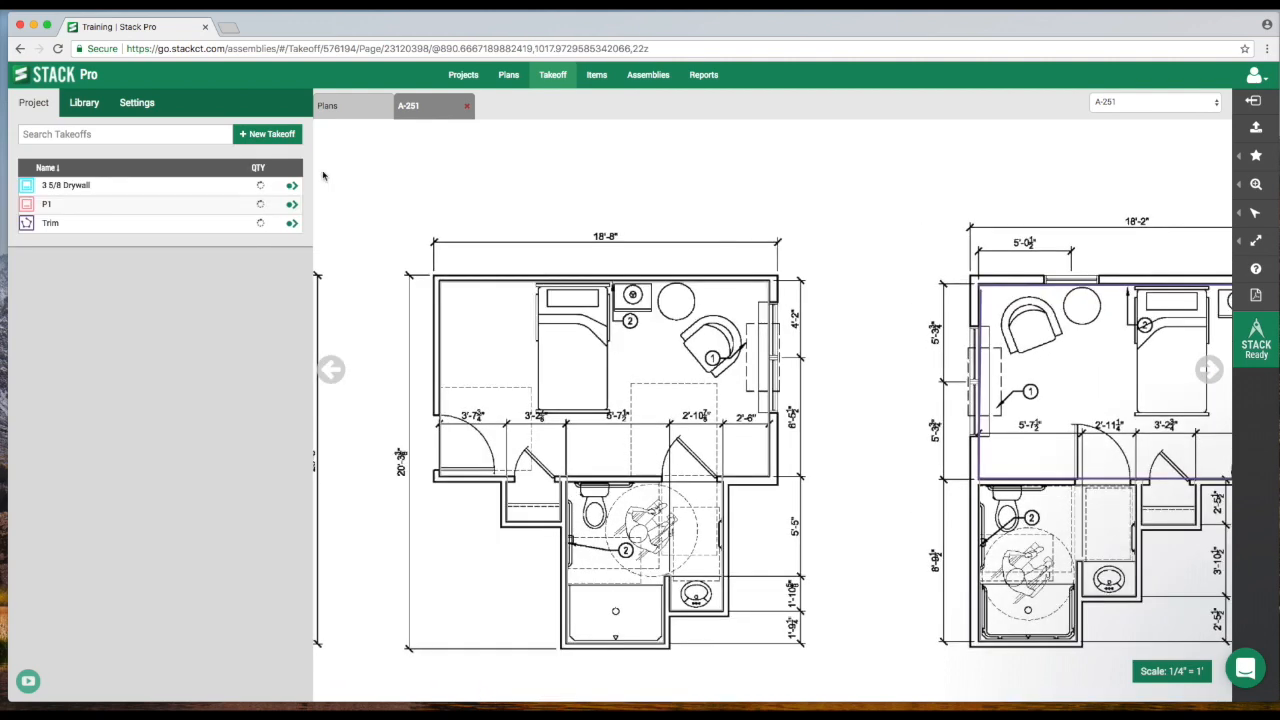
left_click(257, 138)
left_click(114, 163)
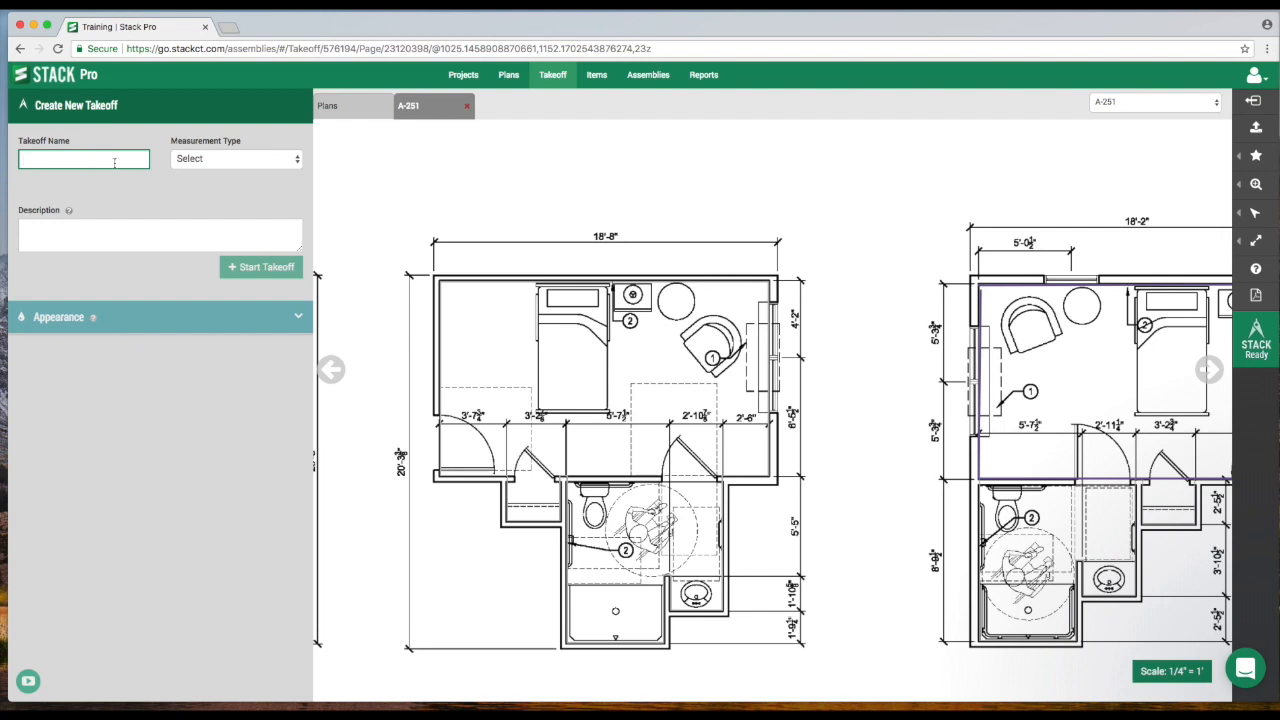
type("20 guage wire")
right_click(60, 163)
left_click(68, 170)
Set the 20 gauge wire takeoff's measurement type to Linear and start the takeoff.
left_click(239, 162)
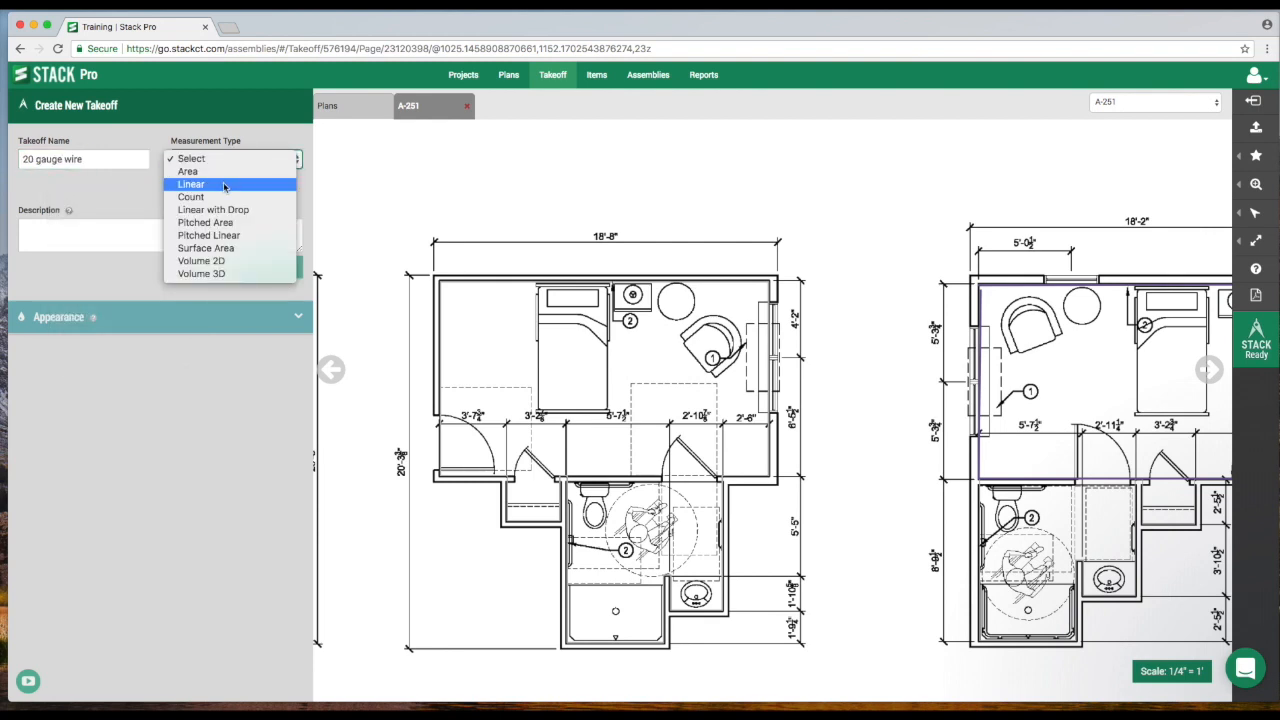
left_click(225, 184)
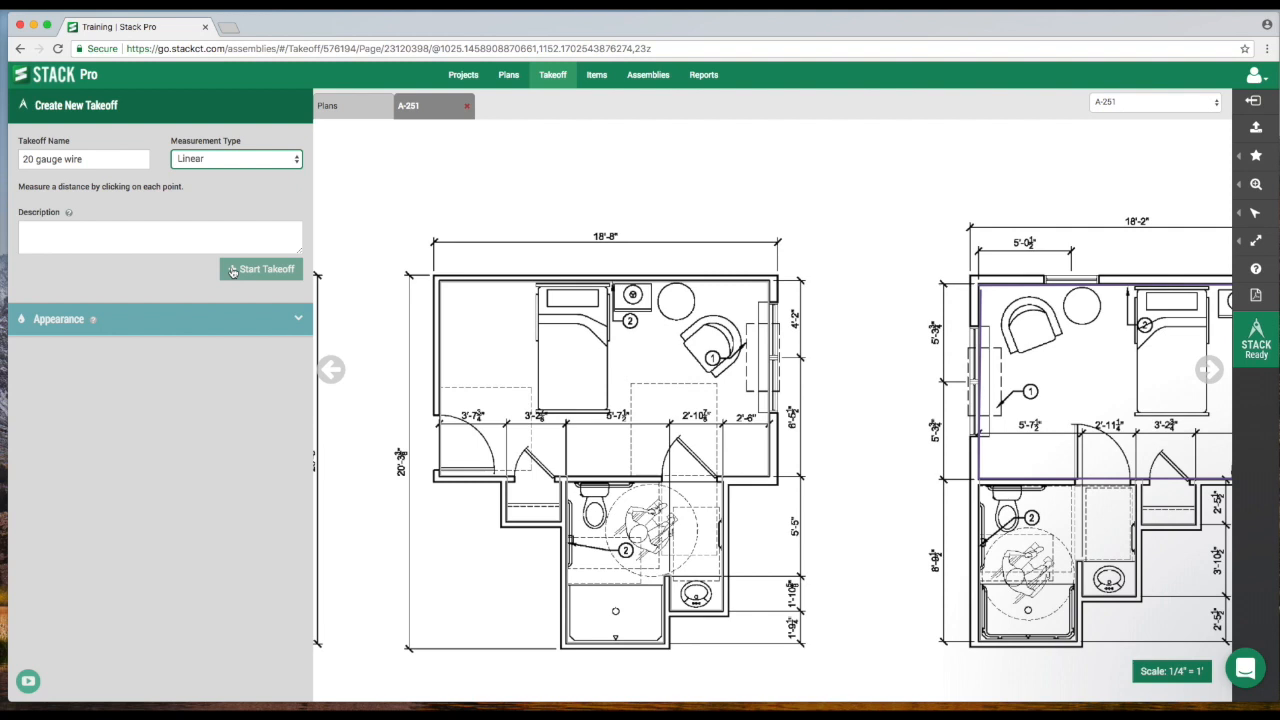
left_click(232, 271)
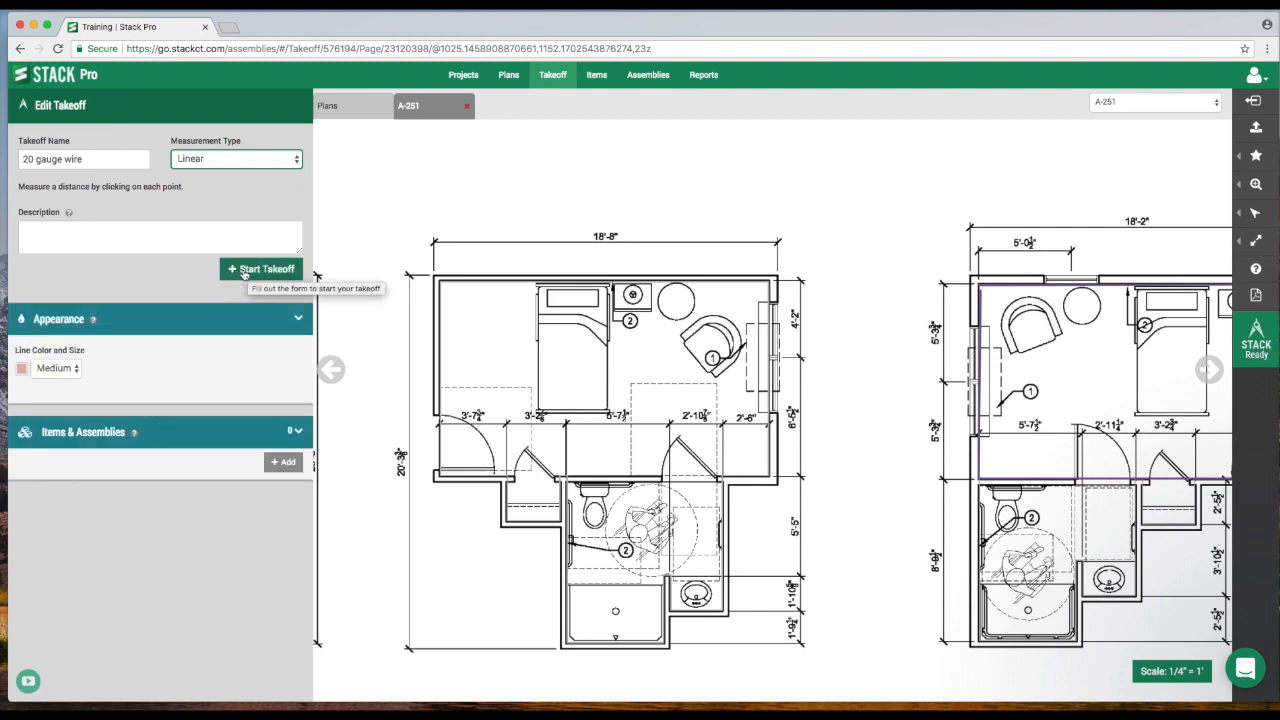
left_click(245, 273)
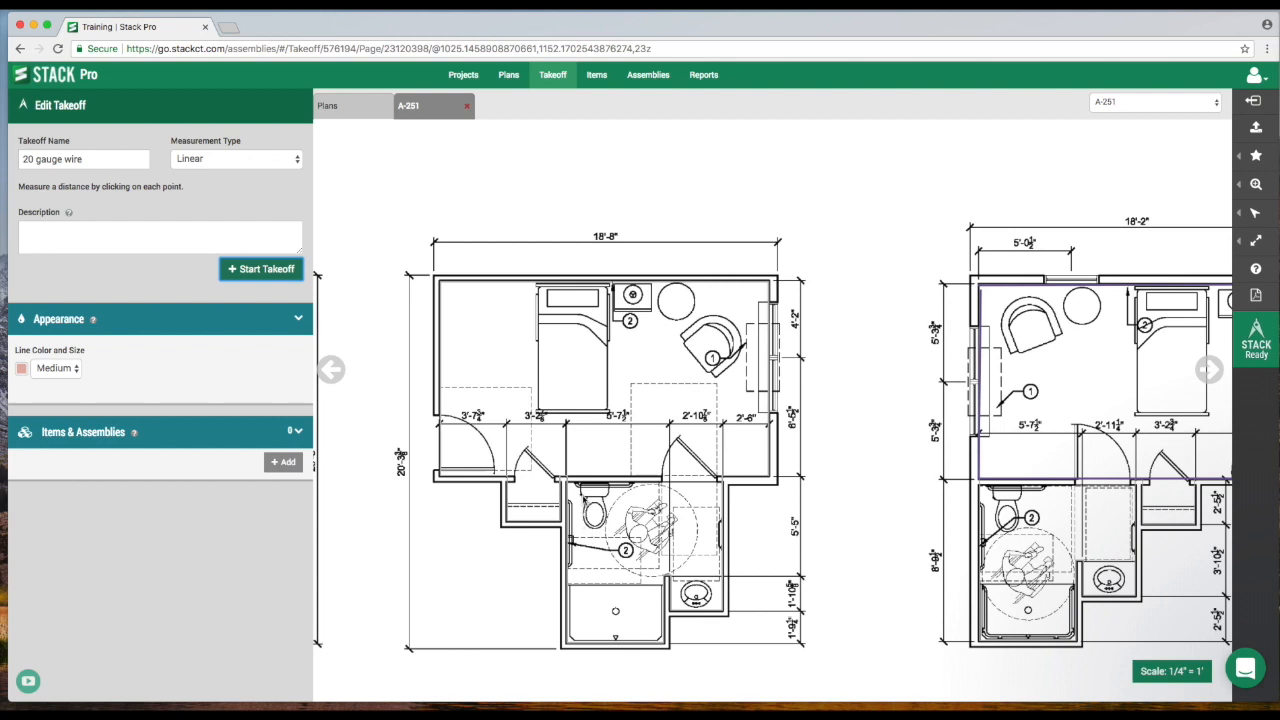
left_click(251, 269)
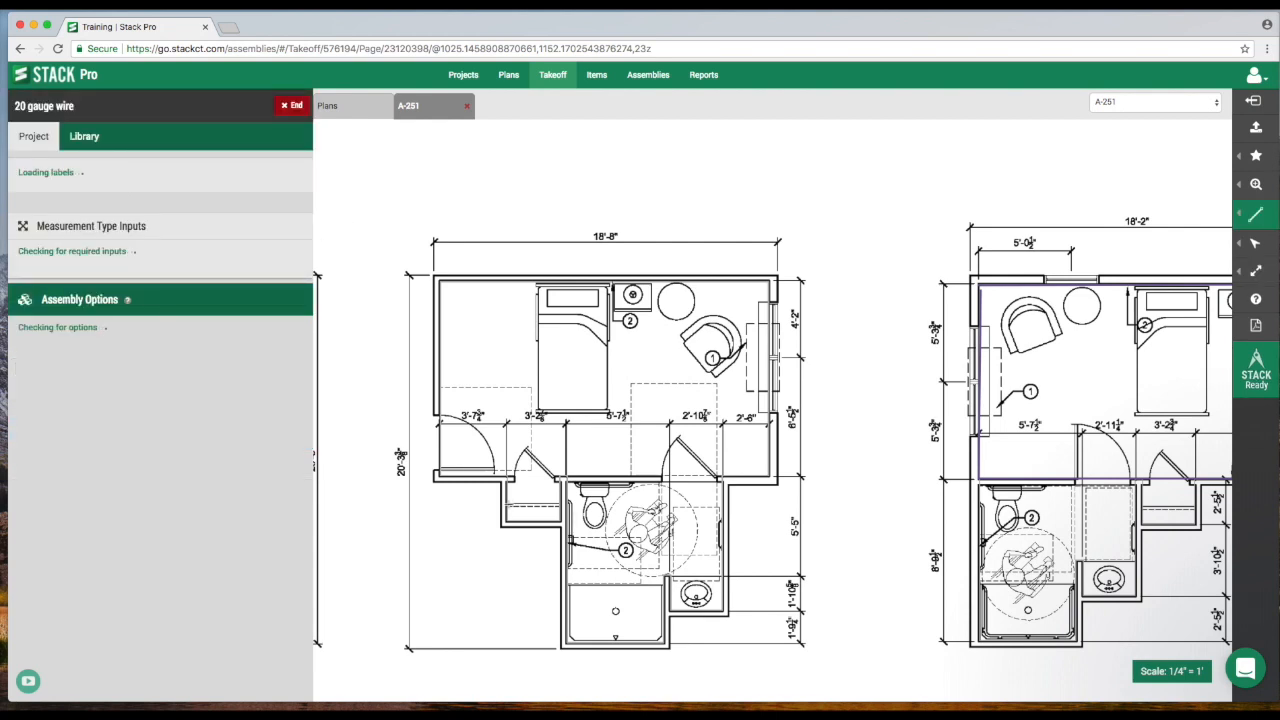
Trace the 20 gauge wire takeoff along the bedroom walls of Resident Unit Plan F and end the takeoff.
left_click(567, 486)
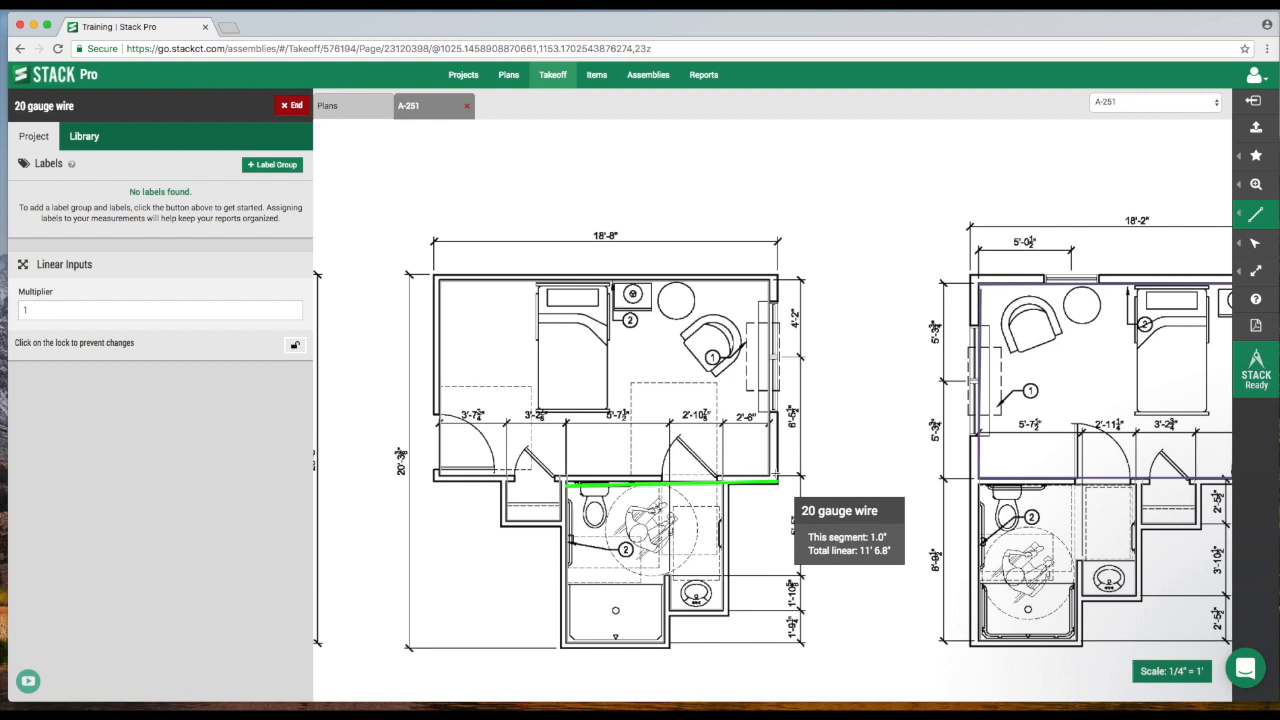
left_click(774, 484)
left_click(771, 284)
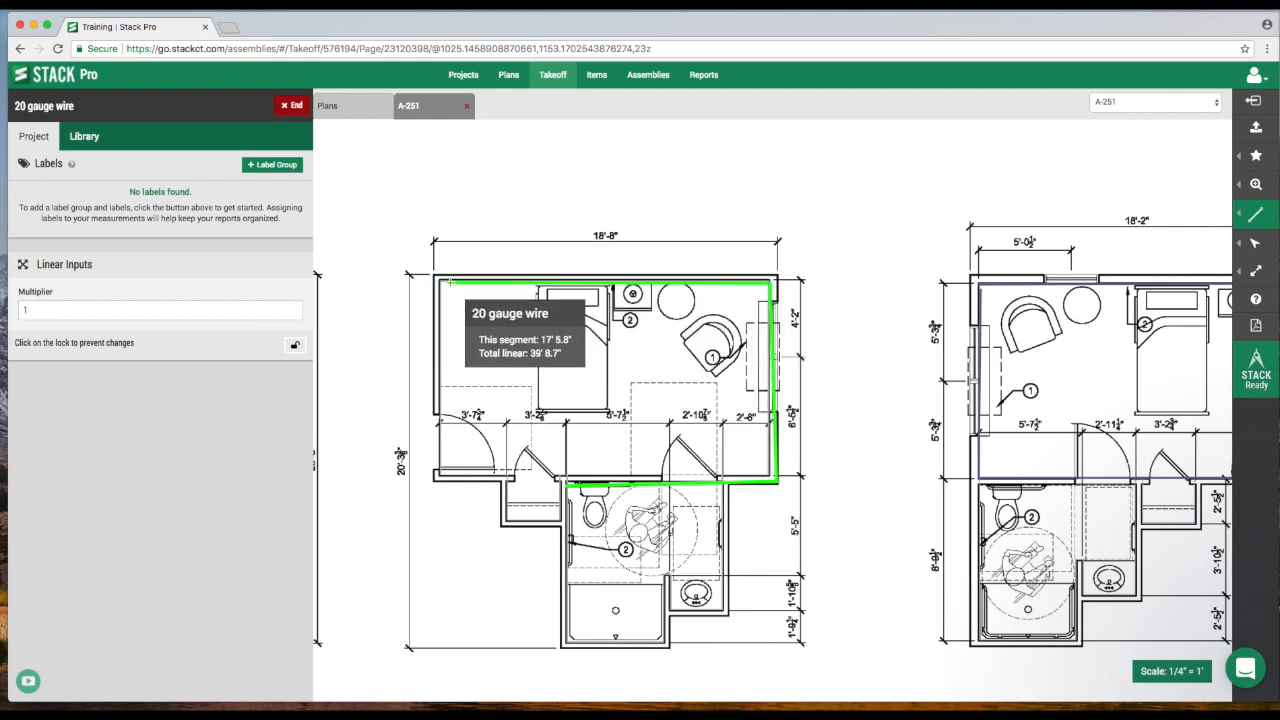
double_click(440, 283)
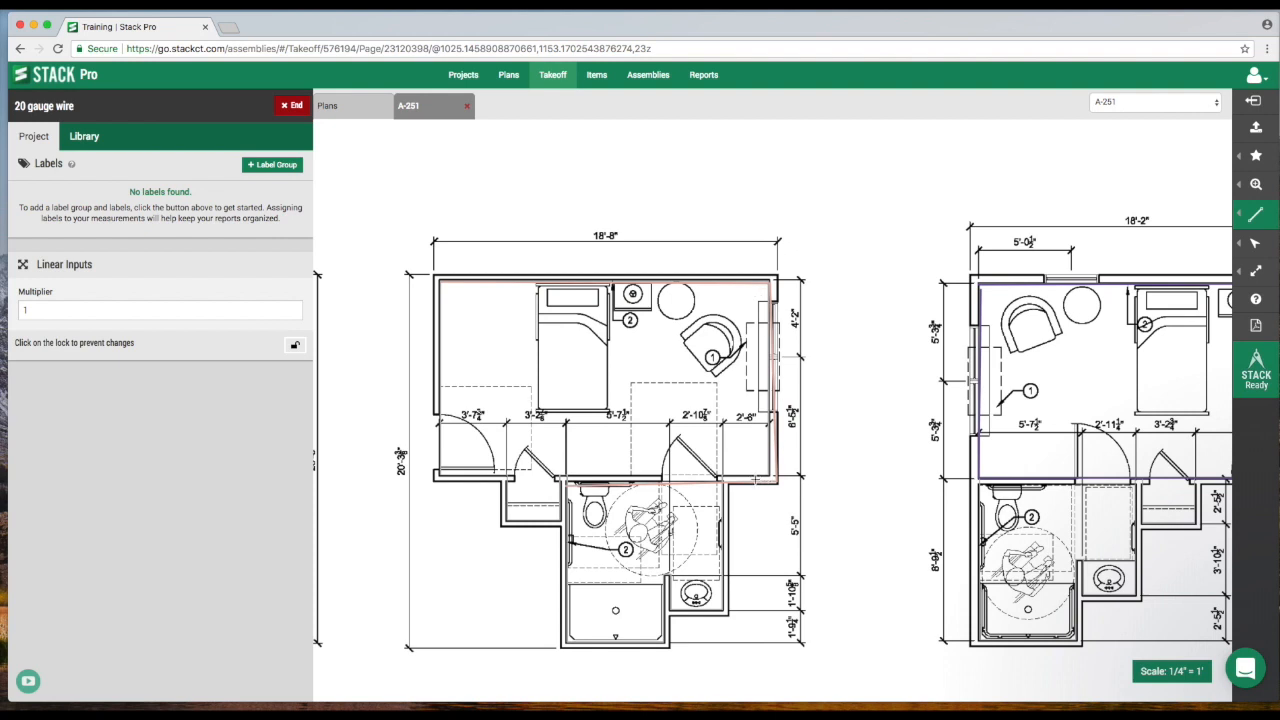
scroll(748, 468, "down", 1)
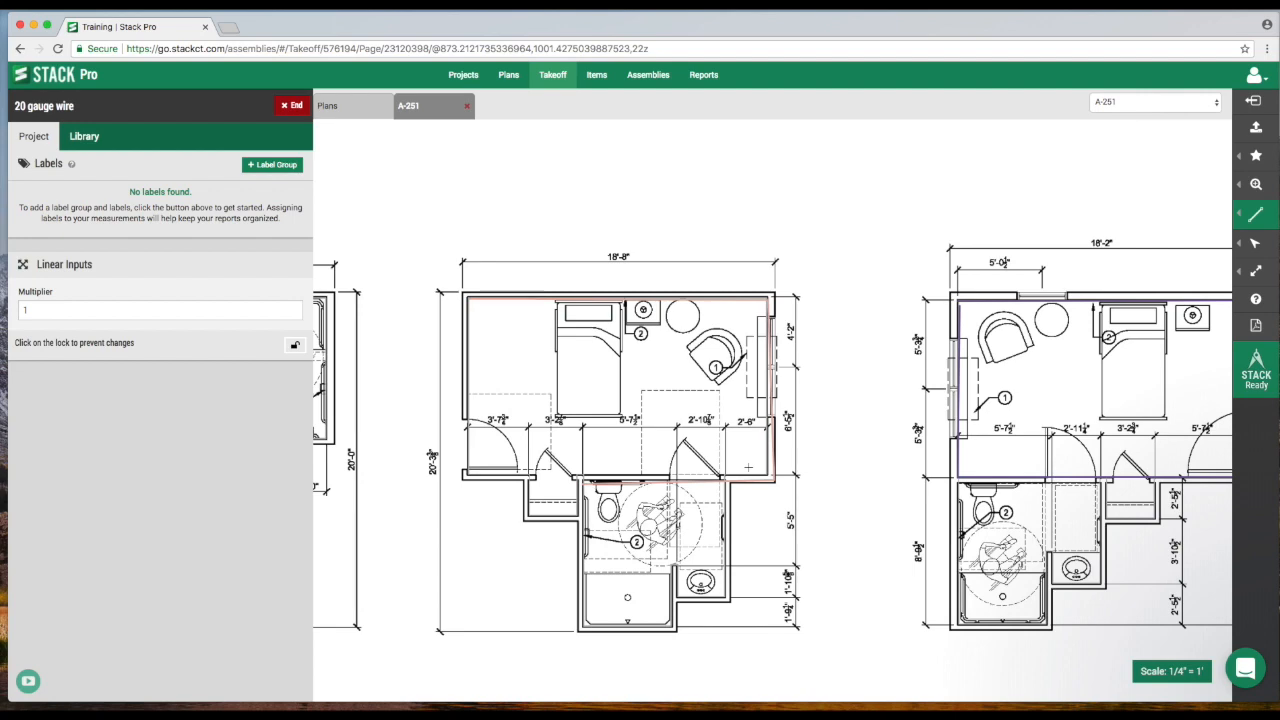
scroll(619, 380, "left", 5)
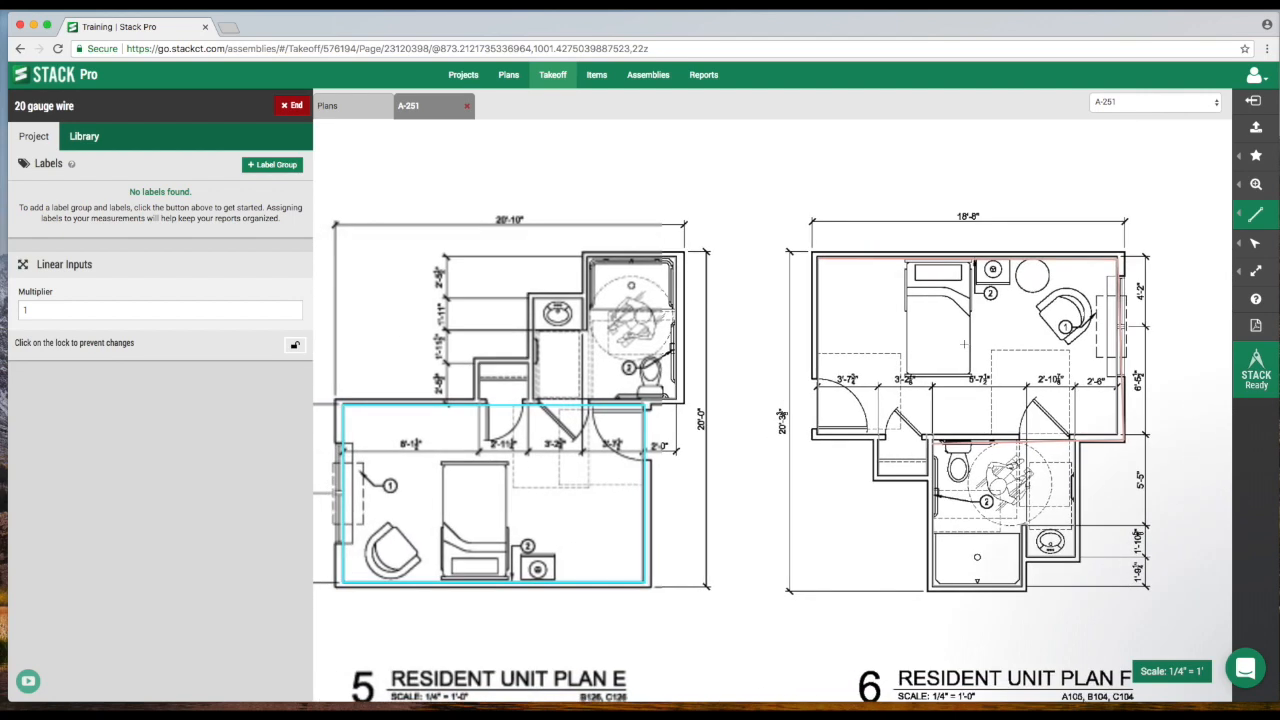
scroll(697, 430, "left", 1)
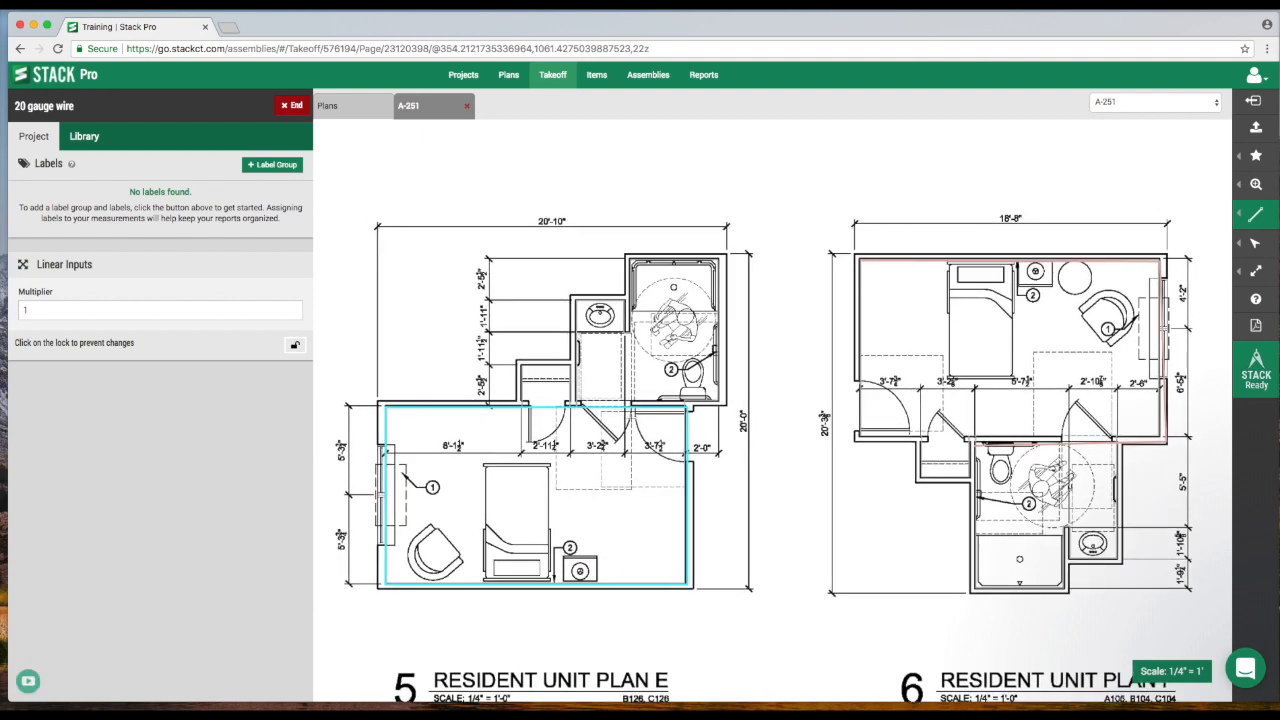
left_click(293, 107)
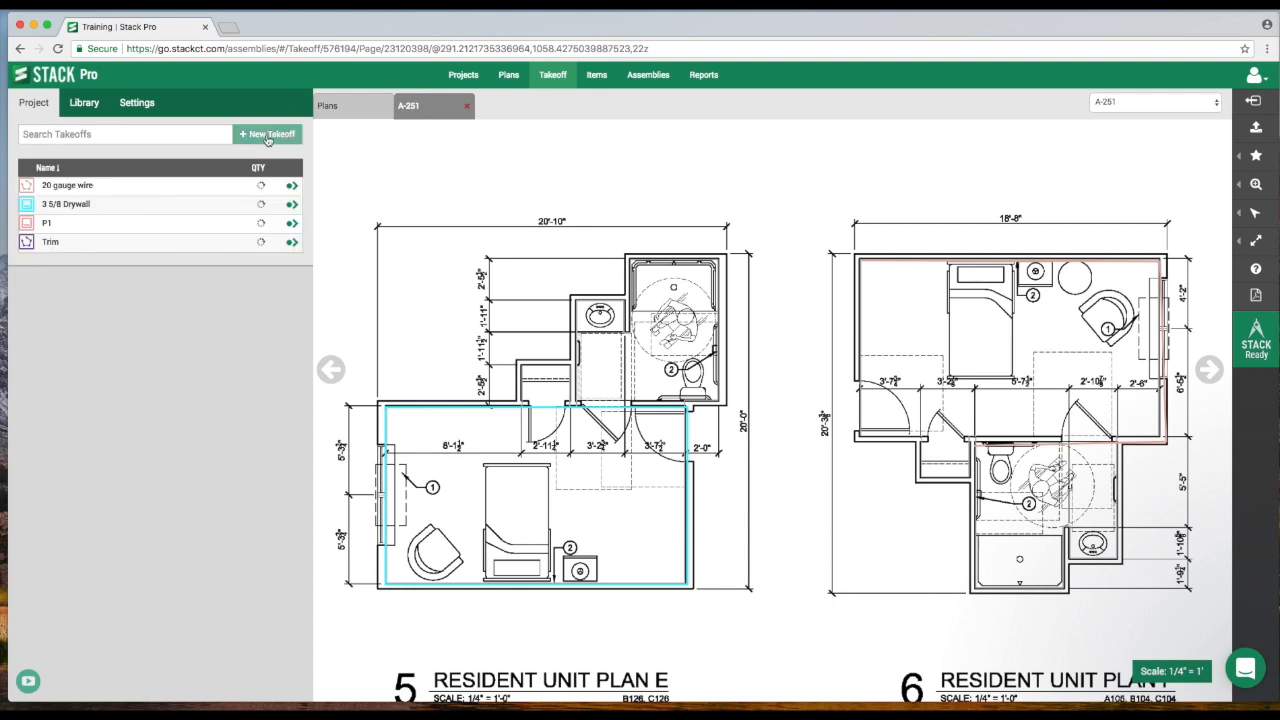
Create a new Linear with Drop takeoff named Wire w/drop and start it.
left_click(268, 136)
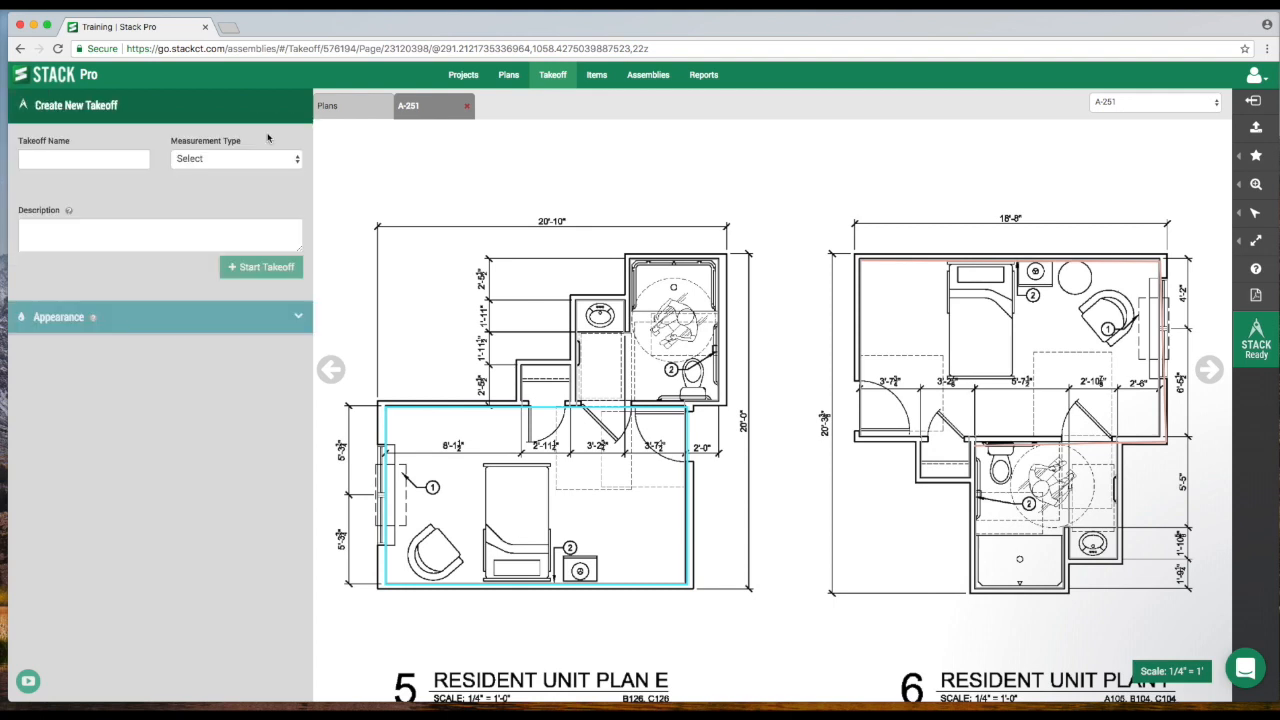
left_click(95, 160)
type("W")
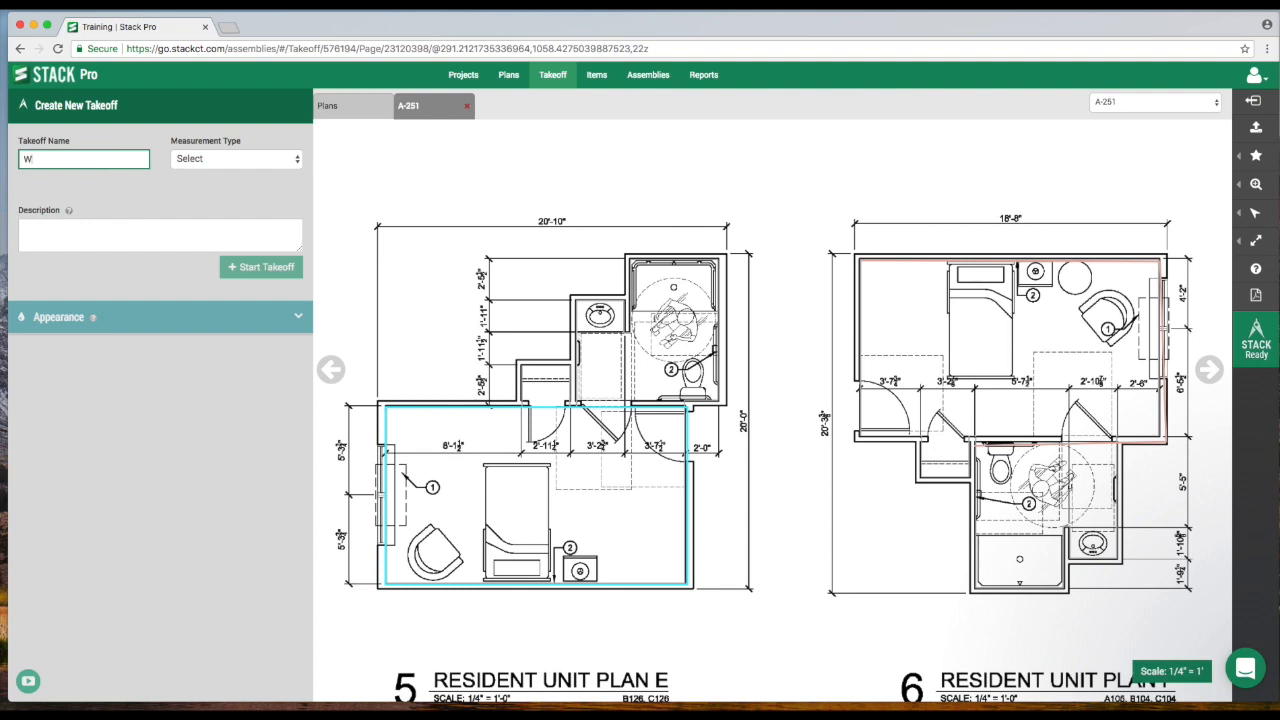
type("ire w/drop")
left_click(217, 164)
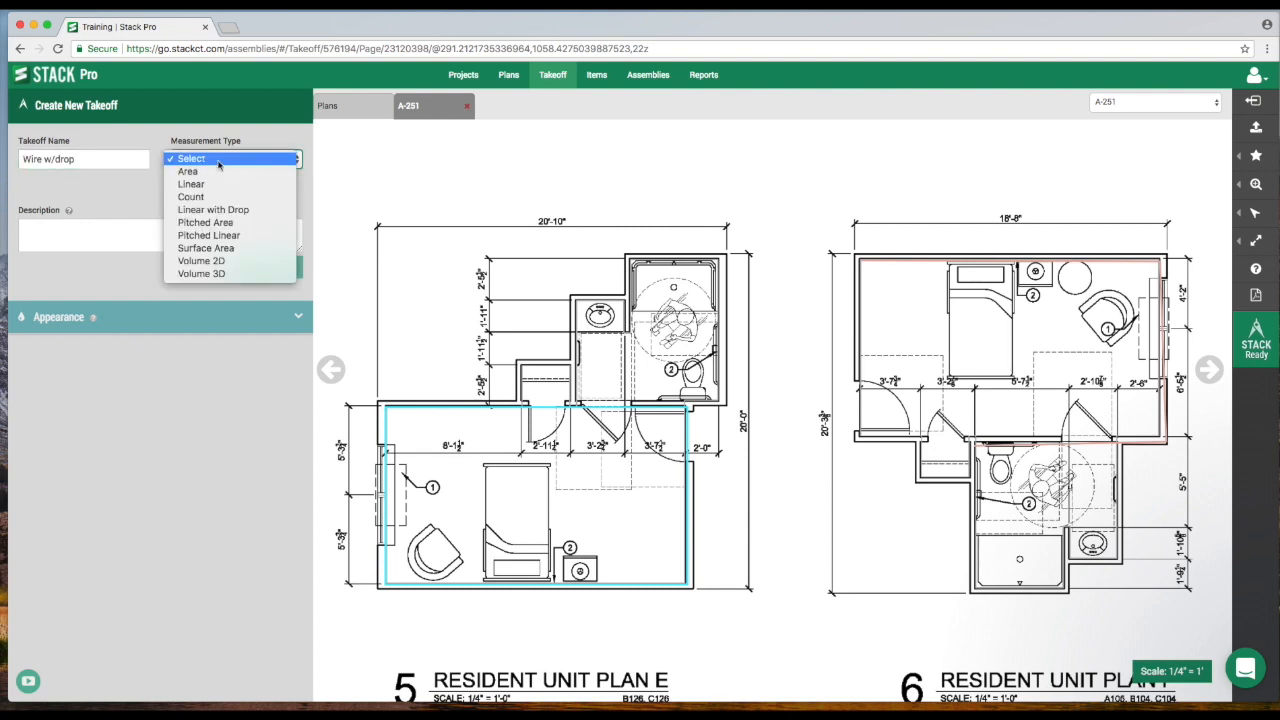
left_click(236, 211)
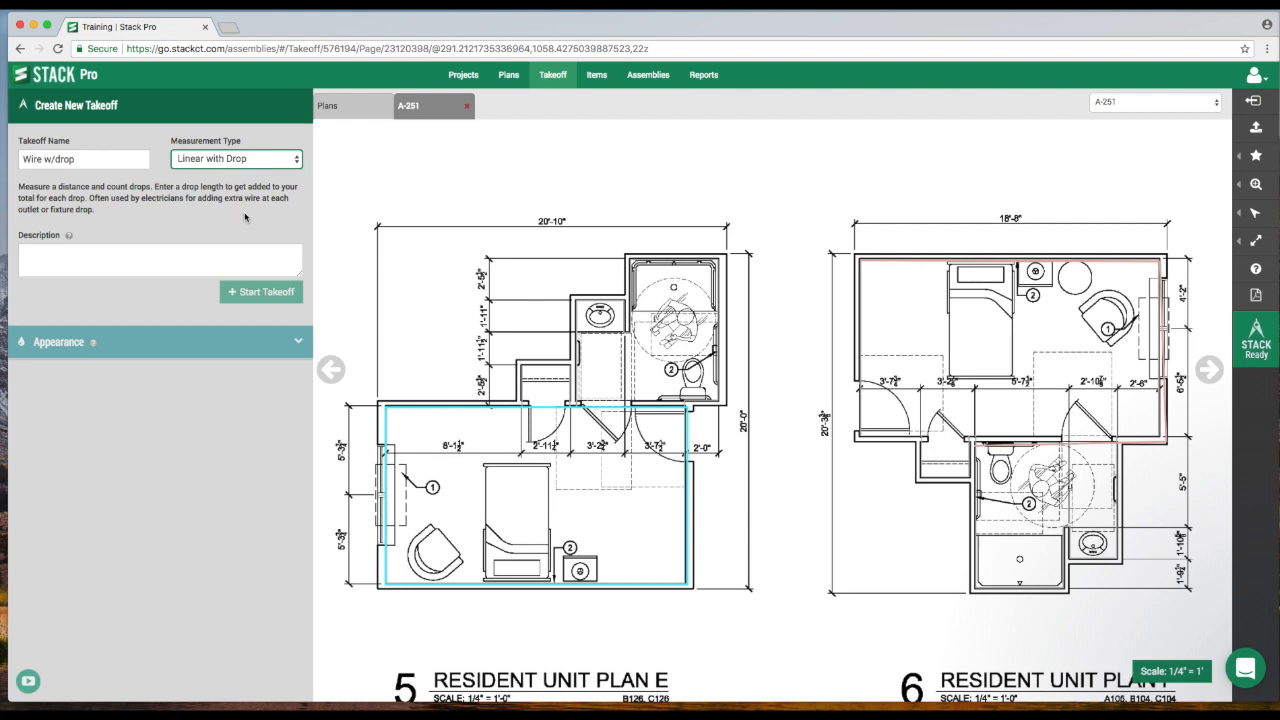
left_click(256, 298)
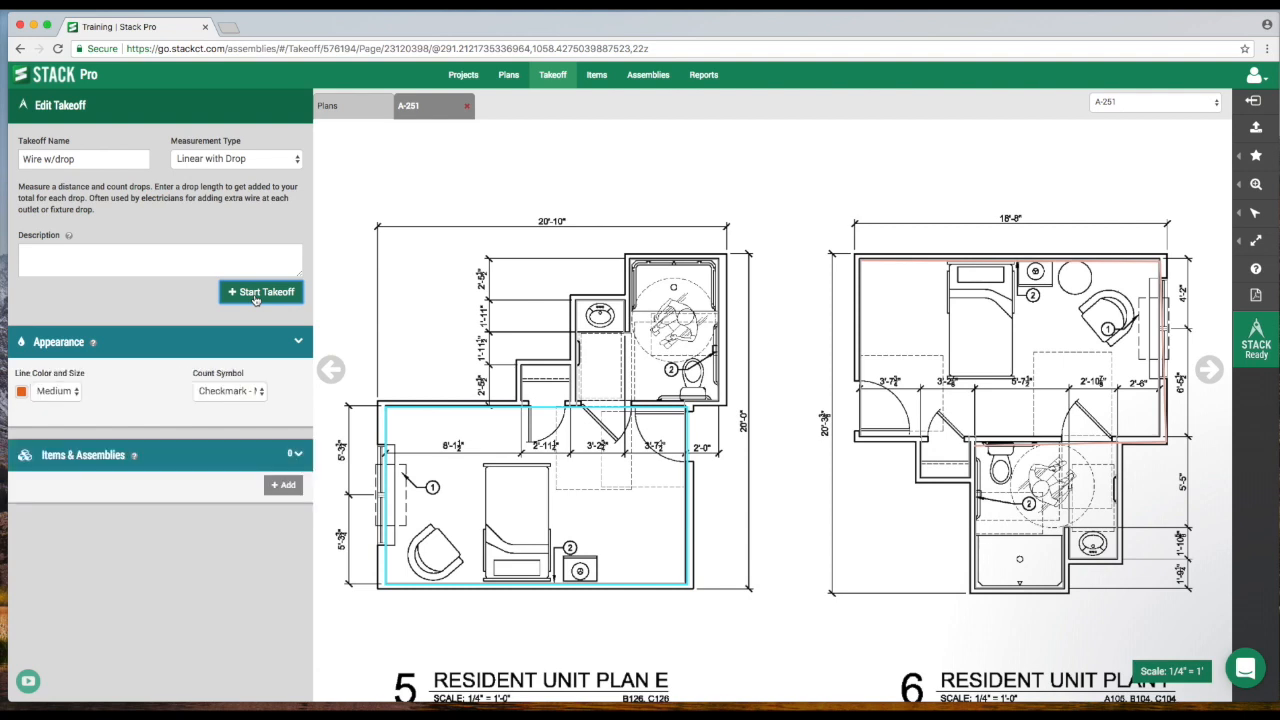
left_click(263, 295)
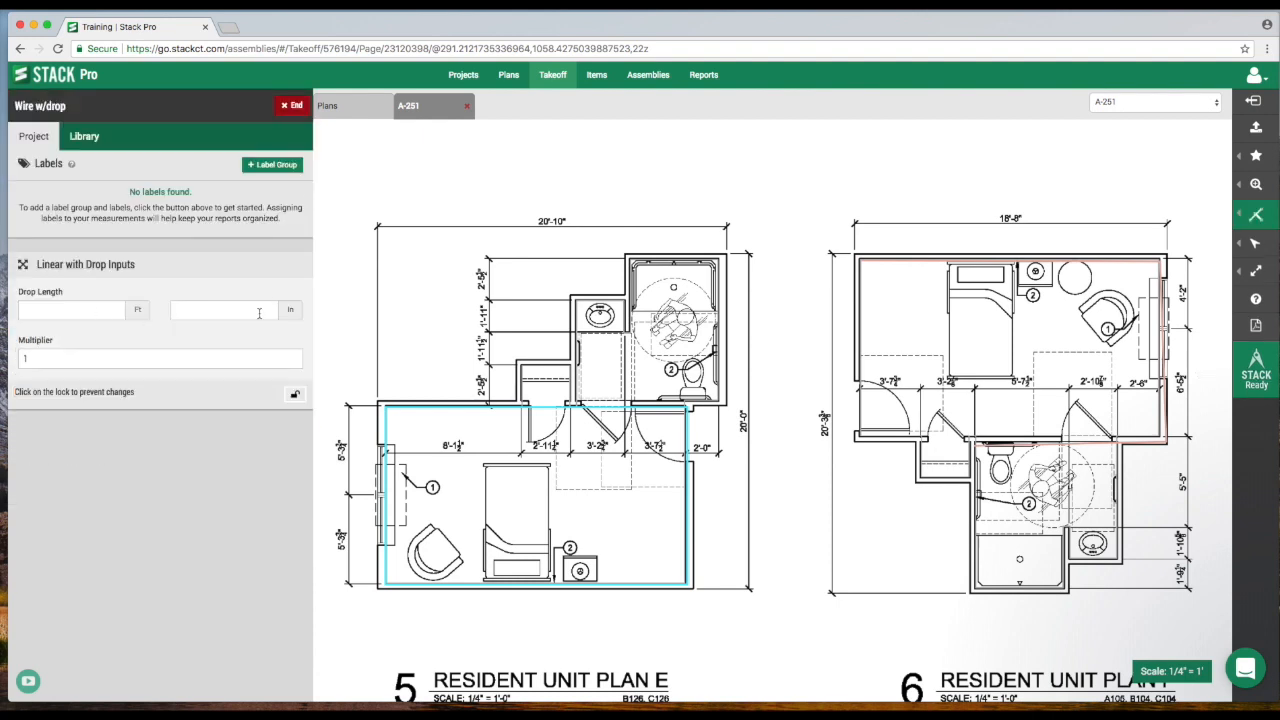
Set the drop length to 6 ft and trace the Wire w/drop run along the bathroom walls of Resident Unit Plan E.
left_click(102, 313)
type("6")
scroll(661, 348, "up", 5)
scroll(661, 348, "up", 5)
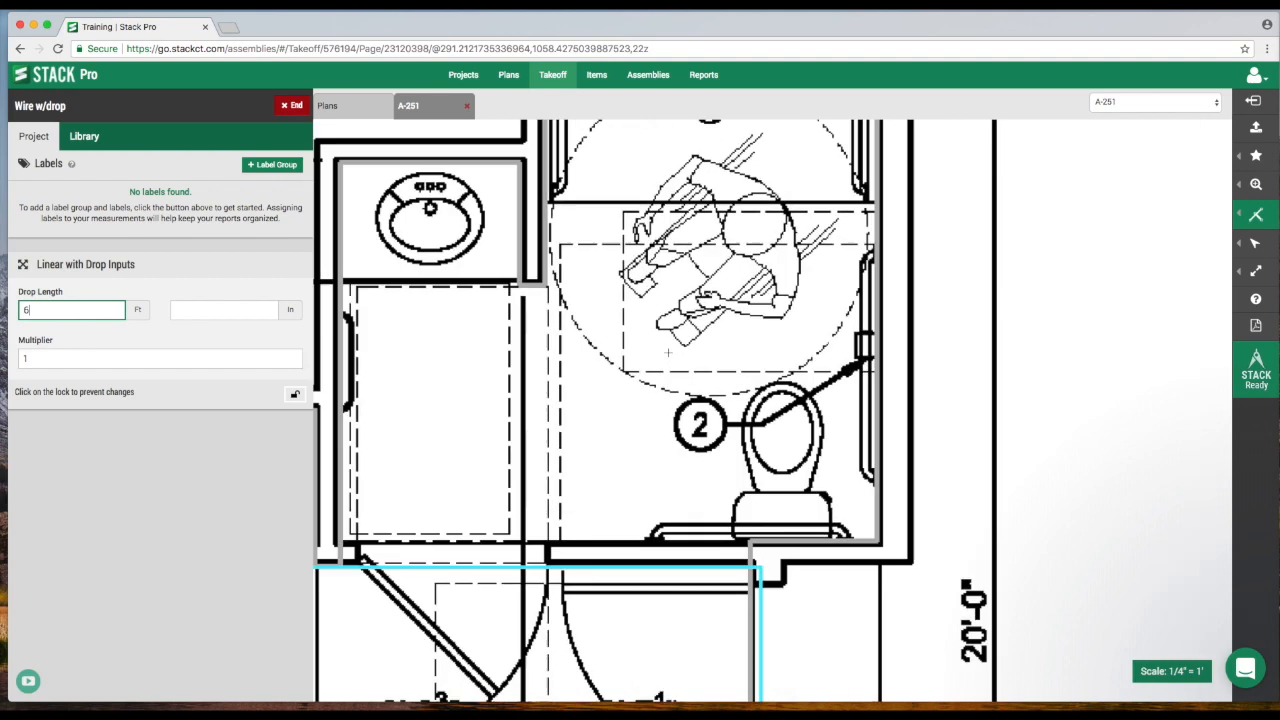
scroll(798, 430, "down", 5)
left_click_drag(850, 521, 750, 344)
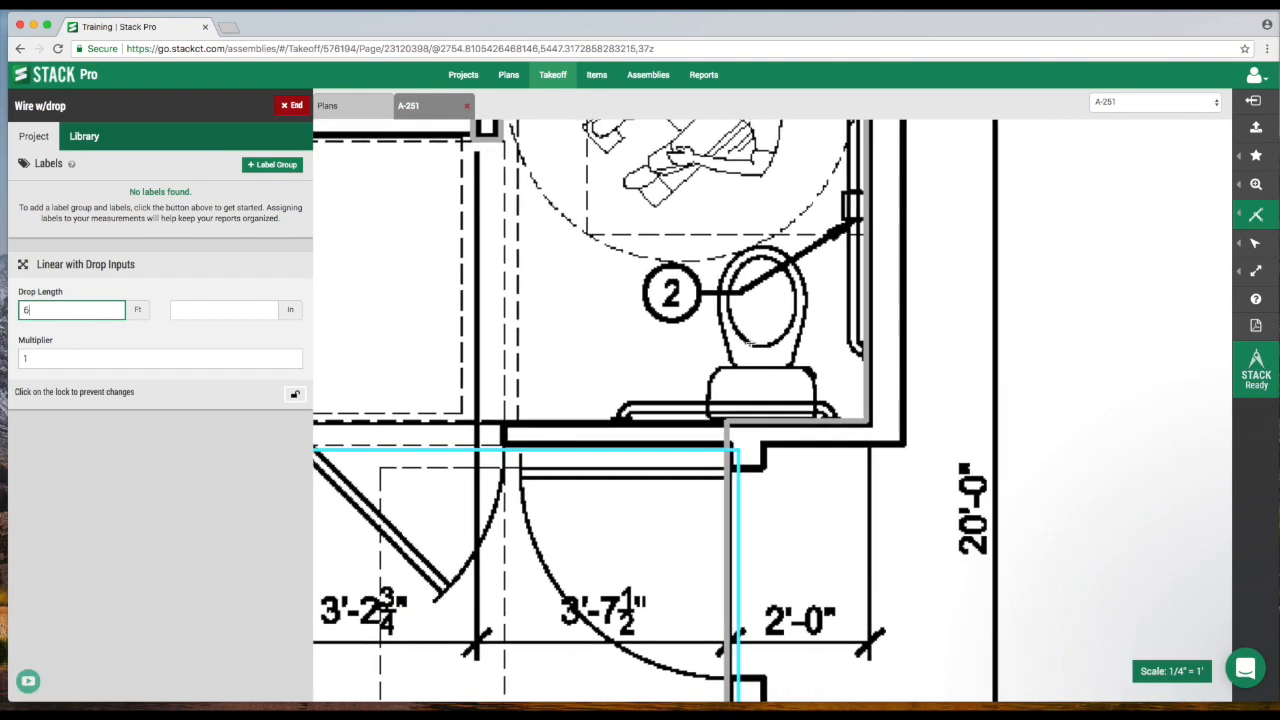
left_click(855, 412)
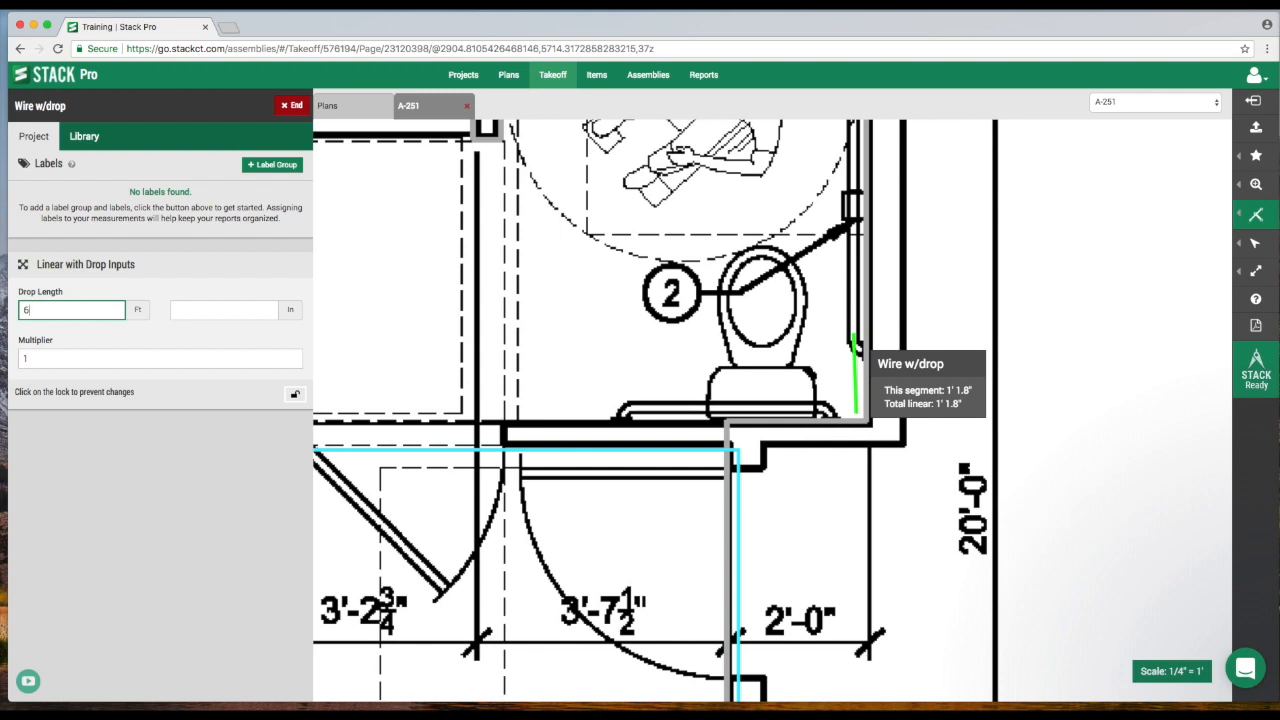
scroll(856, 335, "up", 3)
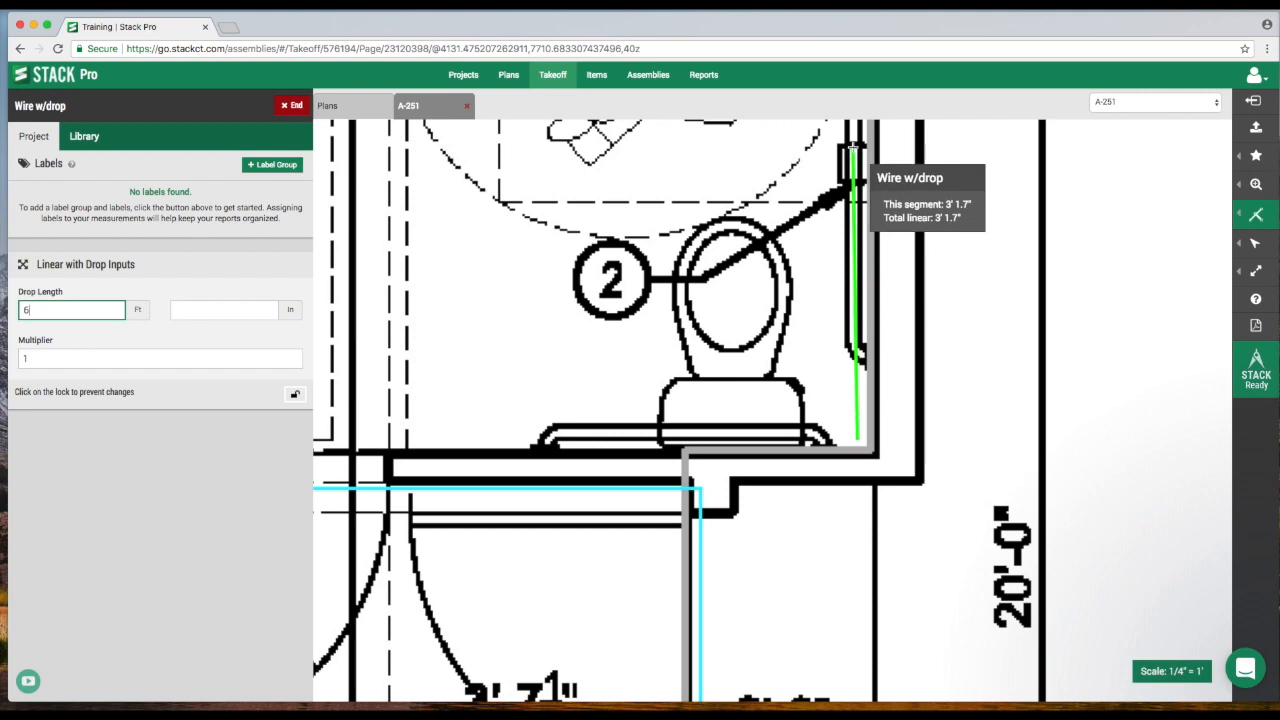
left_click_drag(853, 147, 877, 545)
left_click_drag(878, 165, 877, 255)
left_click(877, 255)
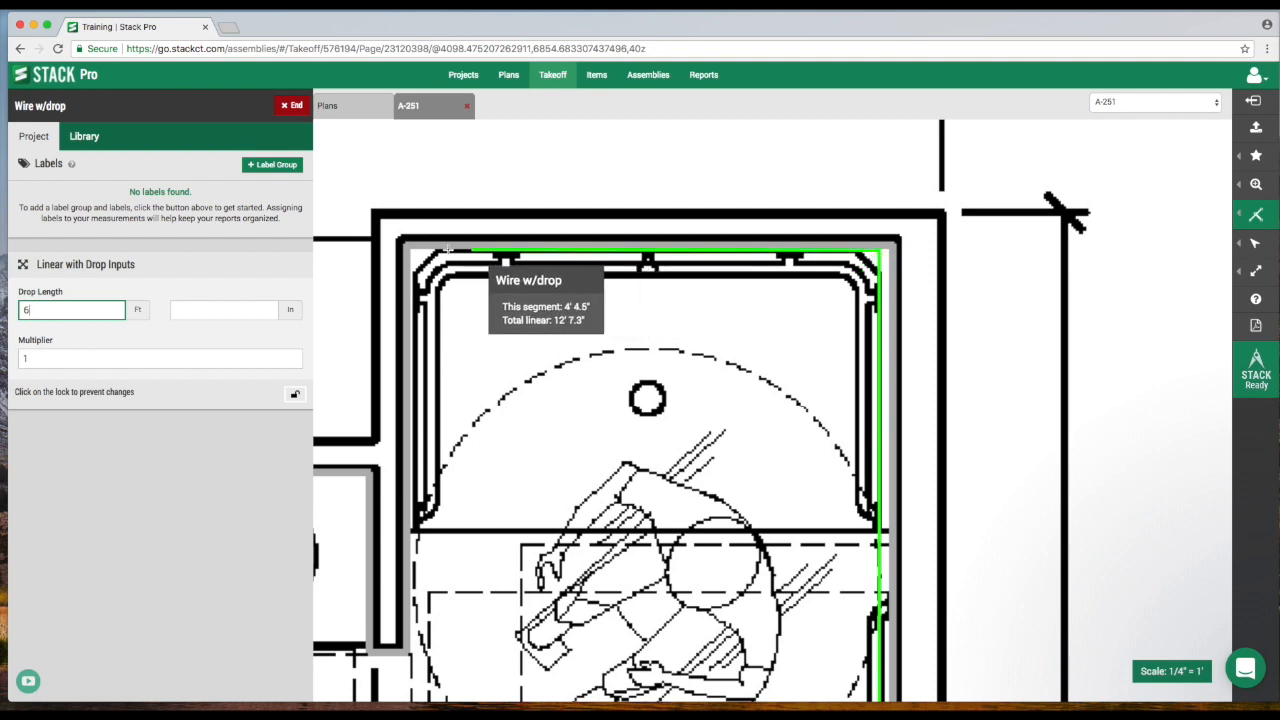
left_click(412, 247)
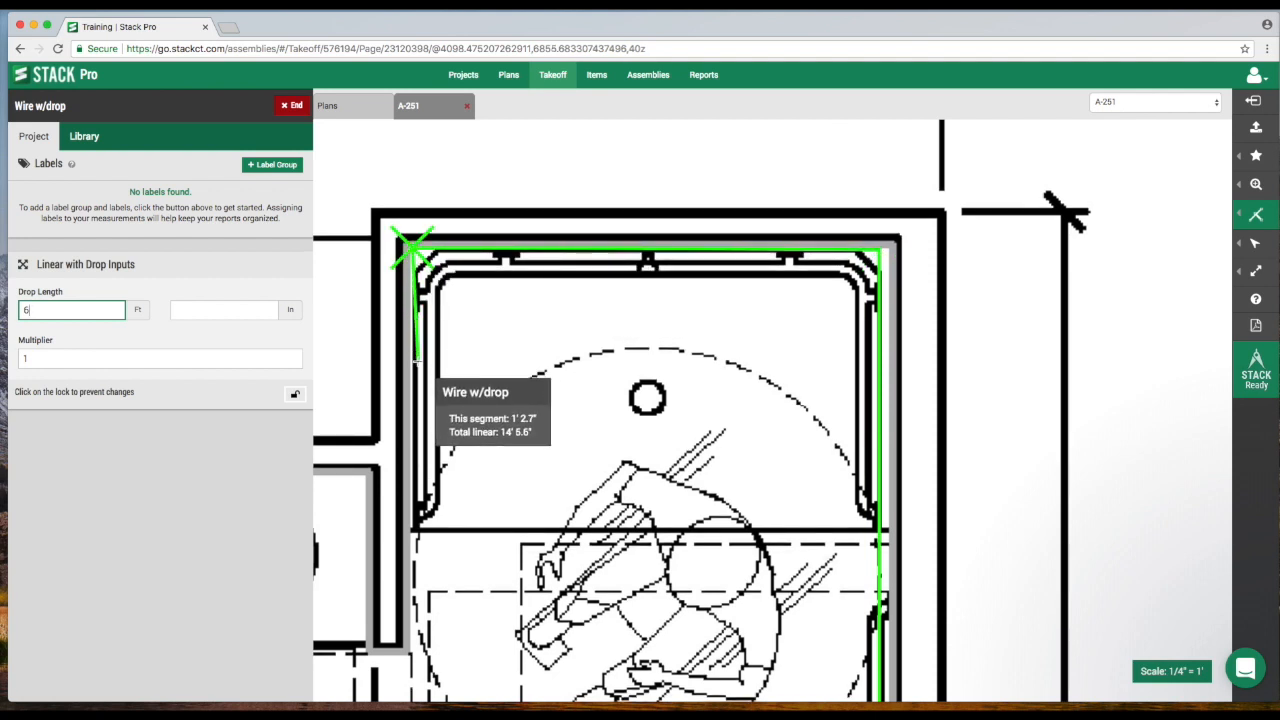
scroll(436, 307, "down", 2)
scroll(436, 307, "down", 5)
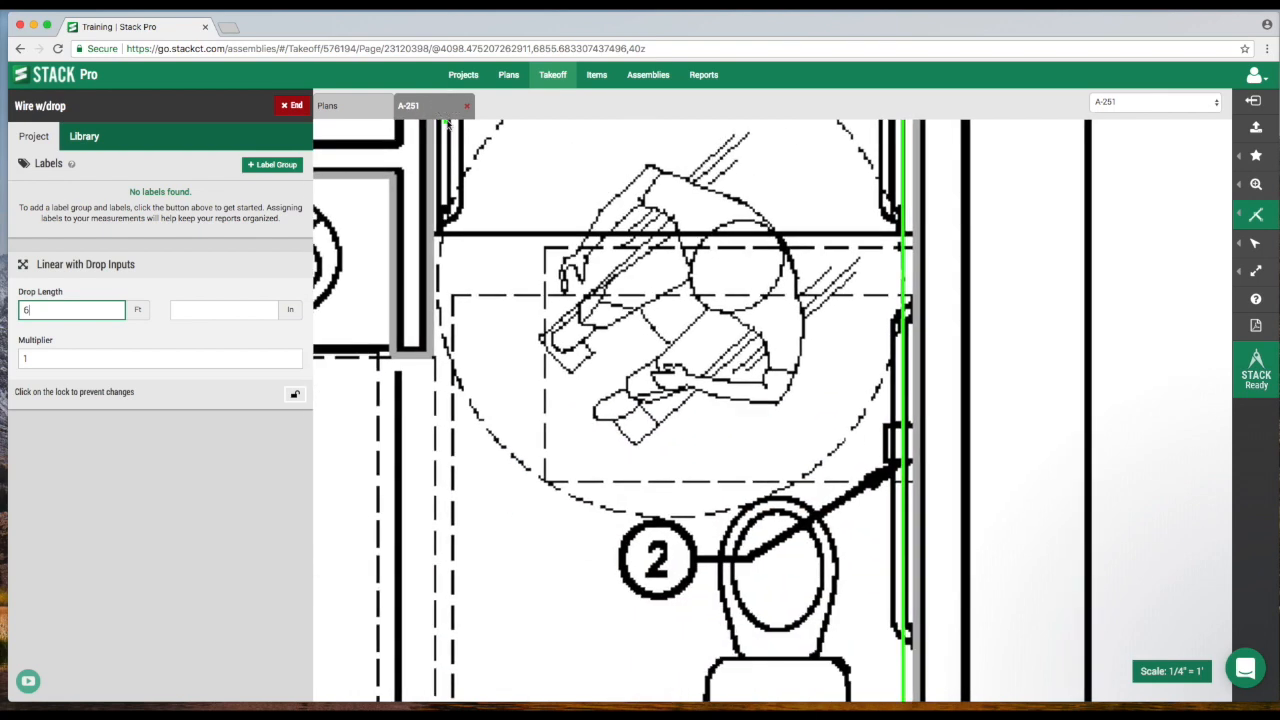
left_click(432, 357)
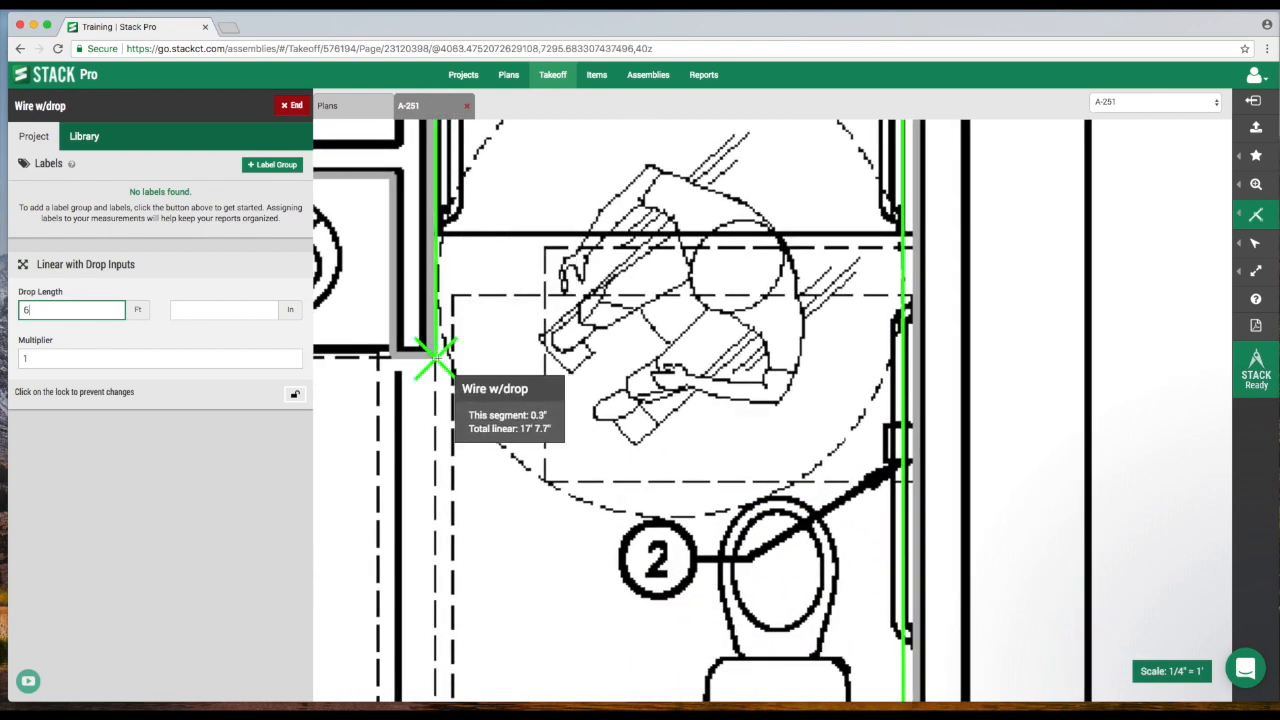
Continue the wire run around the vanity down to the bedroom doorway, finish the measurement and end the takeoff.
scroll(432, 357, "down", 5)
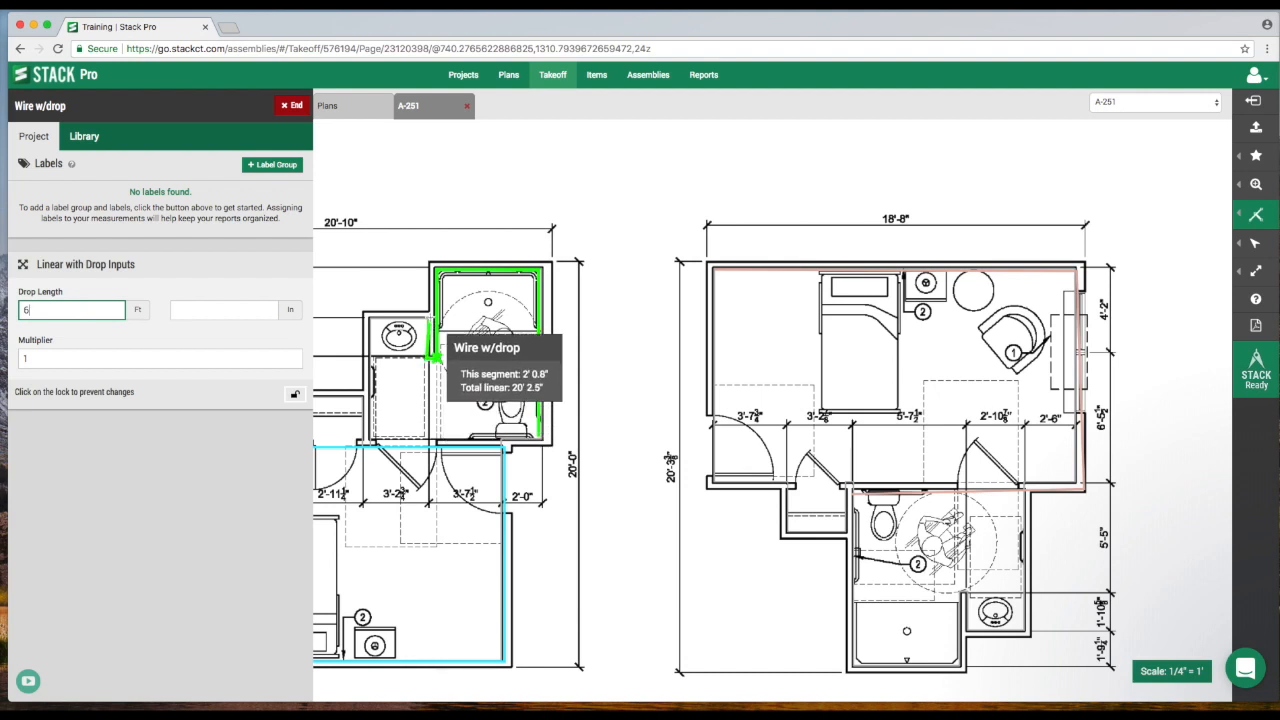
left_click(431, 348)
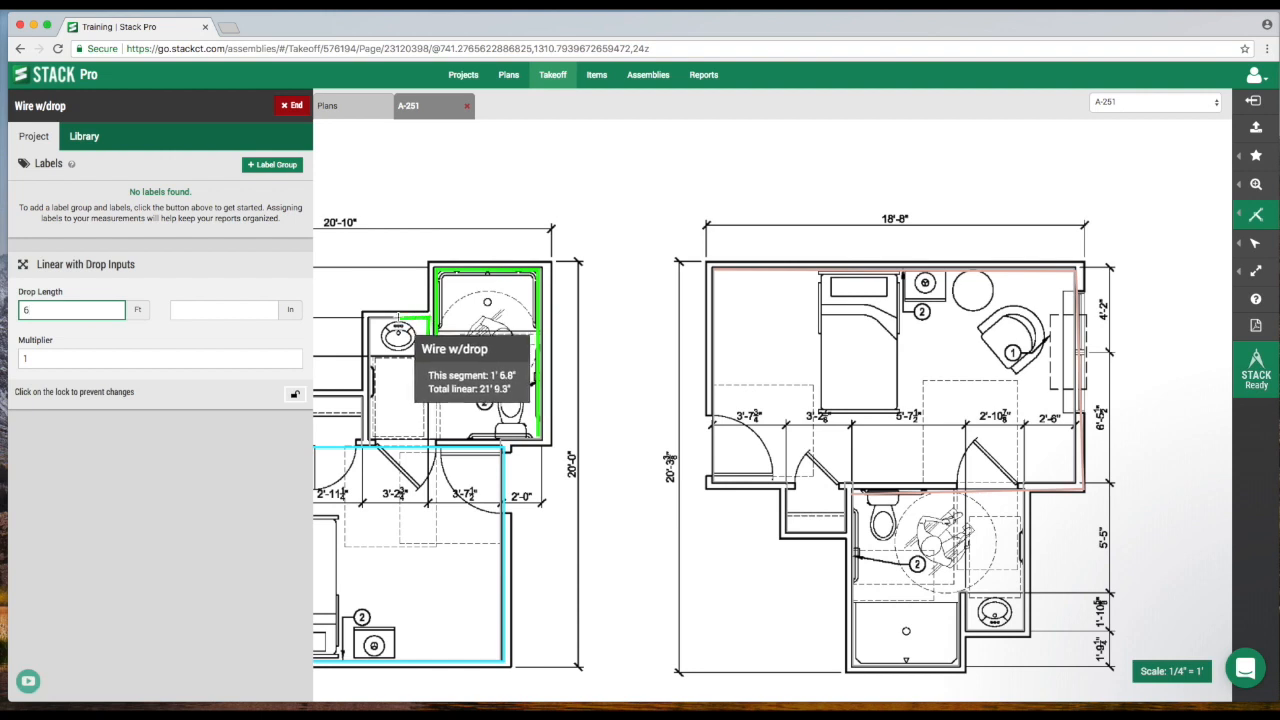
left_click(398, 317)
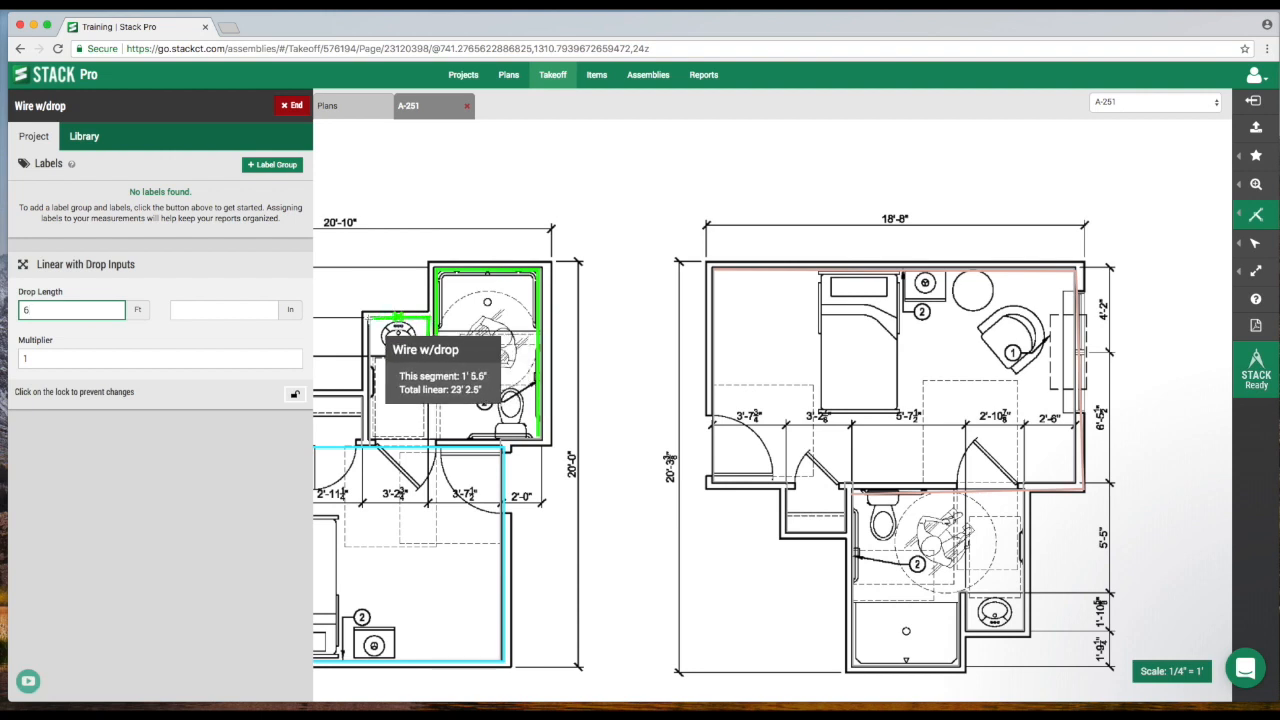
left_click(372, 318)
left_click(372, 439)
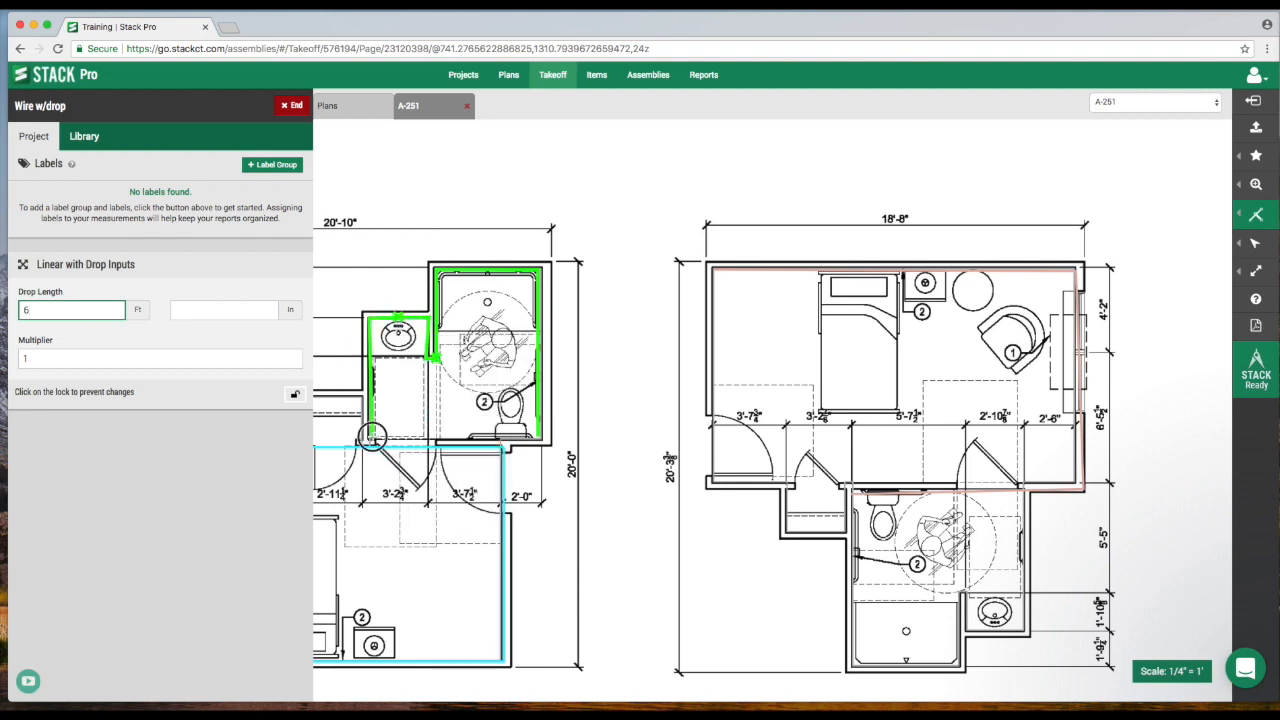
double_click(378, 442)
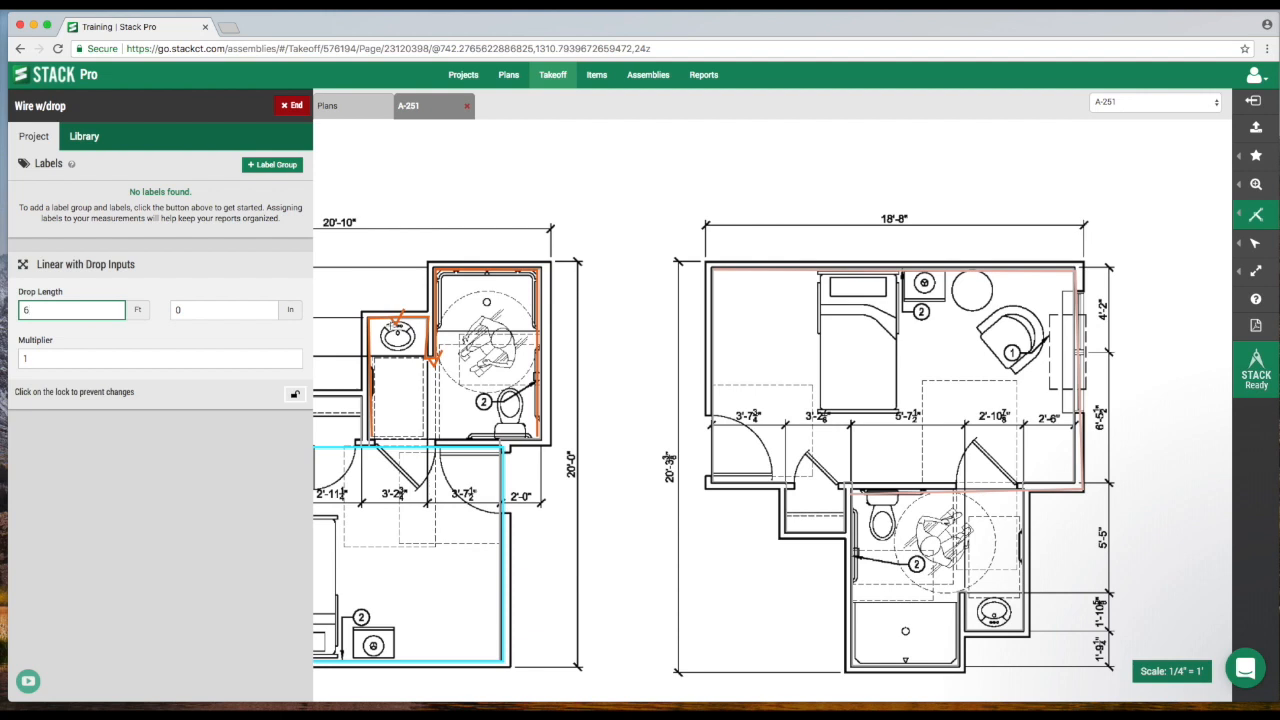
left_click(291, 107)
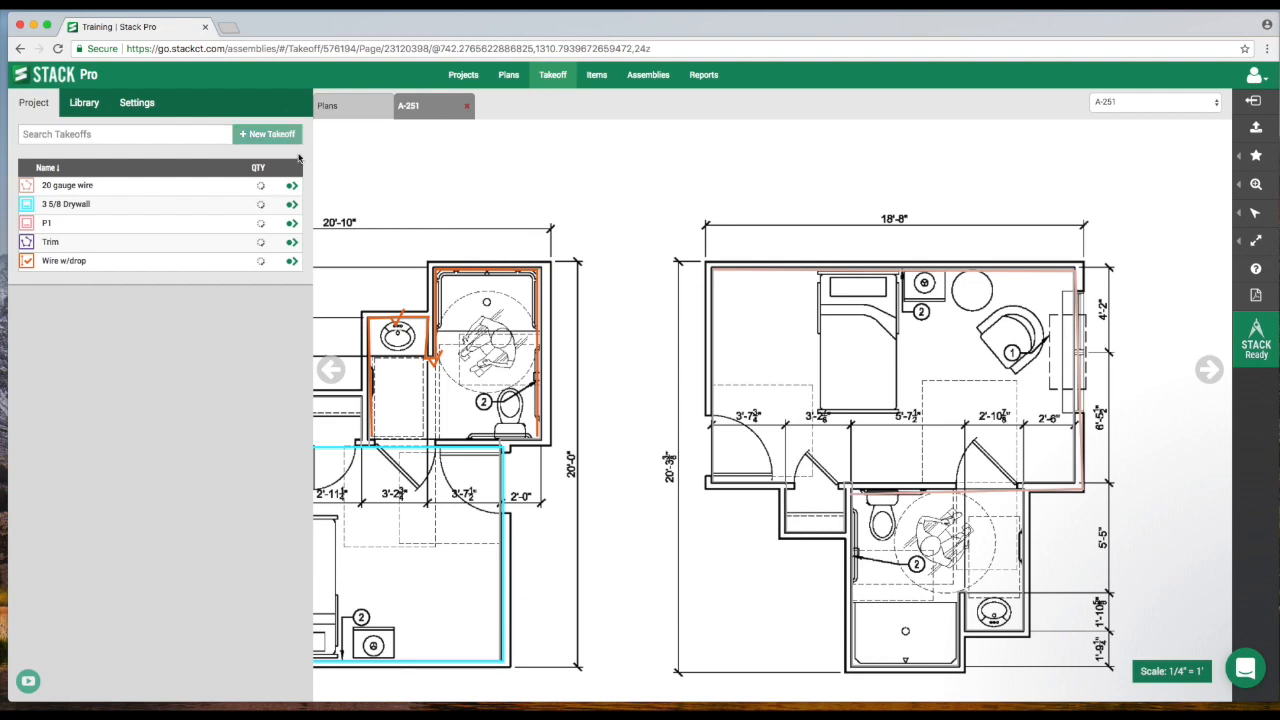
Create a new Count takeoff named Duplex Outlets.
left_click_drag(386, 261, 491, 206)
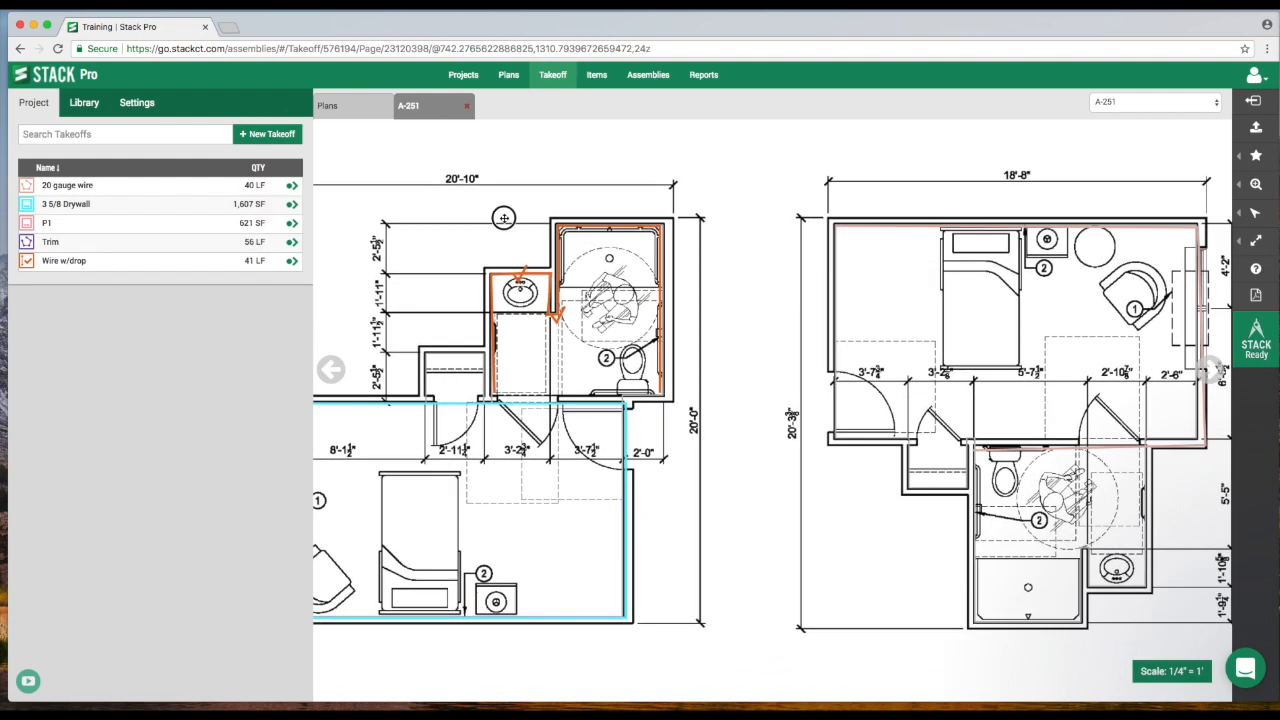
left_click_drag(414, 257, 486, 248)
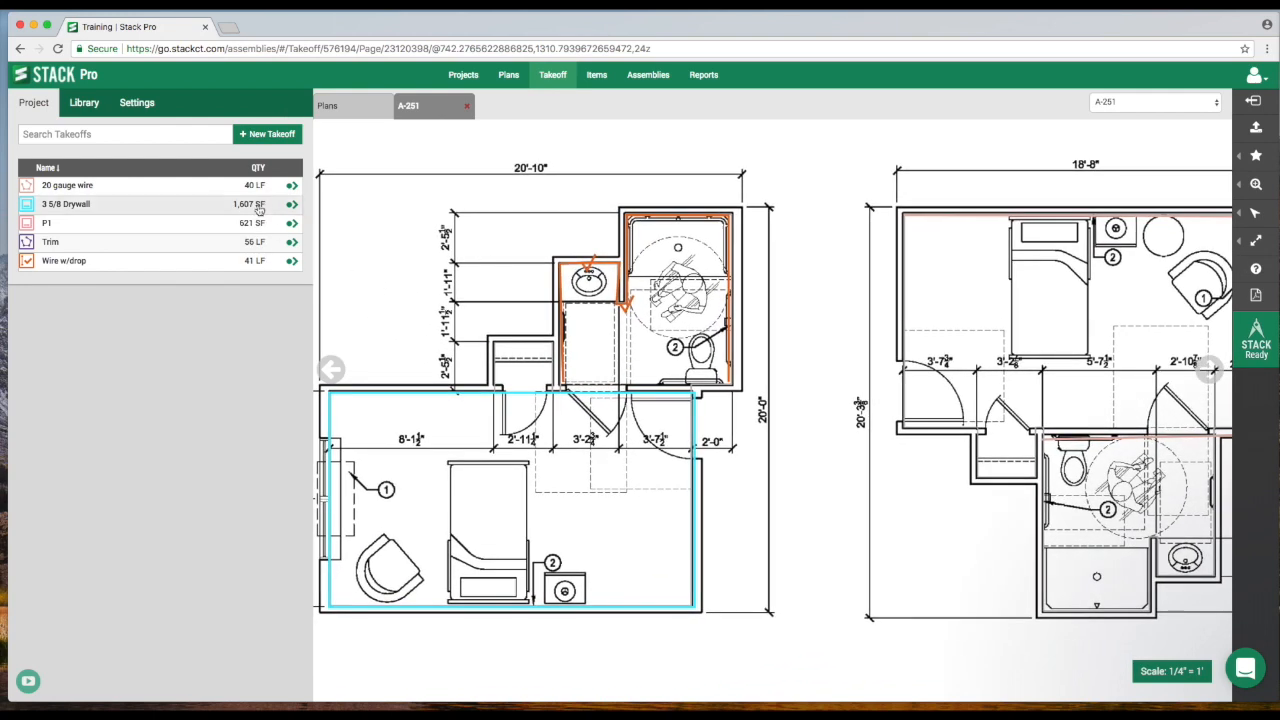
left_click(279, 139)
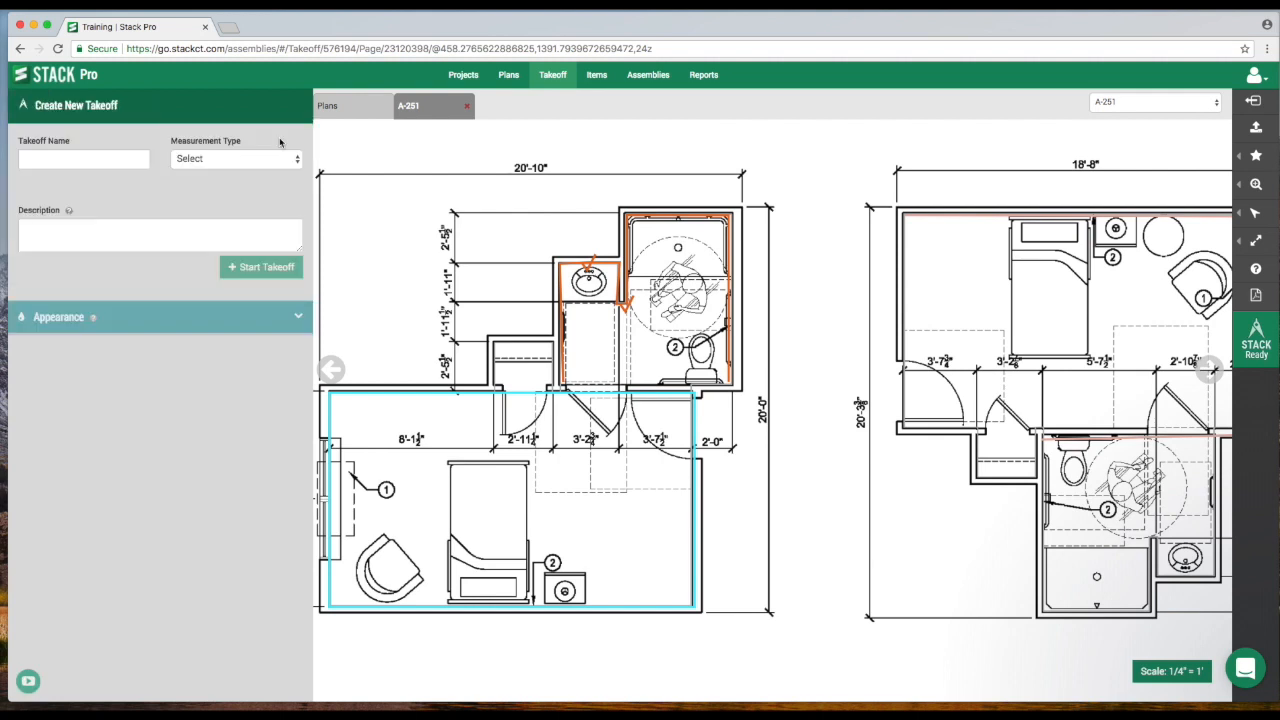
left_click(113, 160)
type("Duplex Outlets")
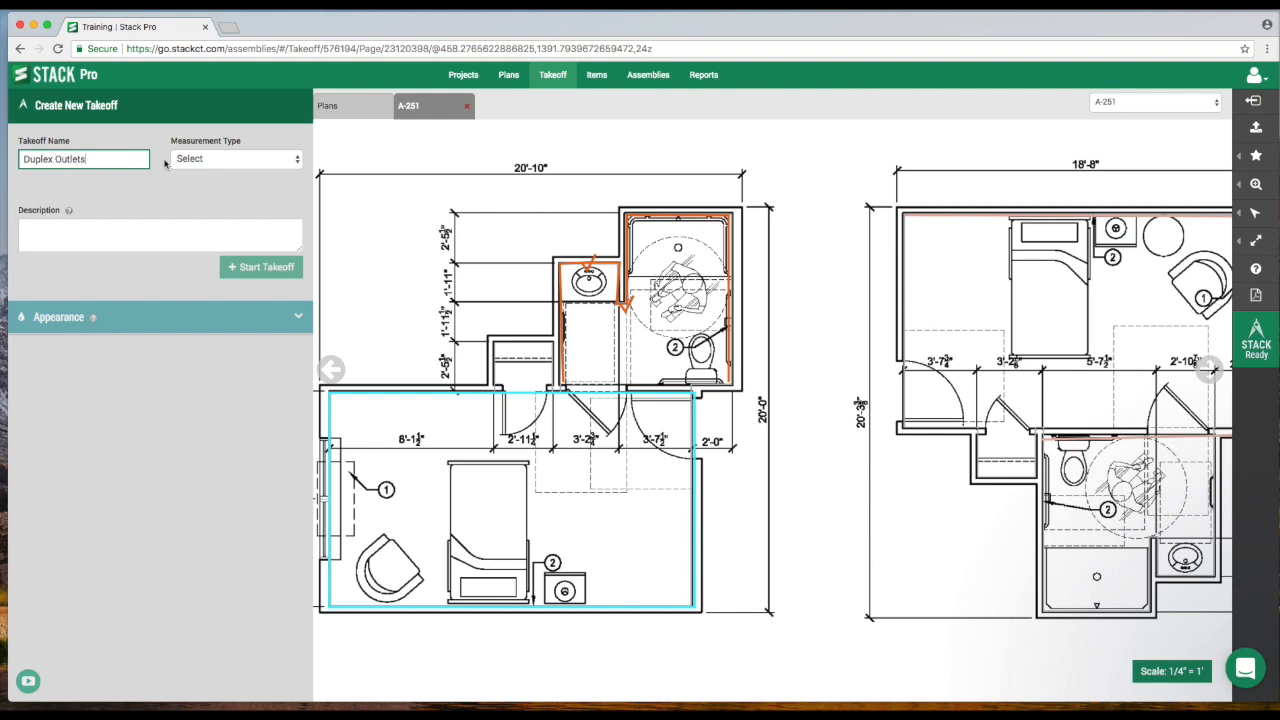
left_click(216, 160)
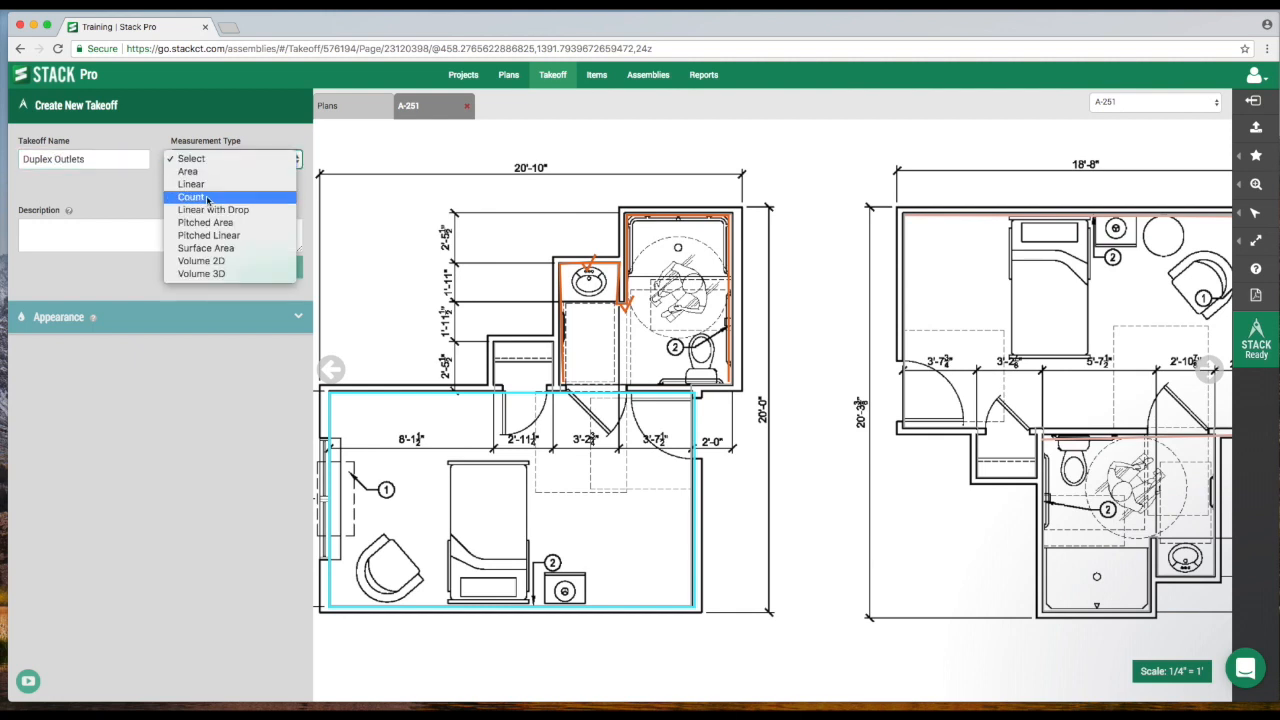
left_click(208, 199)
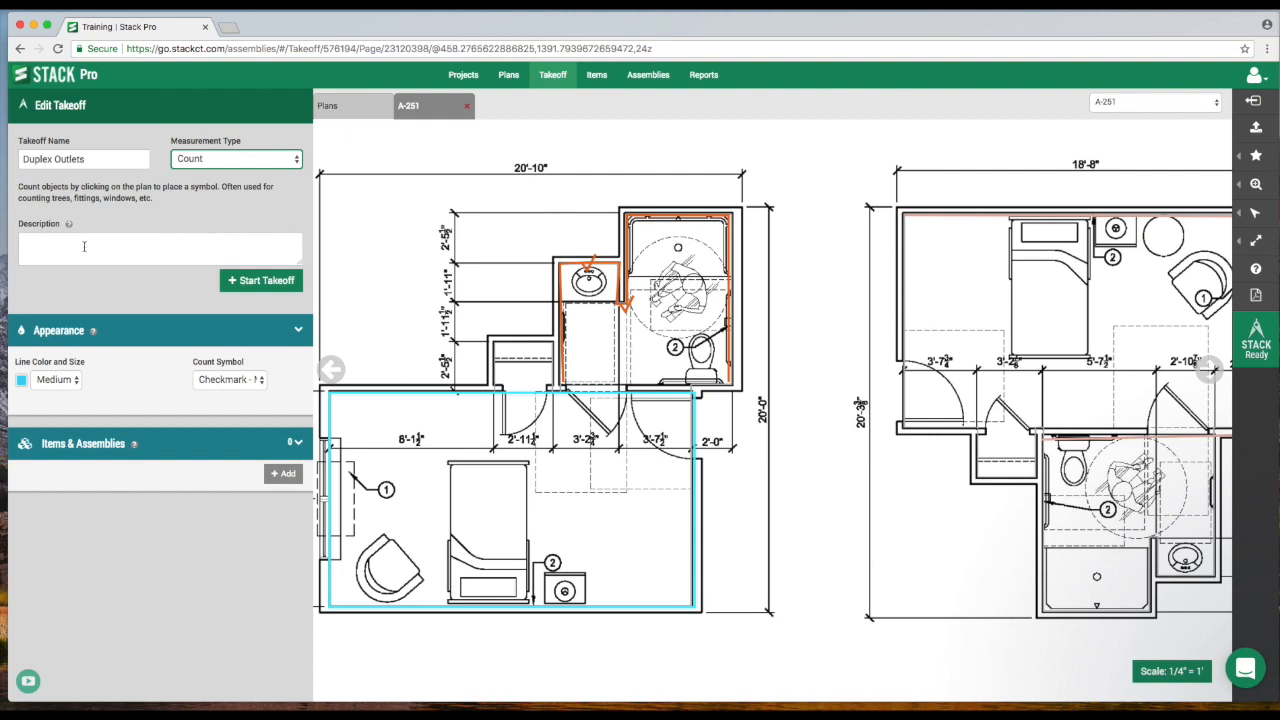
Set the Duplex Outlets count symbol to Cross - Medium and start the takeoff.
left_click(84, 246)
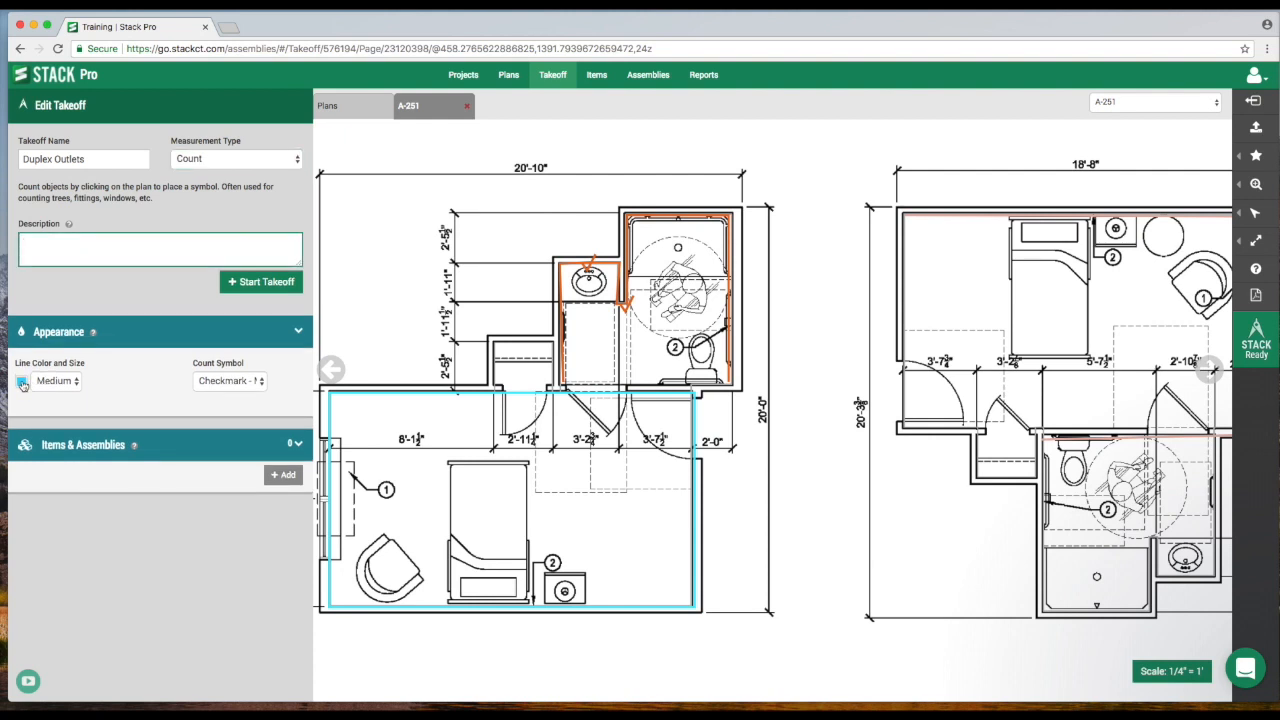
left_click(240, 383)
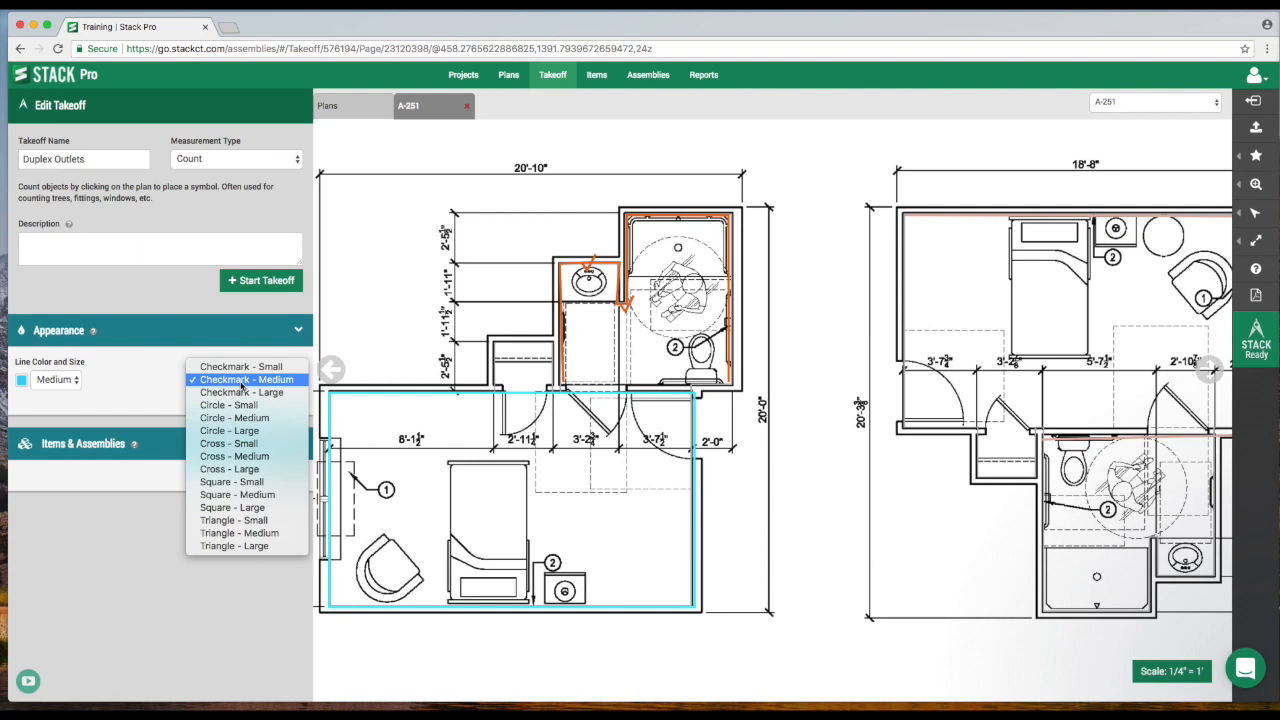
left_click(253, 459)
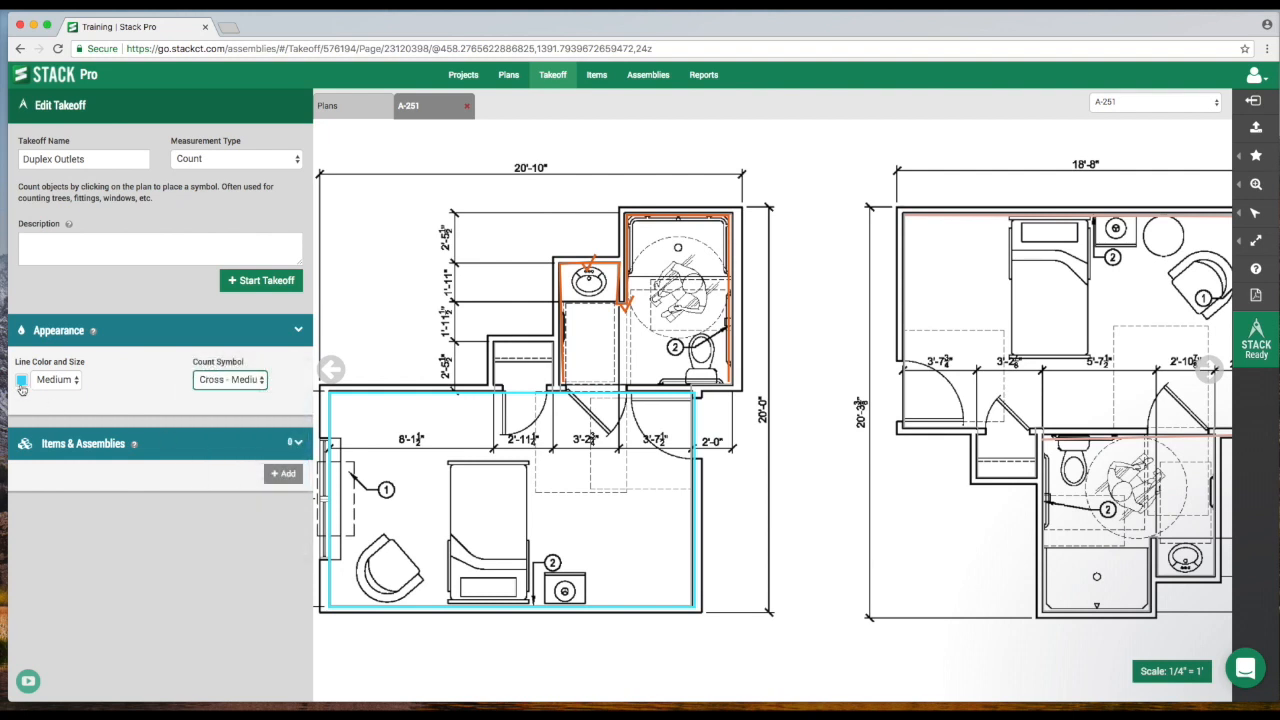
left_click(259, 283)
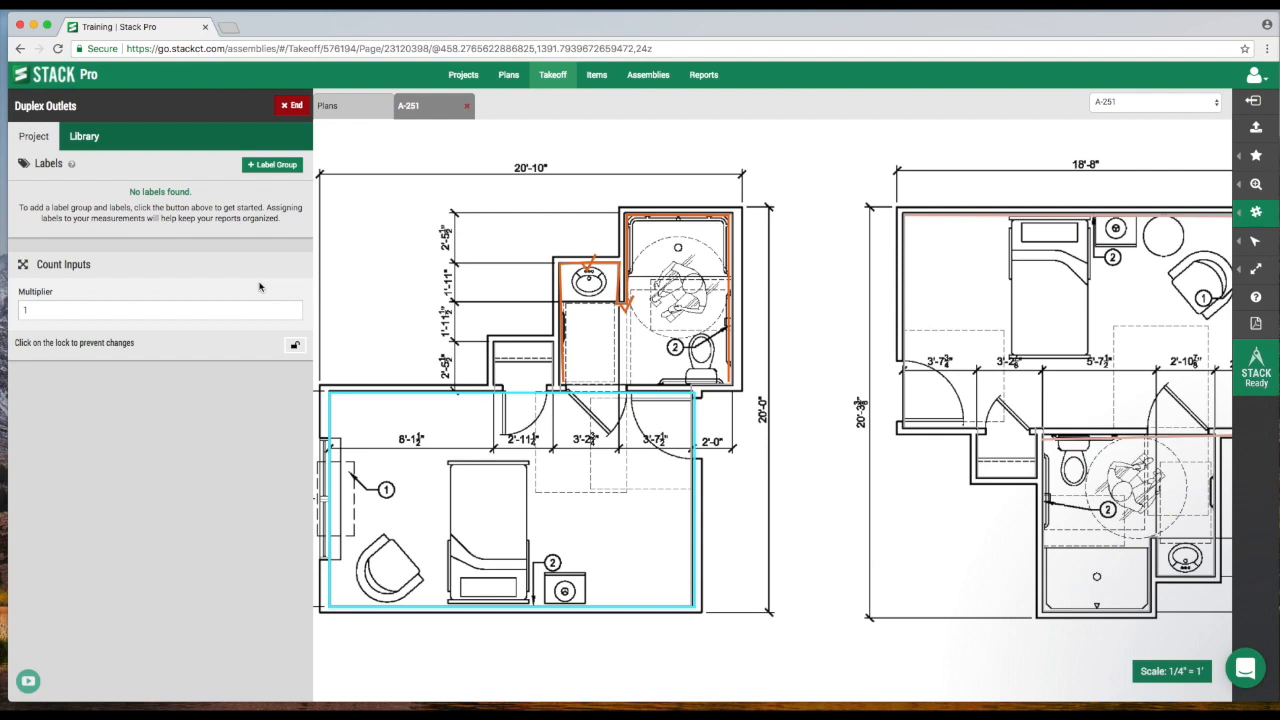
Place five duplex outlet counts along the walls of Resident Unit Plan E and end the takeoff.
left_click(397, 401)
left_click(366, 597)
left_click(680, 556)
left_click(572, 272)
left_click(713, 340)
left_click(288, 110)
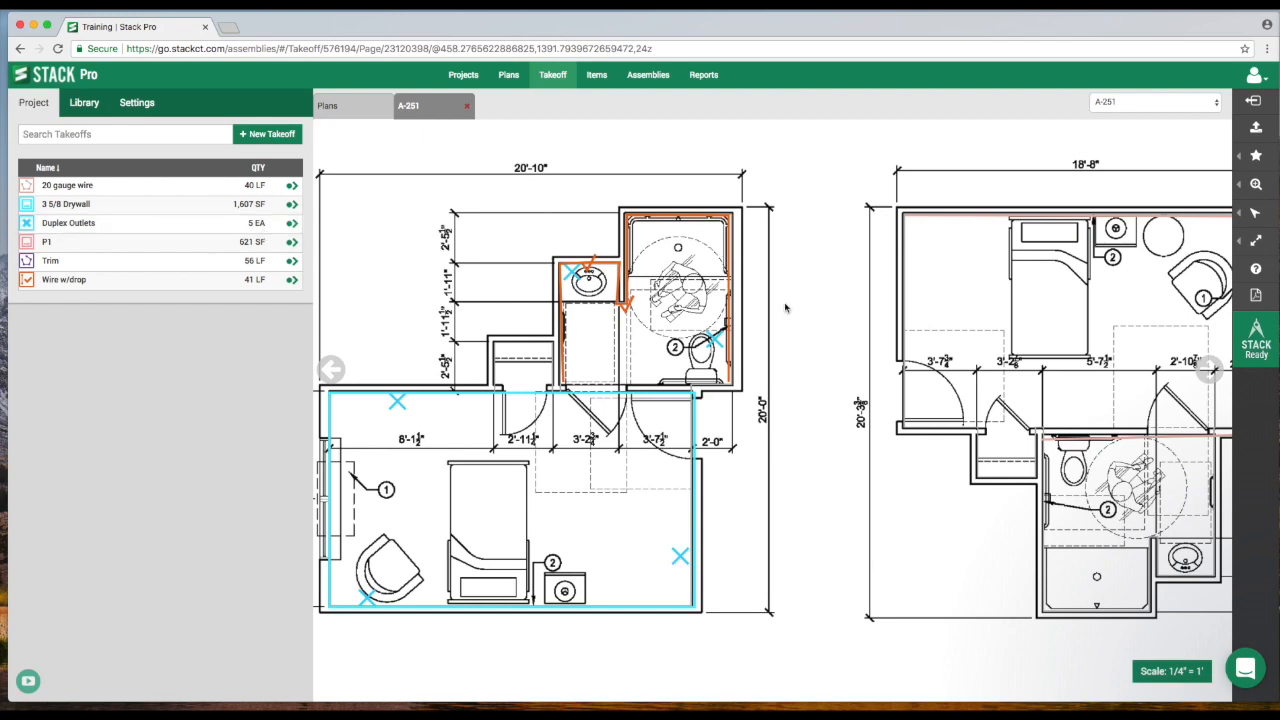
Create a new Linear takeoff named 1 1/2 PVC.
left_click_drag(957, 328, 624, 320)
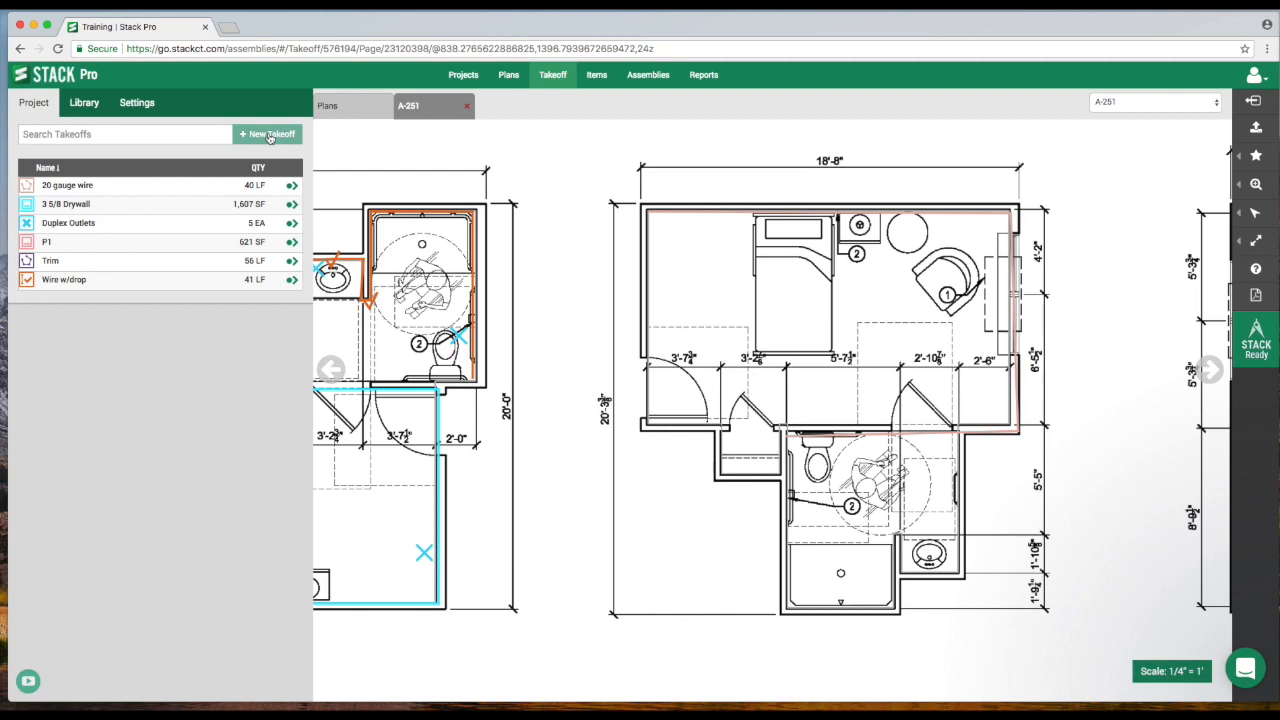
left_click(269, 139)
left_click(116, 160)
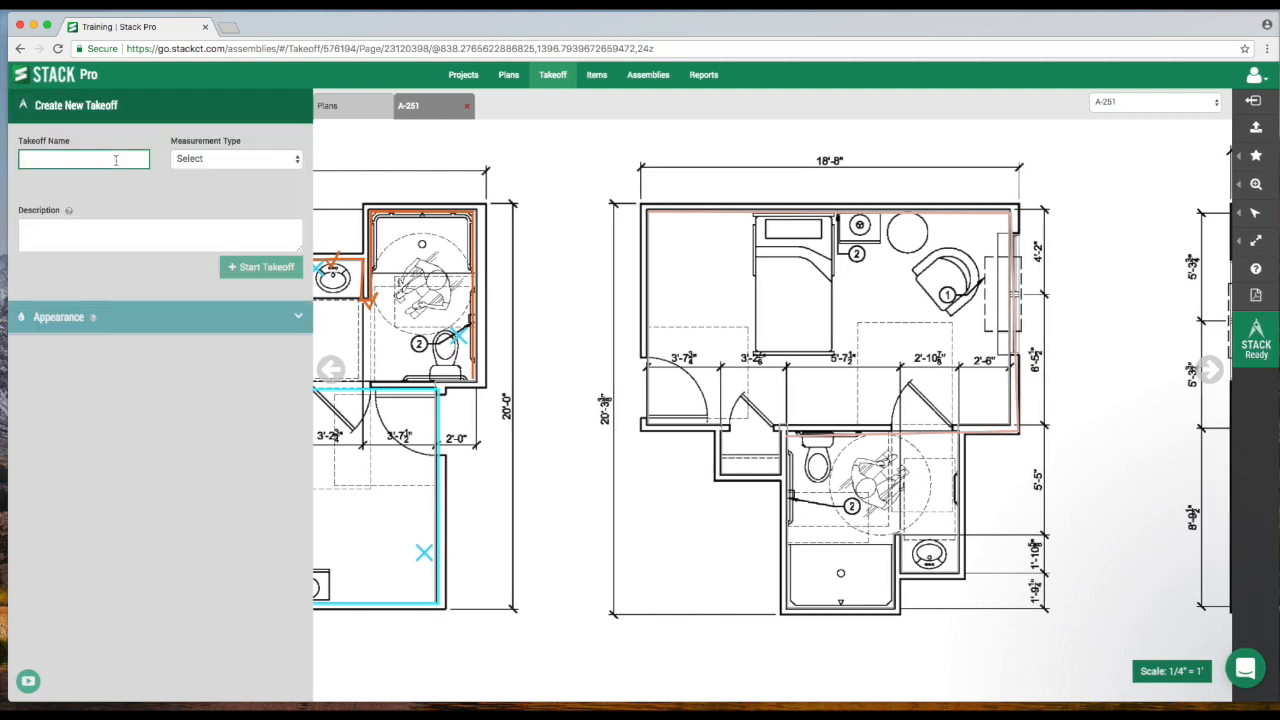
type("1 1/2 PVC")
left_click(215, 162)
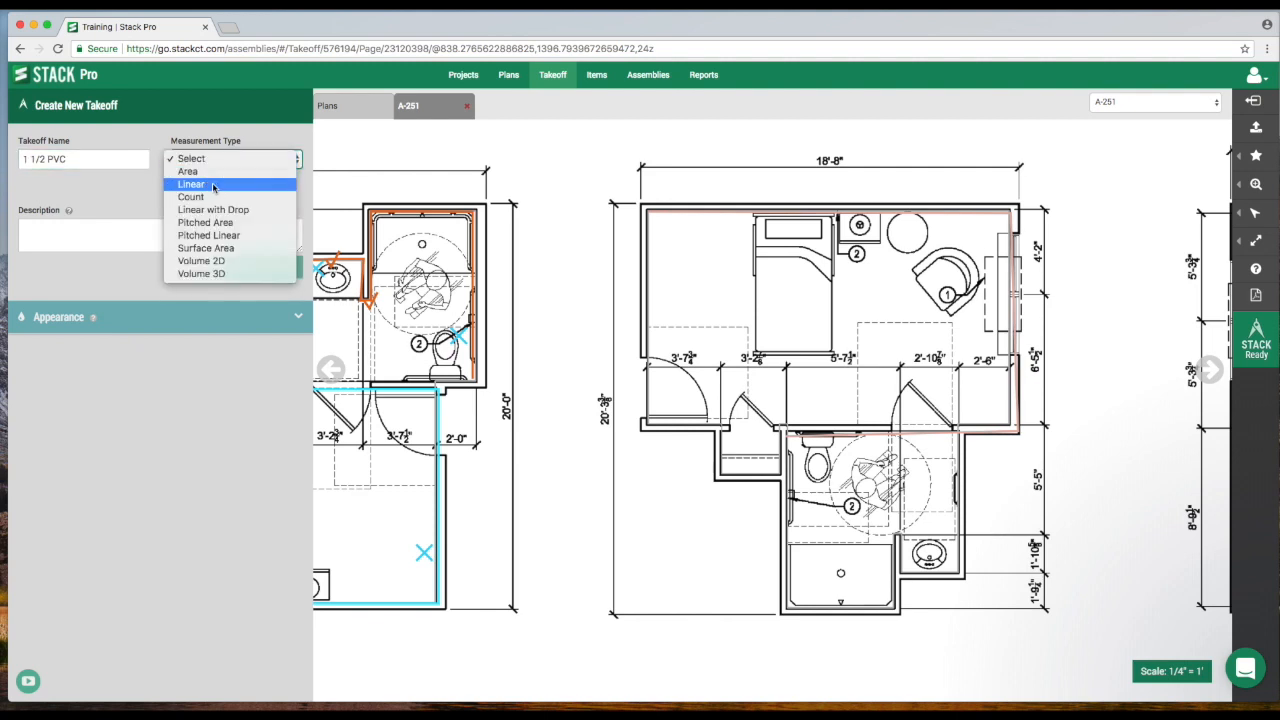
left_click(213, 185)
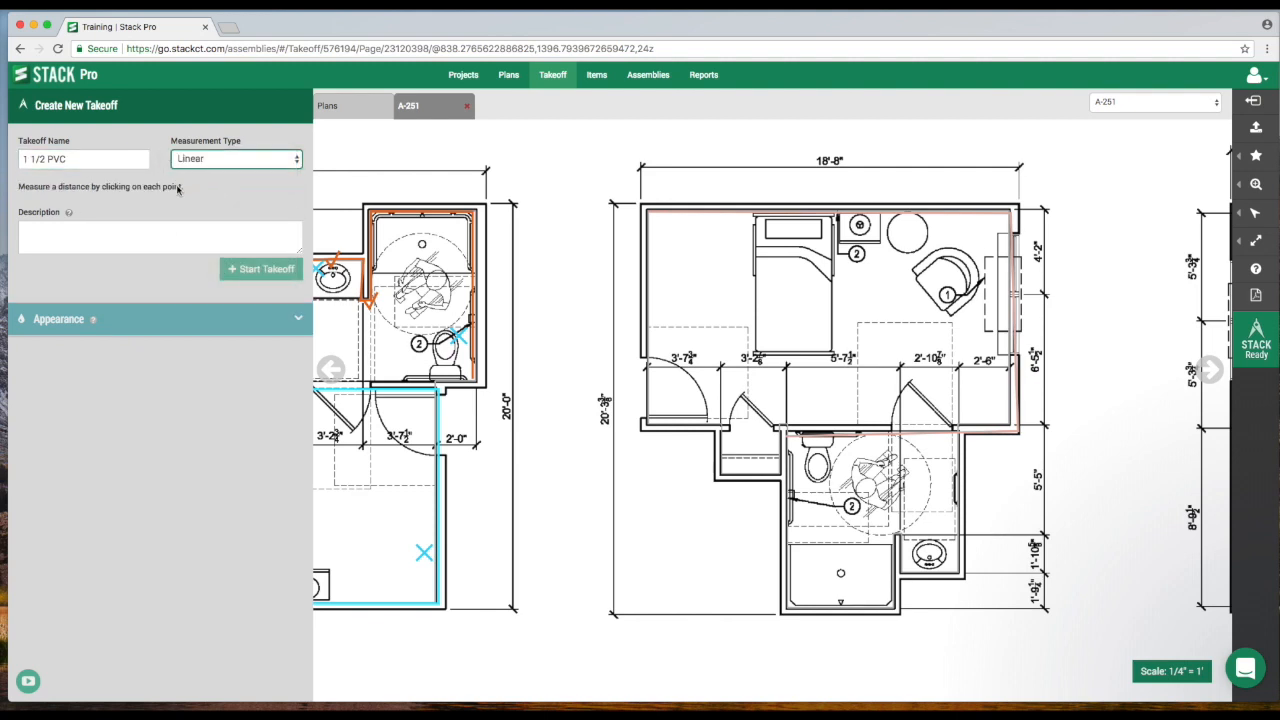
Start the 1 1/2 PVC takeoff and trace the pipe run around the bathroom of Resident Unit Plan F.
left_click(255, 272)
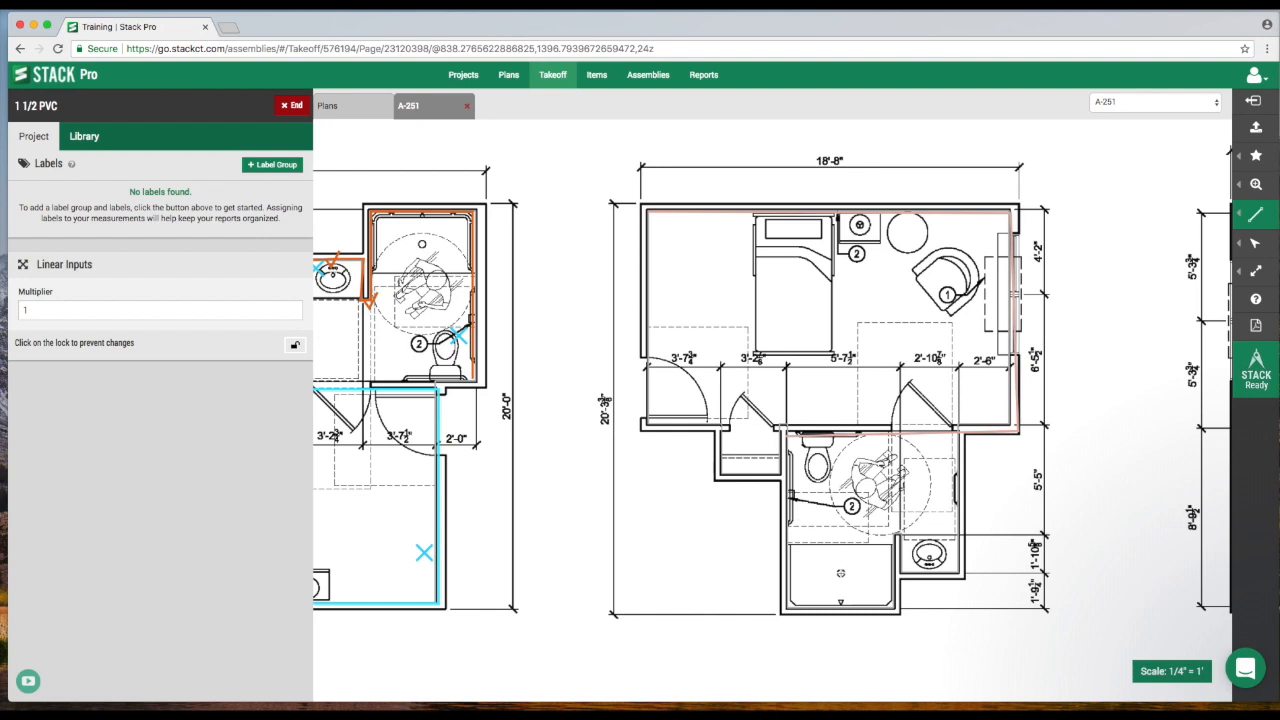
left_click(841, 573)
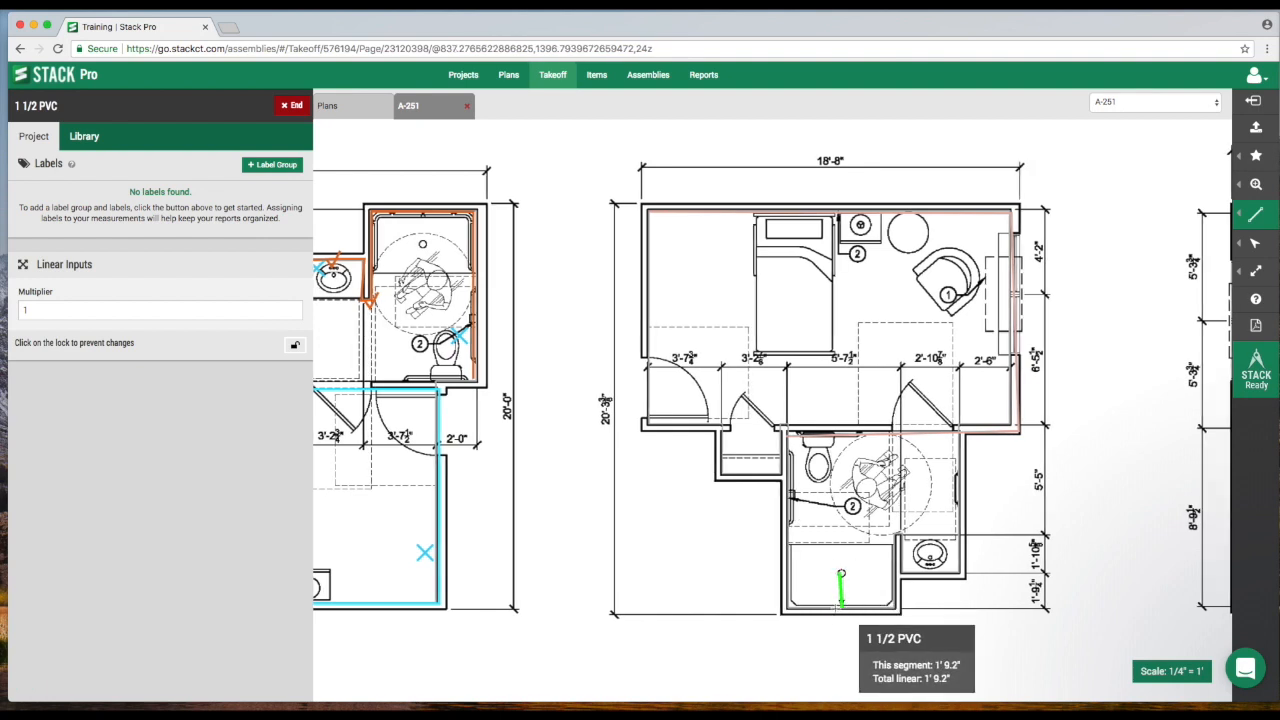
left_click(841, 607)
left_click(789, 607)
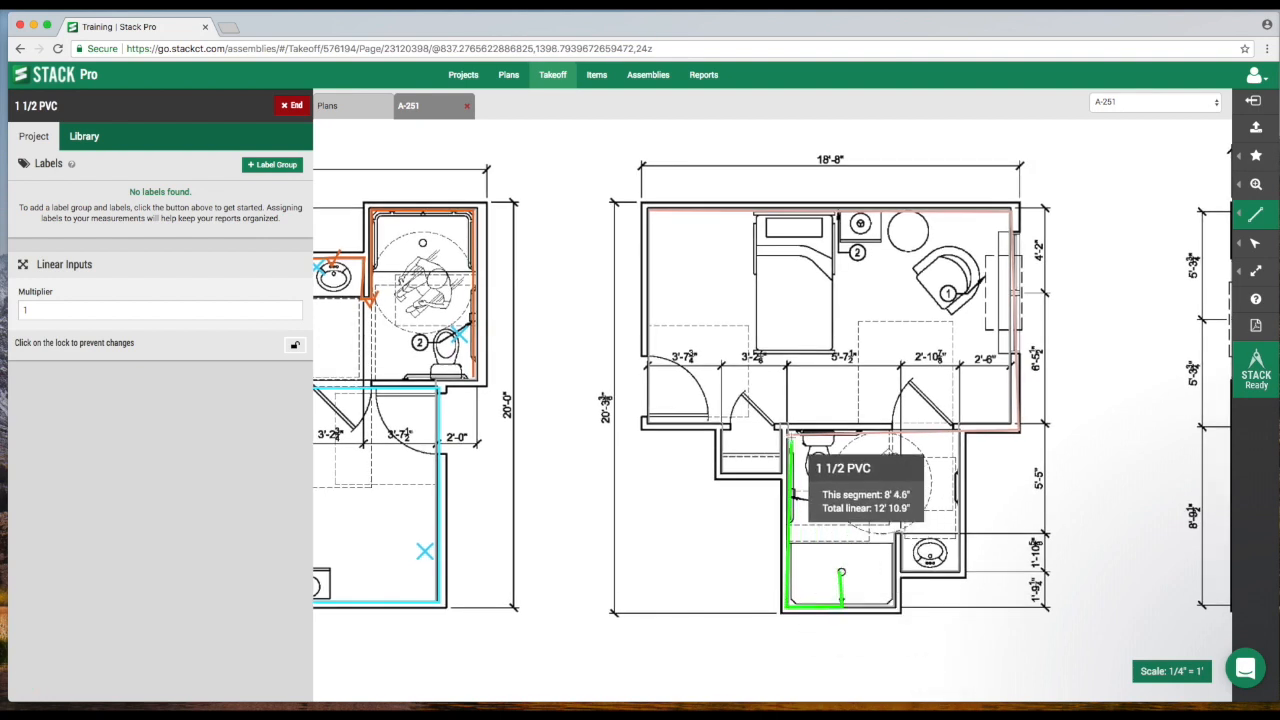
left_click(789, 437)
left_click(957, 437)
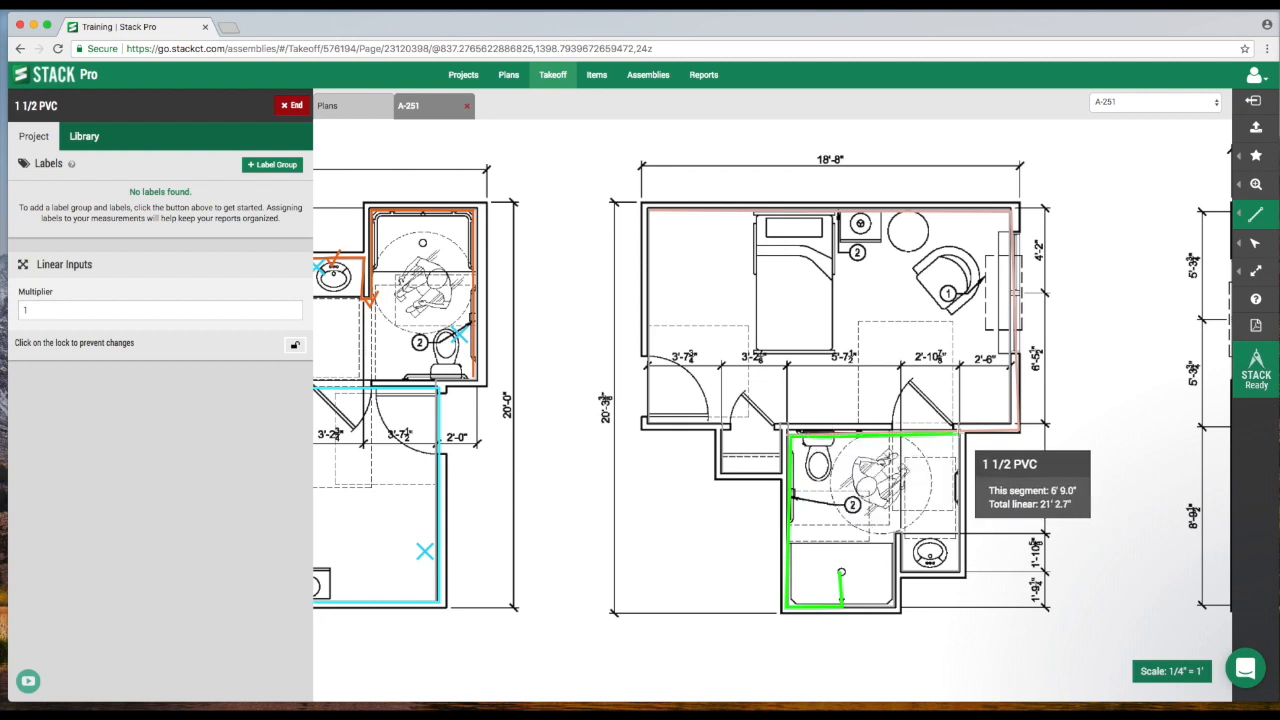
left_click(962, 576)
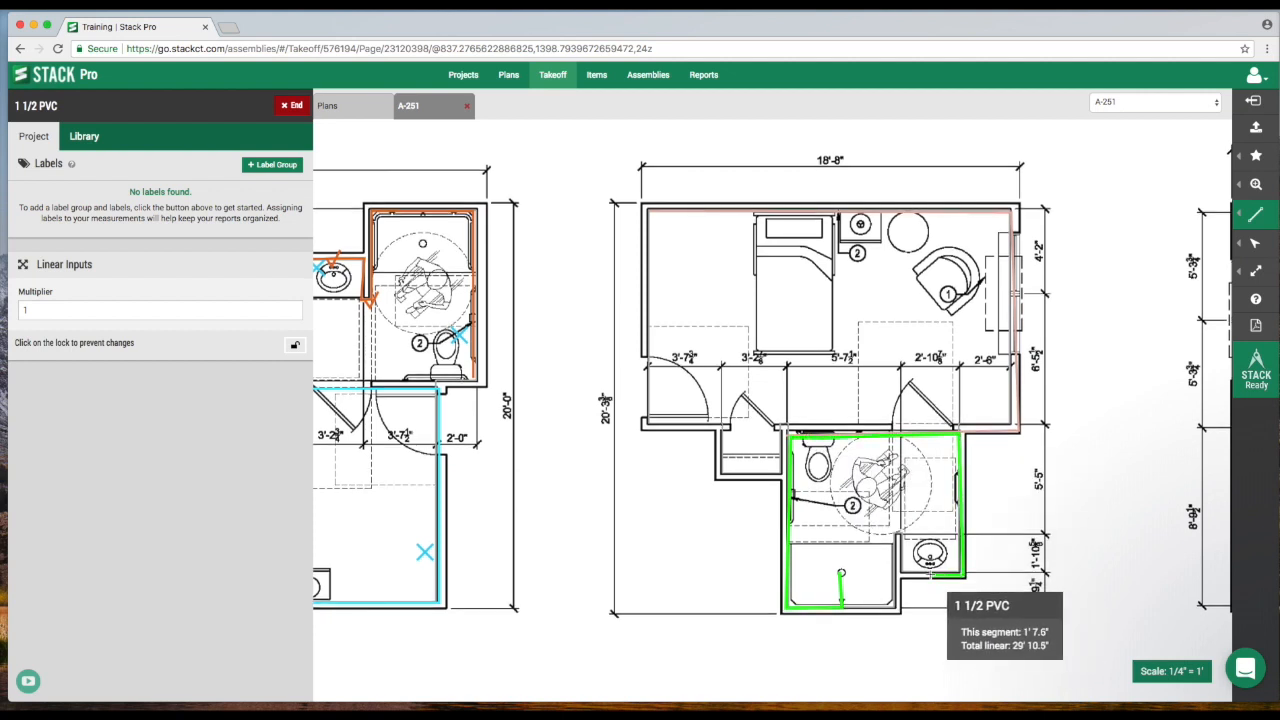
double_click(931, 575)
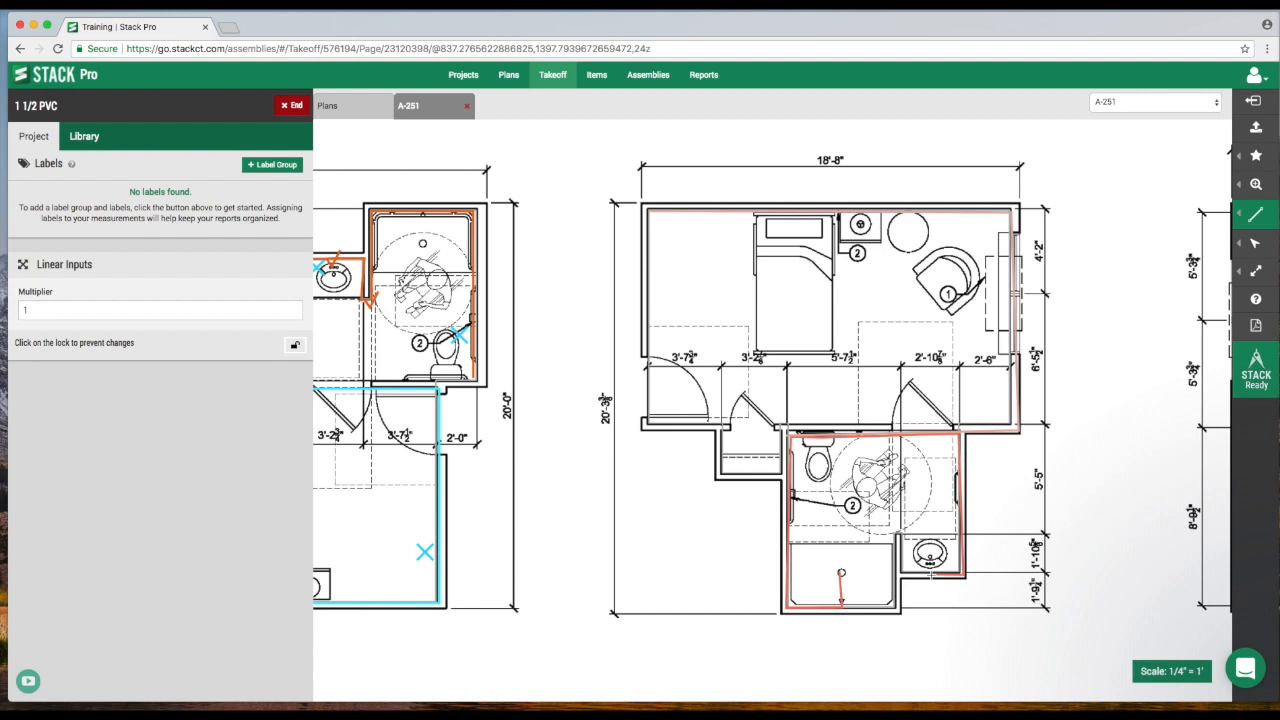
End the current takeoff and create and start a new Linear takeoff named 10 x 20 Rect Duct.
left_click(293, 106)
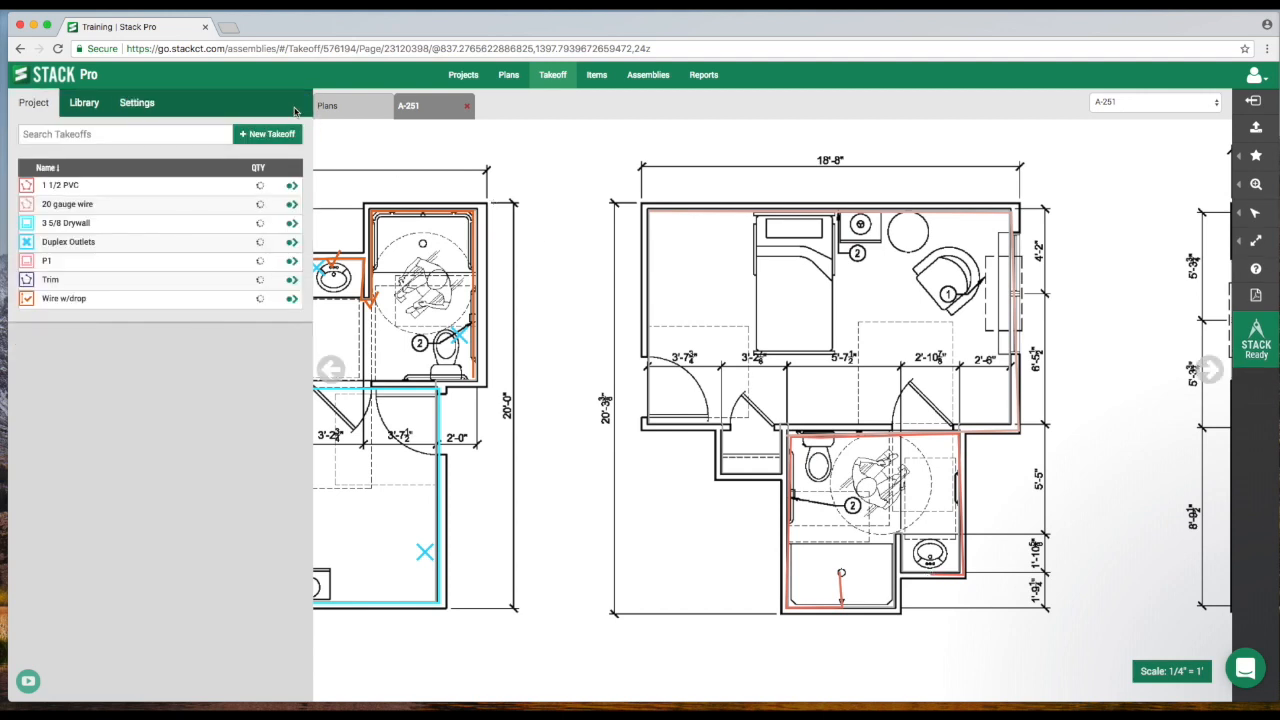
left_click(272, 139)
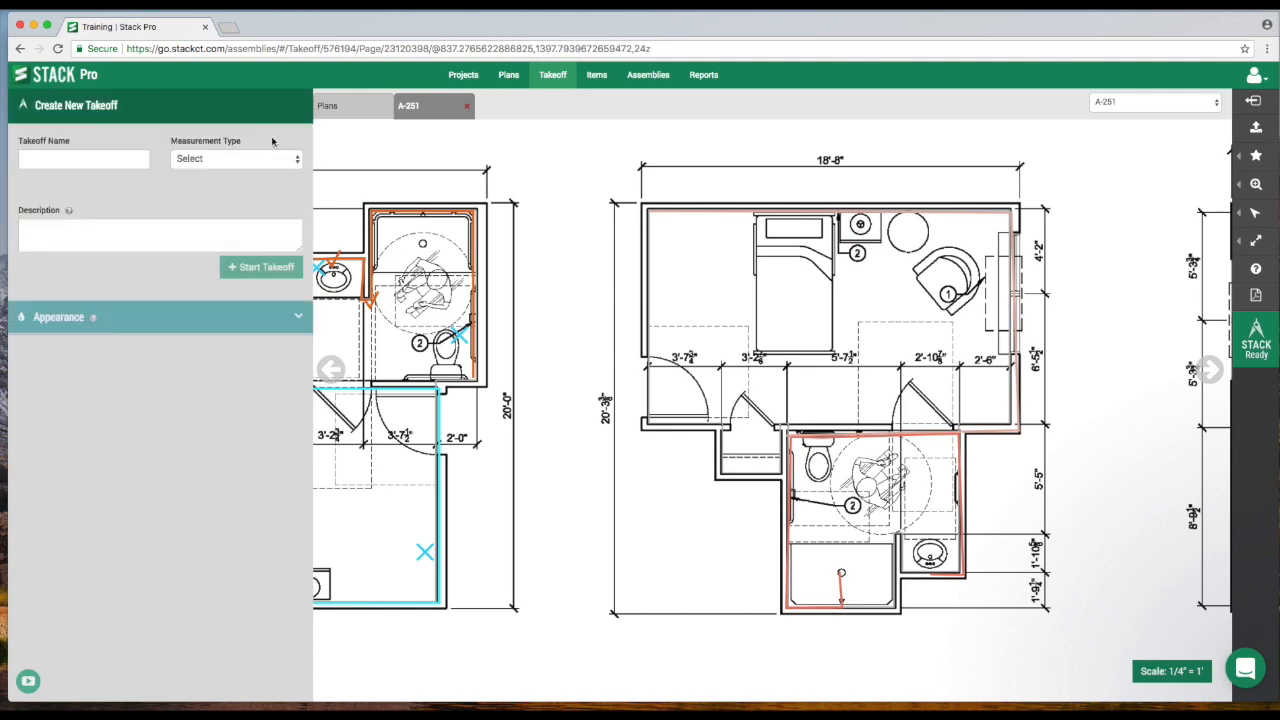
left_click(130, 161)
type("10")
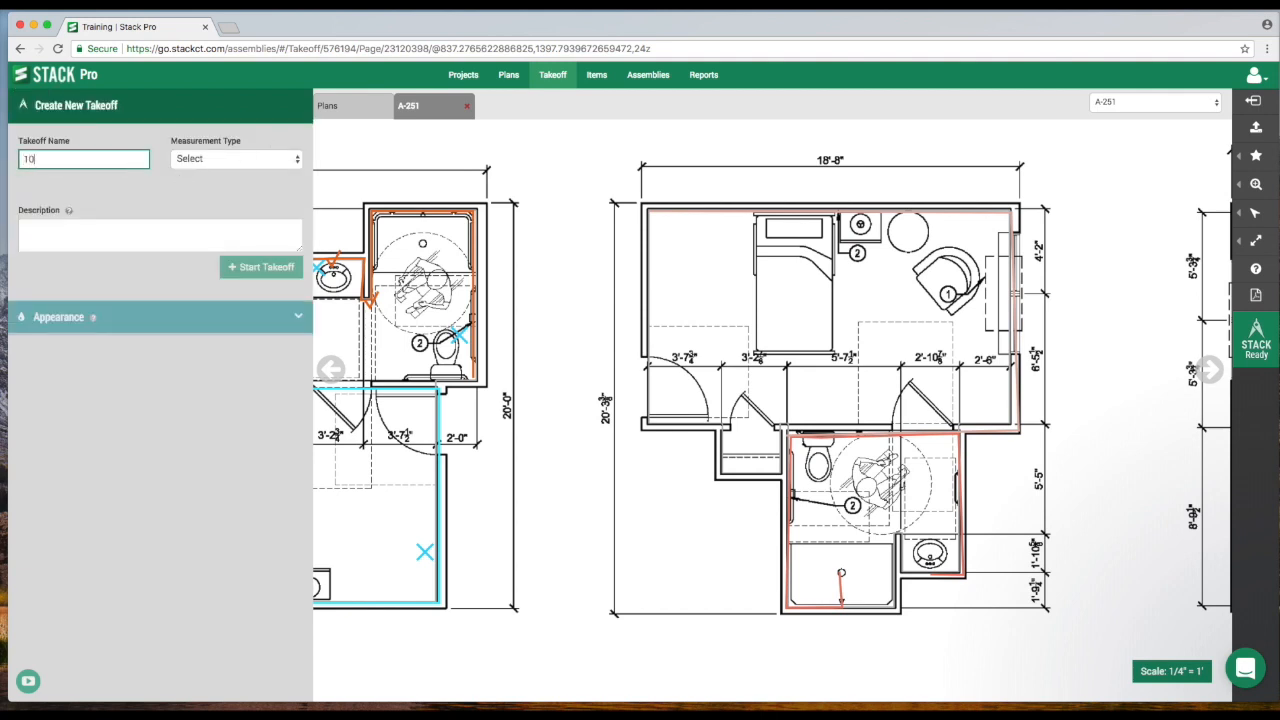
type(" x 20 Rect Duct")
left_click(190, 163)
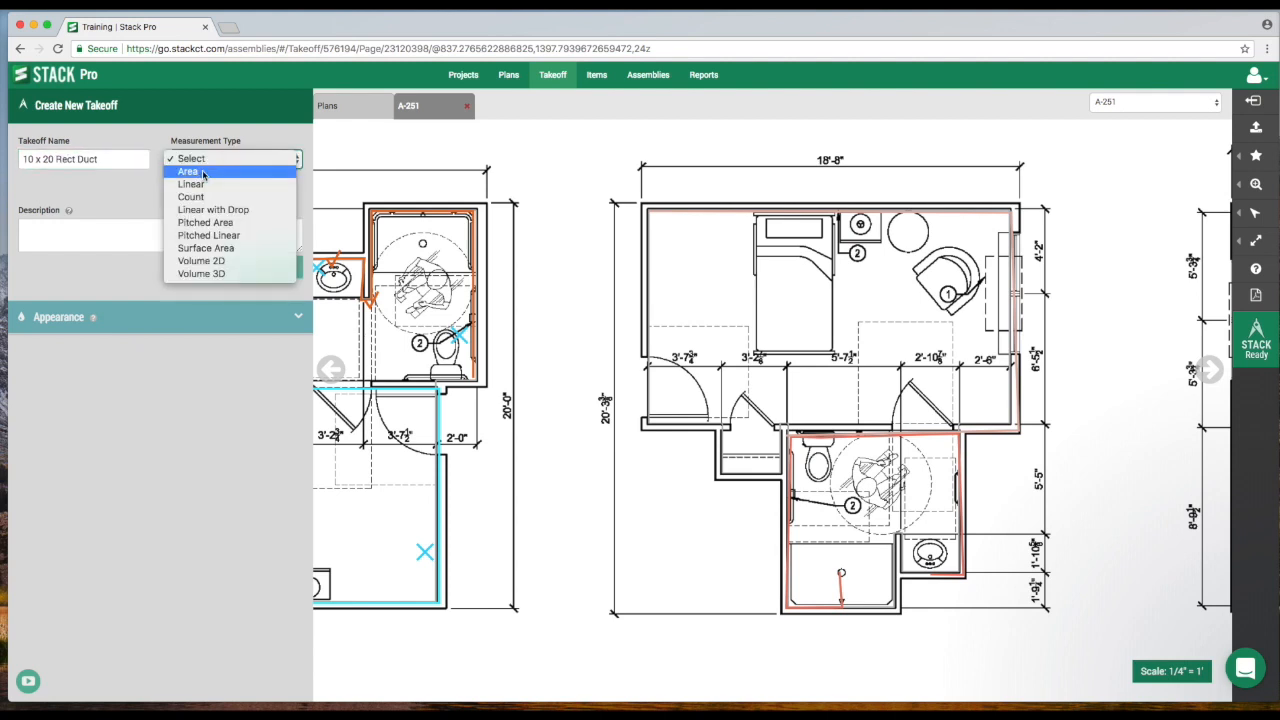
left_click(210, 189)
left_click(262, 267)
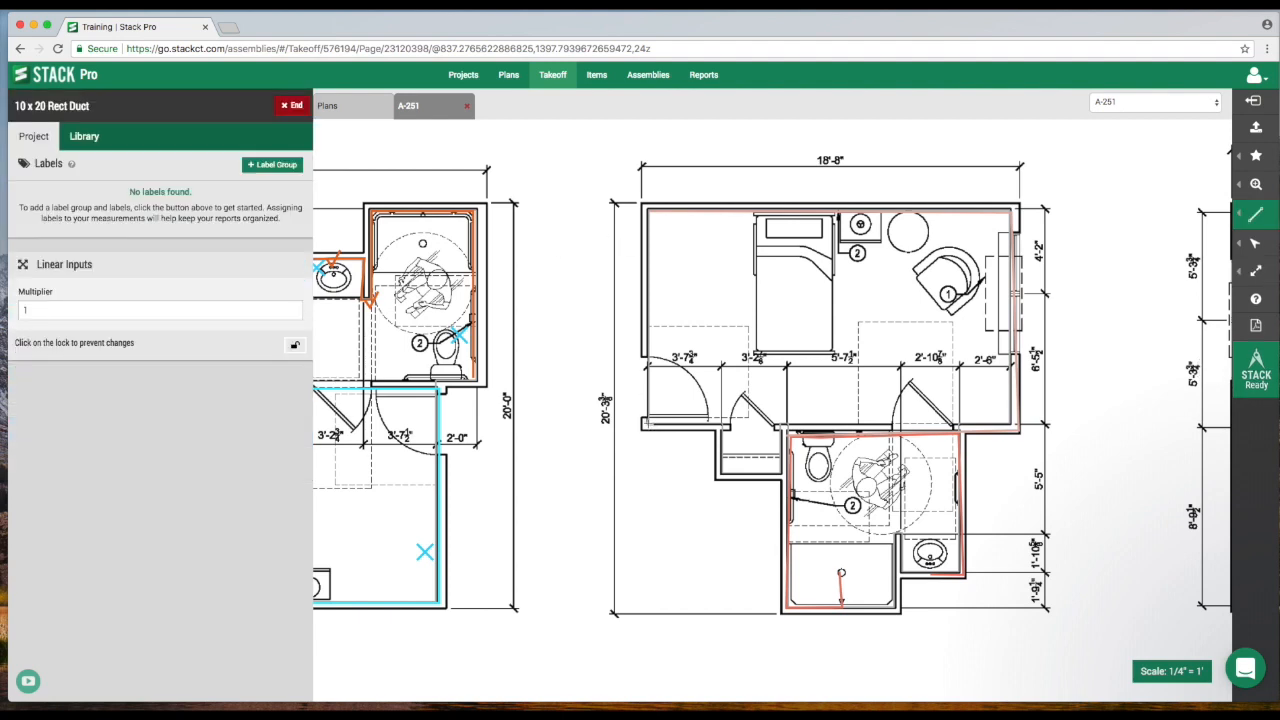
Trace the 10 x 20 Rect Duct run around the bedroom of Resident Unit Plan F and end the takeoff.
left_click(650, 423)
left_click(649, 216)
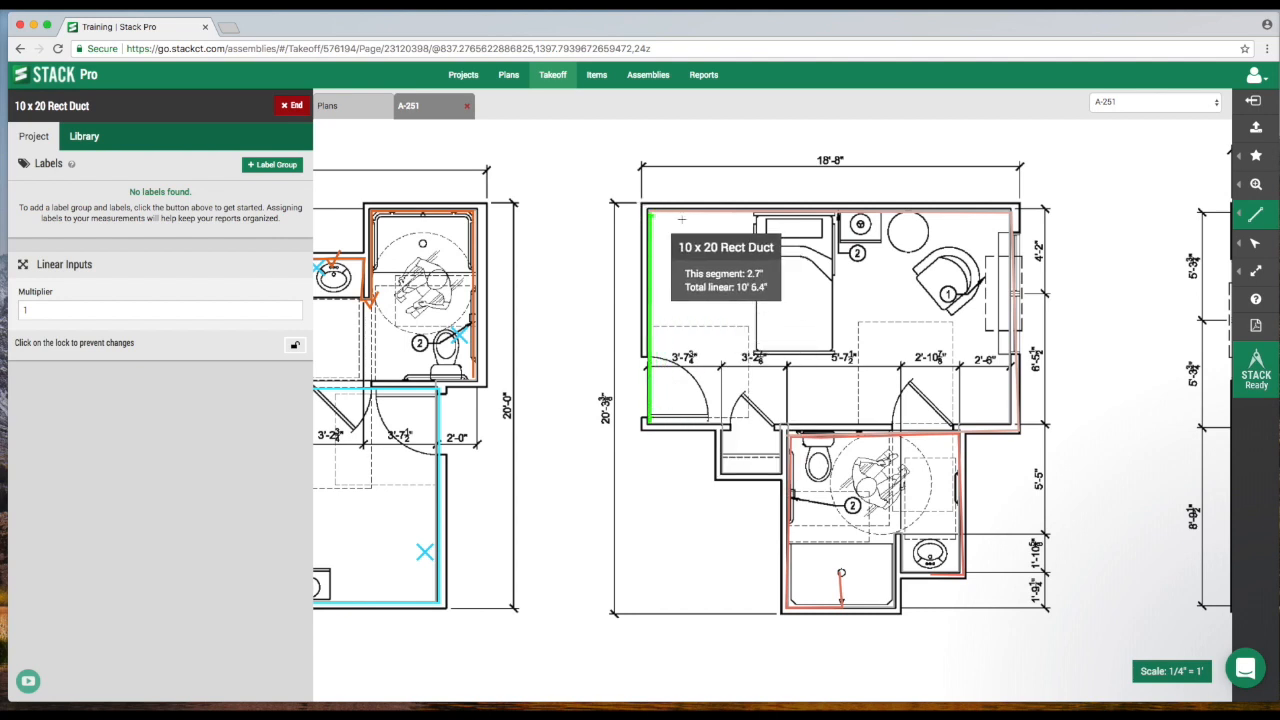
left_click(1015, 214)
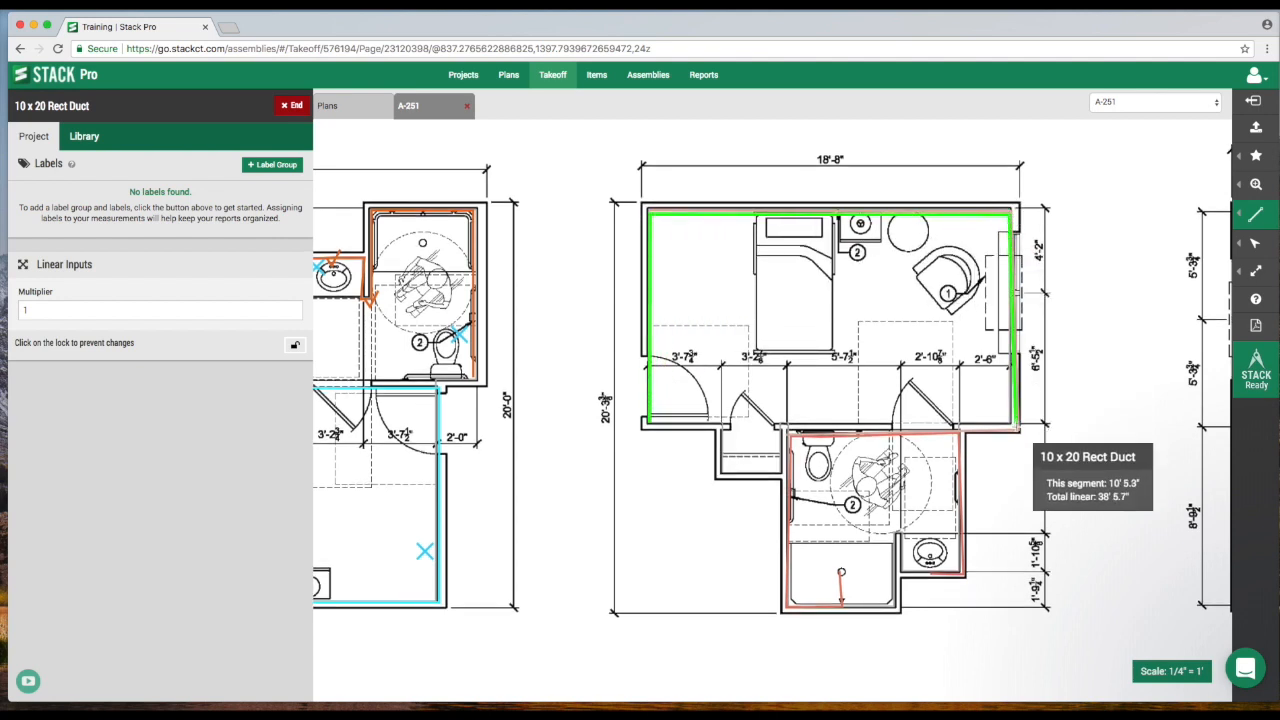
left_click(1017, 430)
left_click(778, 425)
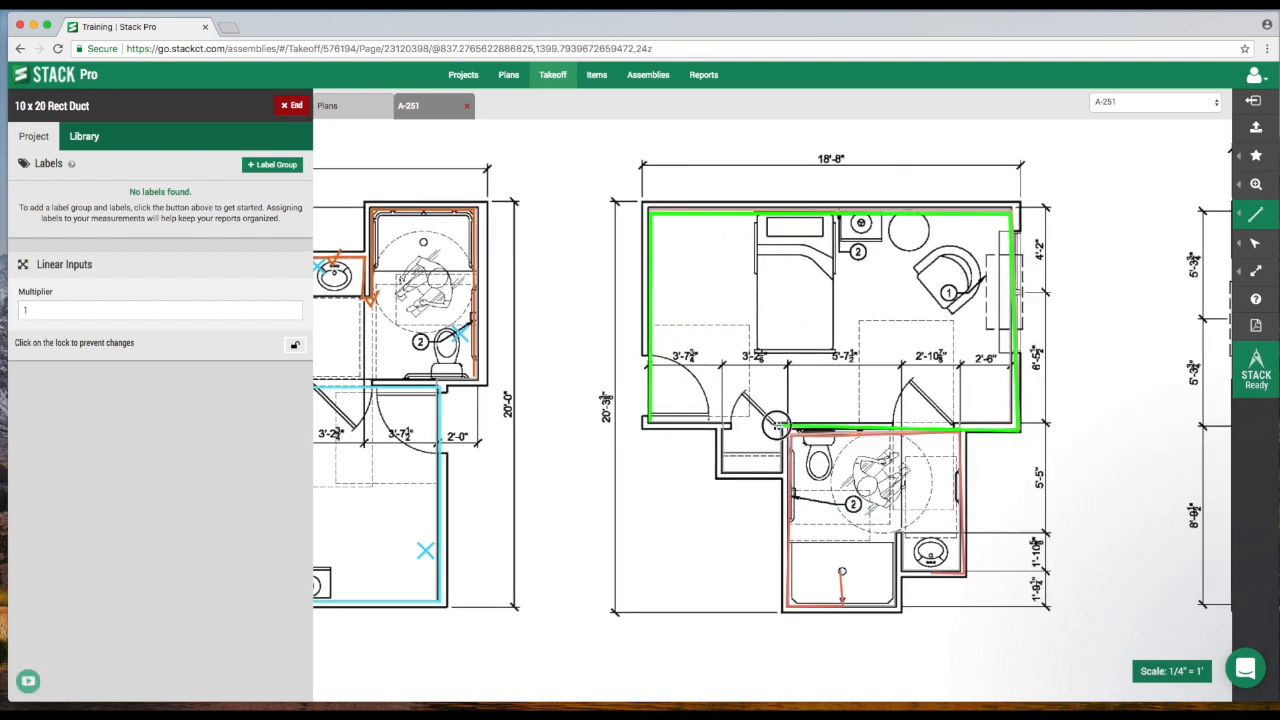
double_click(778, 425)
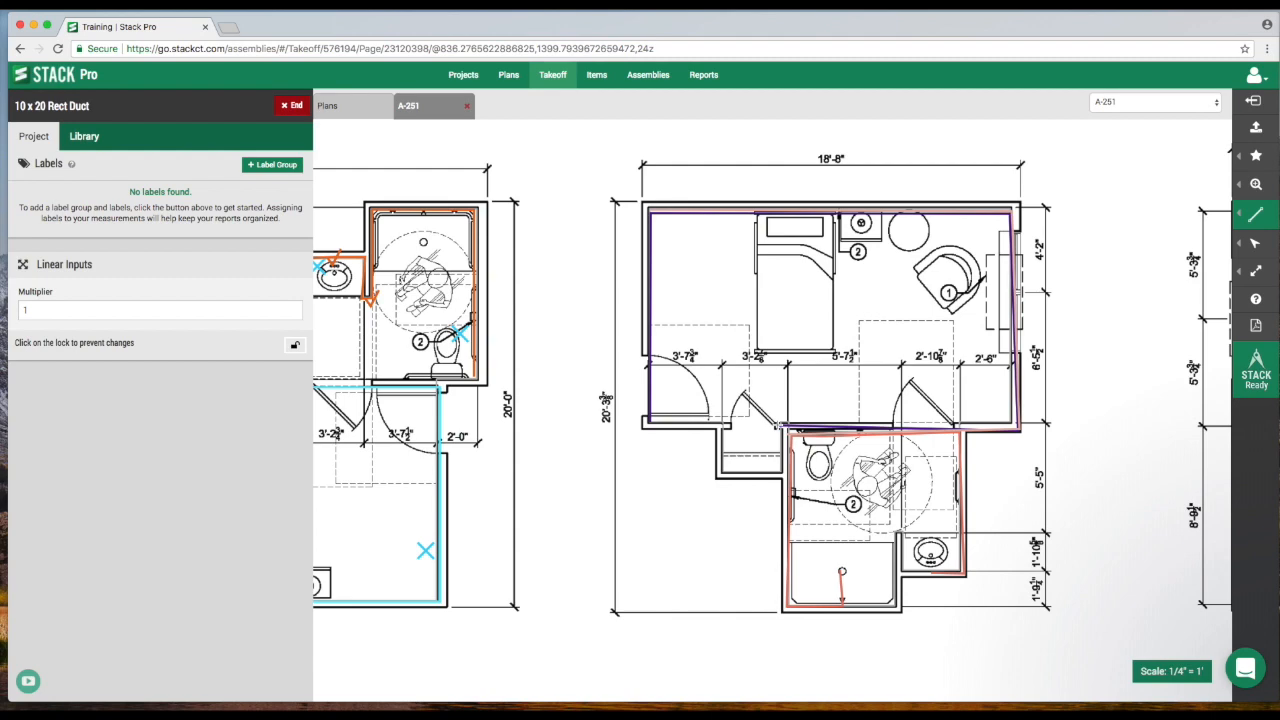
scroll(763, 340, "down", 5)
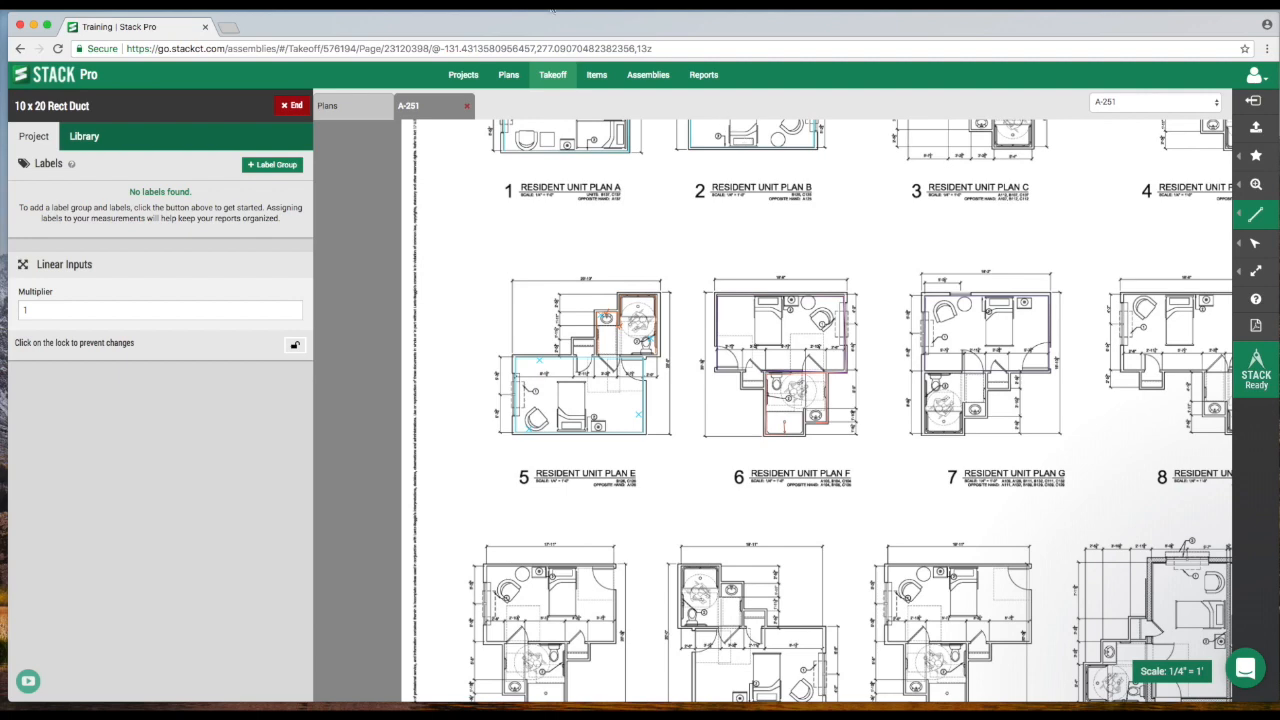
left_click(291, 105)
Reopen the 1 1/2 PVC takeoff and try the sidebar toggle and zoom controls on the sheet.
mouse_move(679, 234)
left_mouse_down()
mouse_move(694, 347)
mouse_move(681, 452)
left_mouse_up()
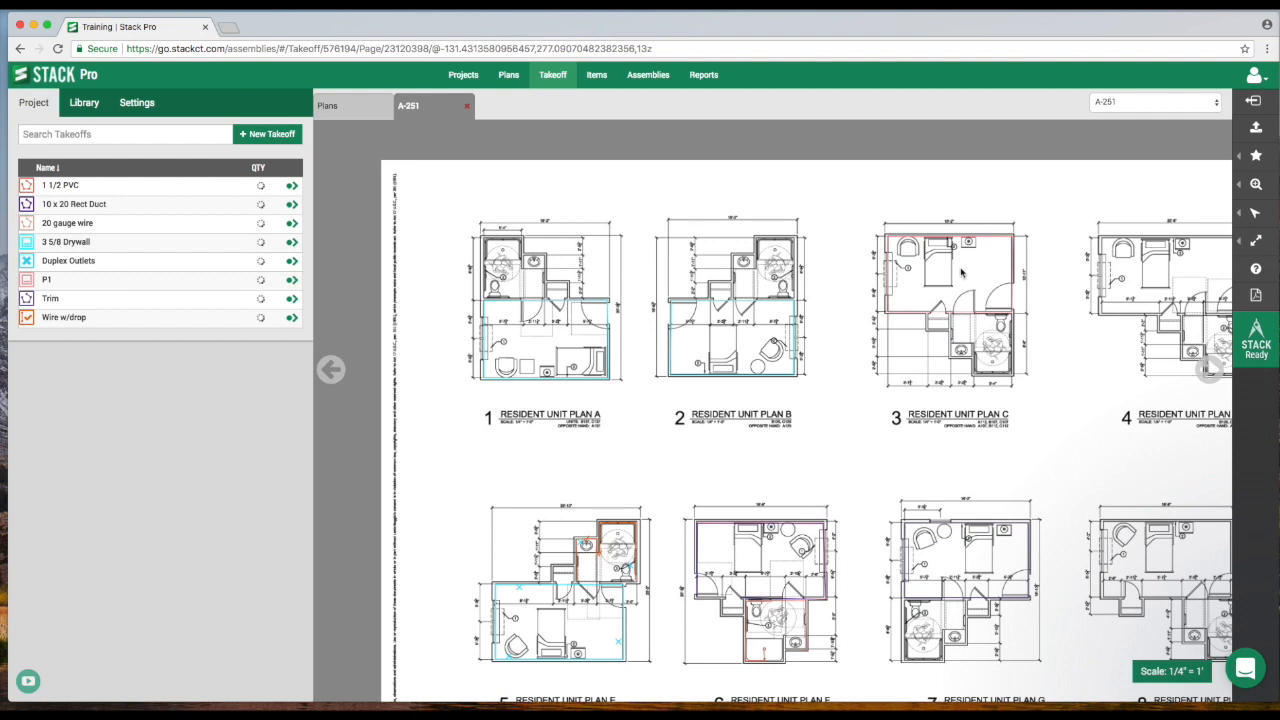
mouse_move(1256, 186)
left_click(291, 186)
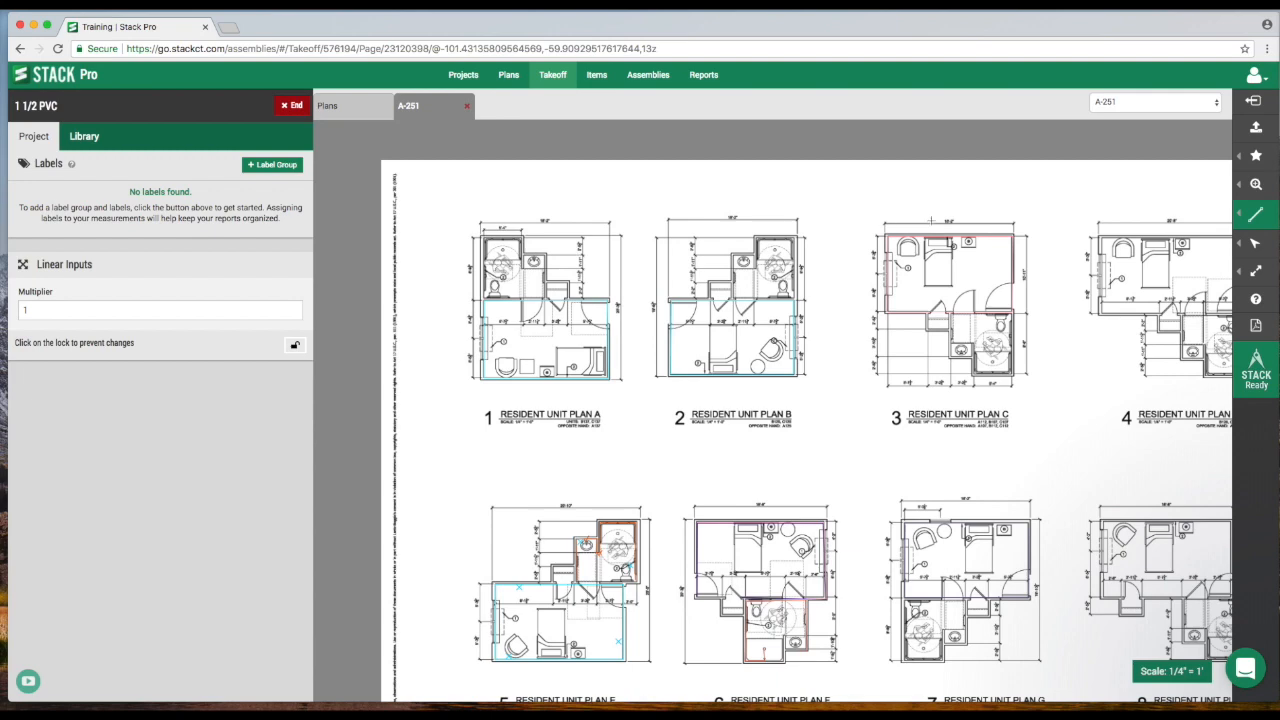
left_click(1254, 102)
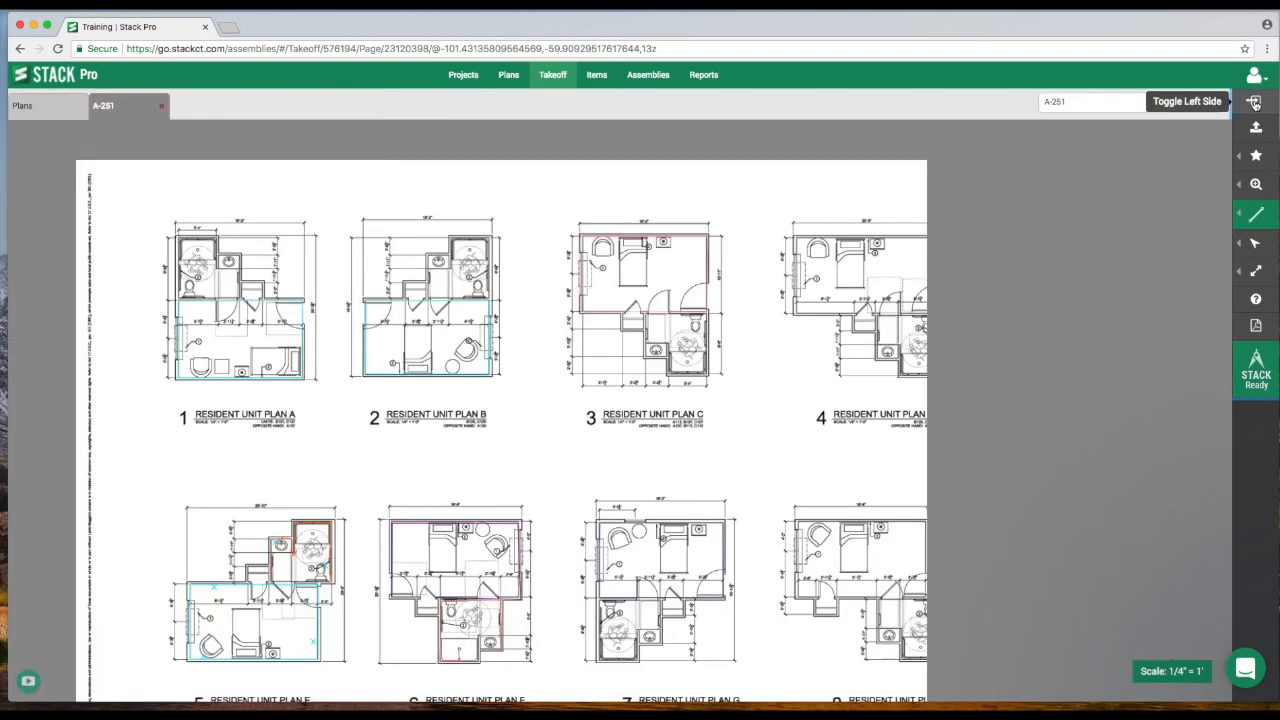
mouse_move(352, 267)
left_mouse_down()
mouse_move(446, 229)
mouse_move(347, 269)
mouse_move(348, 245)
left_mouse_up()
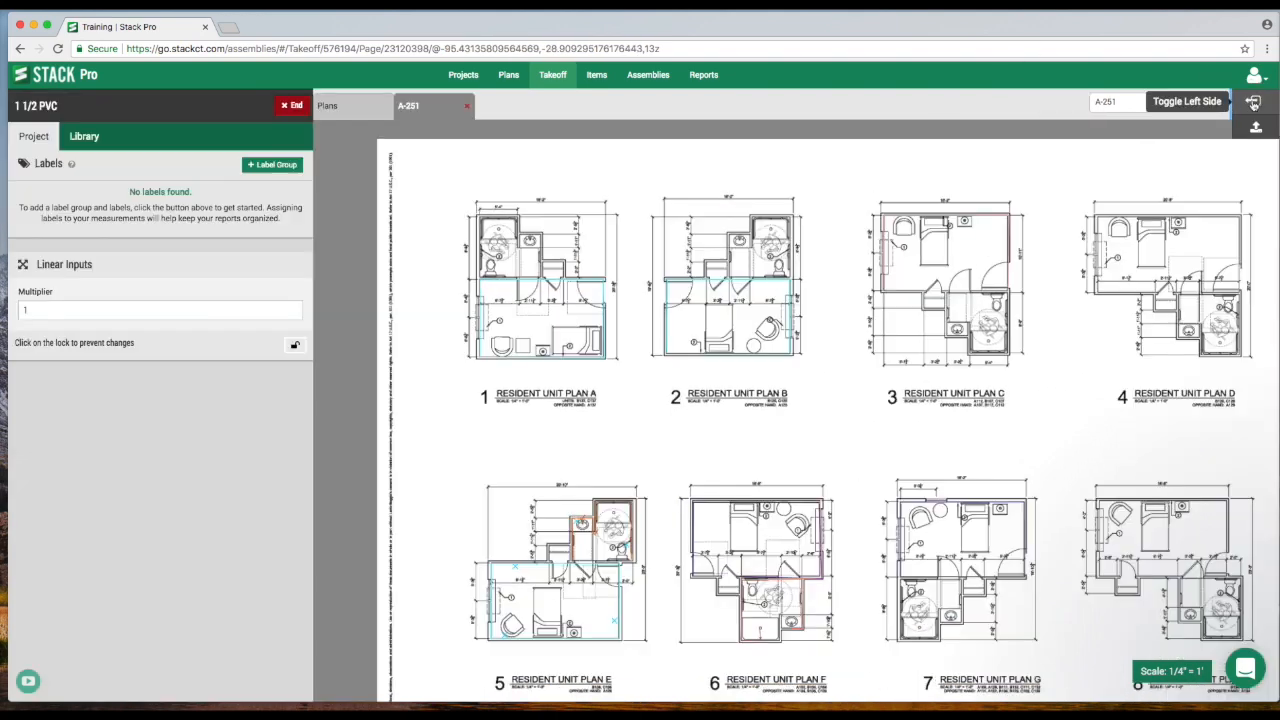
left_click(1253, 101)
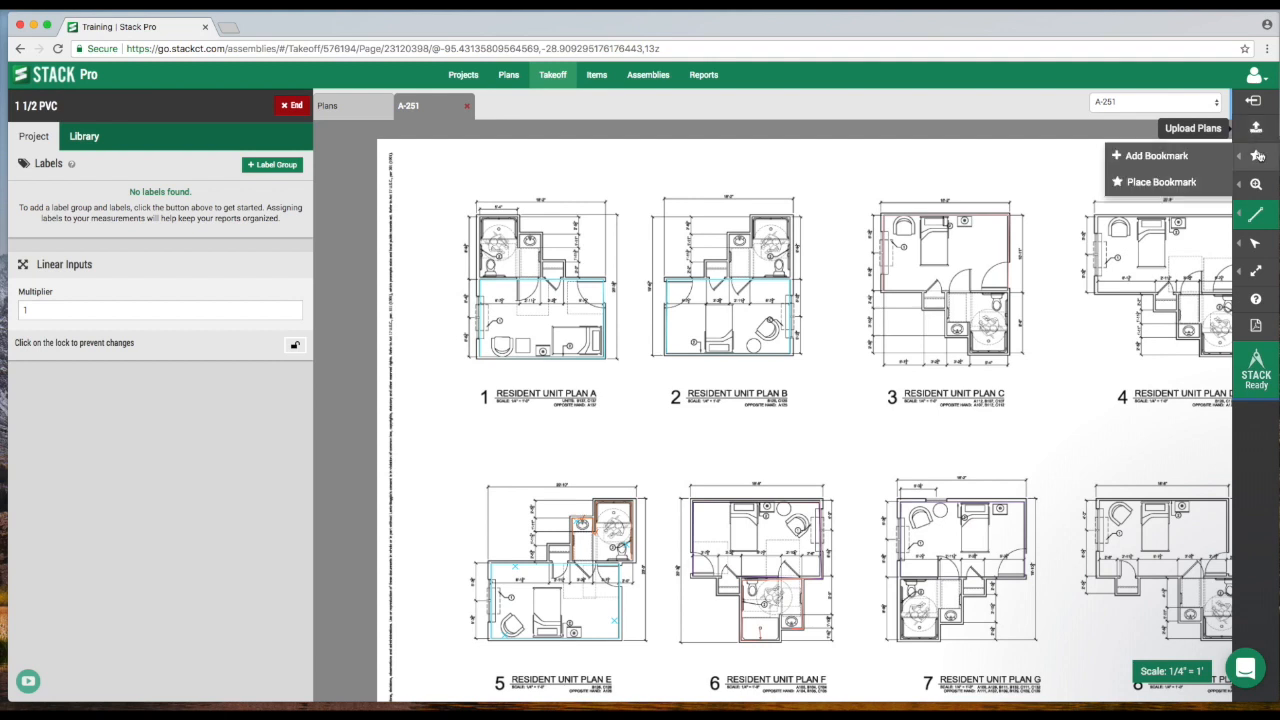
mouse_move(1257, 185)
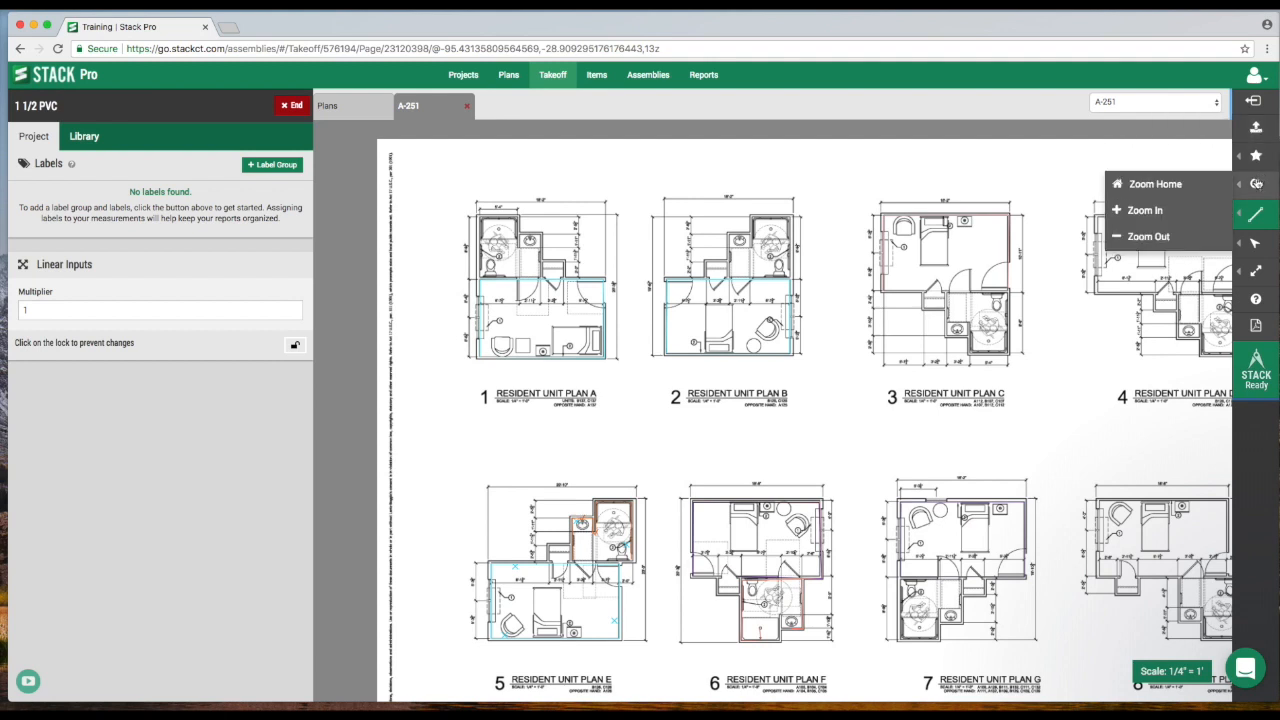
double_click(1145, 210)
left_click(1147, 237)
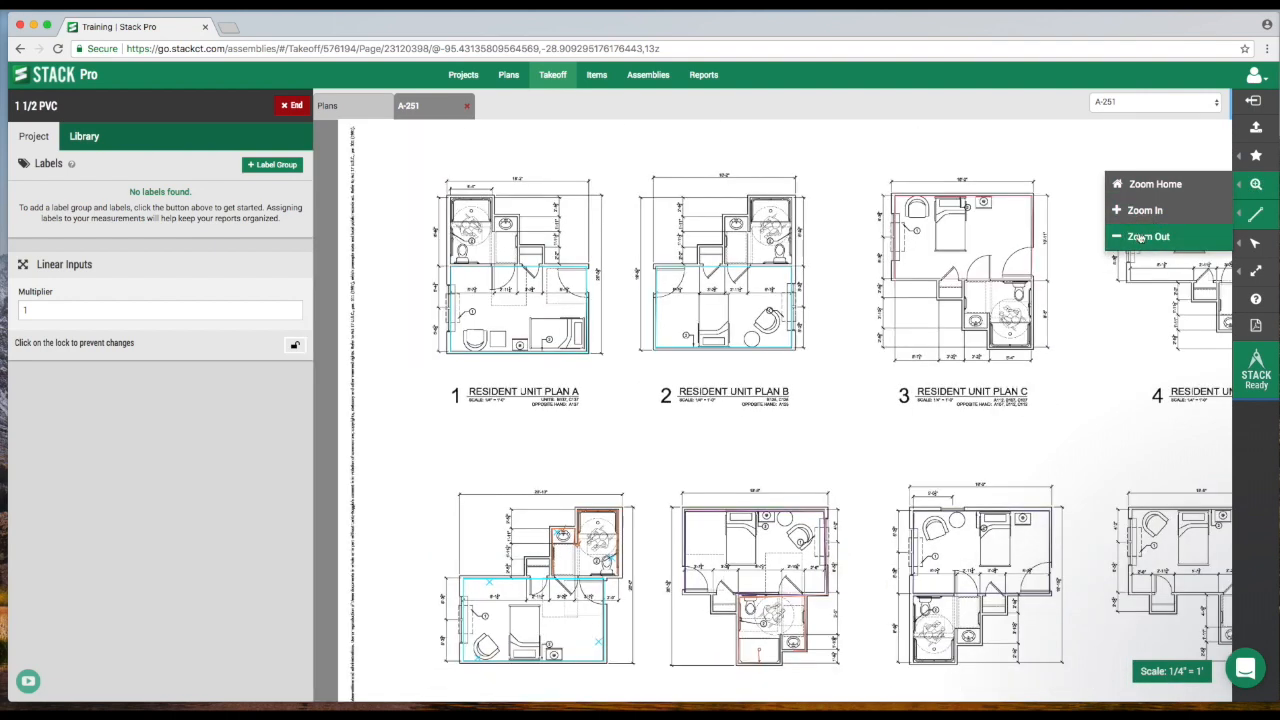
mouse_move(1256, 214)
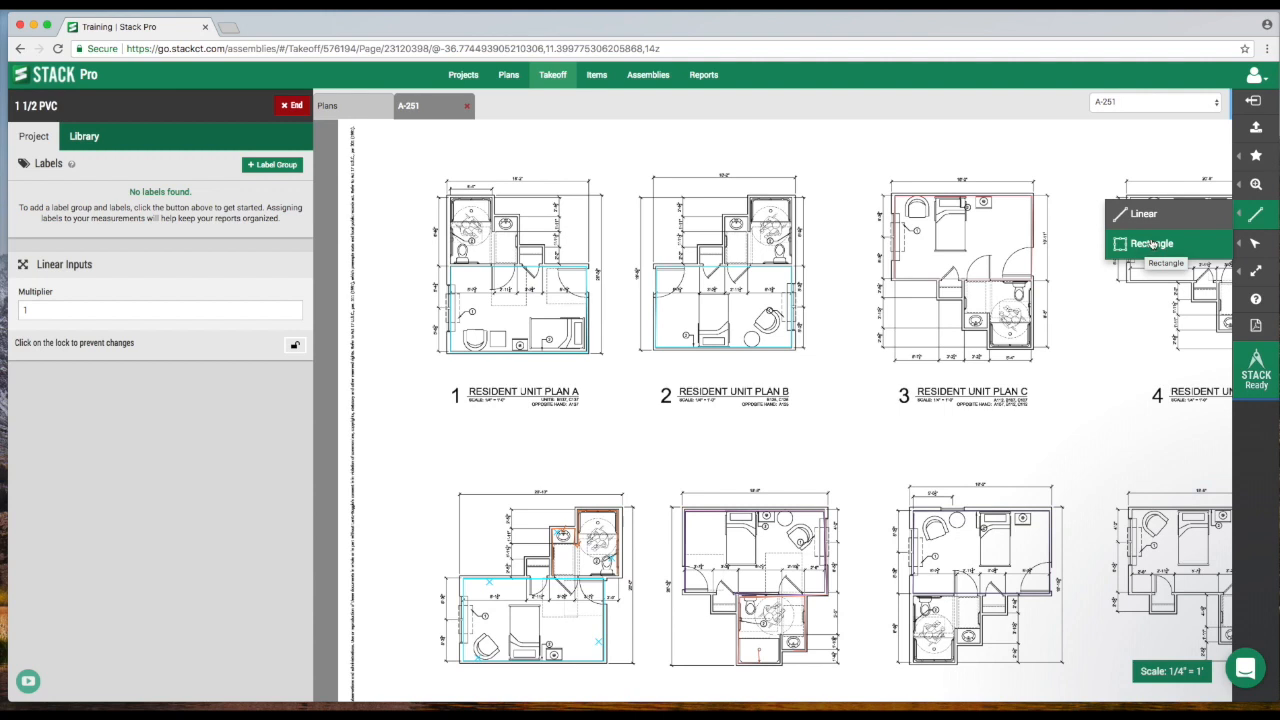
mouse_move(1256, 243)
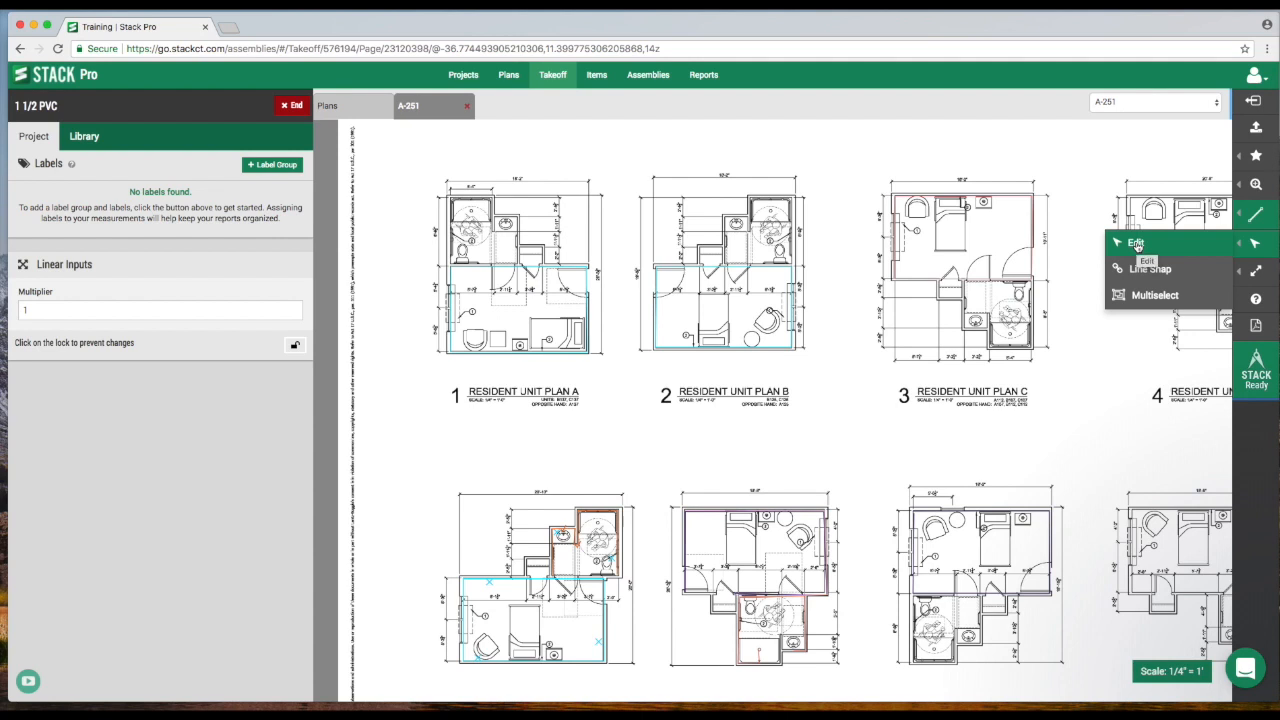
With the Edit tool, select the 3 5/8 Drywall area on Resident Unit Plan B, drag its vertices out of shape, and delete it.
left_click(1136, 245)
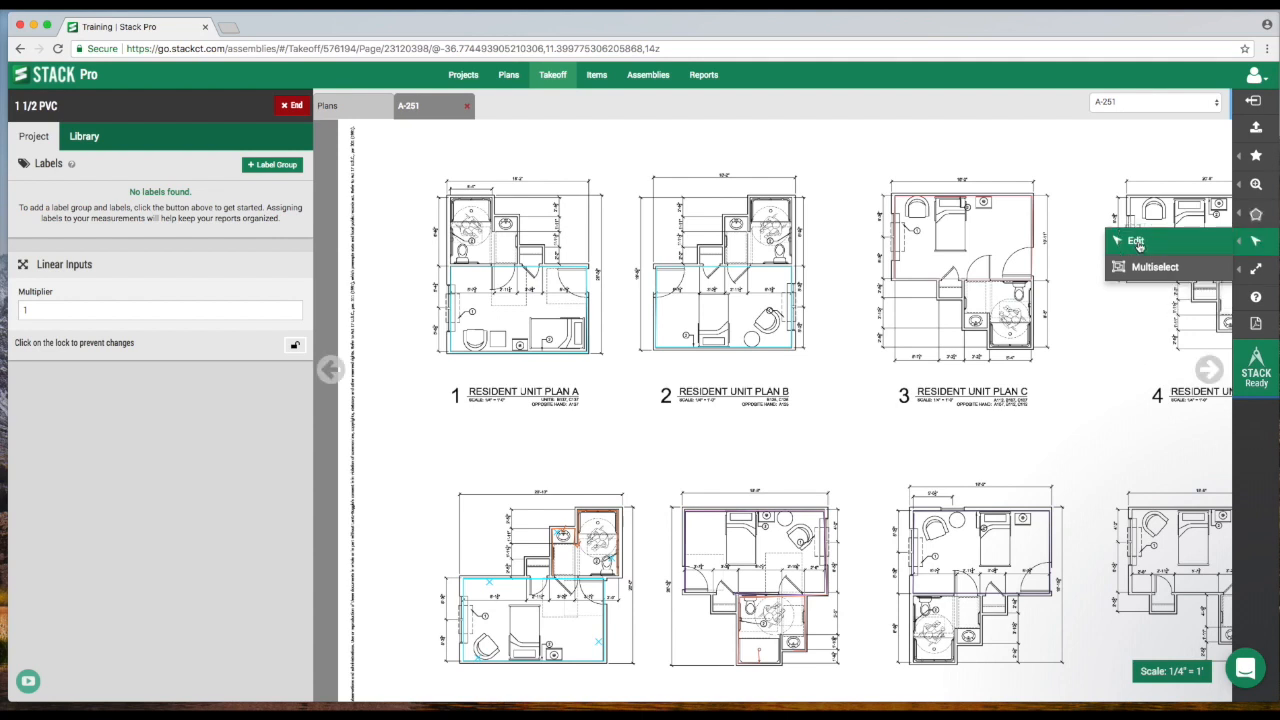
left_click(792, 297)
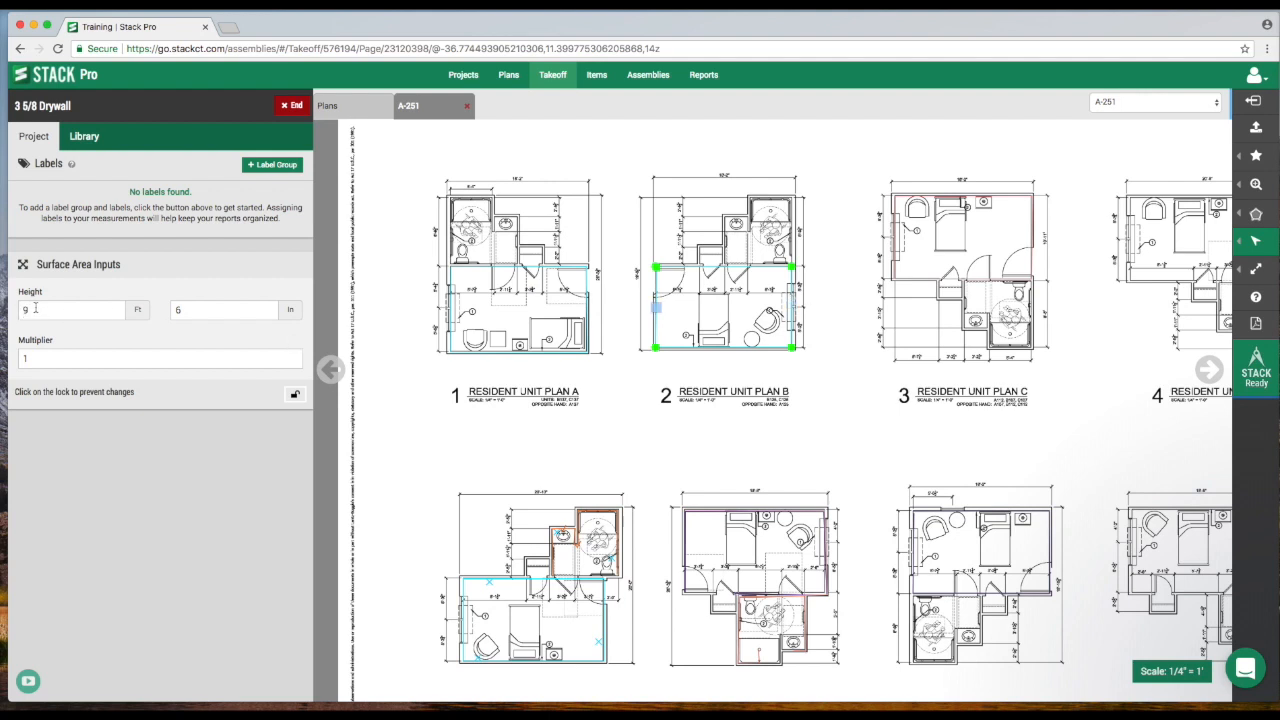
scroll(762, 326, "up", 5)
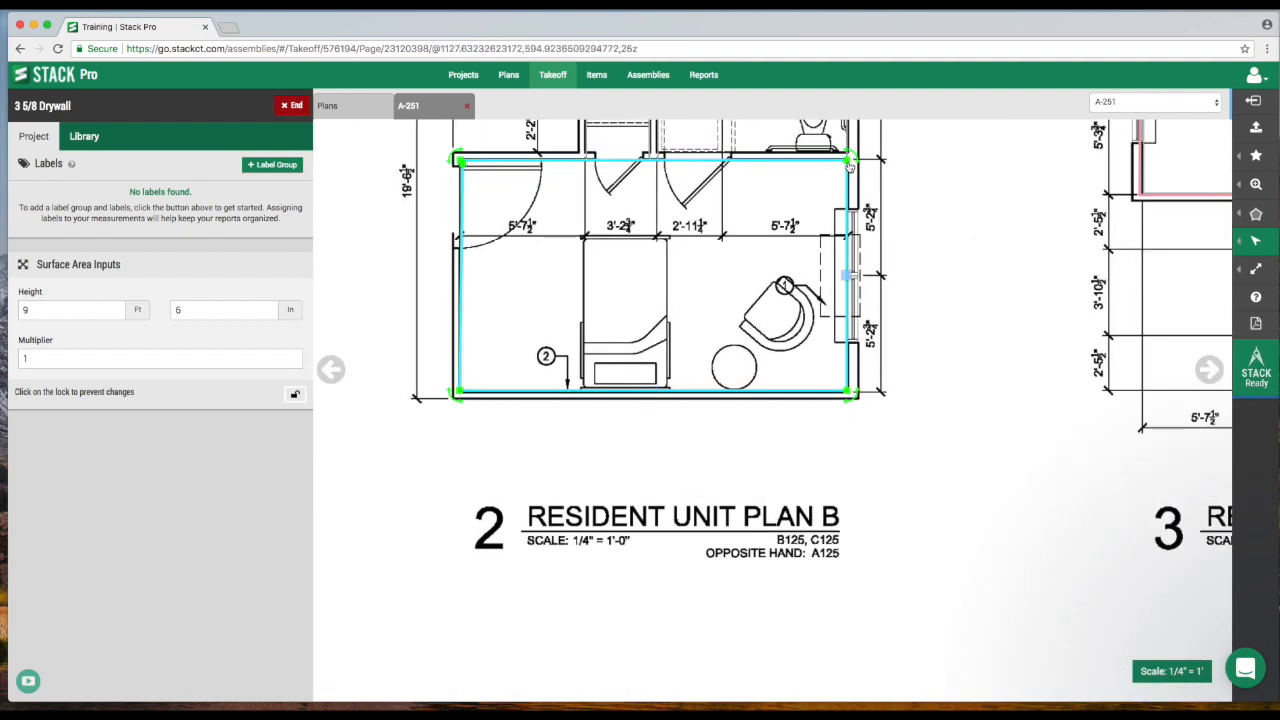
mouse_move(848, 159)
left_mouse_down()
mouse_move(846, 187)
mouse_move(811, 175)
mouse_move(846, 158)
left_mouse_up()
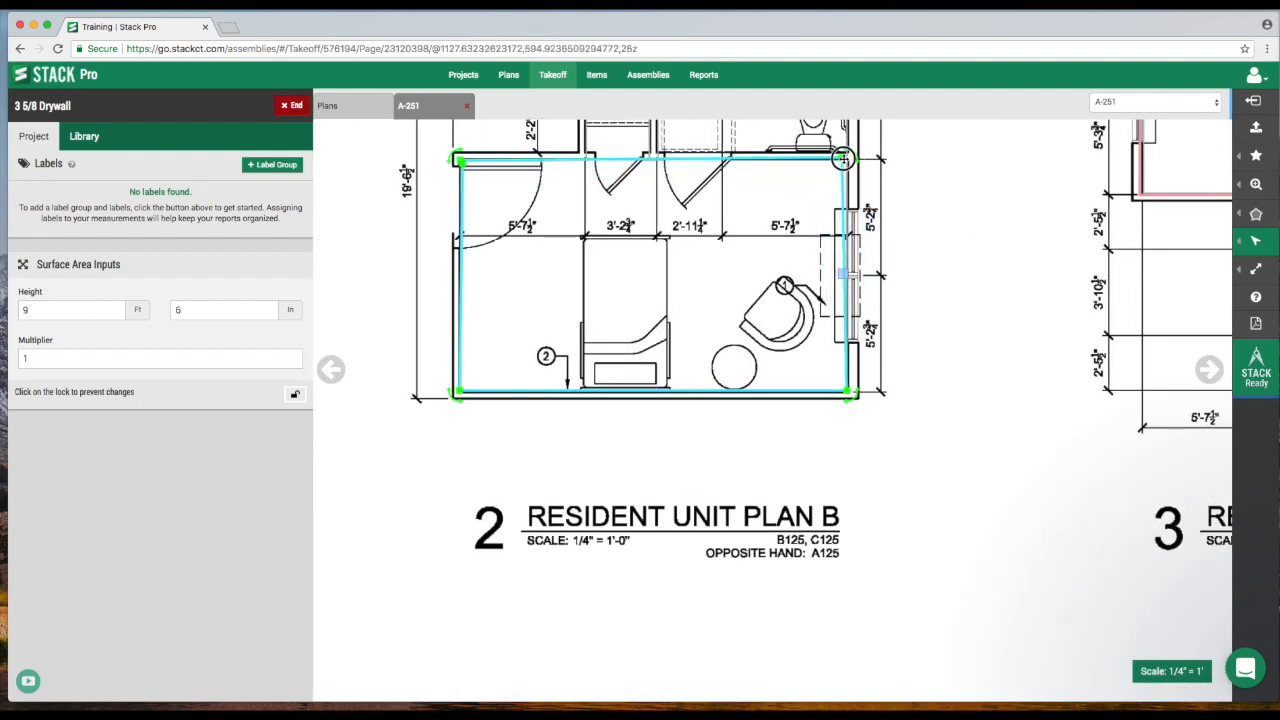
scroll(846, 158, "down", 2)
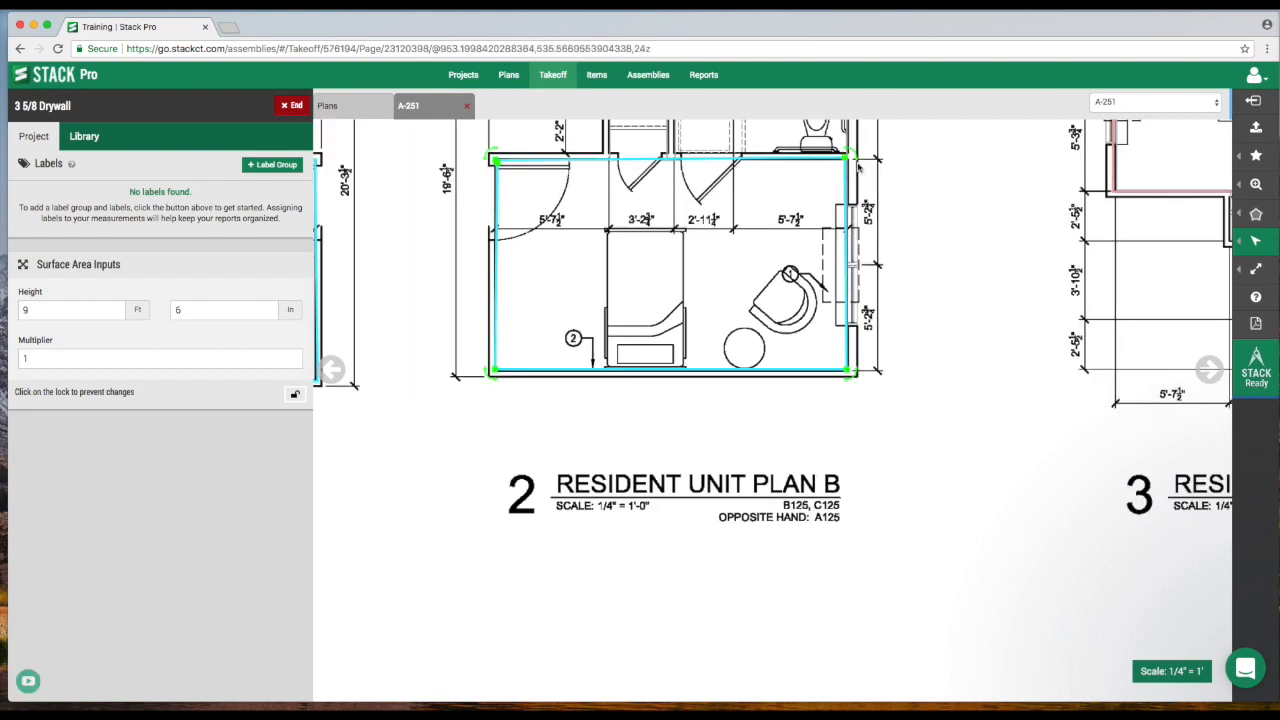
mouse_move(1243, 237)
left_click(1136, 240)
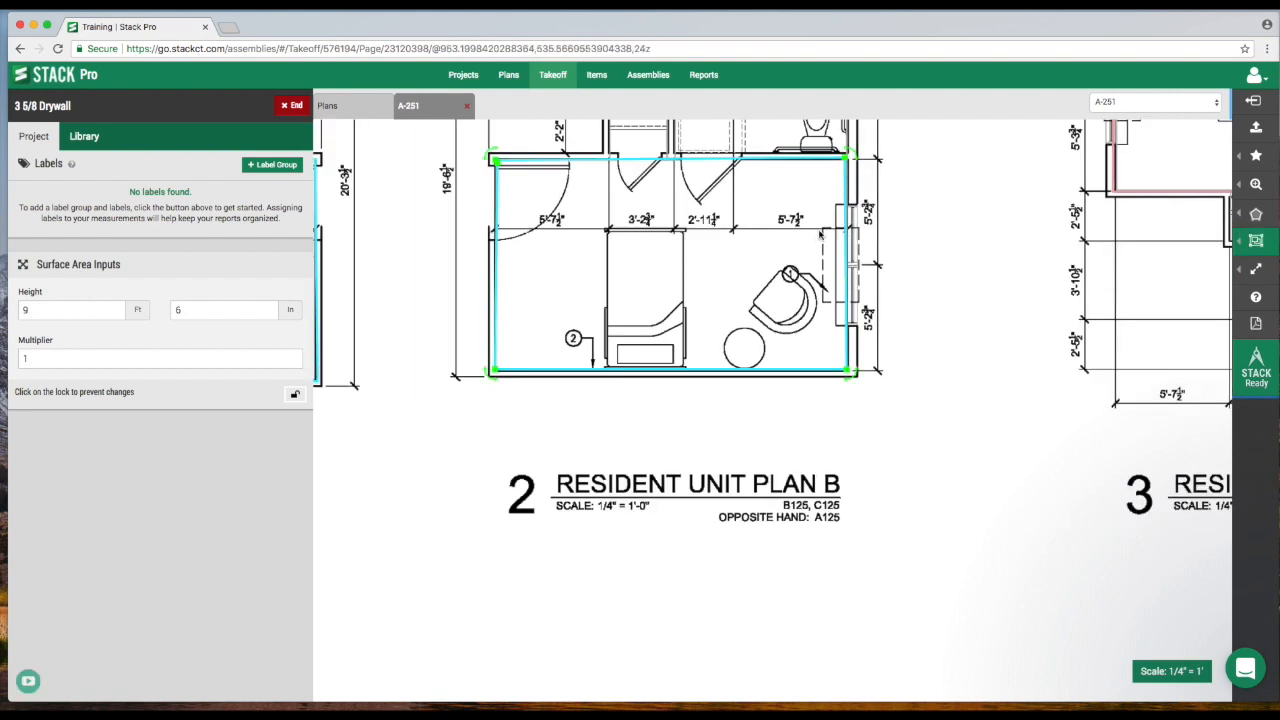
left_click_drag(846, 264, 950, 263)
left_click_drag(900, 211, 937, 169)
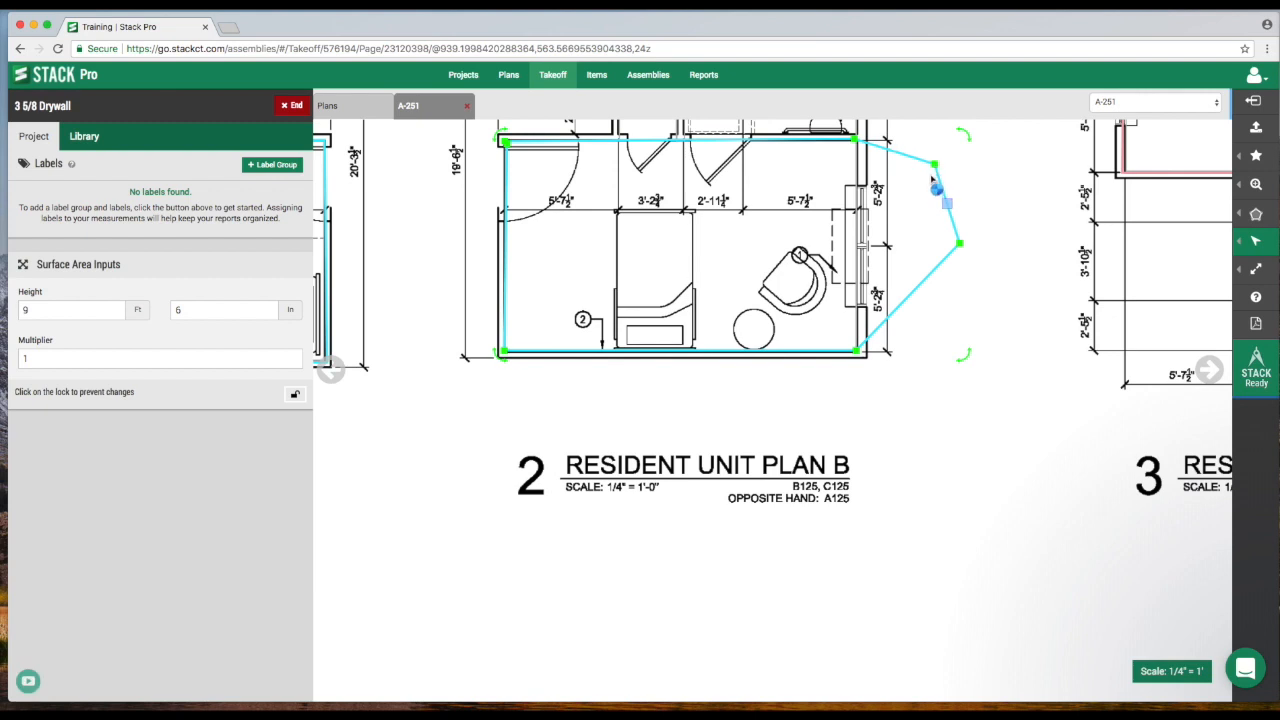
mouse_move(966, 368)
left_mouse_down()
mouse_move(971, 346)
mouse_move(960, 369)
left_mouse_up()
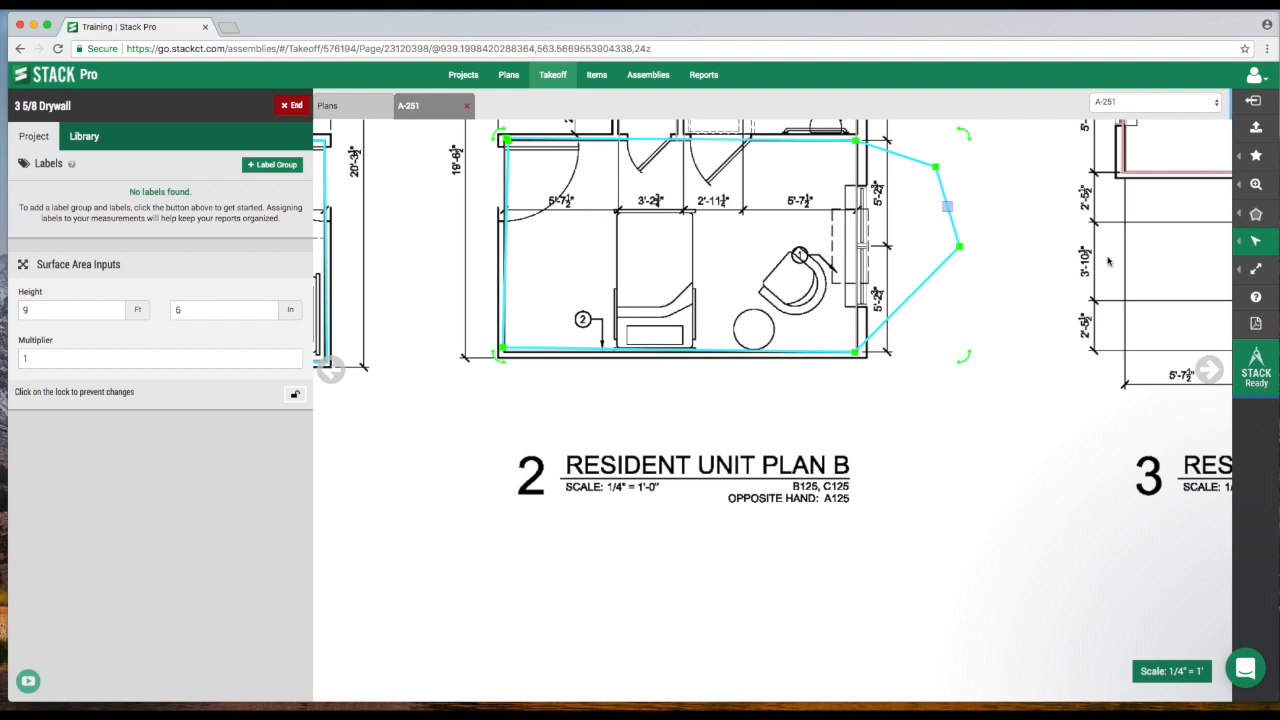
mouse_move(1245, 243)
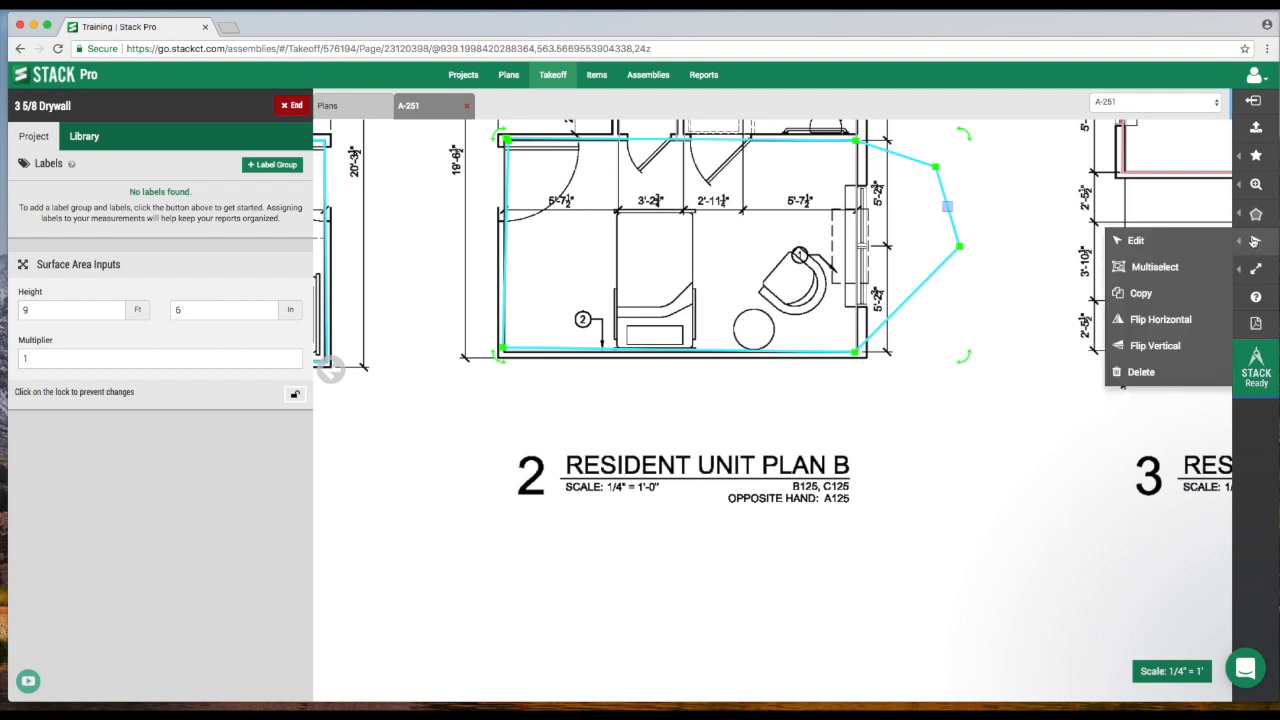
left_click(1140, 374)
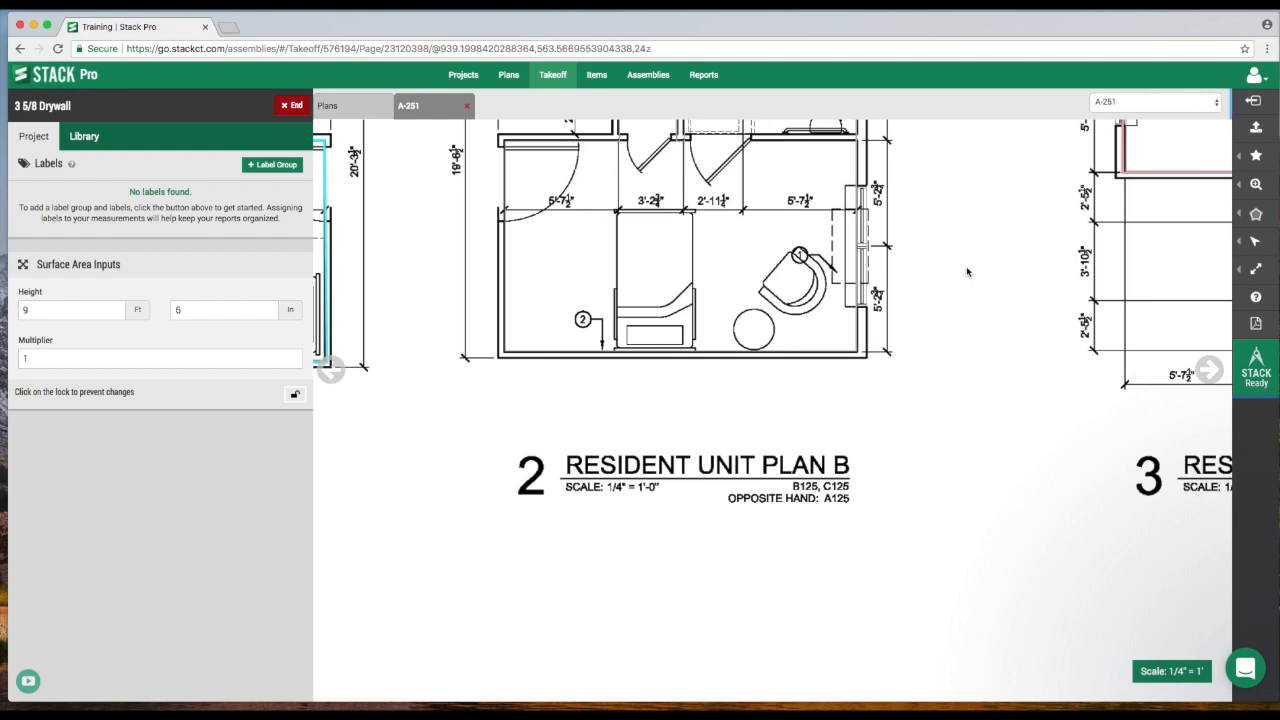
Highlight the Resident Unit Plan B title block with the Highlight markup tool.
scroll(1000, 314, "up", 2)
mouse_move(1265, 268)
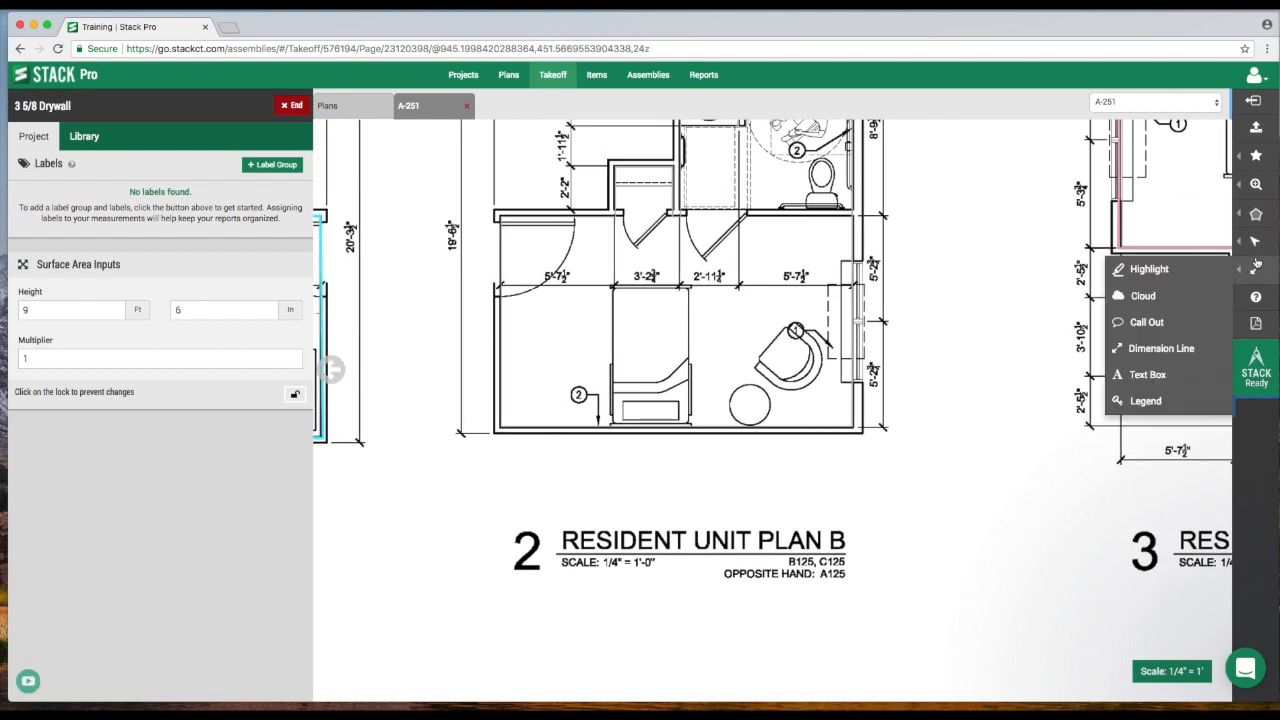
left_click(1150, 270)
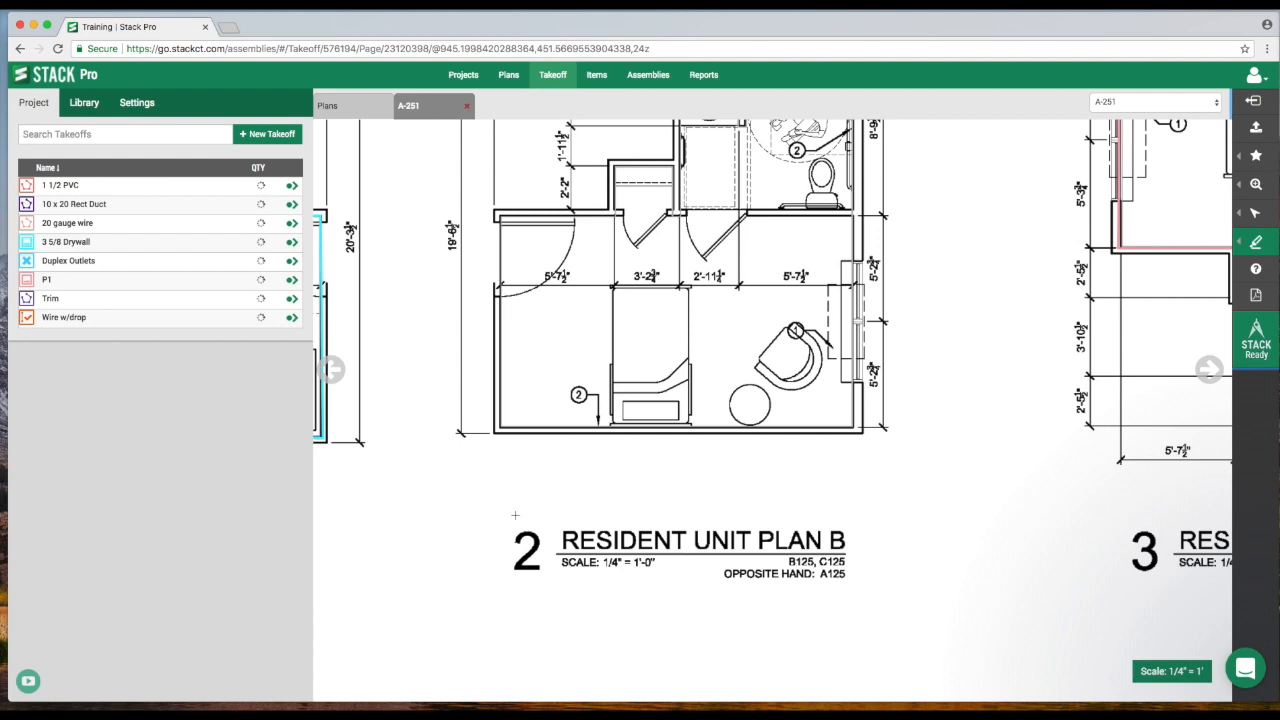
left_click_drag(504, 509, 876, 606)
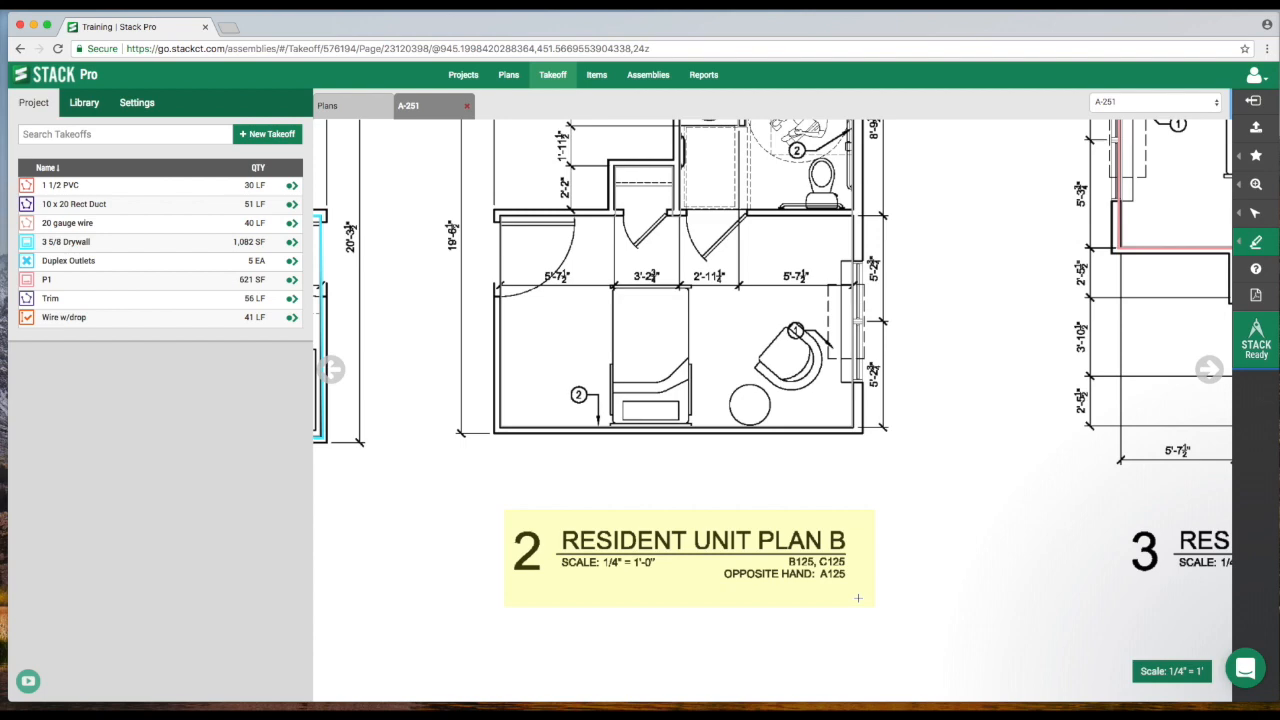
Highlight the Resident Unit Plan C title block as well.
scroll(888, 511, "up", 5)
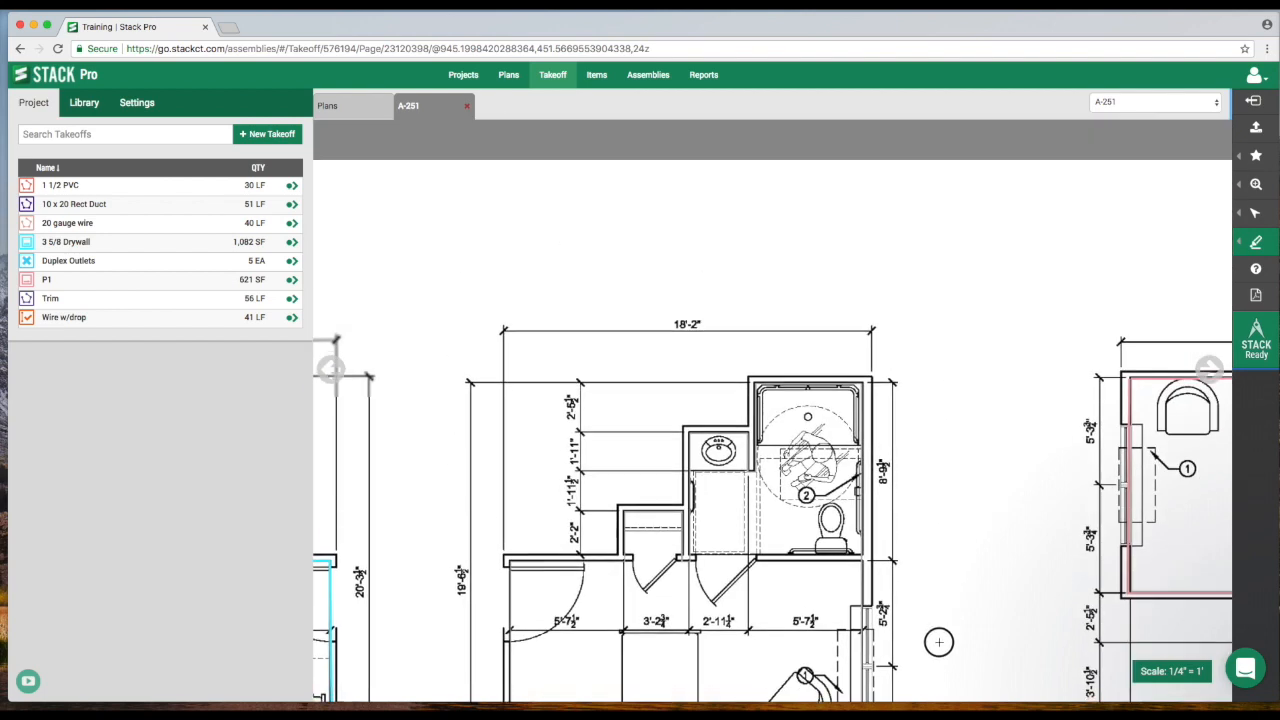
scroll(967, 421, "down", 3)
scroll(1028, 580, "right", 5)
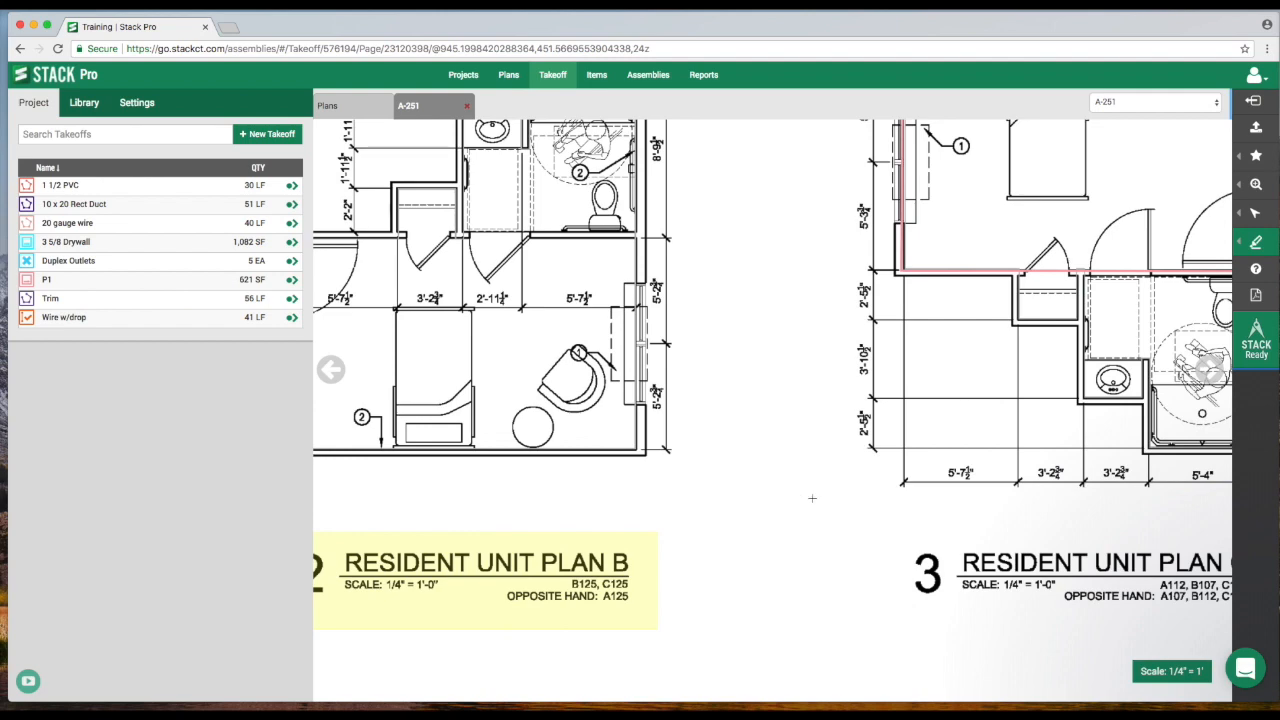
scroll(882, 506, "right", 4)
left_click_drag(697, 513, 1080, 601)
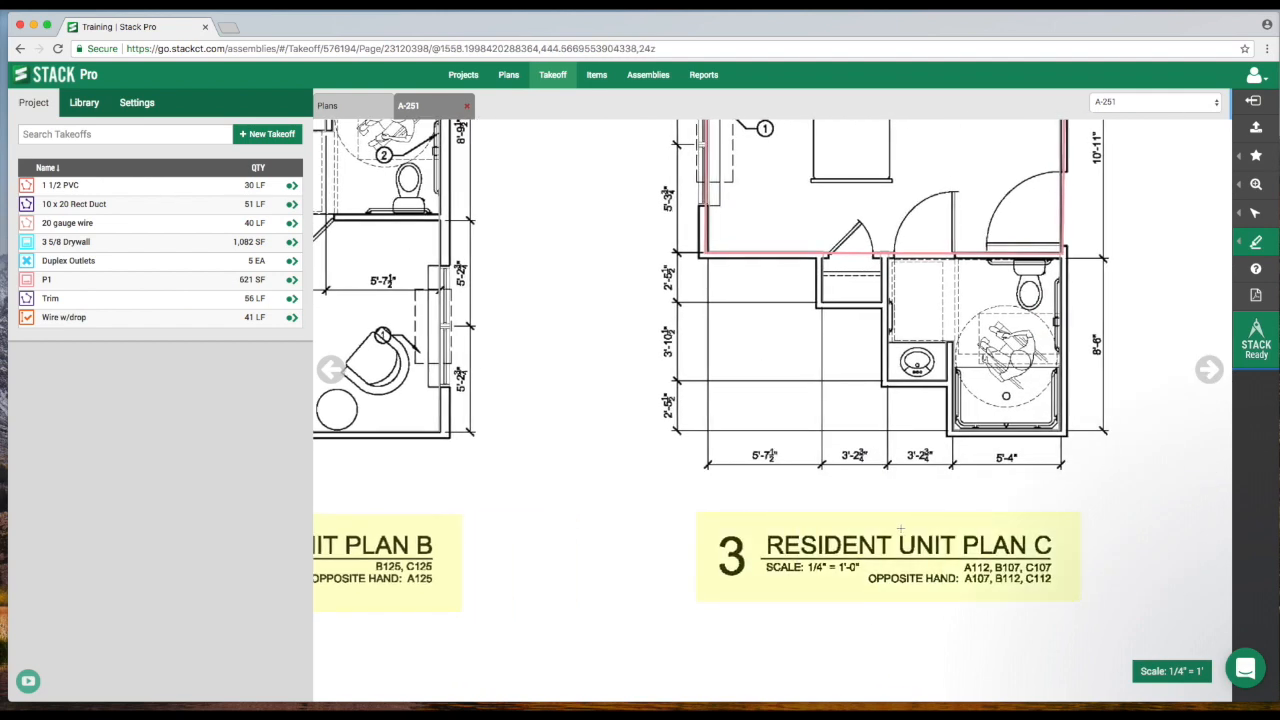
Select the Resident Unit Plan C highlight and change its colour to light blue.
mouse_move(1256, 213)
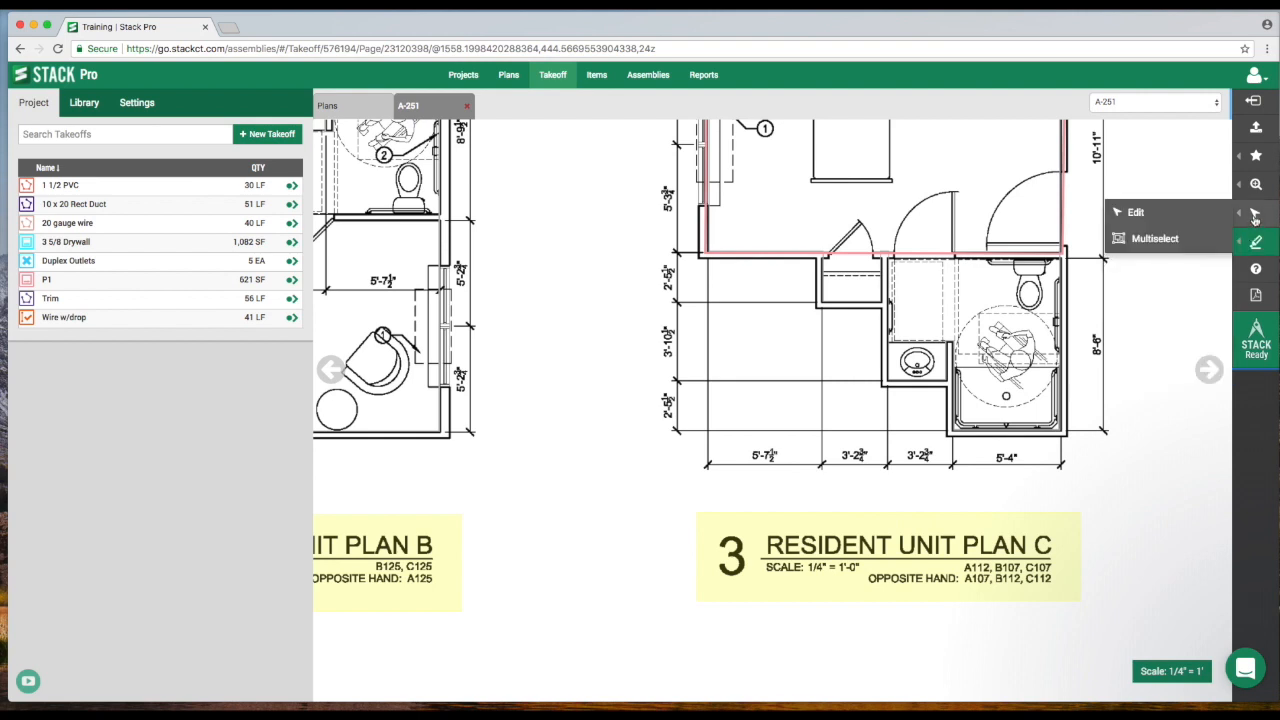
left_click(1186, 222)
left_click(950, 575)
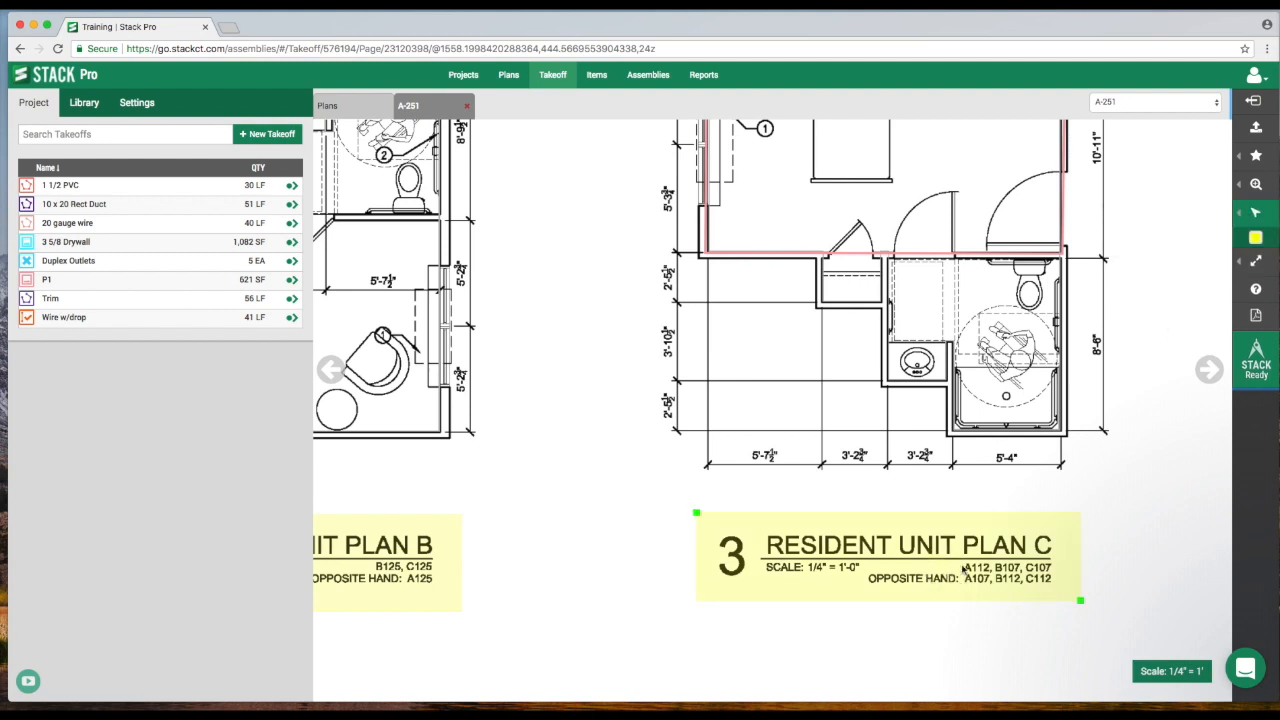
left_click(1256, 240)
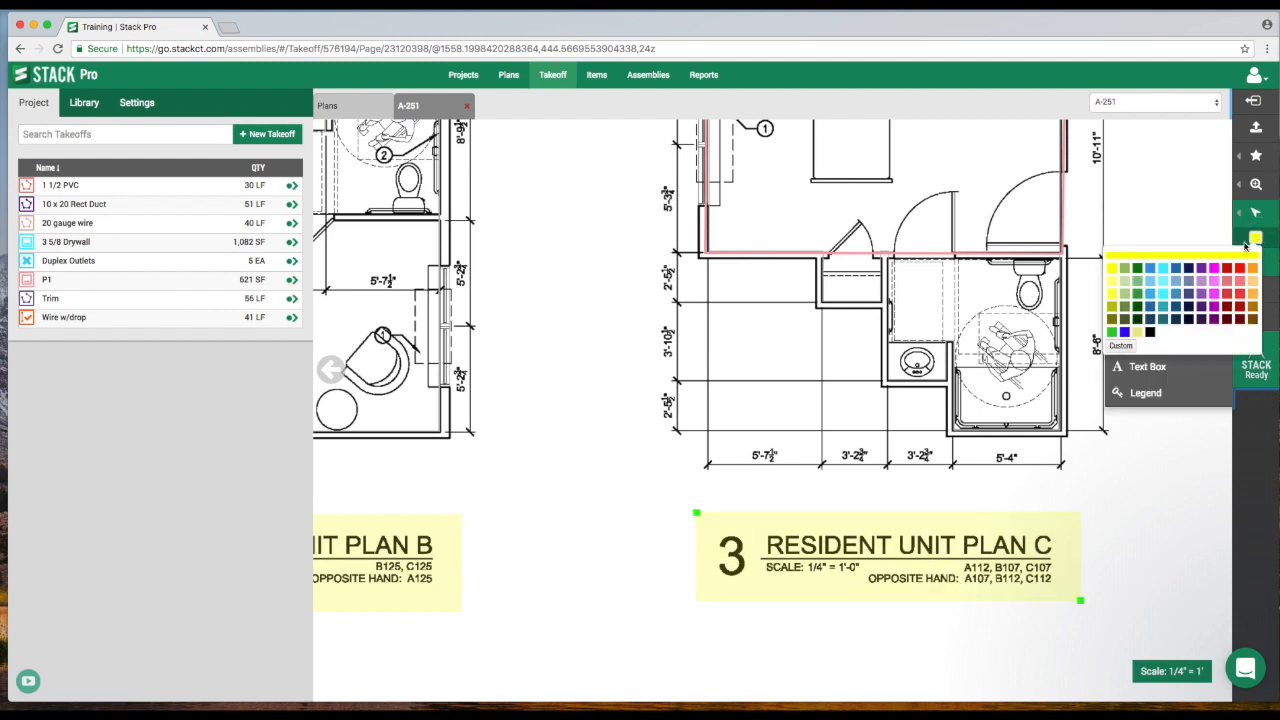
left_click(1165, 275)
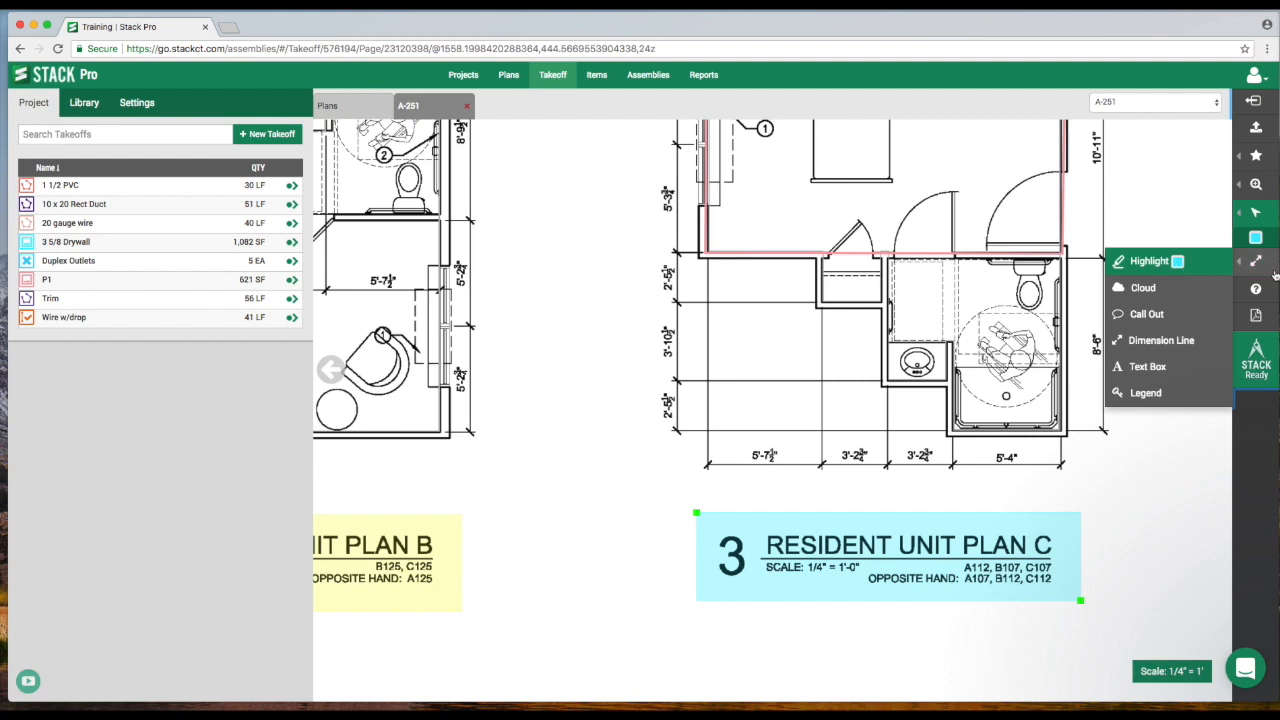
Draw a revision cloud around the bathroom fixtures of Resident Unit Plan C.
left_click(1155, 290)
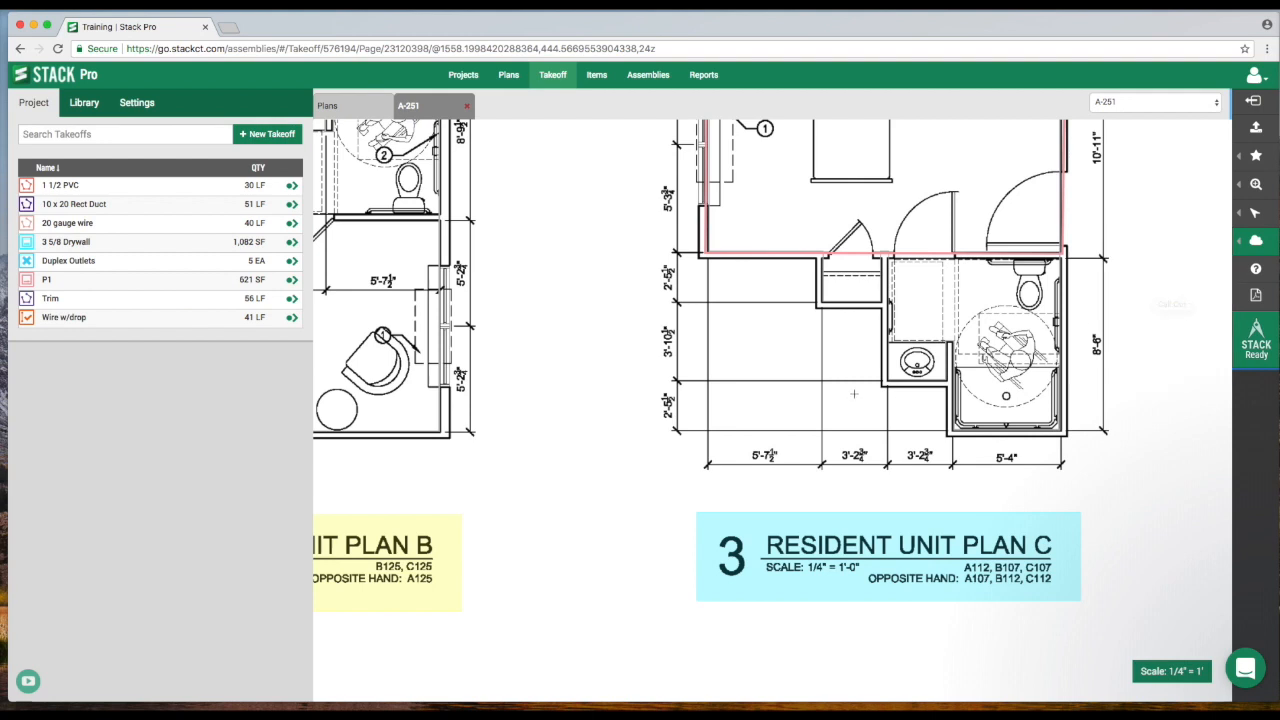
left_click_drag(848, 327, 986, 410)
scroll(1010, 410, "down", 5)
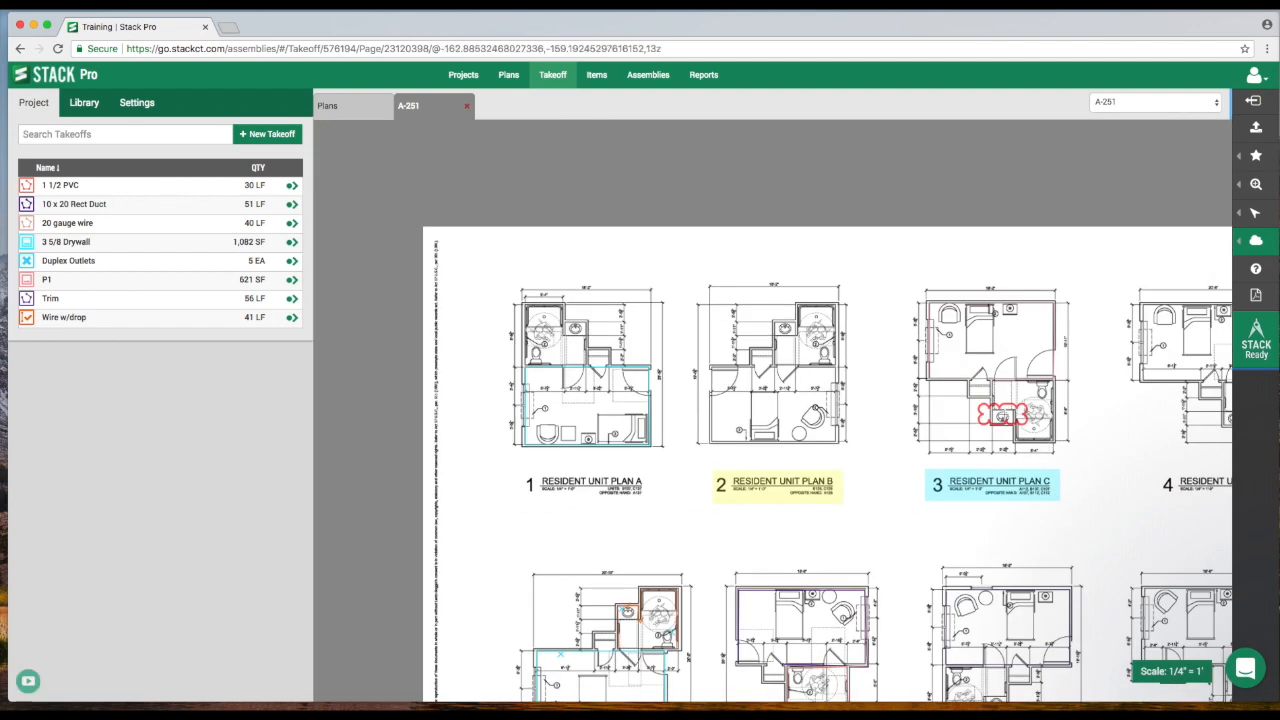
left_click_drag(1094, 428, 1003, 361)
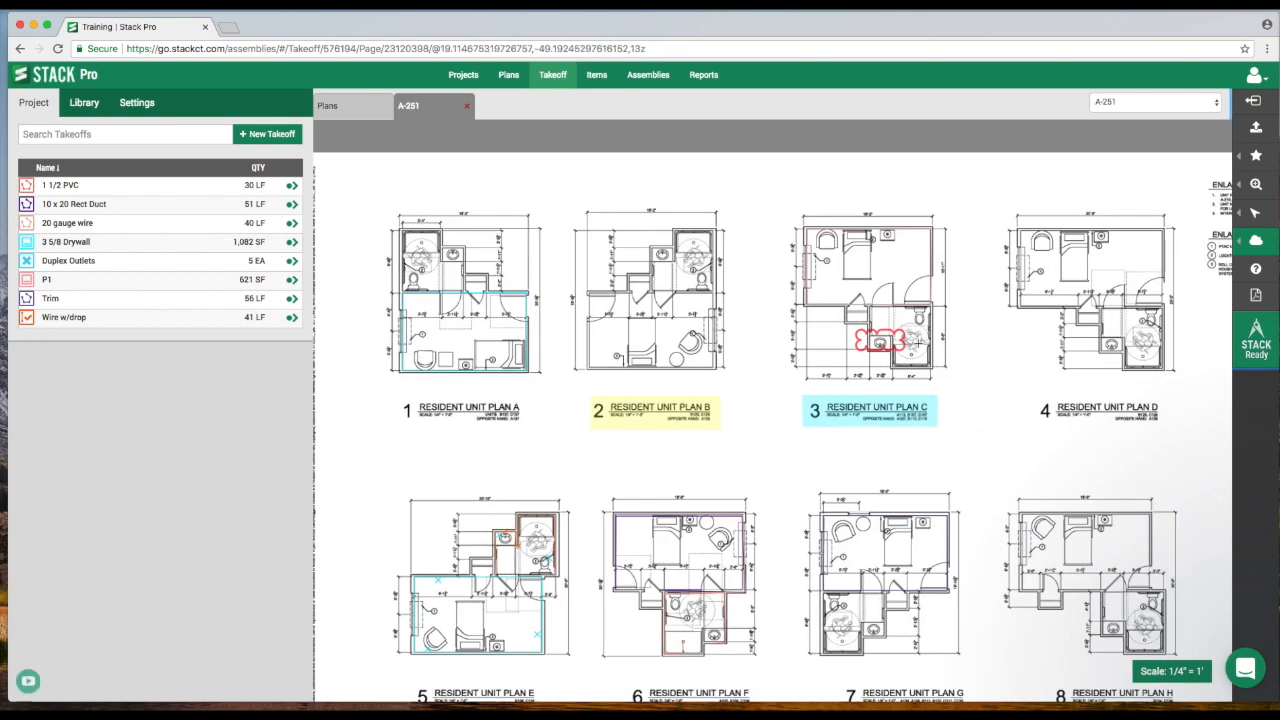
Add a call-out pointing at Resident Unit Plan C reading "Please confirm wall type?".
left_click(1252, 241)
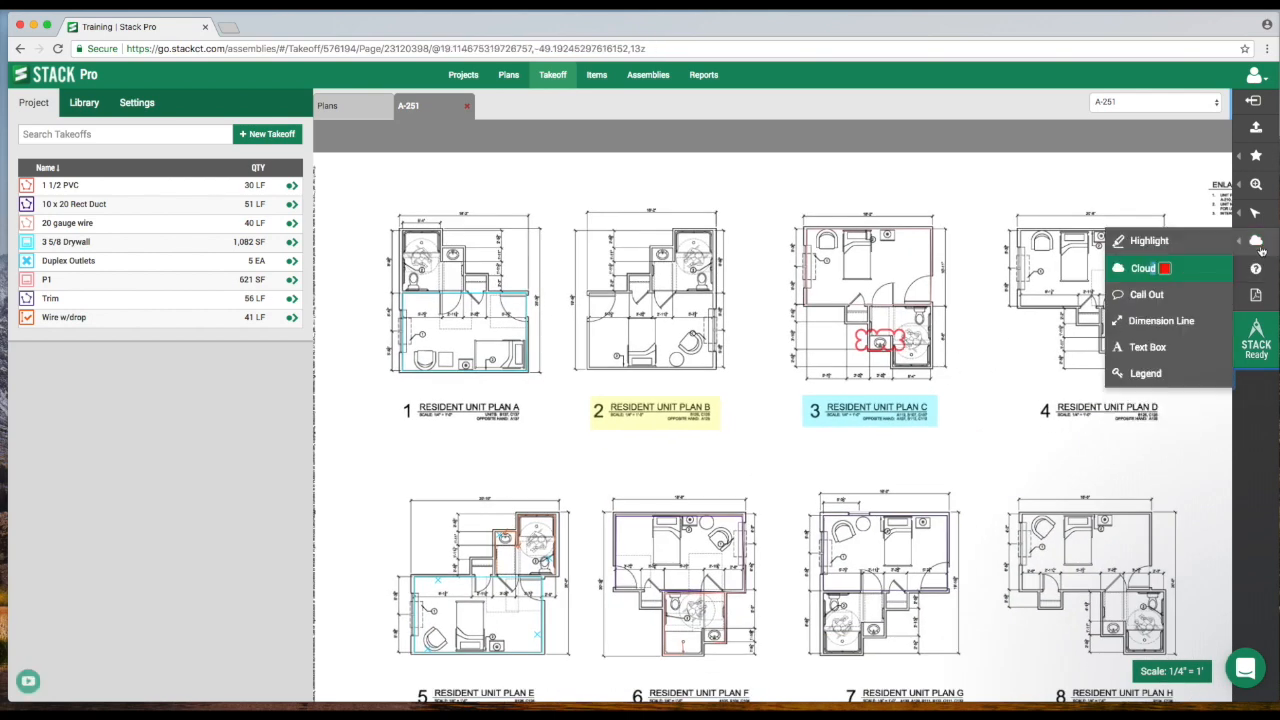
left_click(1145, 295)
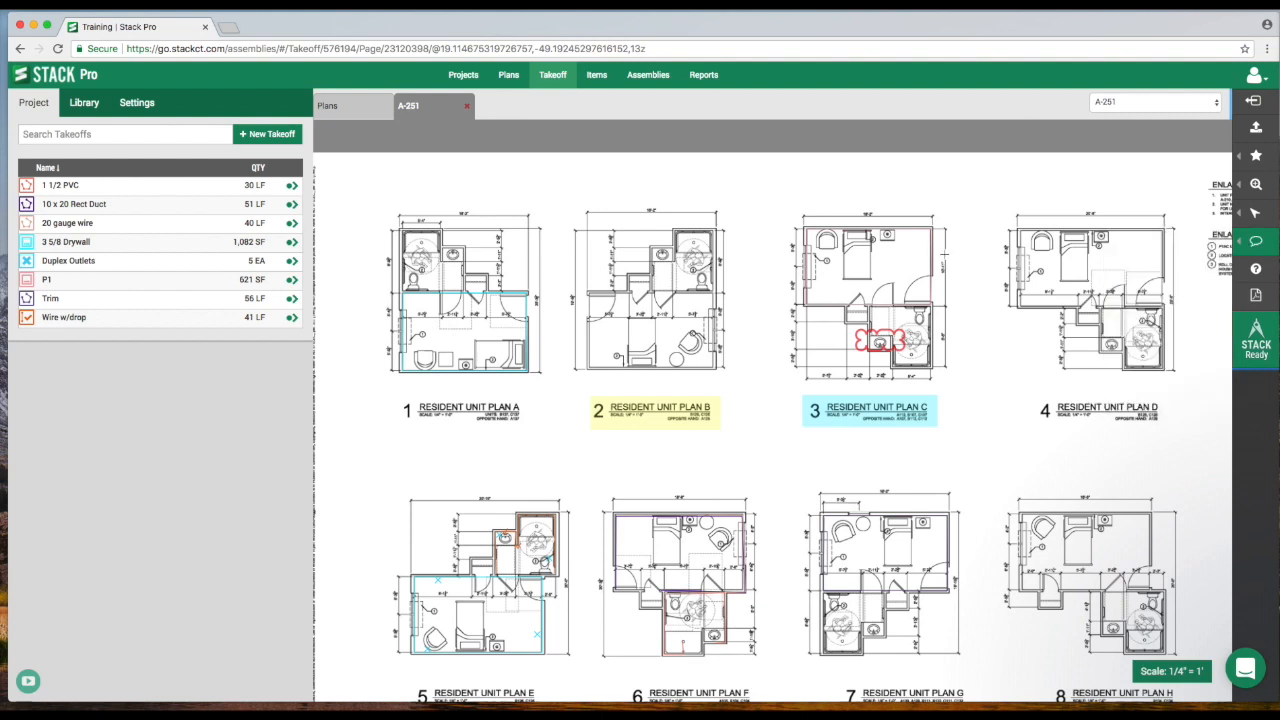
left_click_drag(946, 232, 1057, 362)
type("Please co")
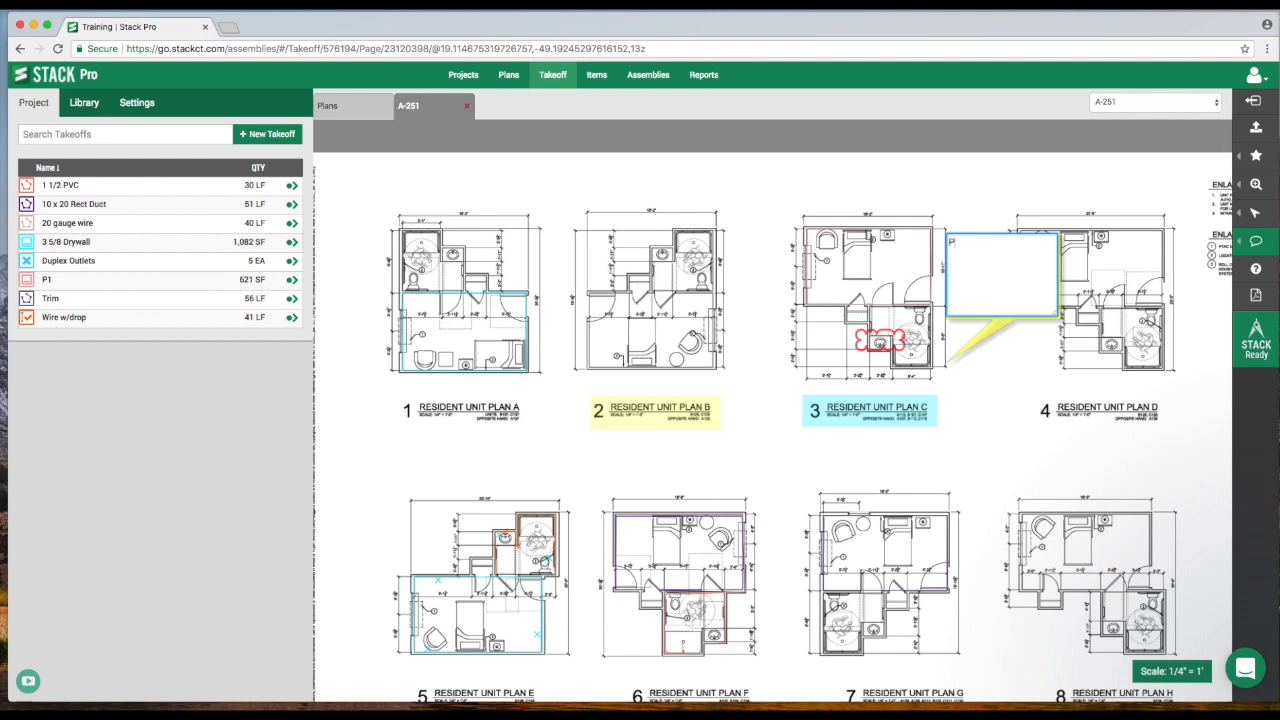
type("nfir")
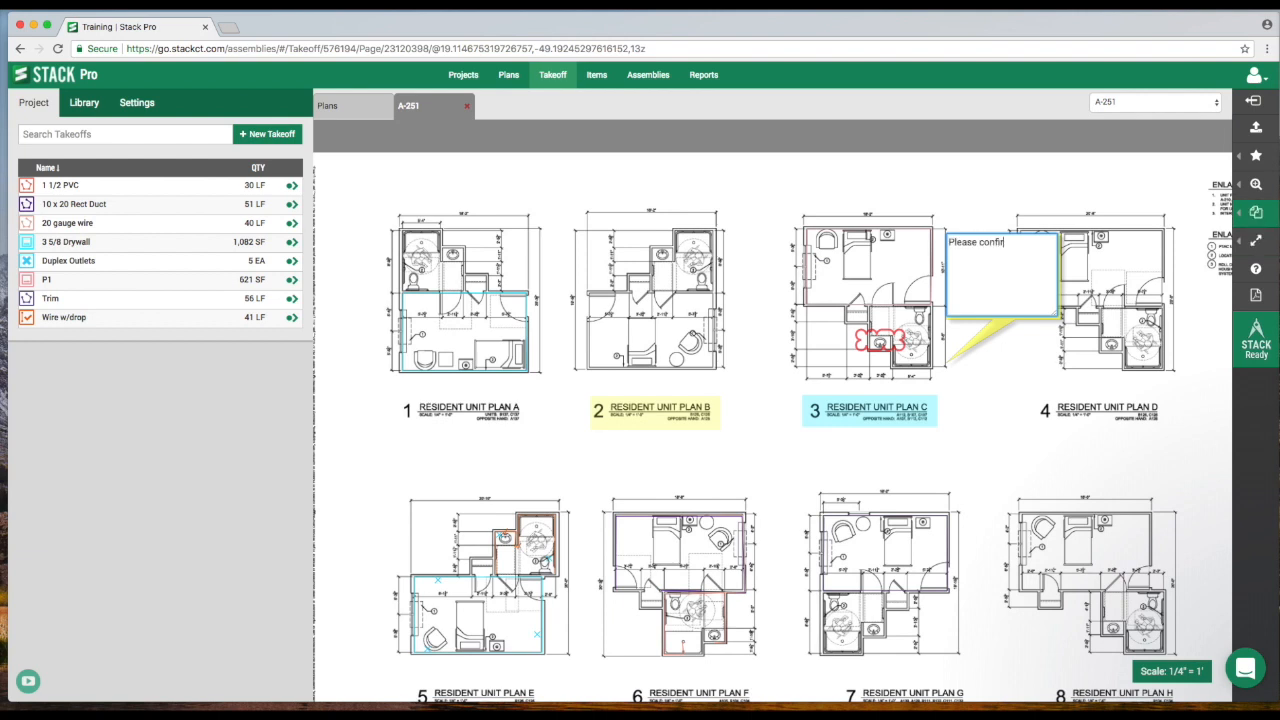
type("m wall type?")
key("Return")
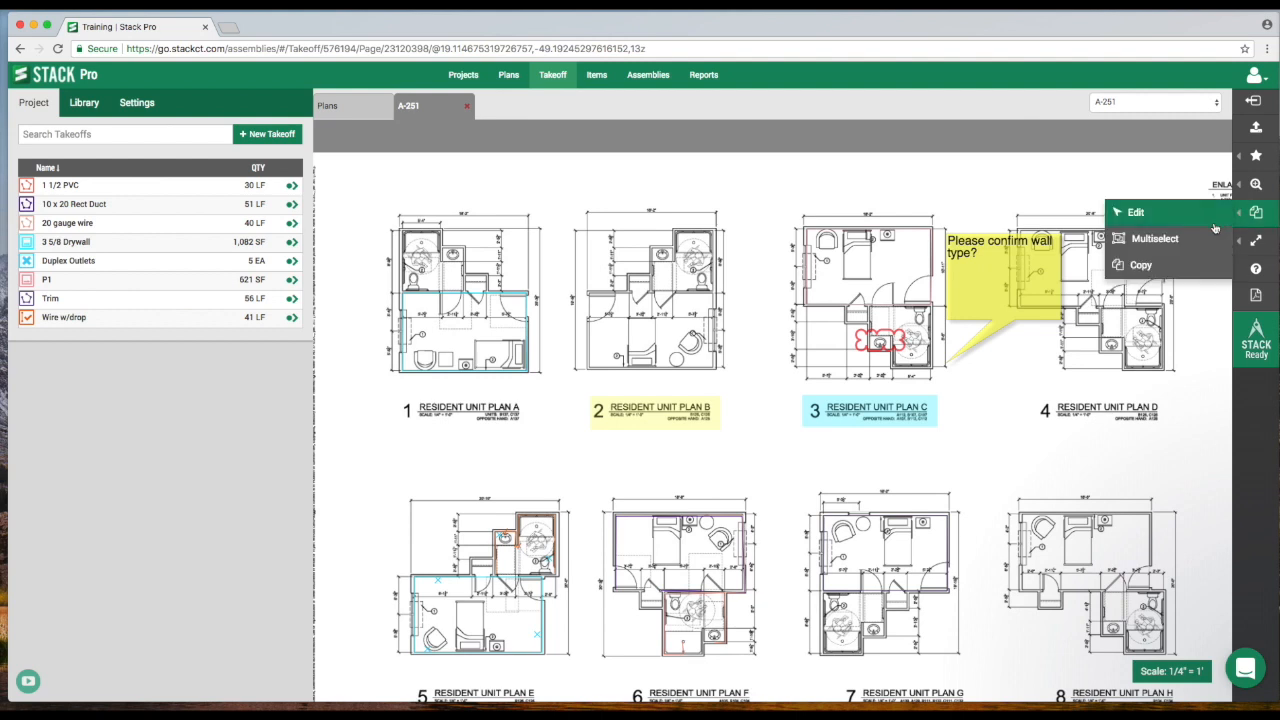
Add a dimension line spanning the full width of Resident Unit Plan A, offset below its title.
mouse_move(1254, 248)
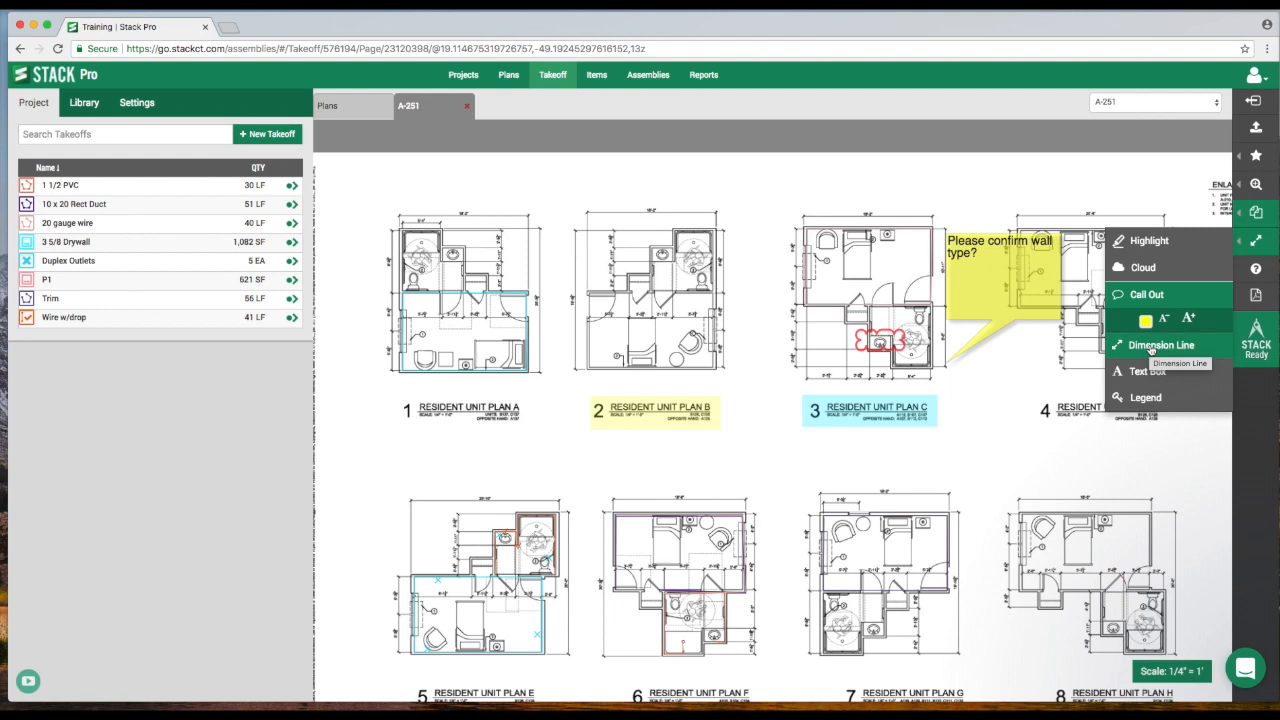
left_click(1151, 350)
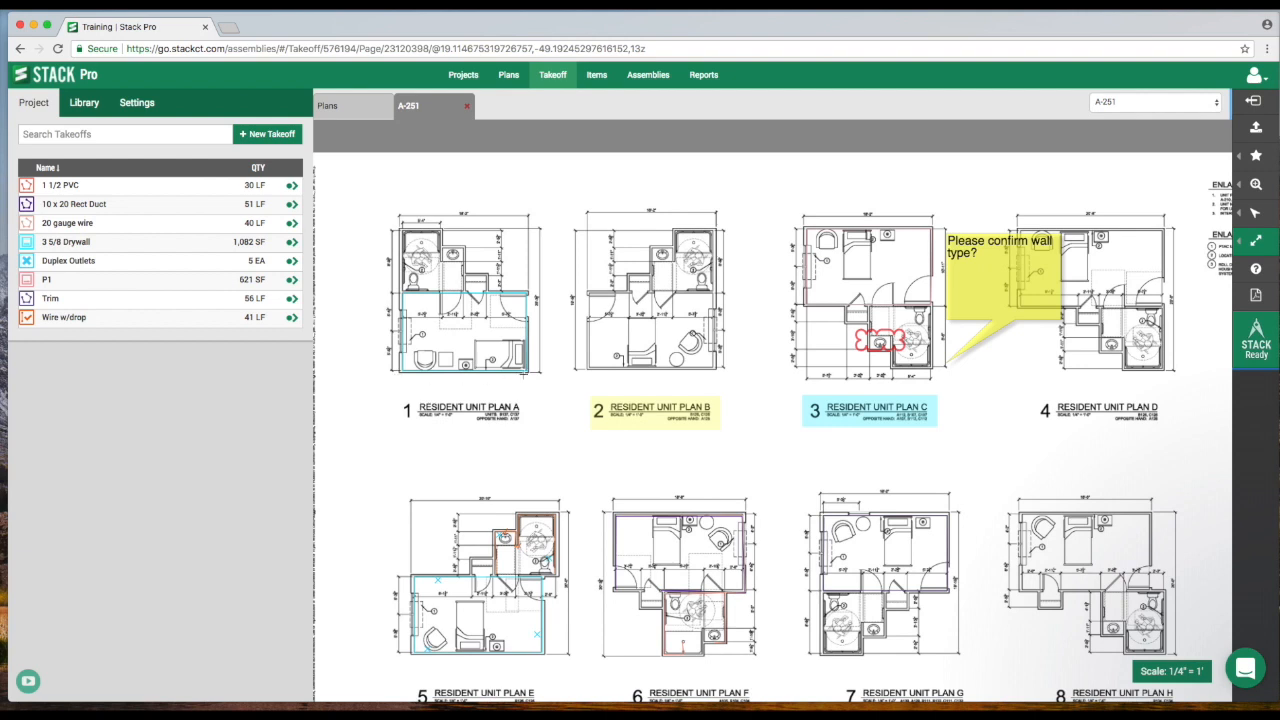
left_click(401, 375)
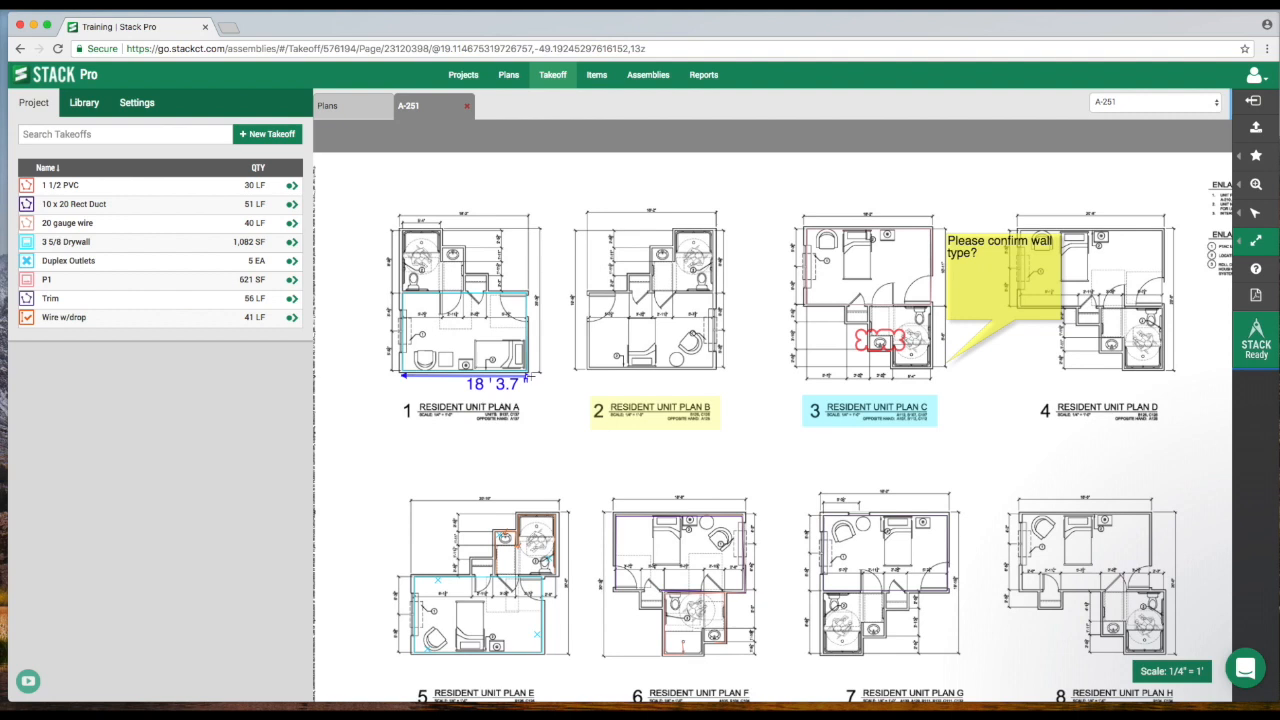
left_click(529, 377)
left_click(538, 450)
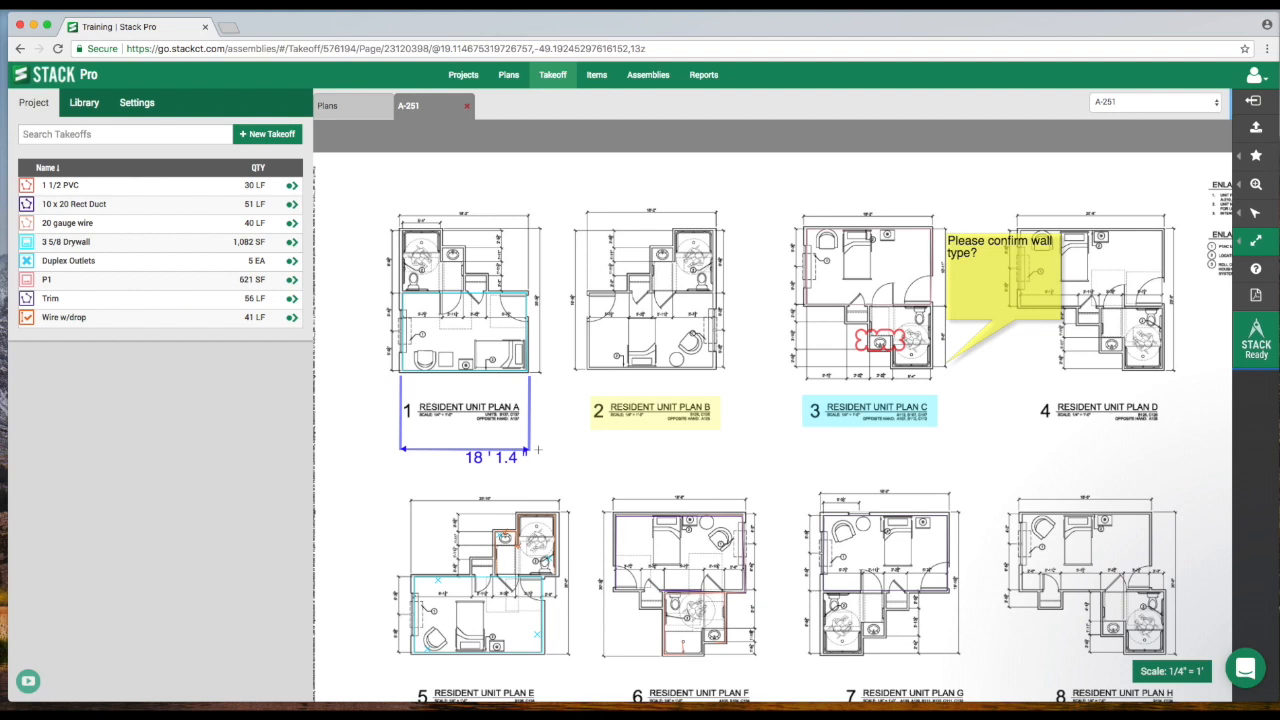
left_click(557, 443)
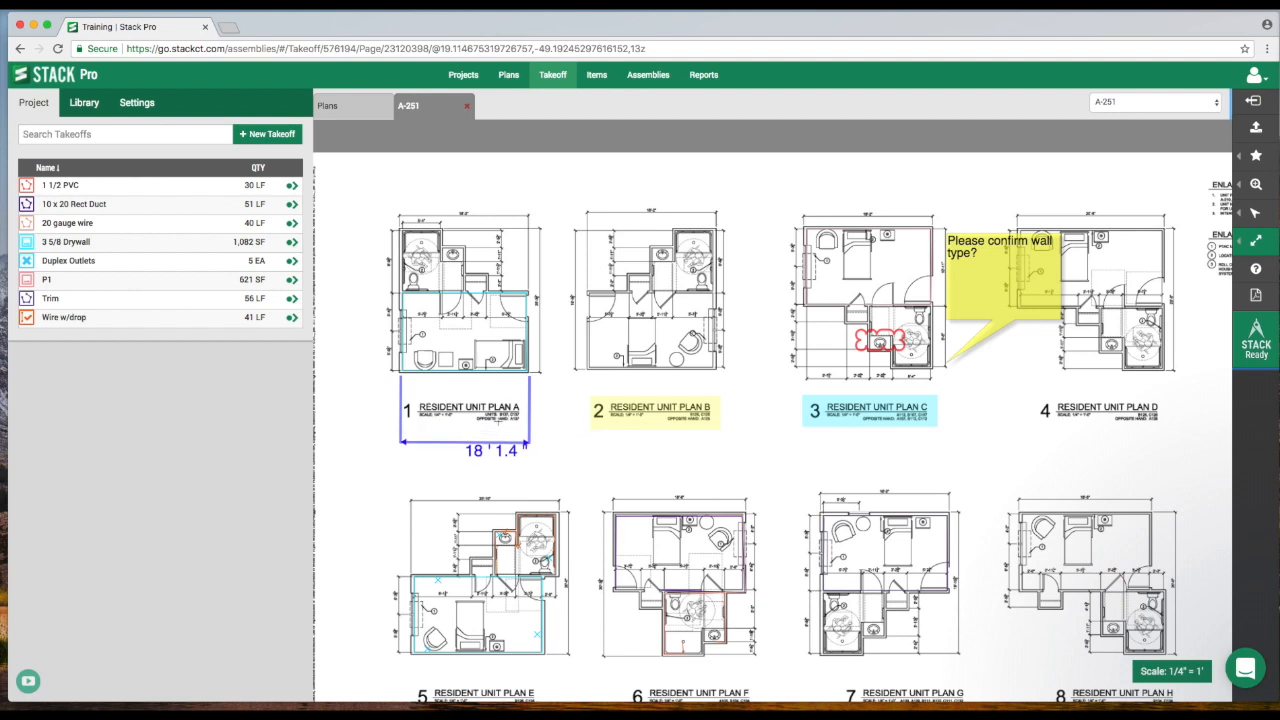
Add a text box reading "Hello" in the empty area right of Resident Unit Plan D.
scroll(693, 458, "down", 5)
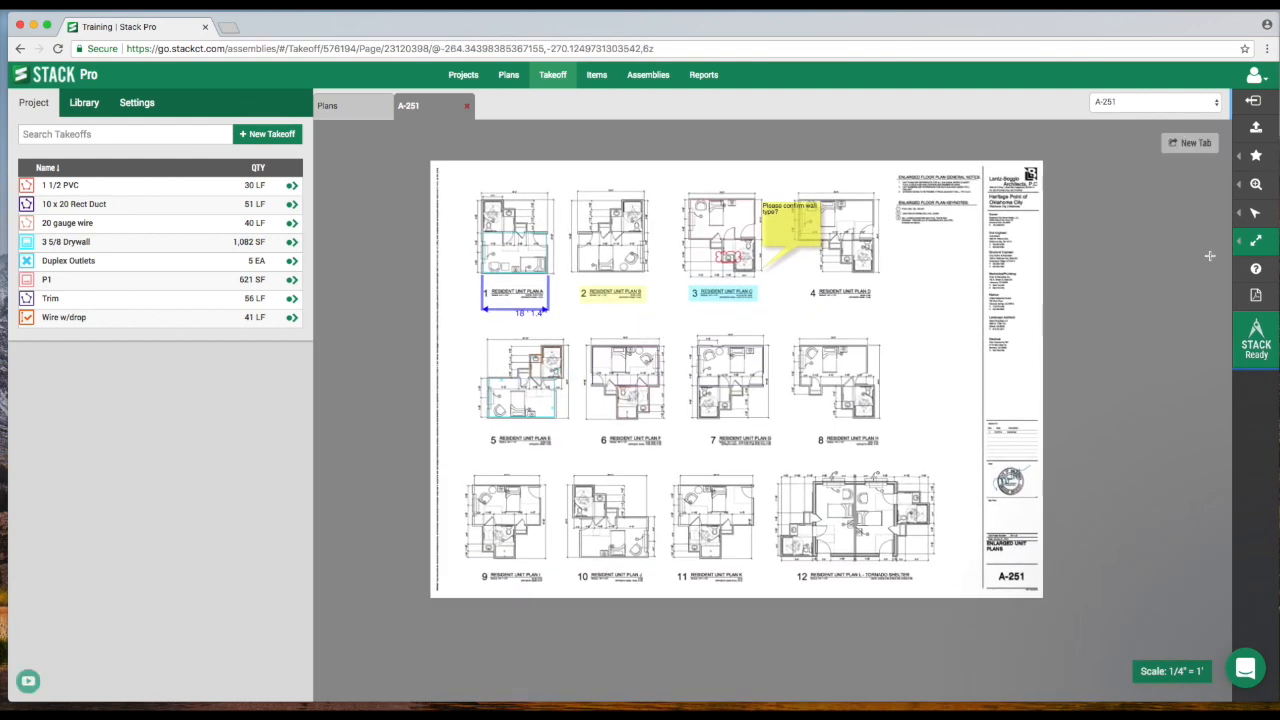
left_click(1128, 375)
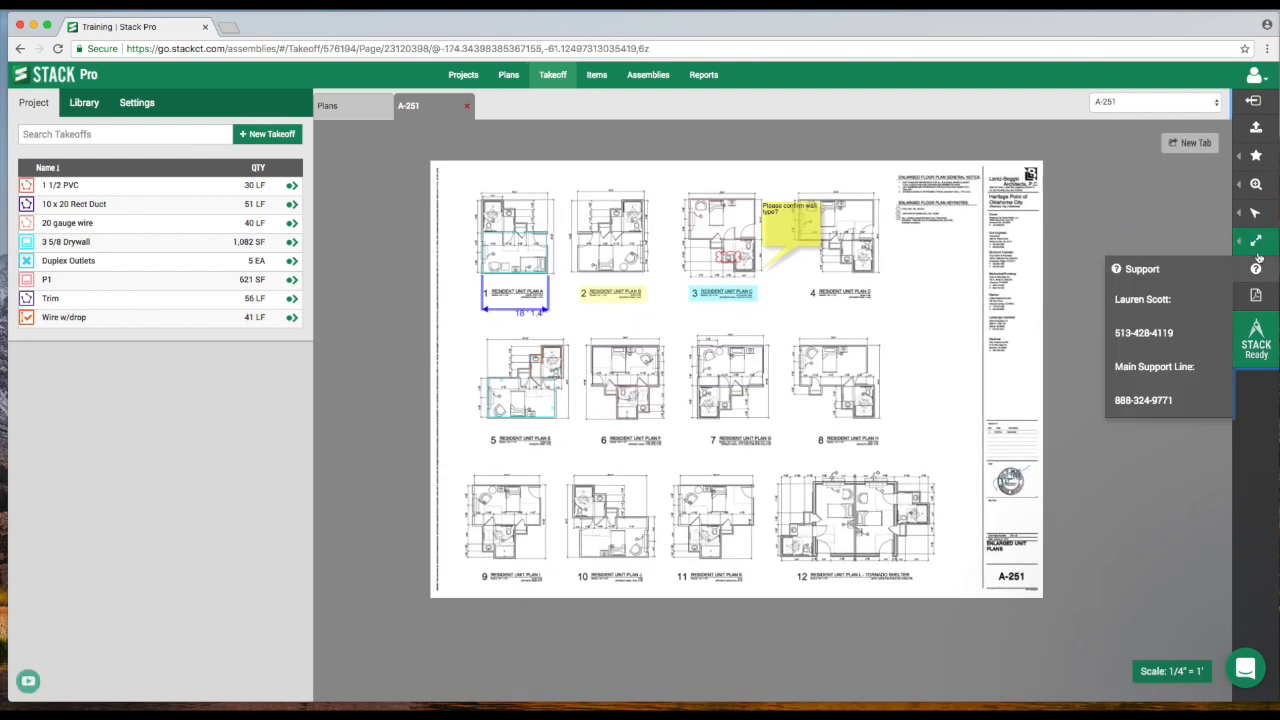
left_click(1137, 372)
left_click_drag(890, 311, 976, 348)
type("Hello")
key("Escape")
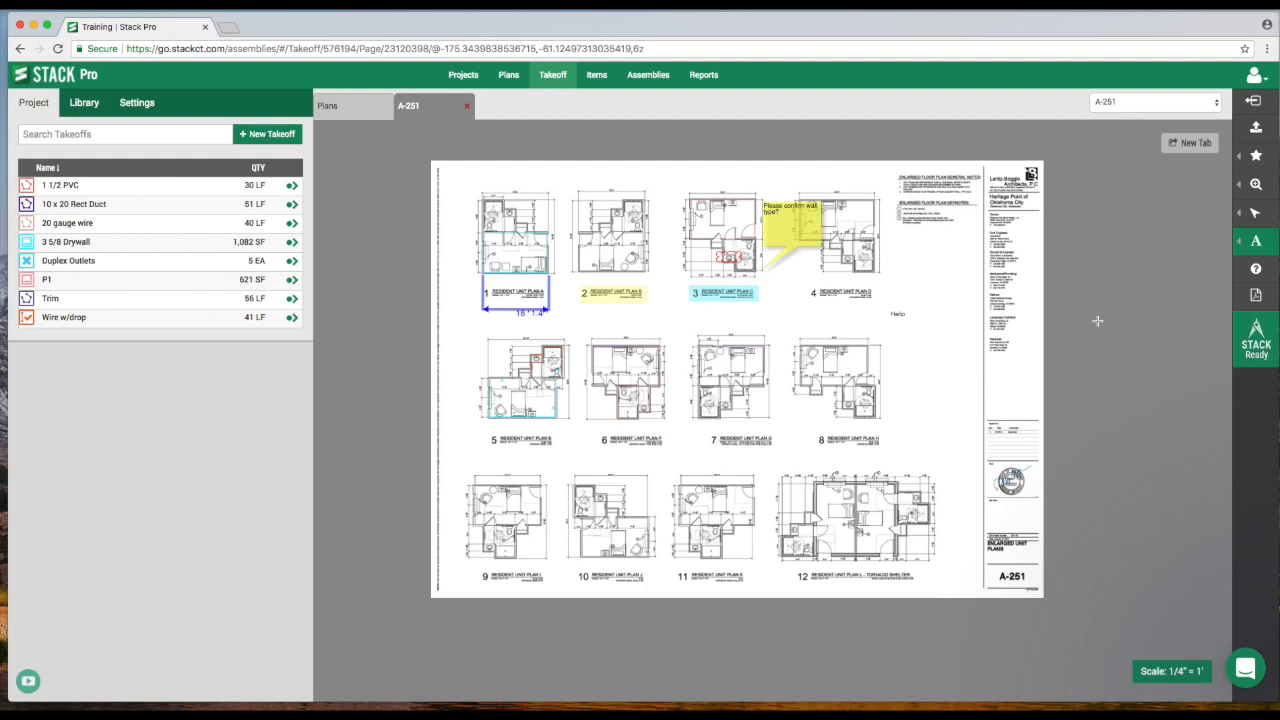
Select the Hello text box, enlarge its font several steps and change its colour to red.
mouse_move(1251, 218)
left_click(1140, 213)
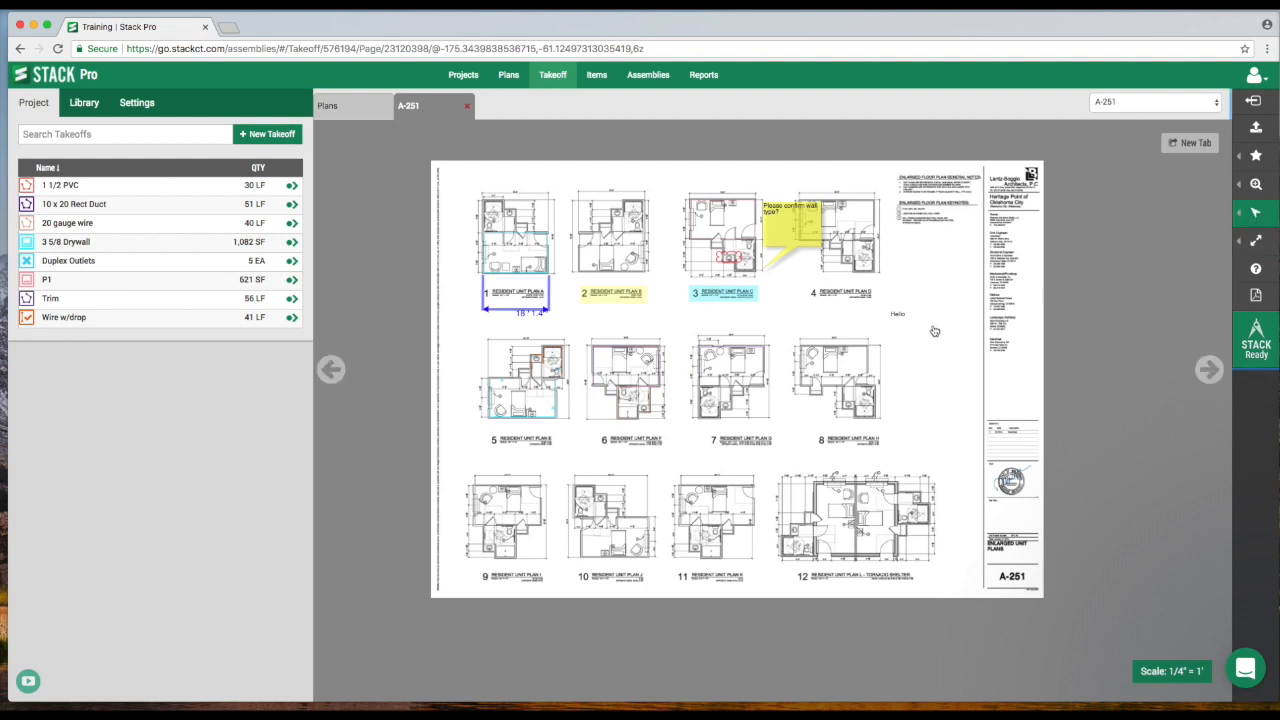
left_click(899, 318)
left_click(1266, 257)
left_click(1266, 257)
left_click(1266, 257)
left_click(1266, 257)
left_click(1266, 257)
left_click(1266, 257)
left_click(1266, 257)
left_click(1256, 237)
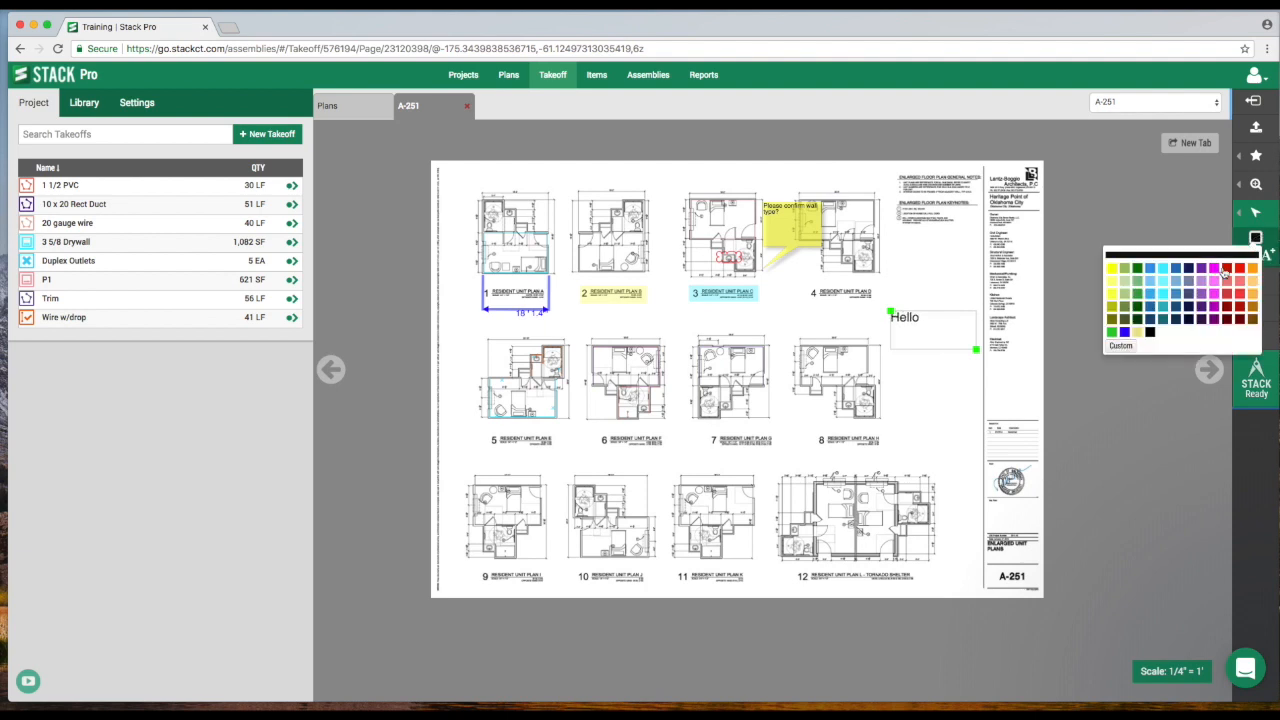
left_click(1224, 270)
Place a plan legend of all takeoffs over the Resident Unit Plan 12 area of the sheet.
mouse_move(1255, 215)
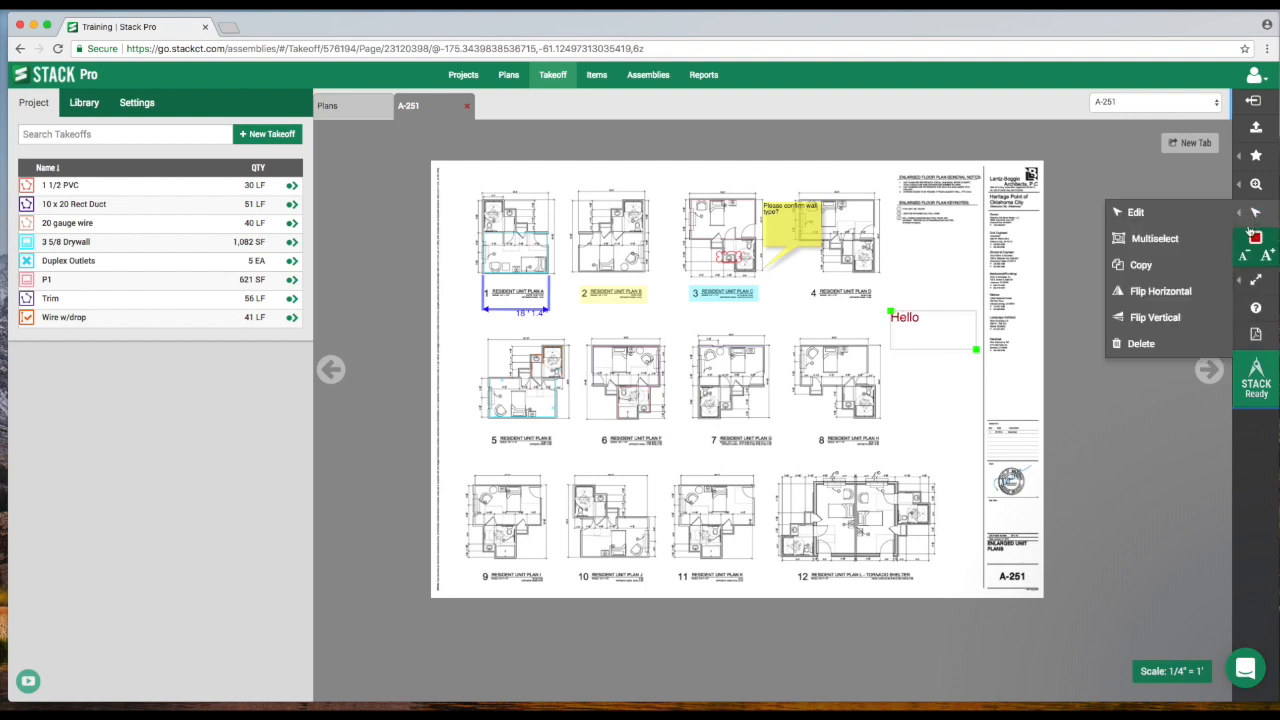
mouse_move(1256, 280)
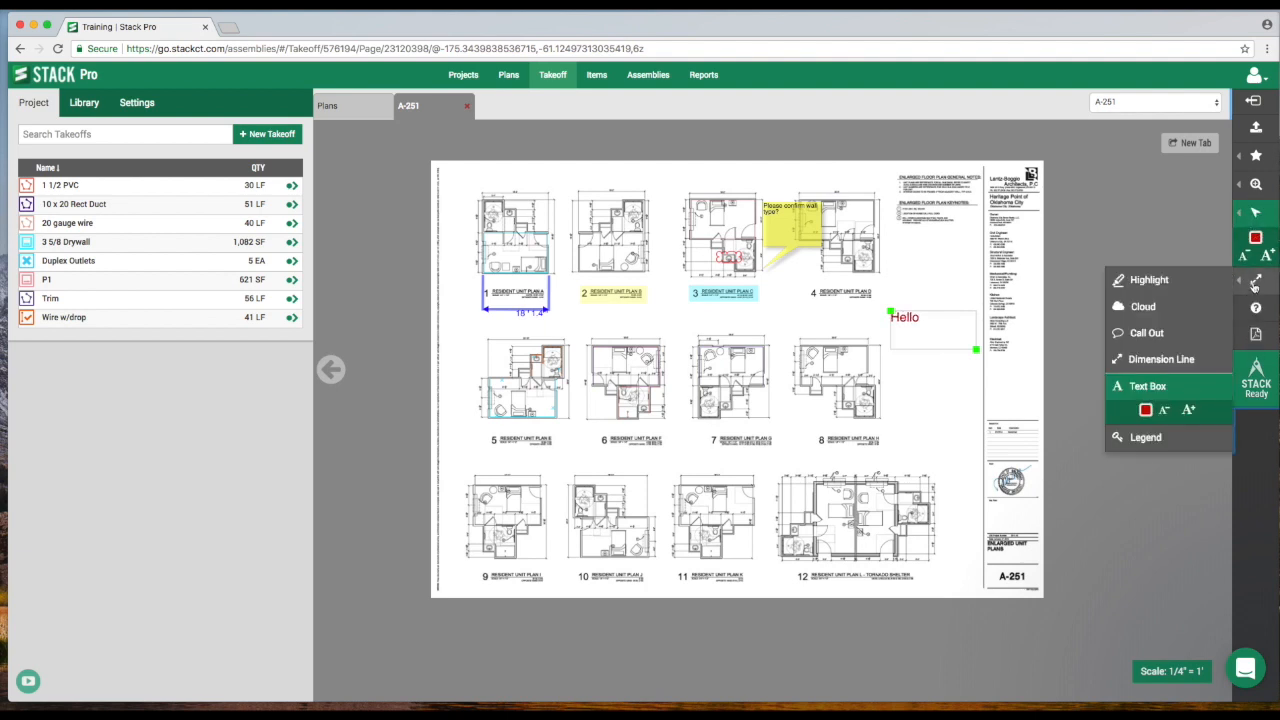
left_click(1146, 437)
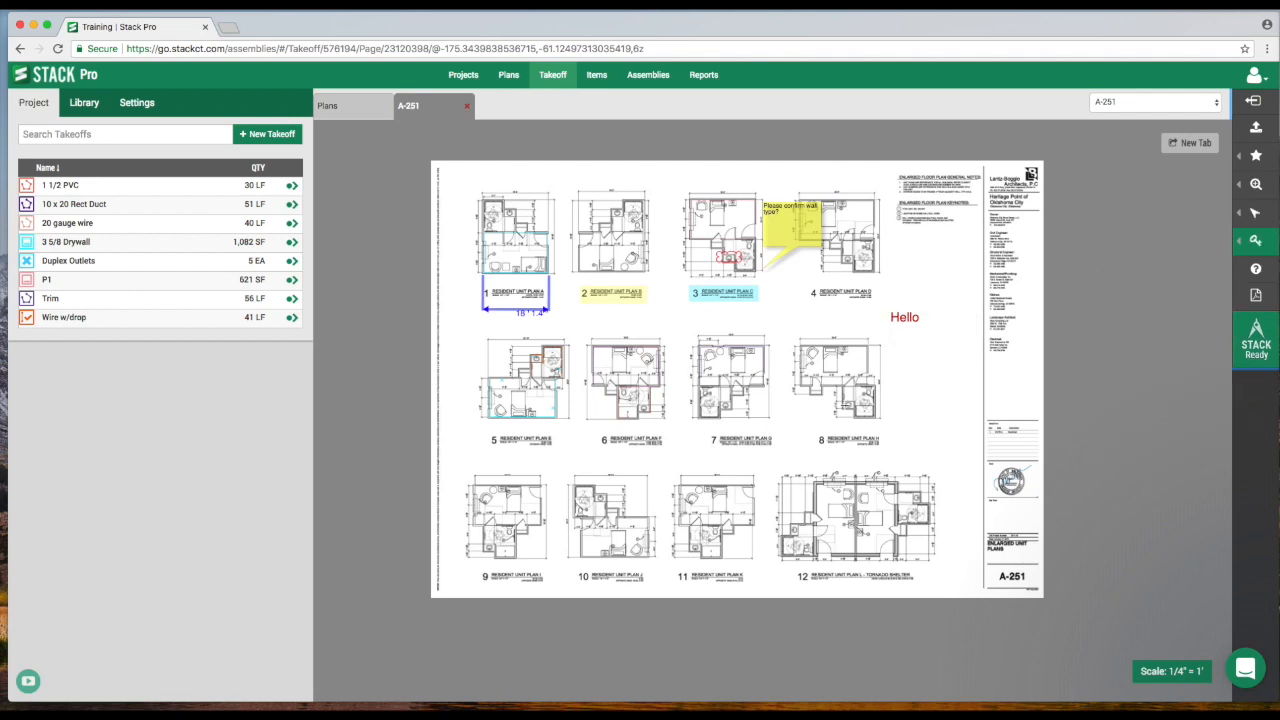
scroll(863, 404, "down", 2)
left_click_drag(792, 378, 975, 490)
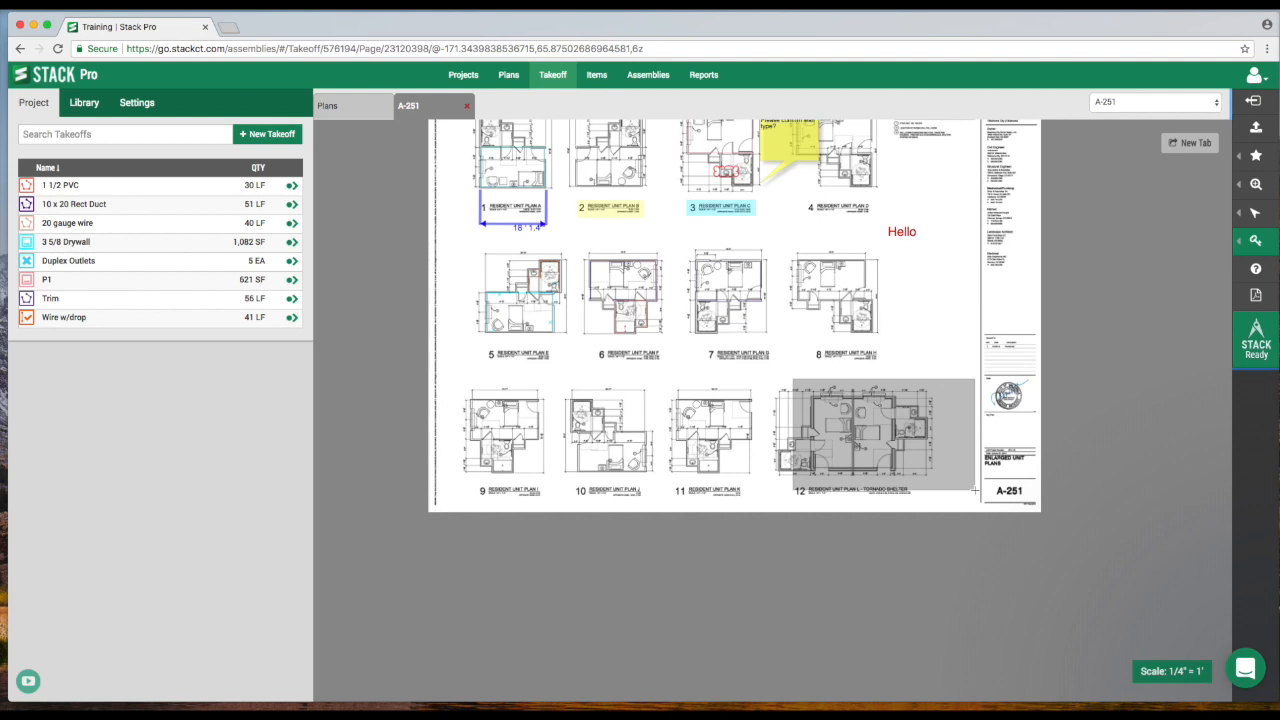
left_click_drag(975, 490, 981, 498)
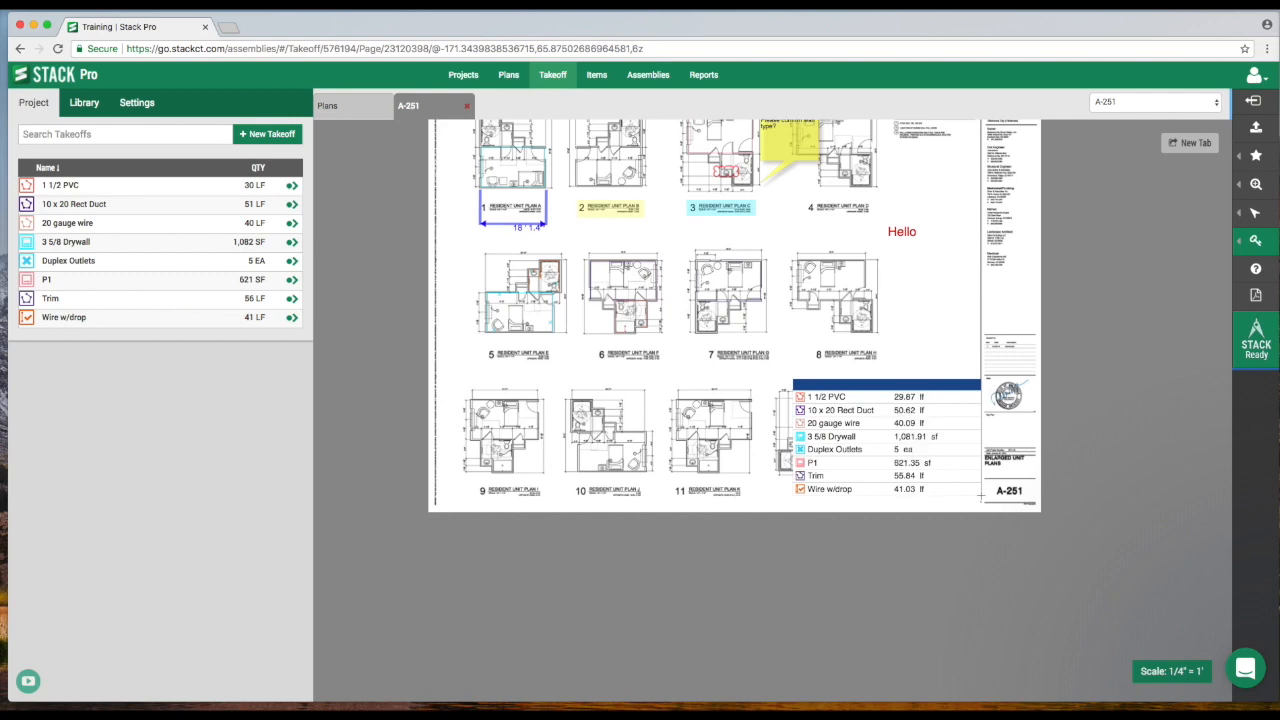
left_click_drag(611, 335, 620, 376)
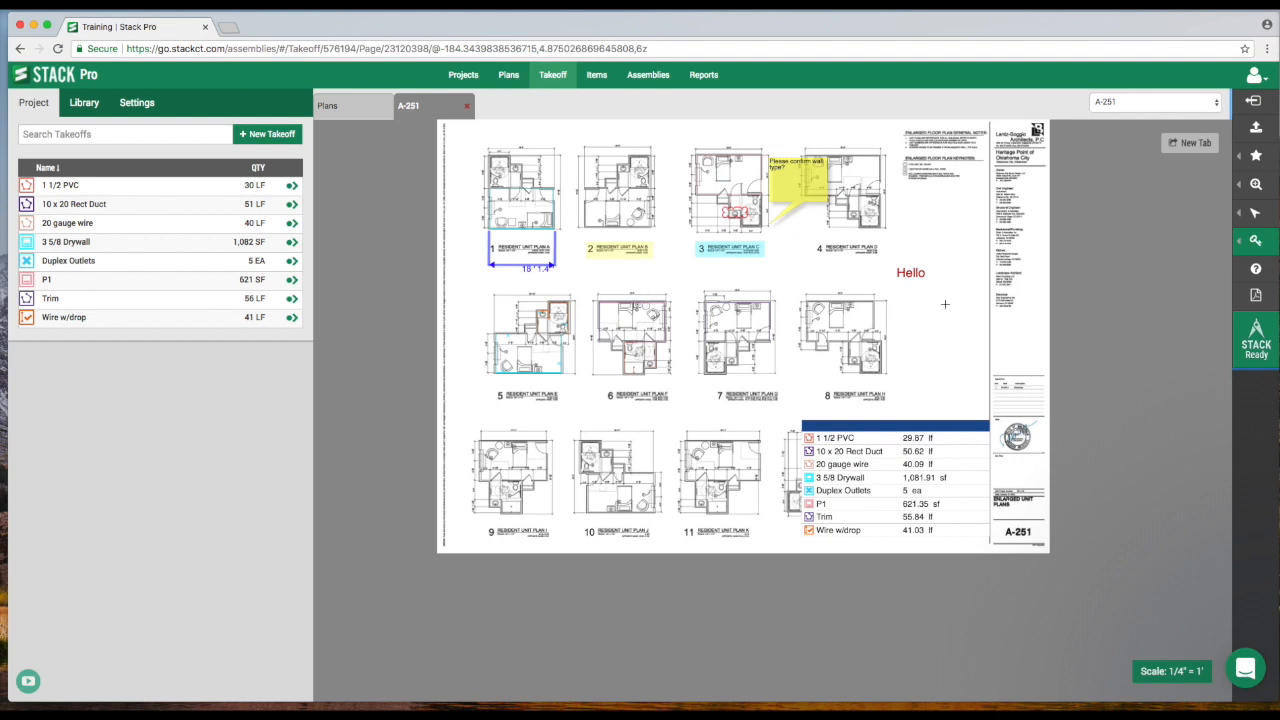
Open the PDF print options, expand the plan list and add several plans to the export selection.
left_click(1256, 268)
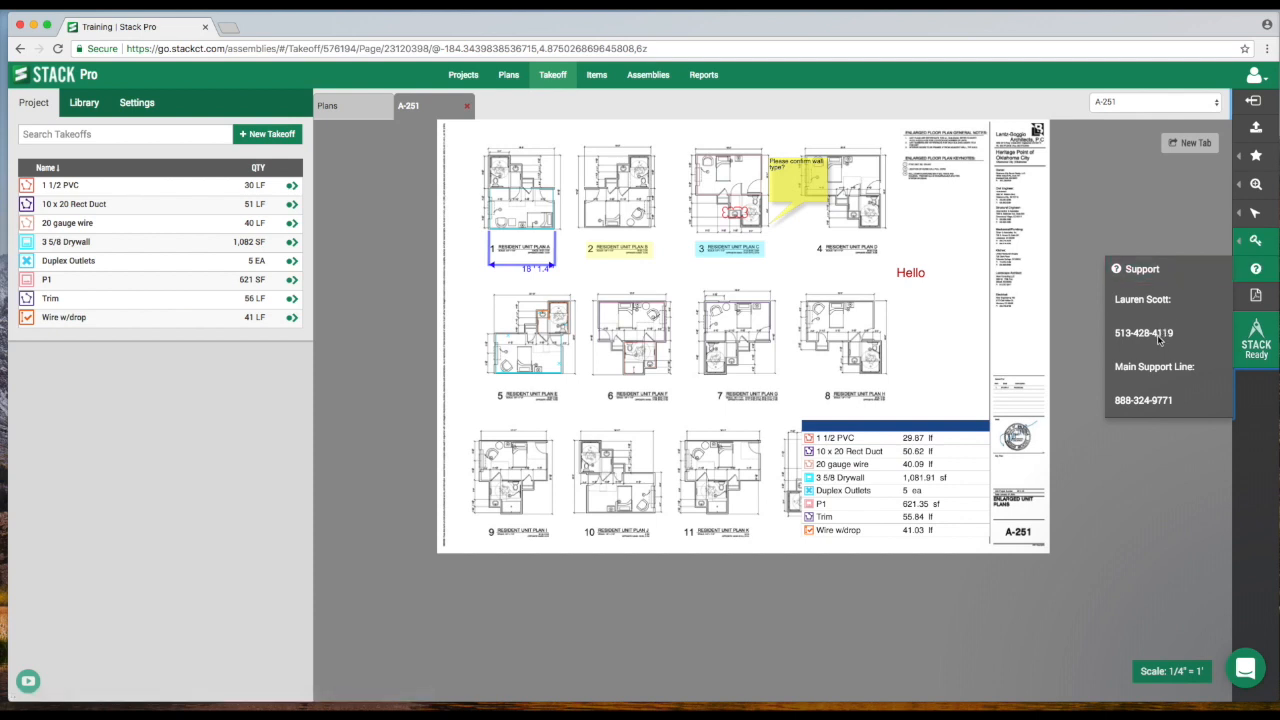
left_click(1257, 297)
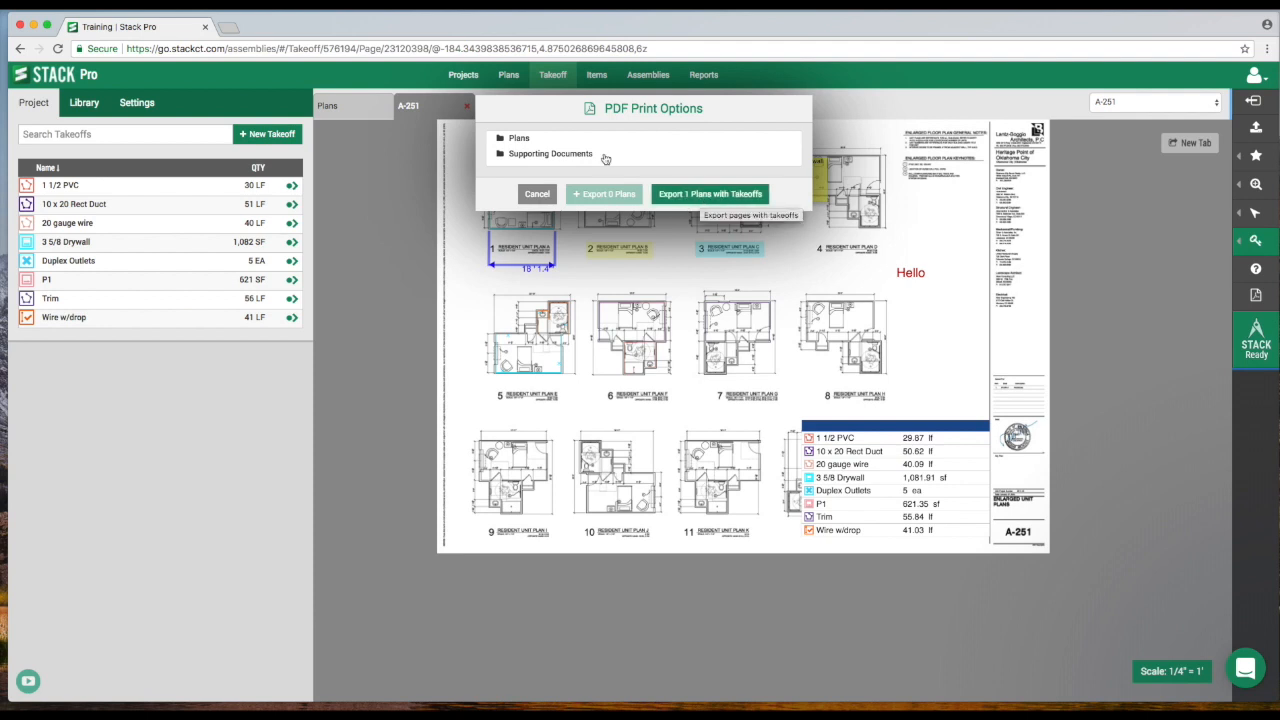
left_click(521, 140)
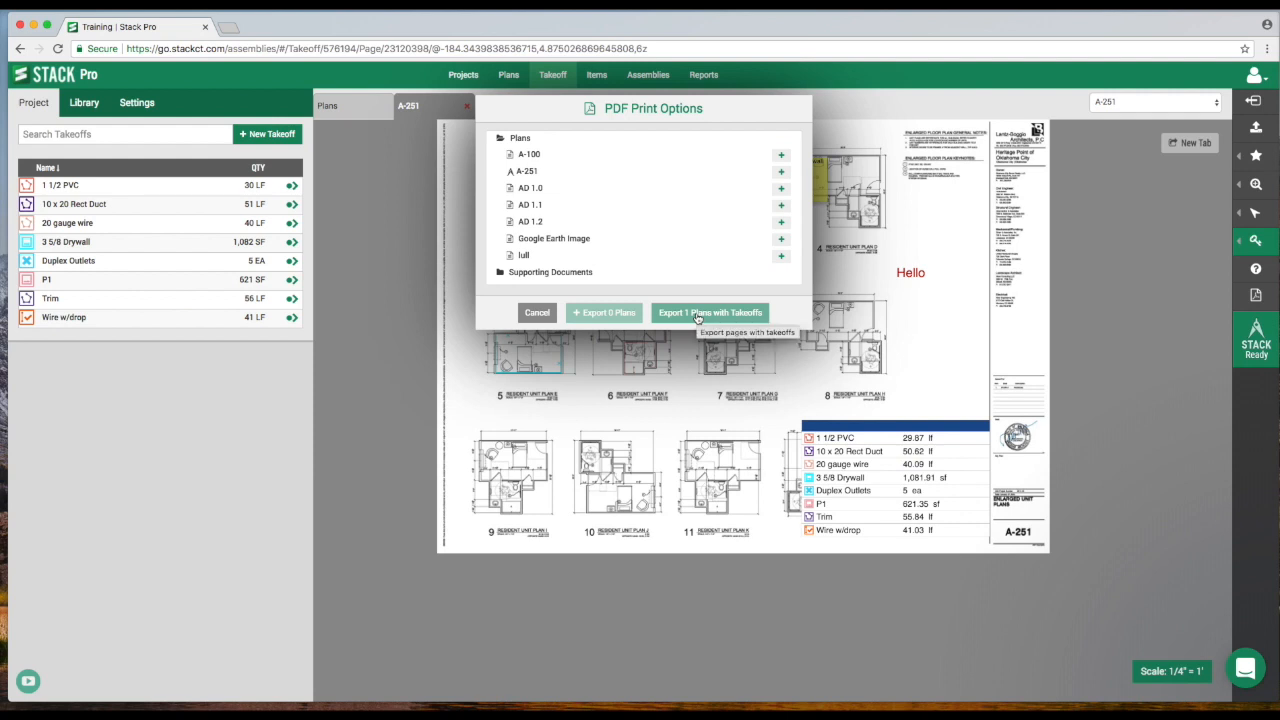
left_click(781, 172)
left_click(781, 188)
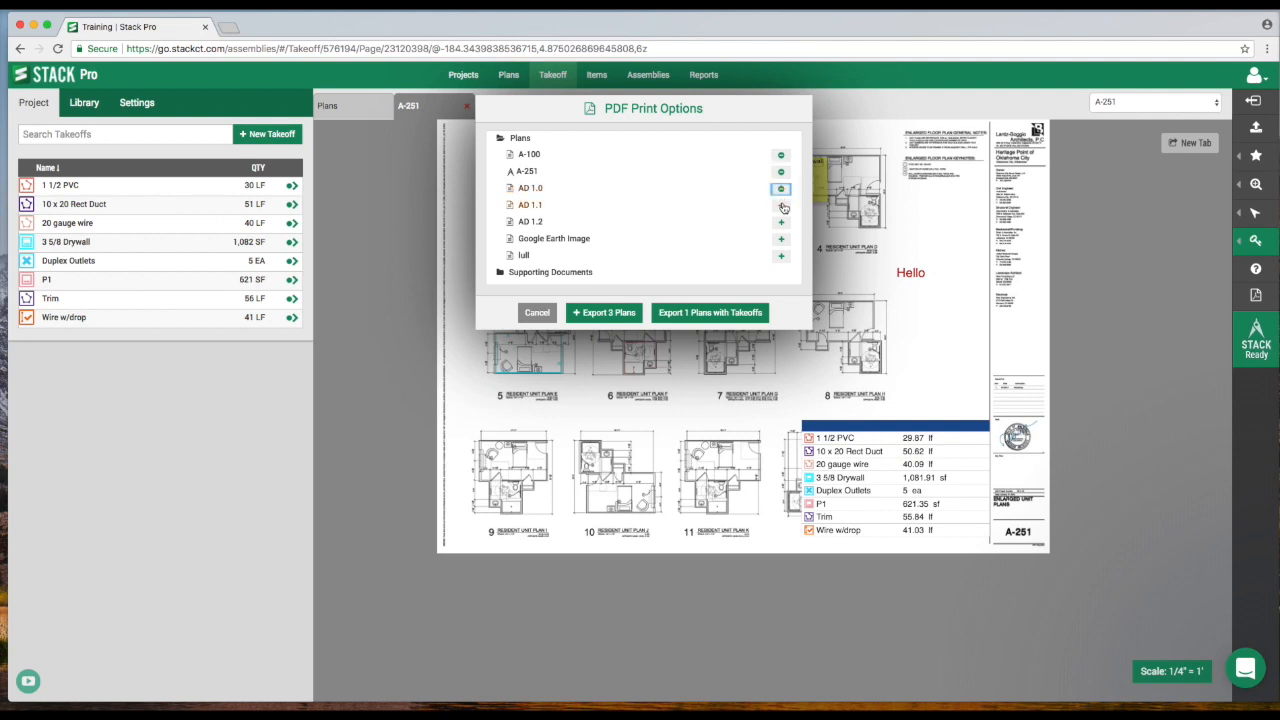
left_click(782, 222)
left_click(781, 239)
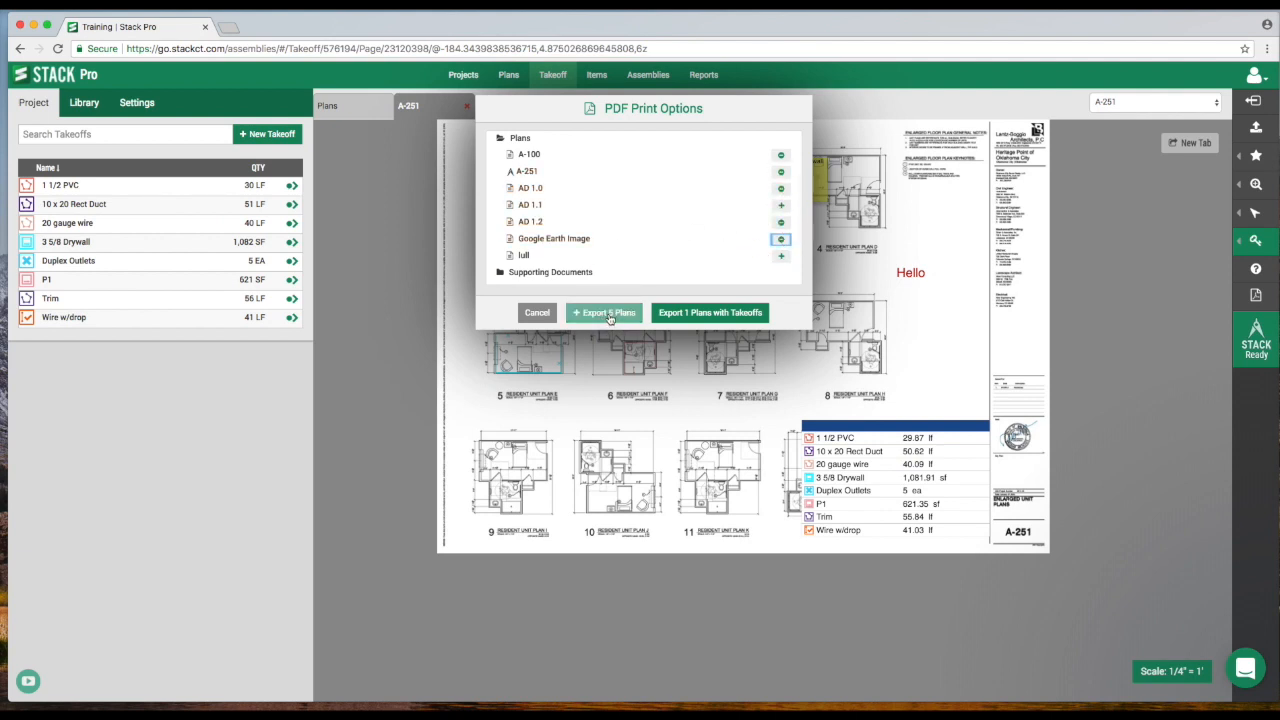
Toggle the selected plans back out of the export selection.
left_click(781, 239)
left_click(781, 205)
left_click(781, 188)
left_click(781, 171)
left_click(781, 155)
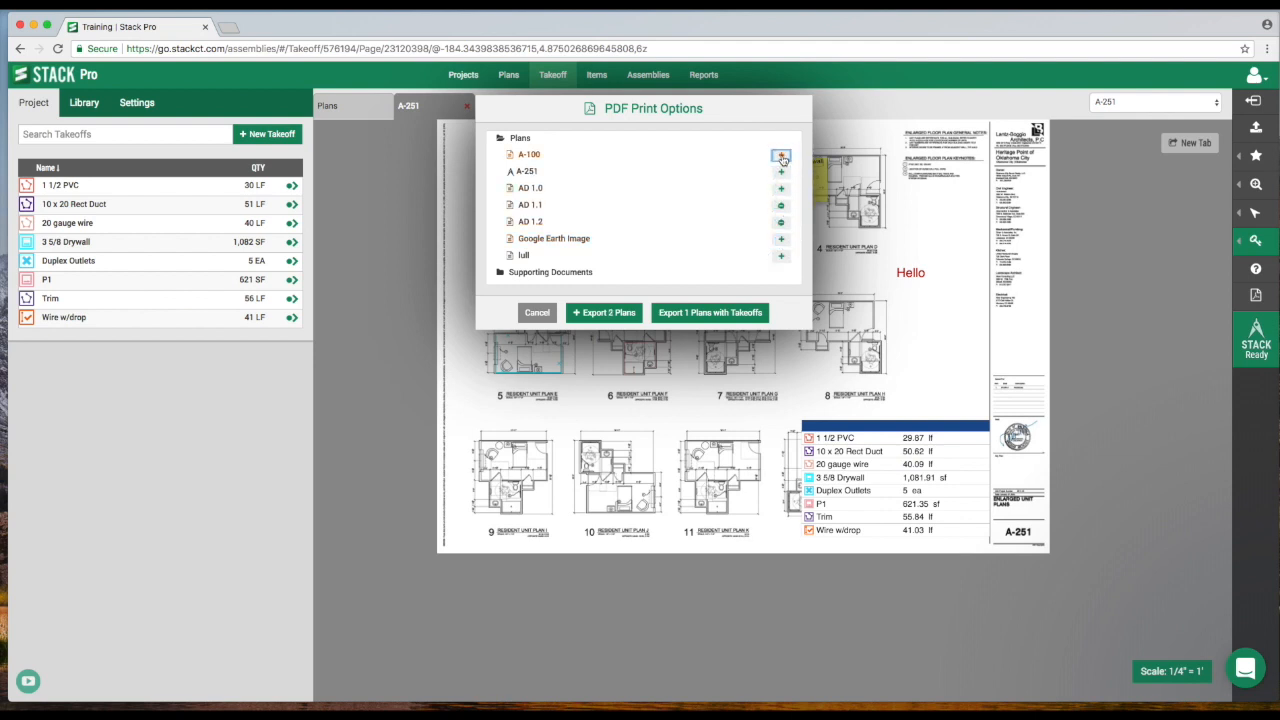
Export the current plan with its takeoffs to PDF, then open the downloaded file and scroll through it.
left_click(711, 314)
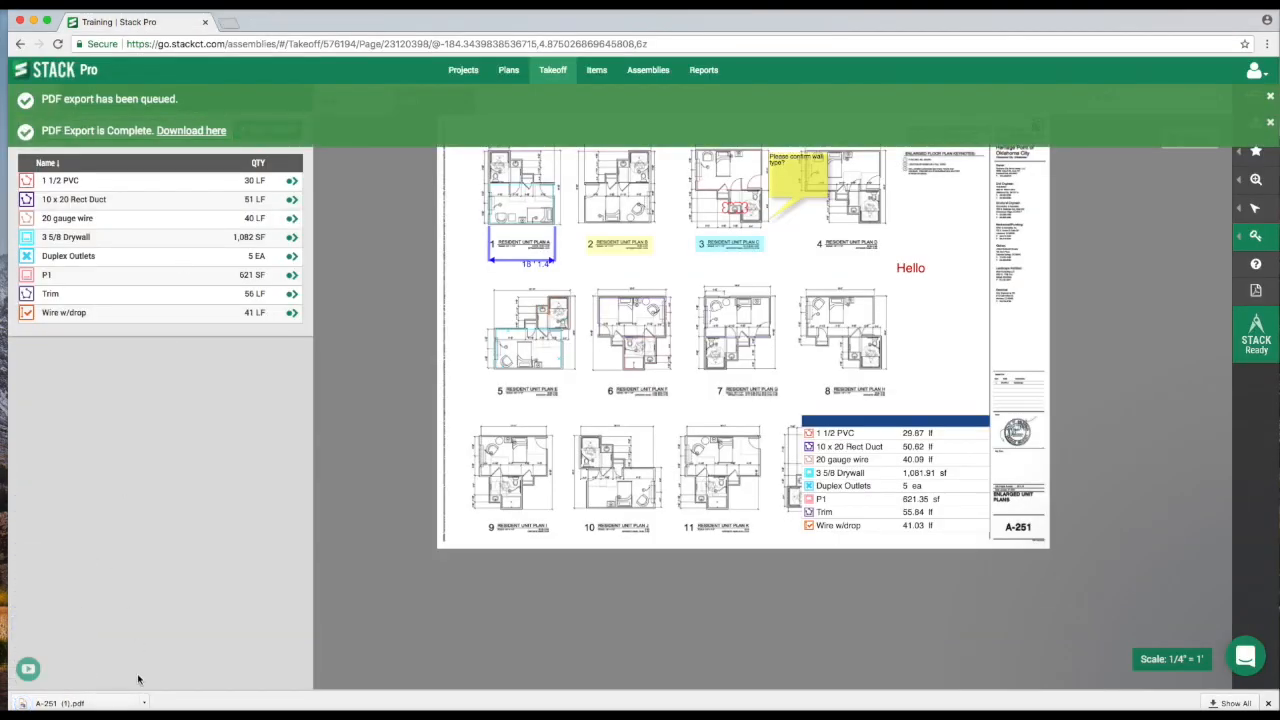
left_click(144, 703)
left_click(184, 641)
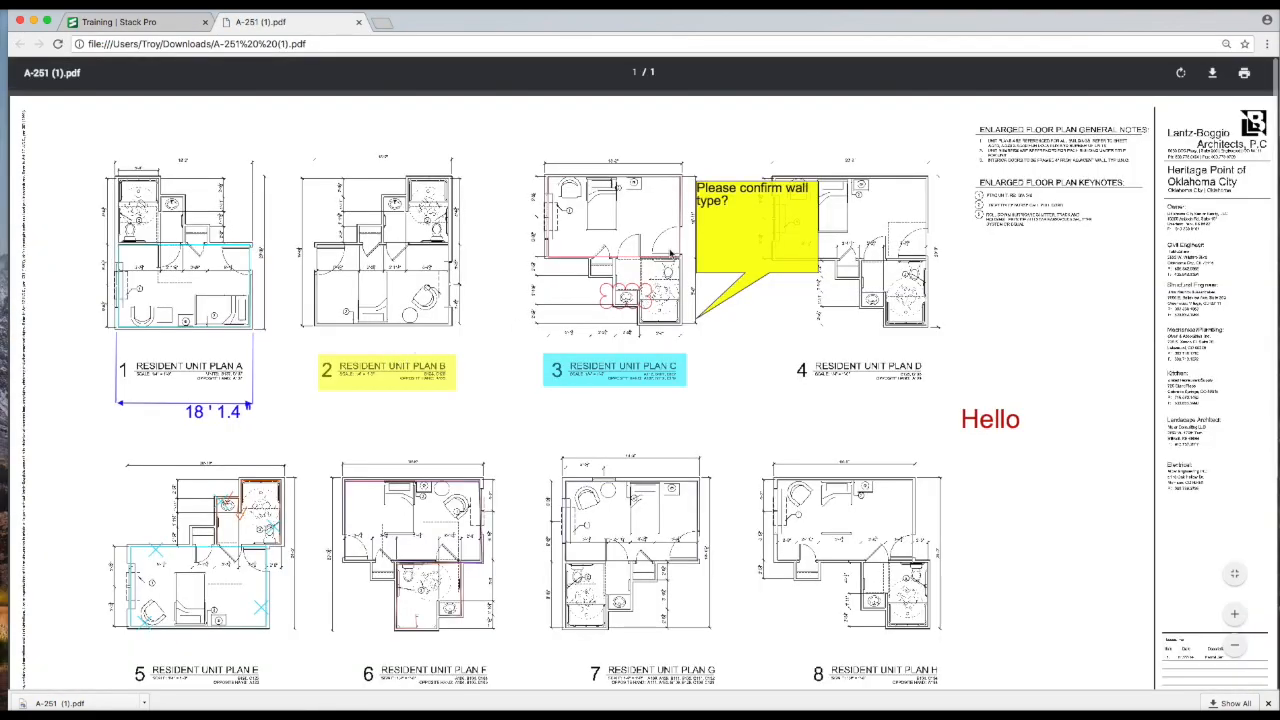
scroll(554, 320, "down", 4)
scroll(554, 320, "down", 3)
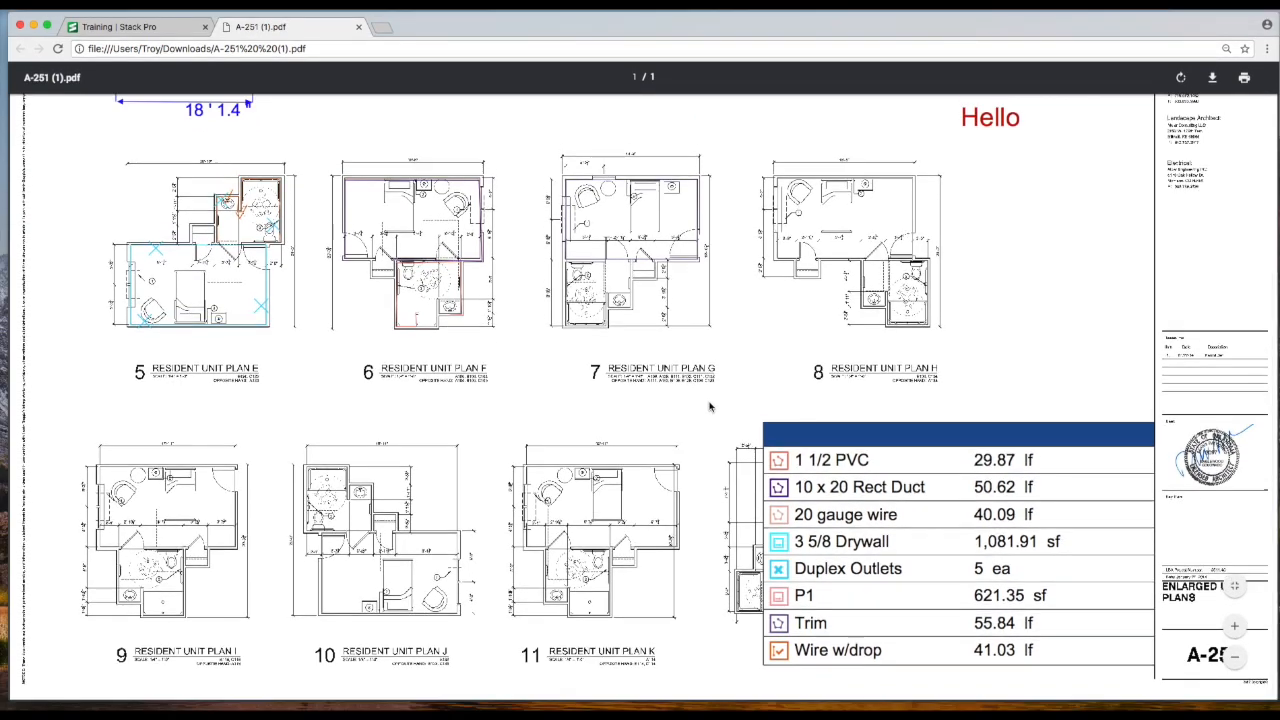
Return to STACK, dismiss the export notification and open the Takeoff Quantity Report.
left_click(169, 31)
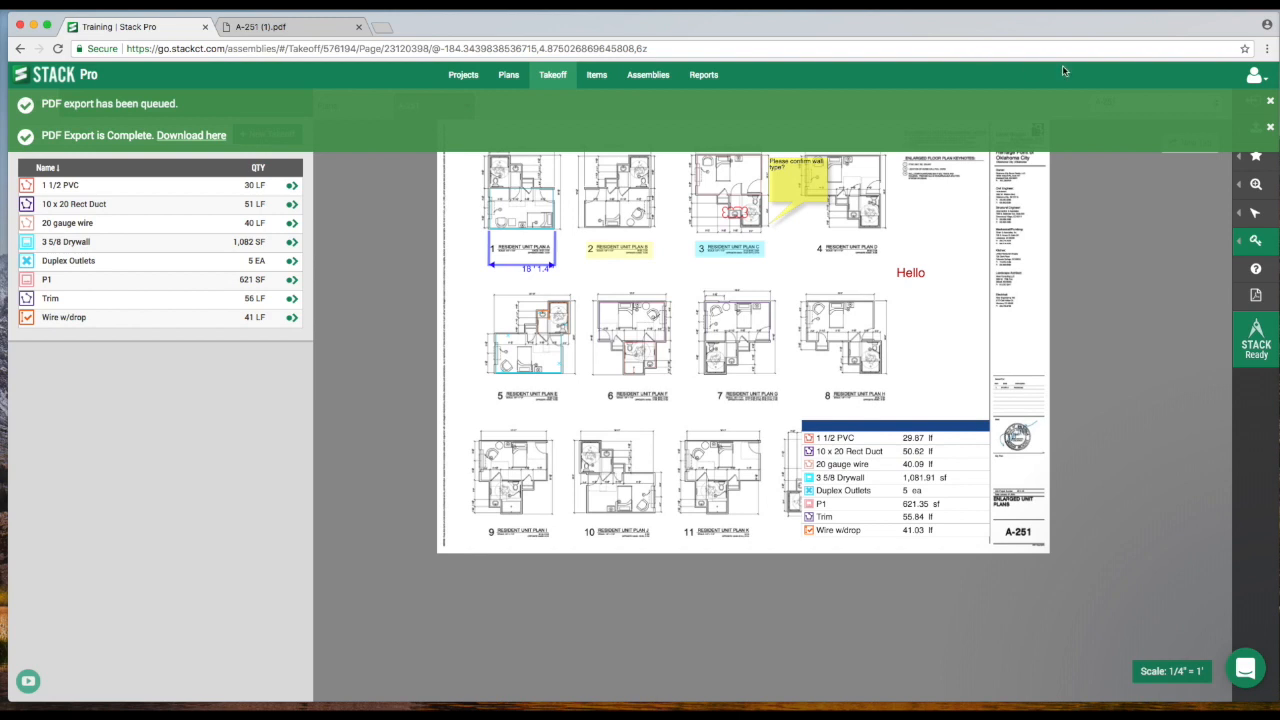
left_click(1270, 103)
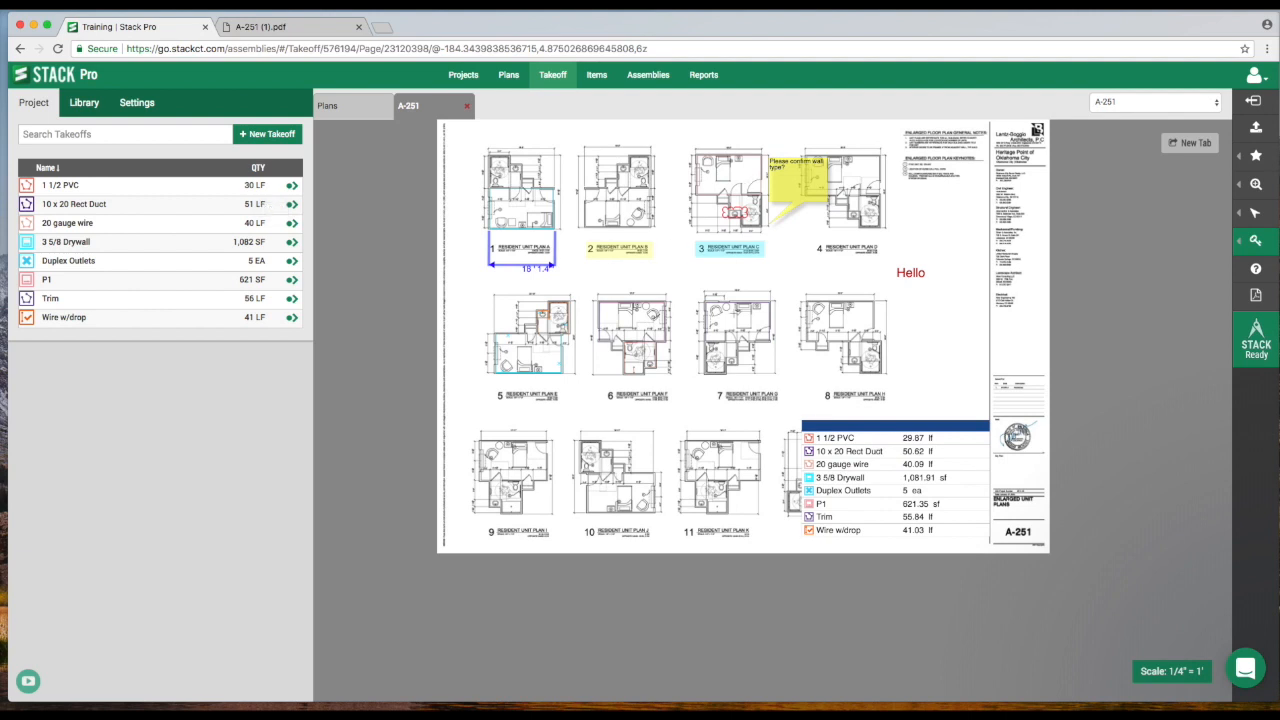
left_click(704, 76)
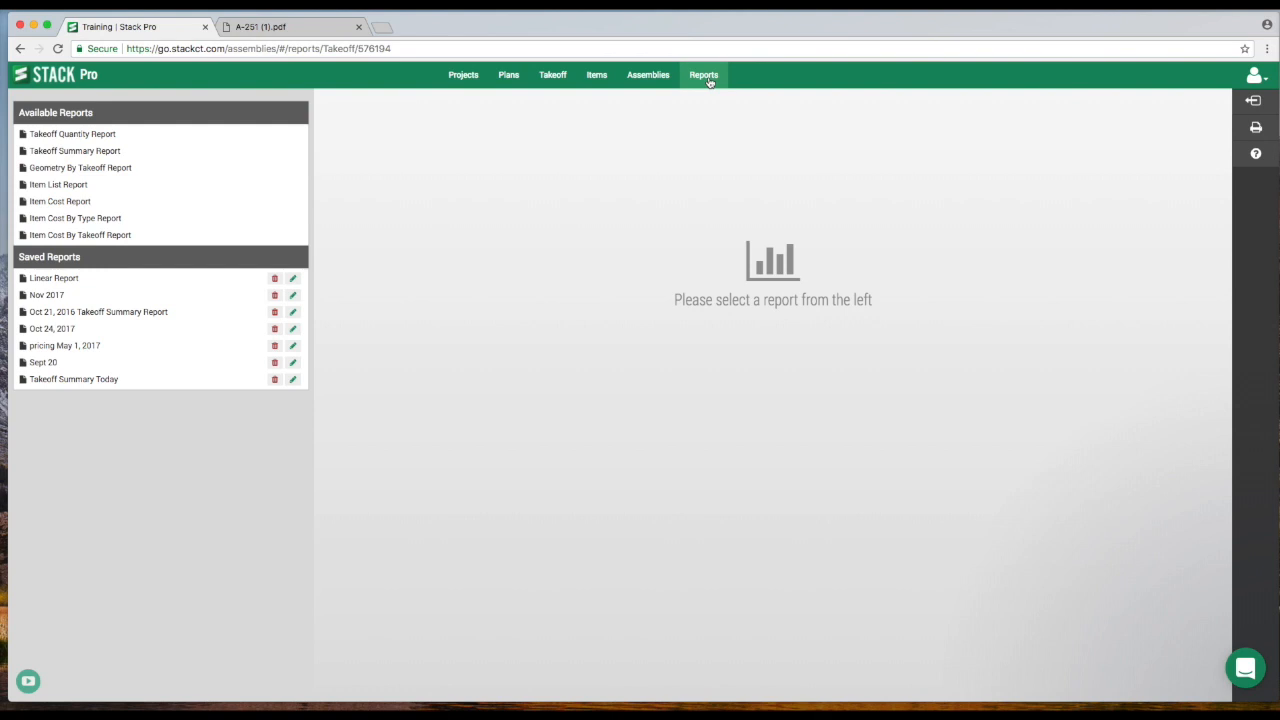
left_click(73, 139)
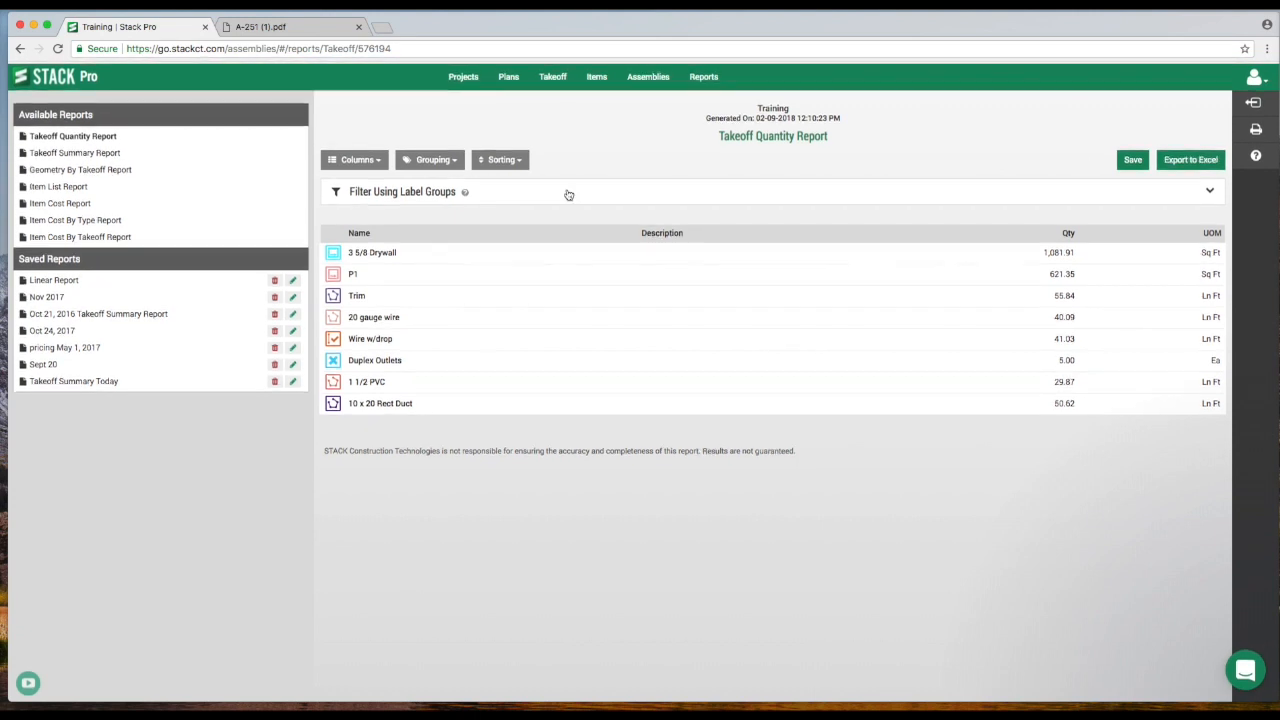
Open the Takeoff Summary Report and hide its CY column.
left_click(87, 155)
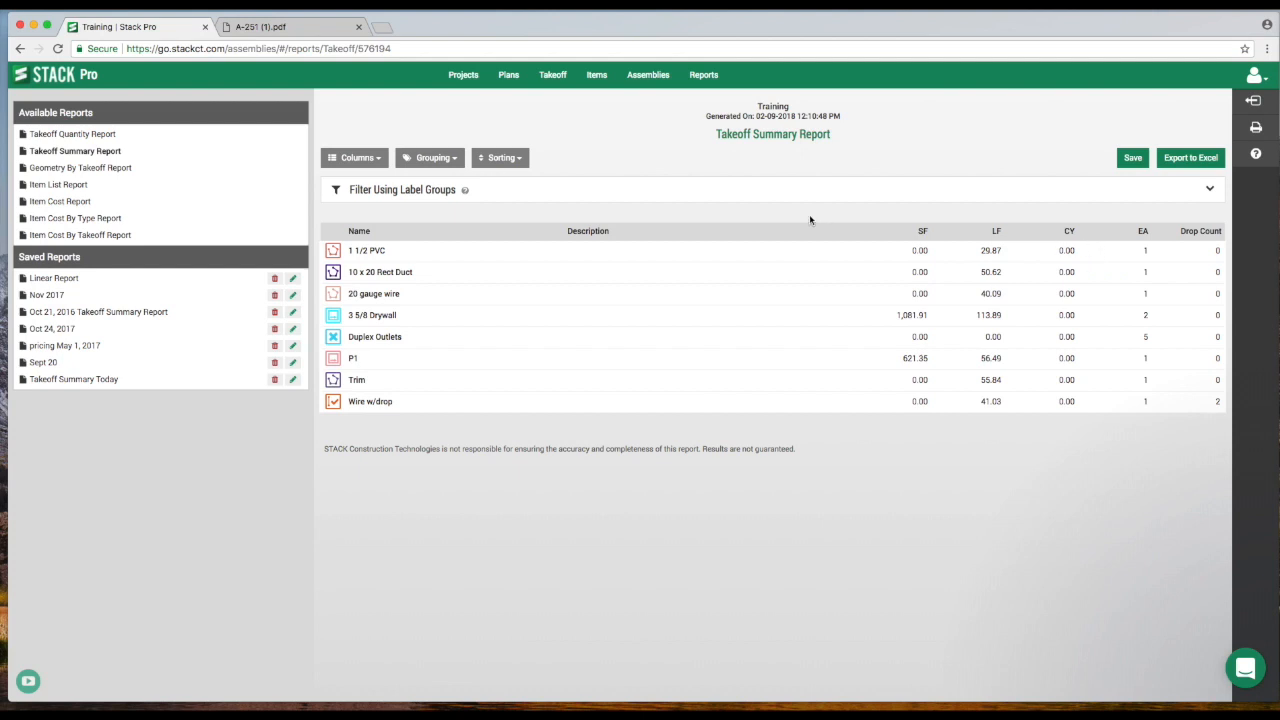
left_click(352, 160)
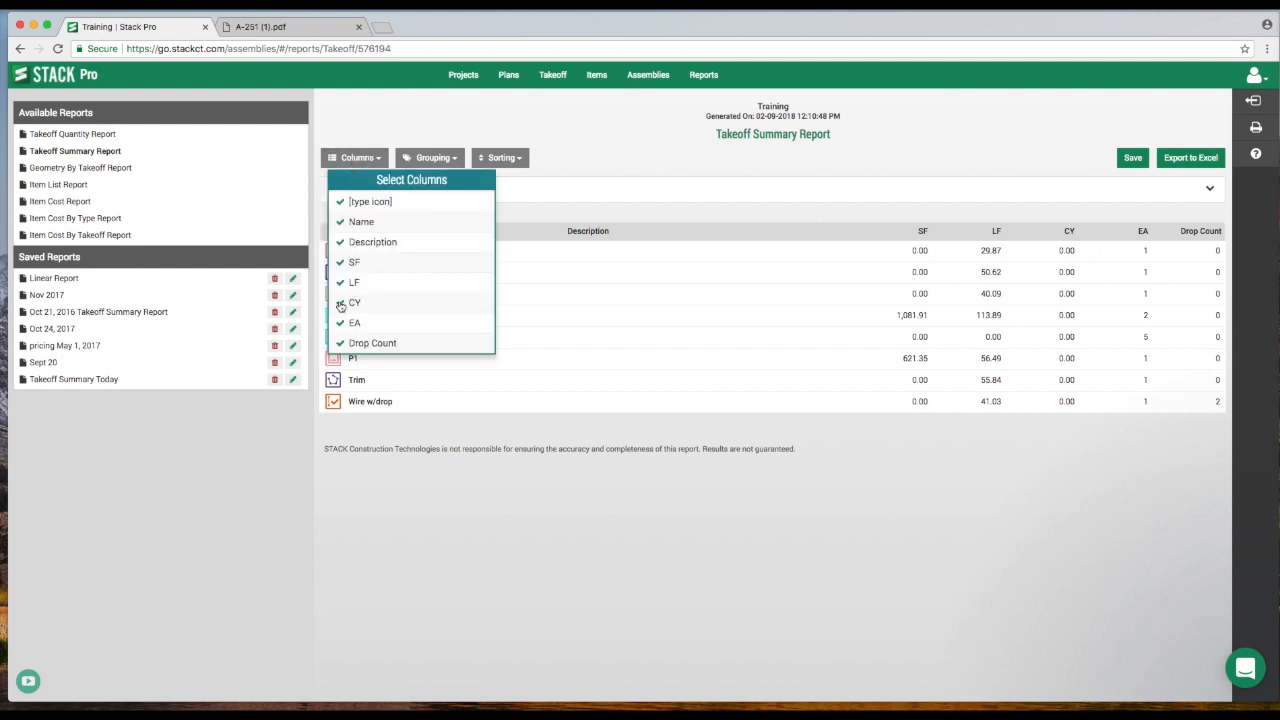
left_click(357, 303)
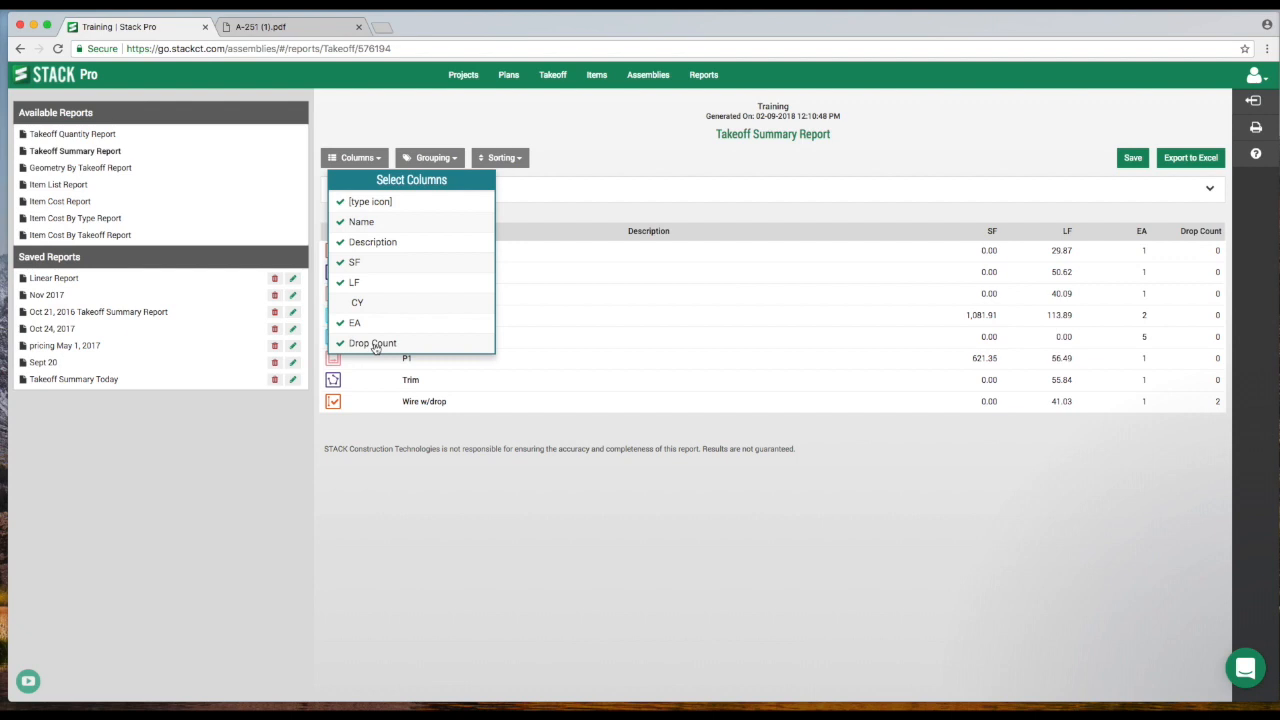
left_click(540, 224)
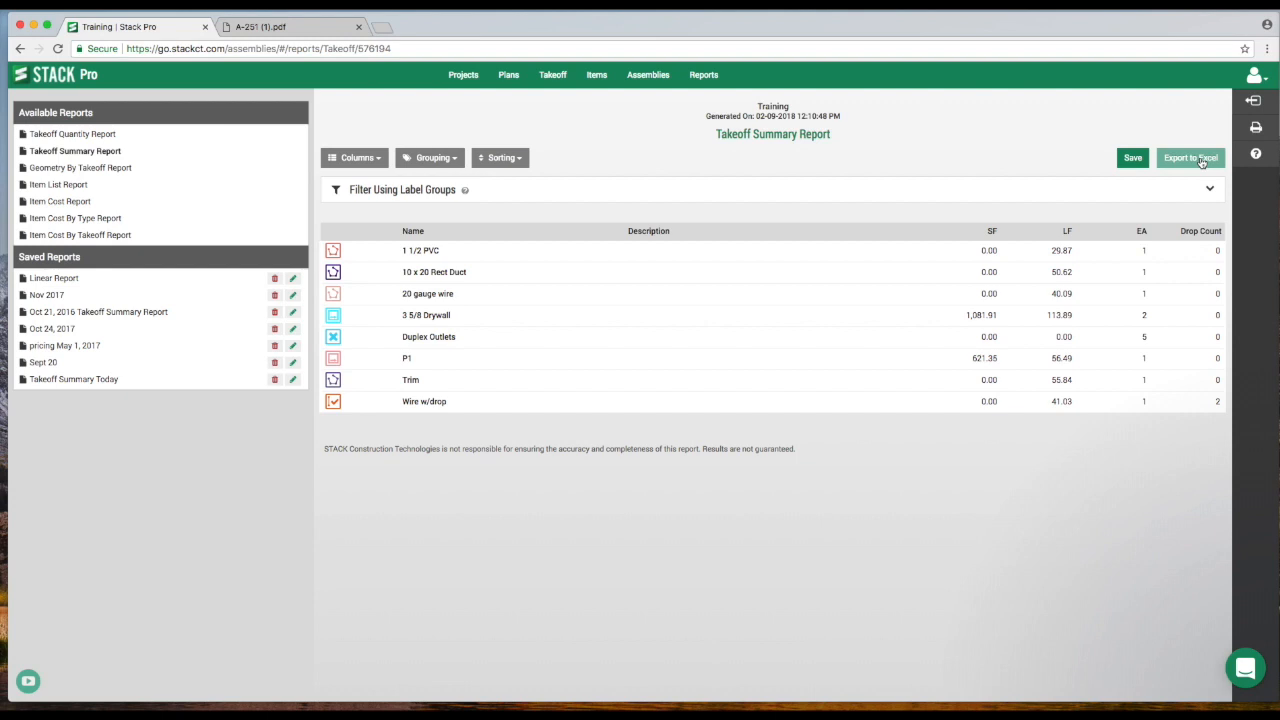
Open the Geometry By Takeoff Report and jump to the second 3 5/8 Drywall measurement on the plan.
left_click(87, 170)
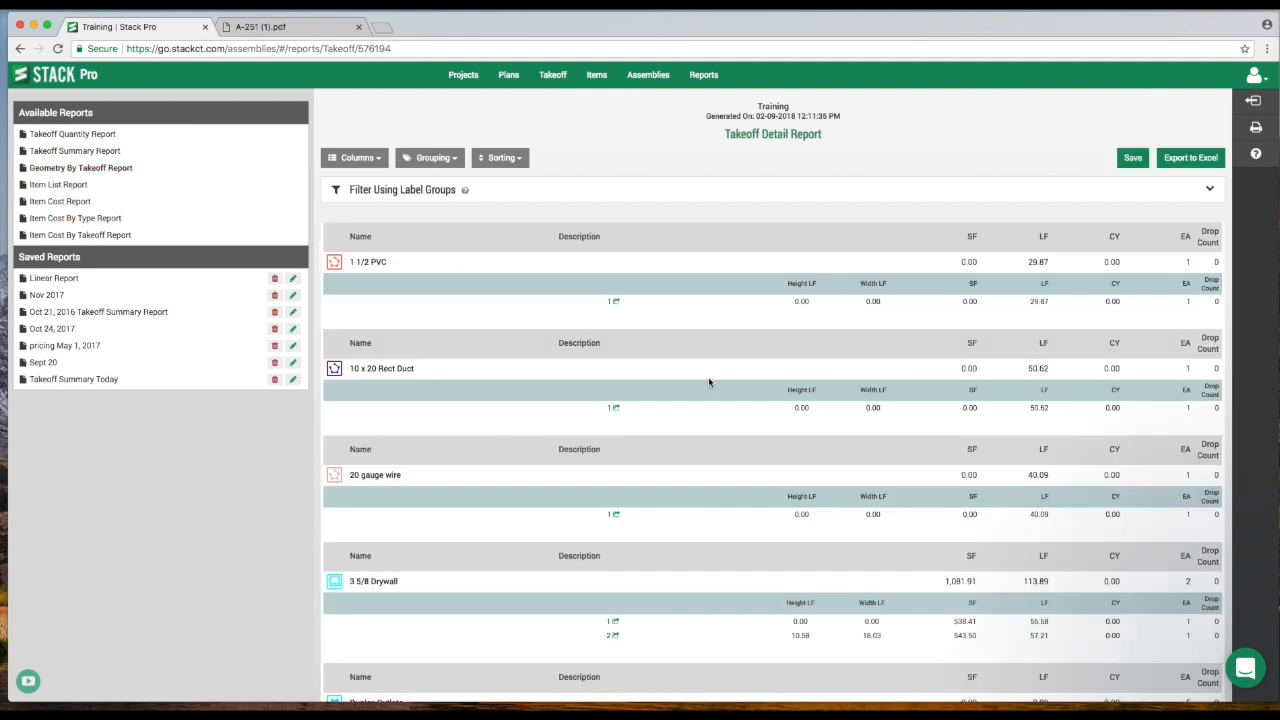
scroll(656, 432, "down", 3)
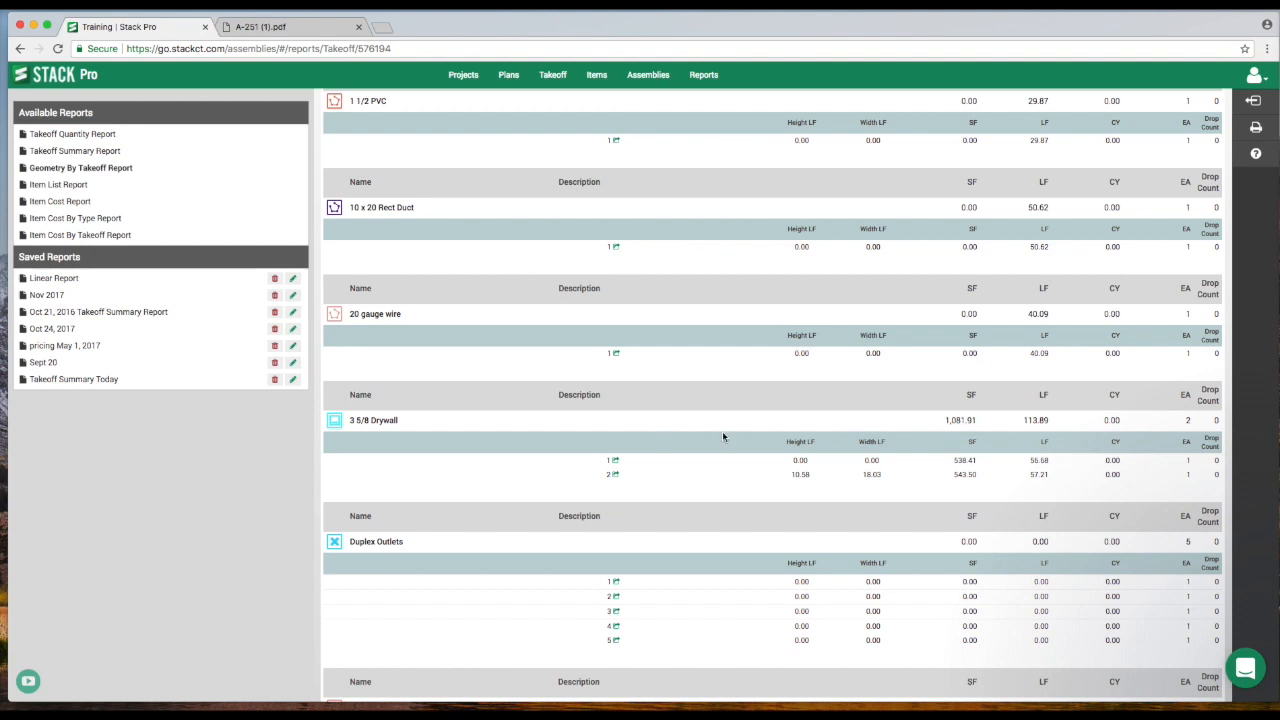
scroll(923, 431, "down", 3)
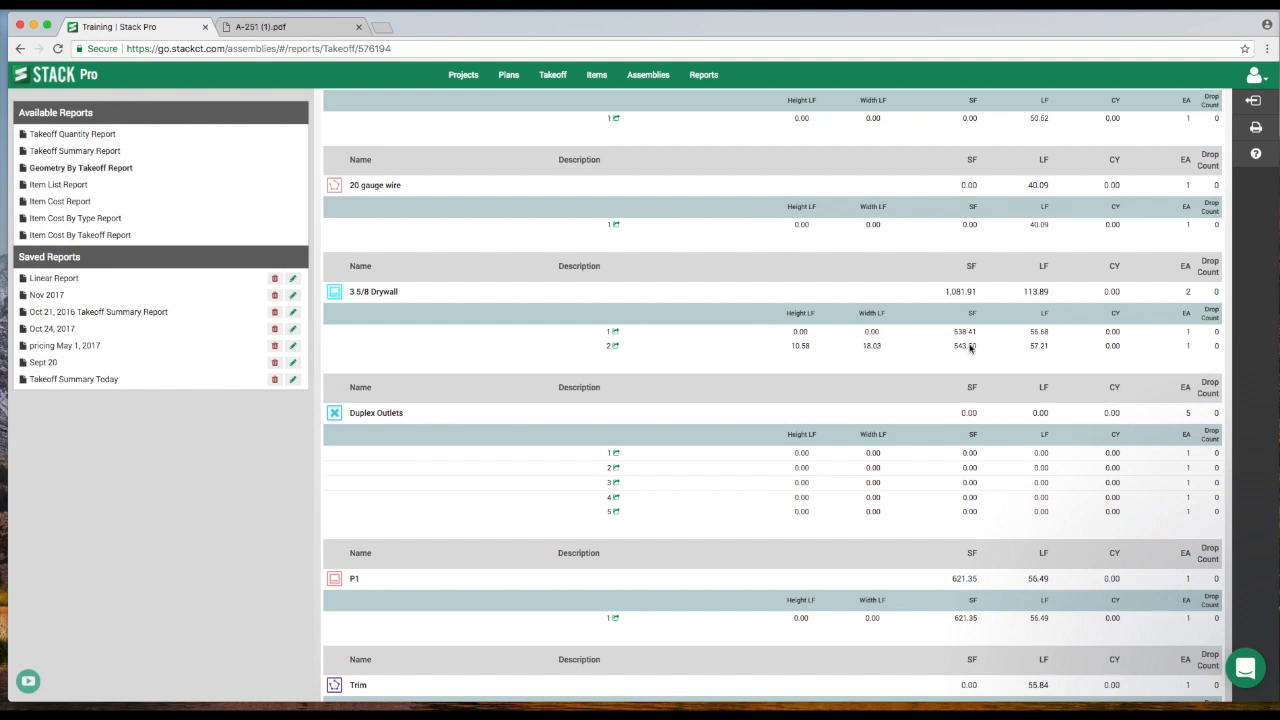
left_click(616, 347)
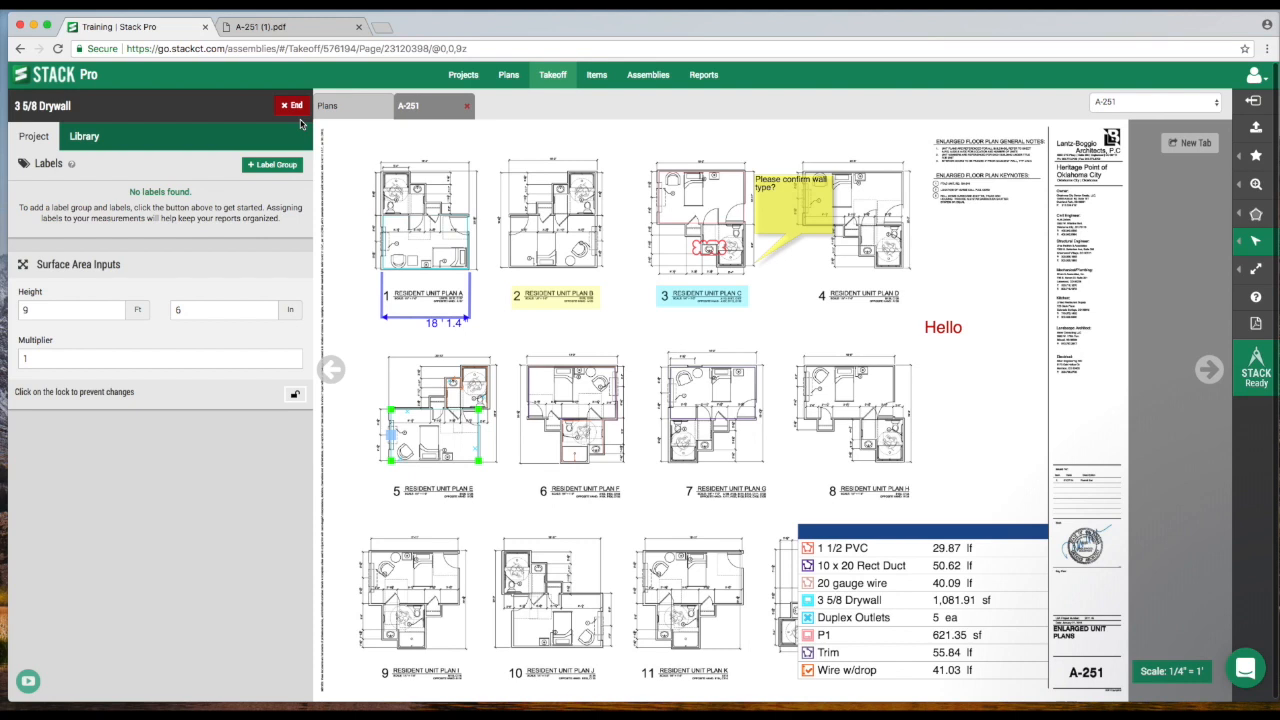
End the drywall takeoff, reopen the Takeoff Quantity Report and group it by Plan Name.
left_click(292, 106)
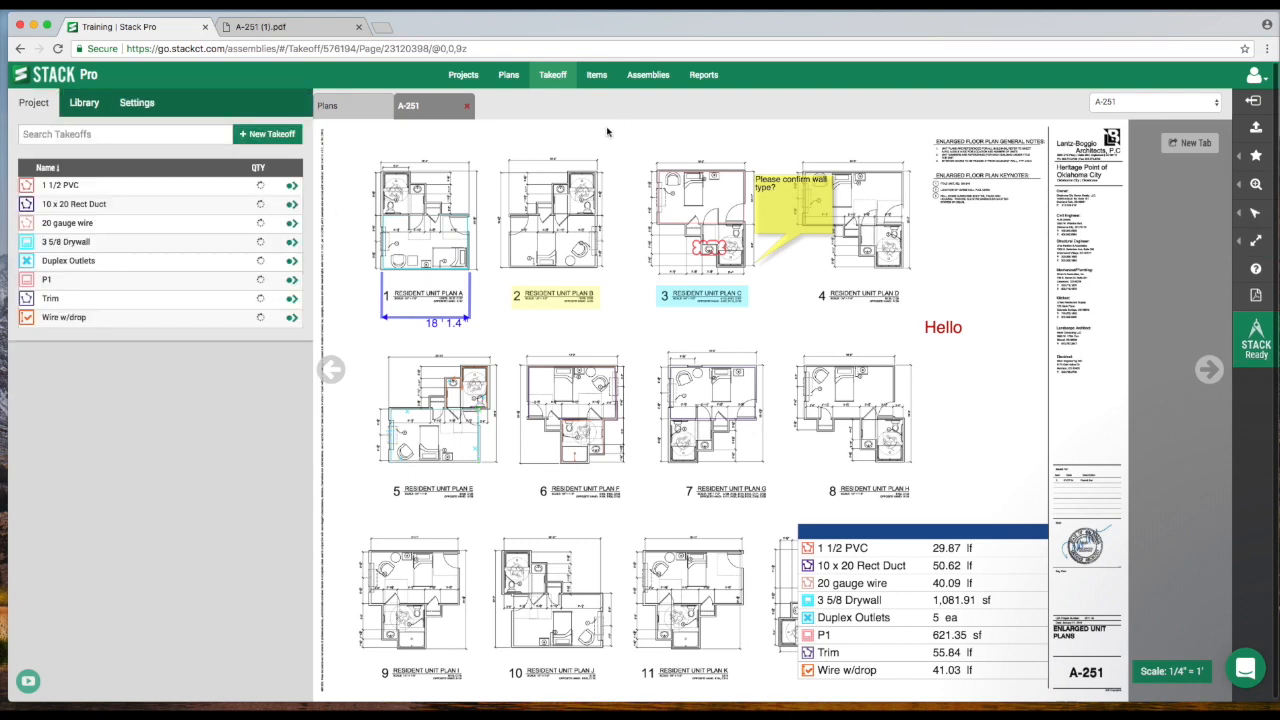
left_click(704, 80)
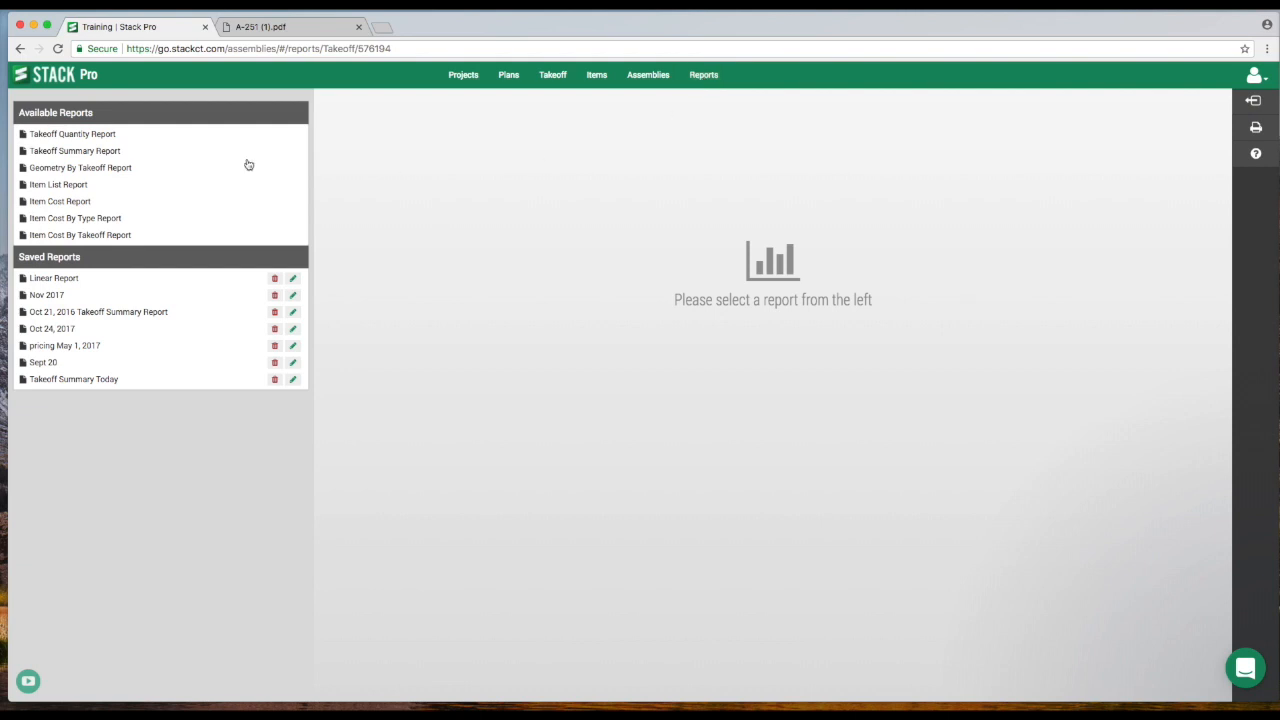
left_click(81, 138)
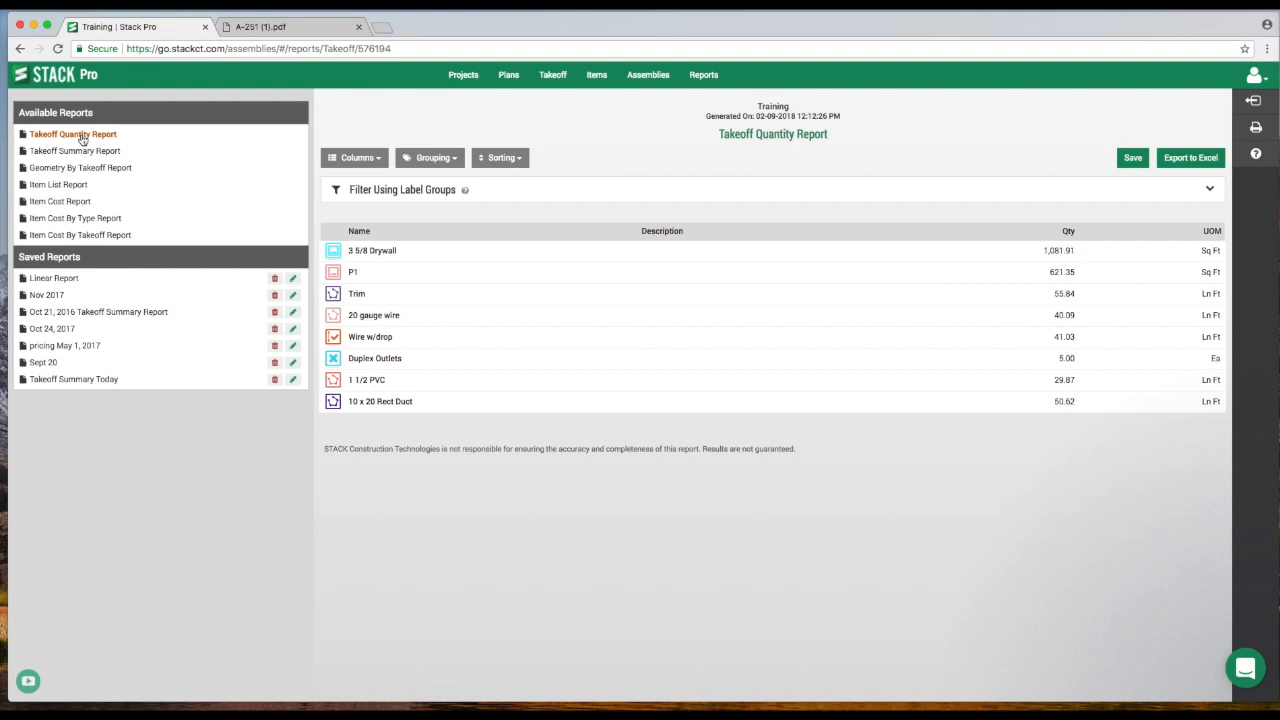
left_click(428, 160)
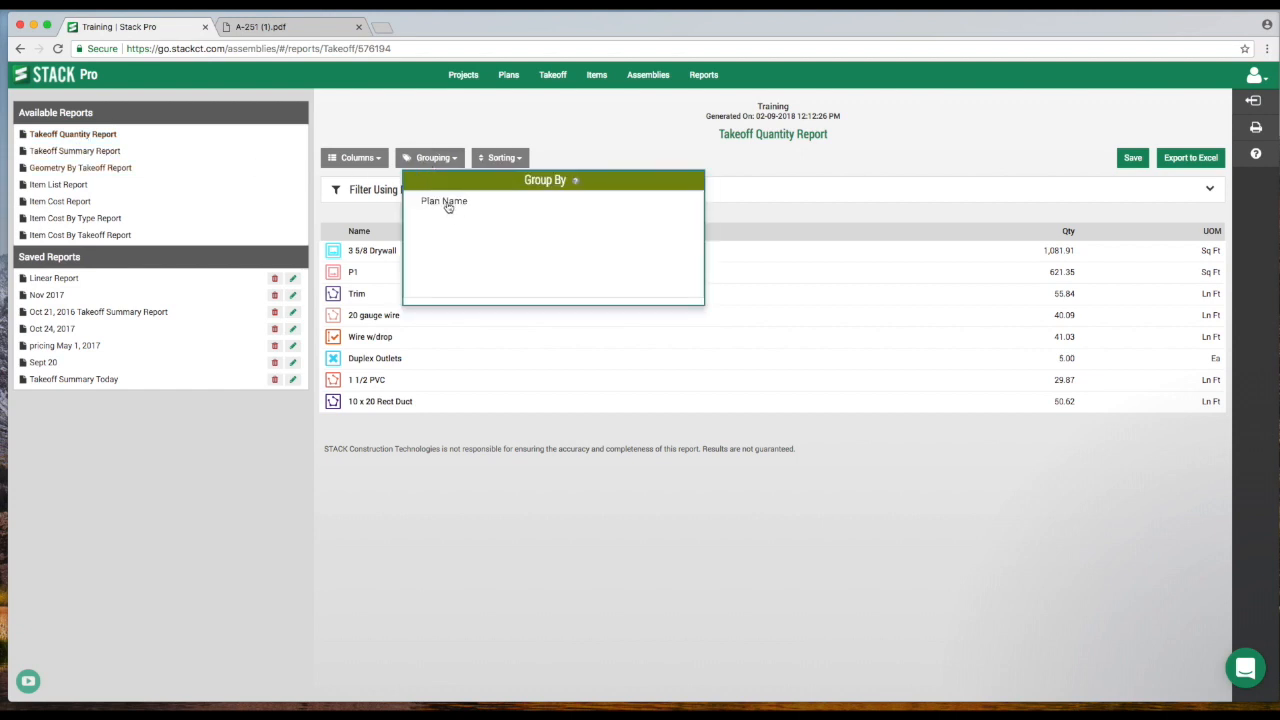
left_click(448, 203)
left_click(380, 241)
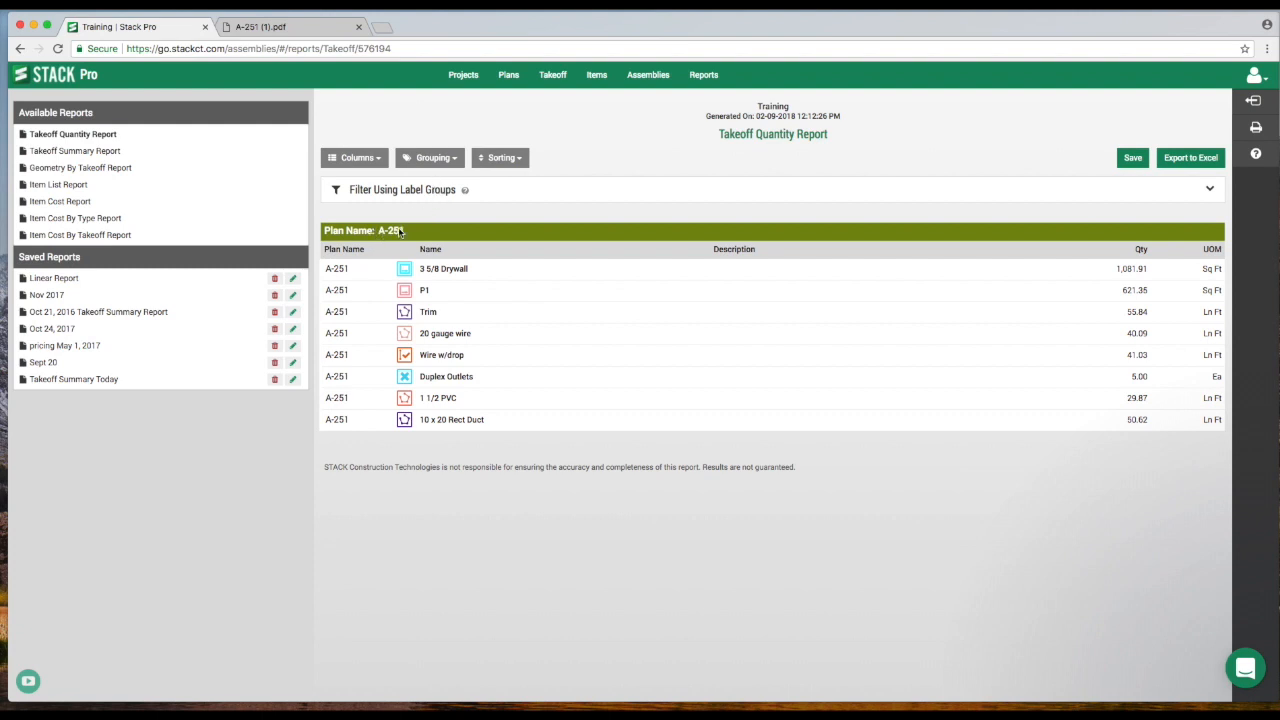
Export the grouped report to Excel and remove the Plan Name grouping.
left_click(1186, 162)
left_click(432, 158)
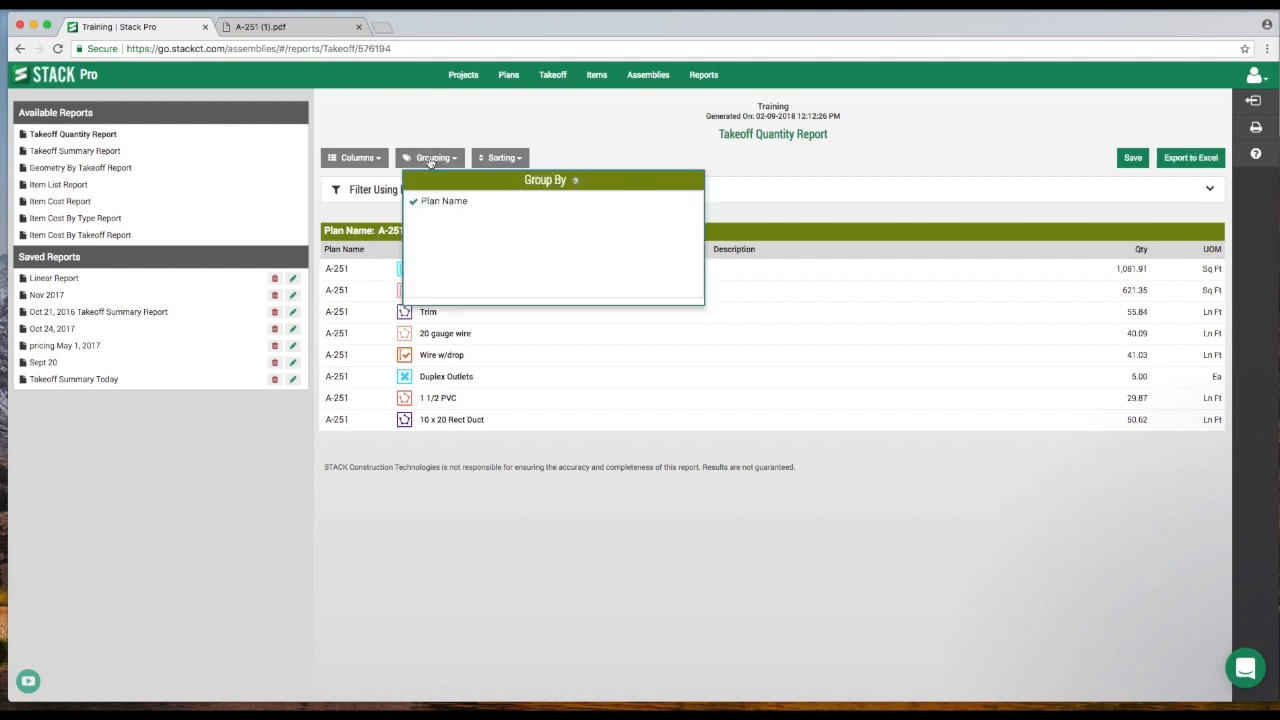
left_click(428, 203)
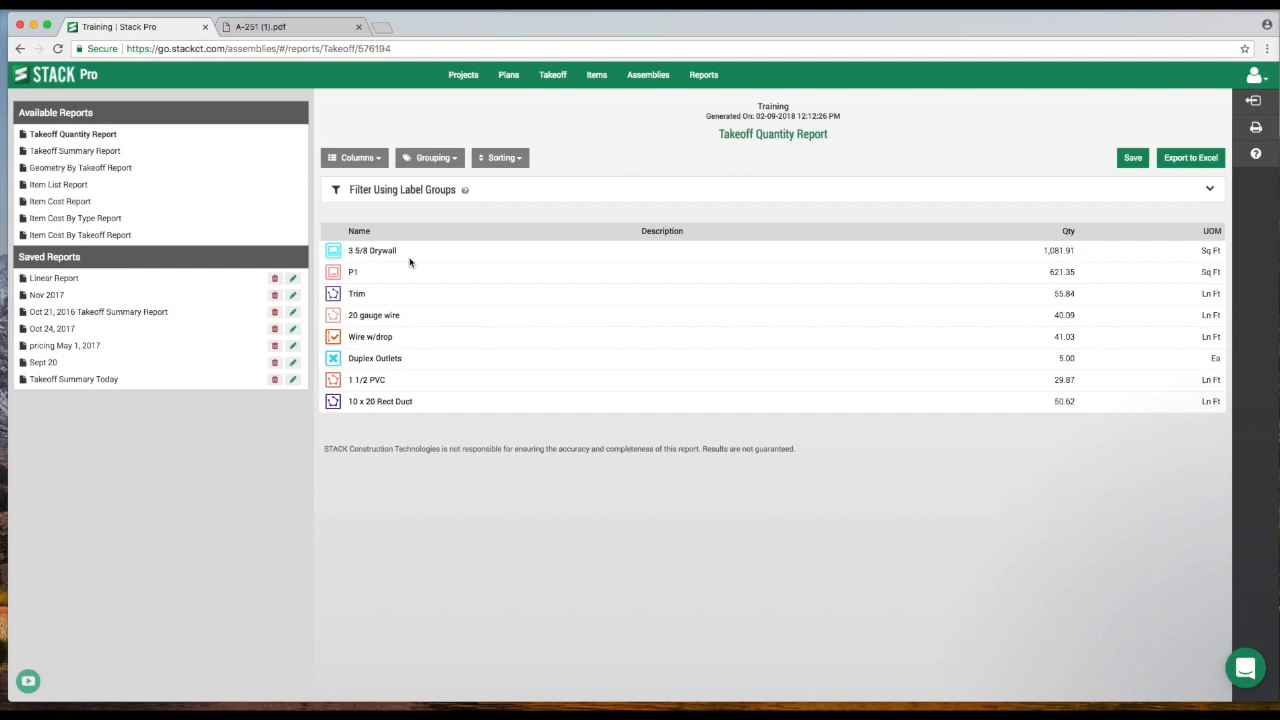
Go back to the Takeoff page and open the help site's Report Sync - Excel Add-in Overview video guide.
left_click(551, 80)
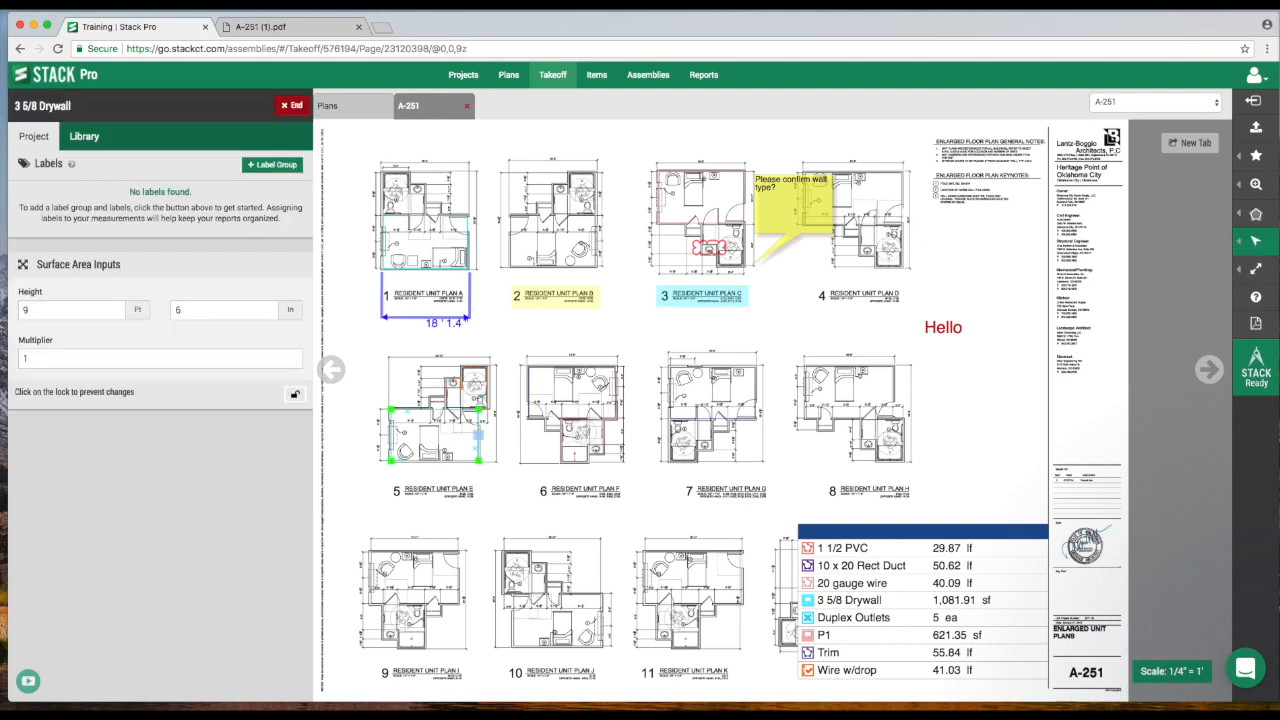
mouse_move(1257, 303)
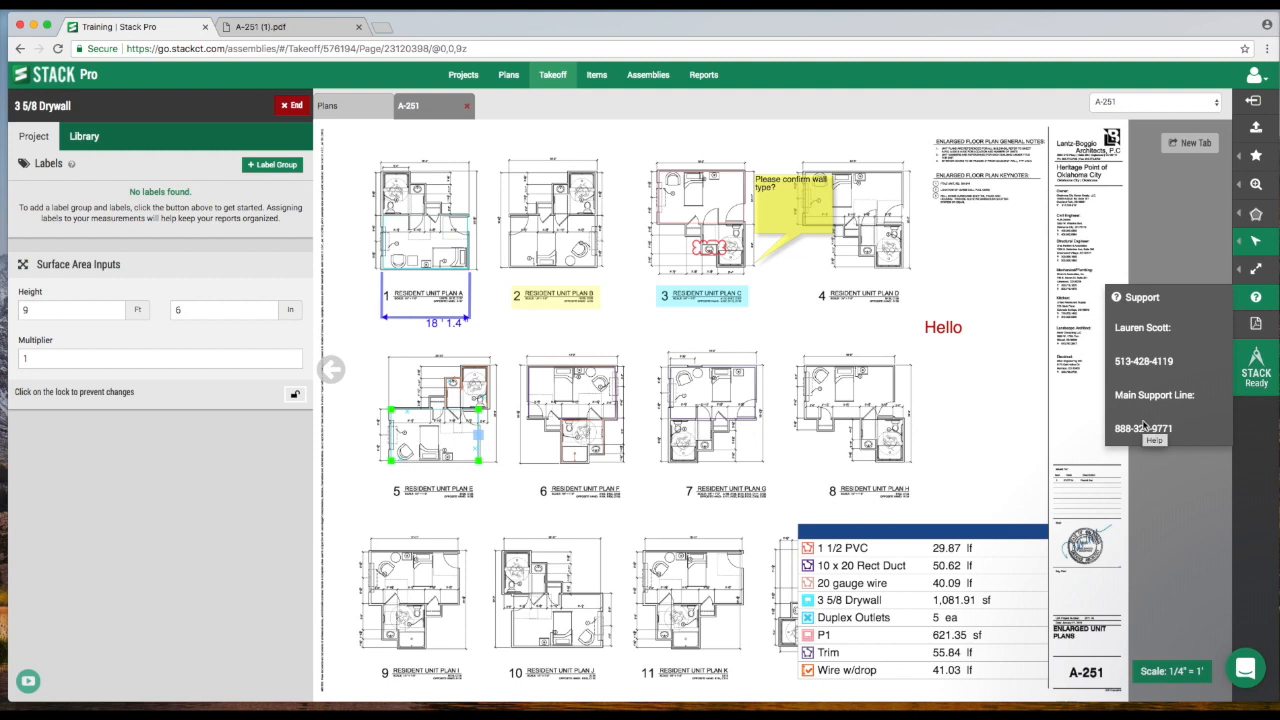
left_click(1163, 304)
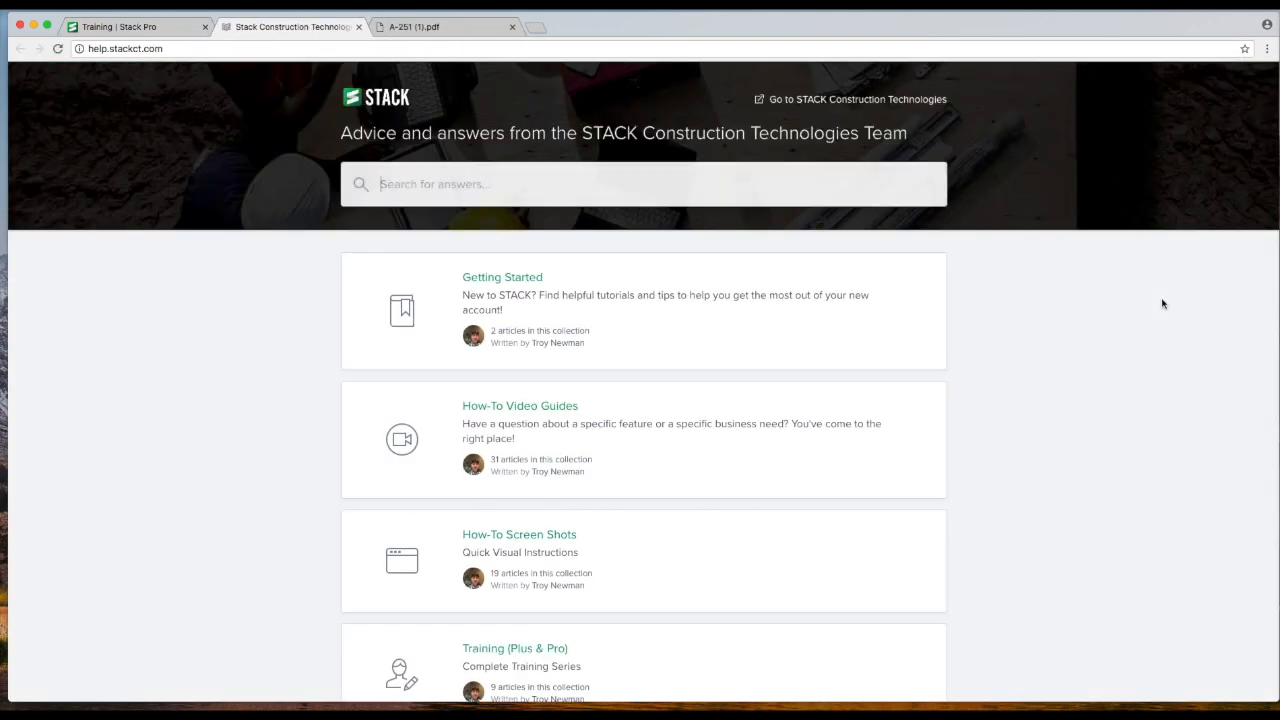
left_click(549, 410)
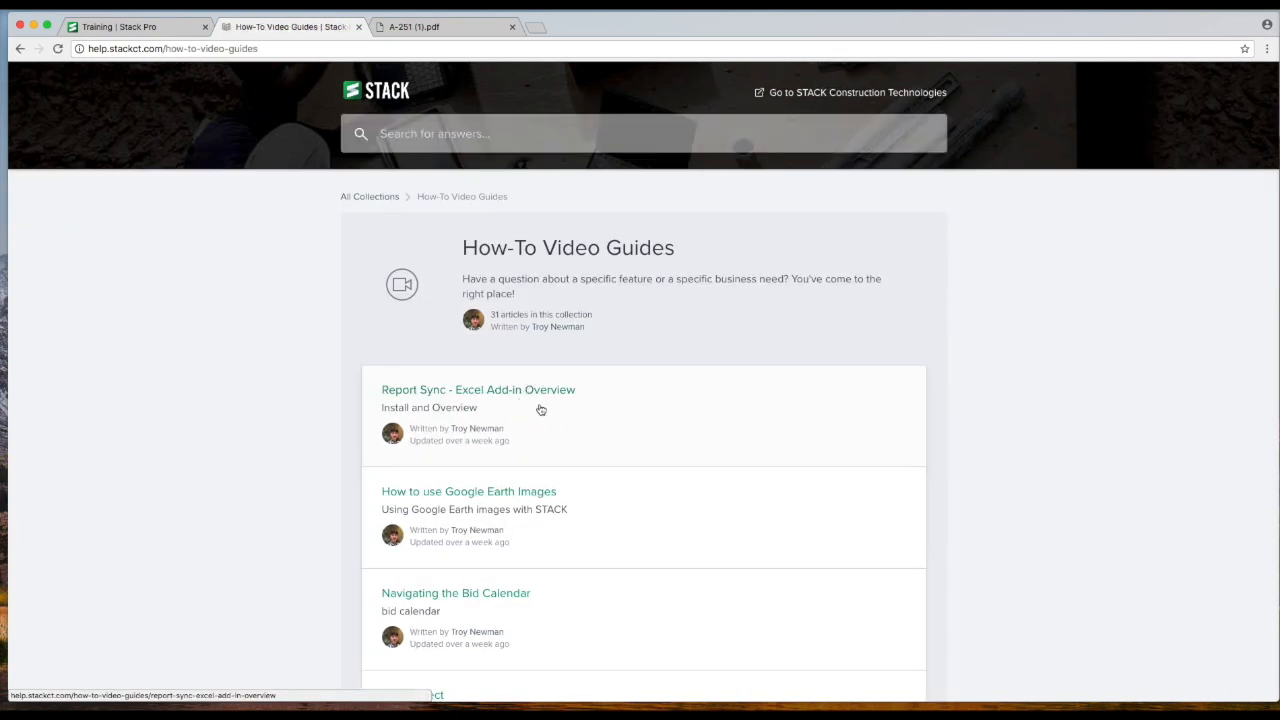
left_click(537, 408)
Return to the How-To Video Guides collection and browse its list of articles.
scroll(597, 437, "down", 5)
scroll(598, 440, "up", 3)
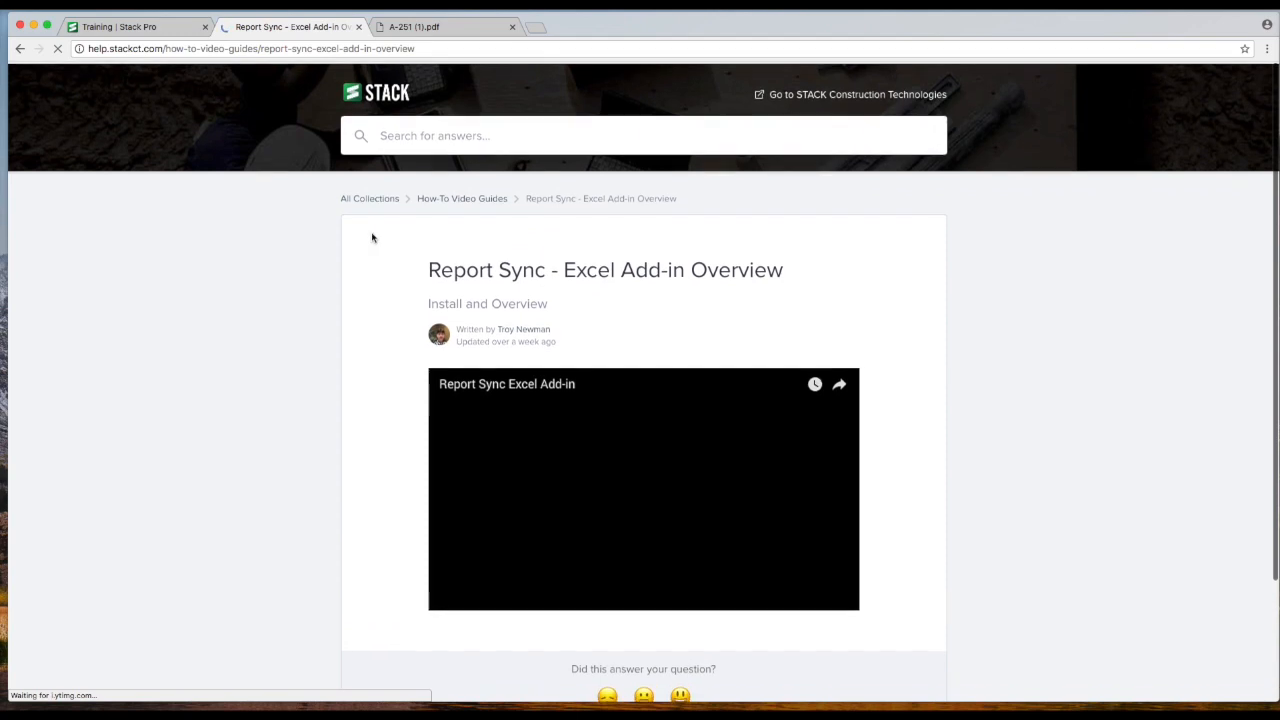
left_click(463, 198)
scroll(500, 366, "down", 4)
scroll(489, 411, "down", 10)
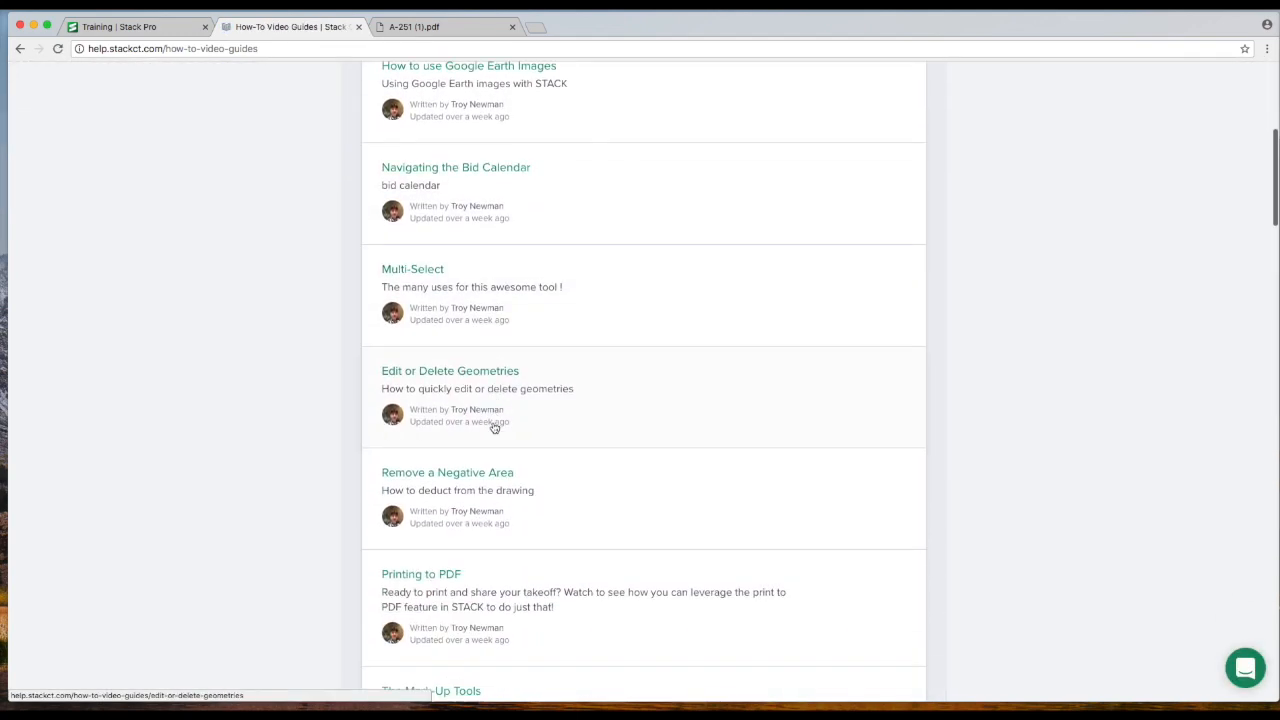
scroll(500, 430, "down", 20)
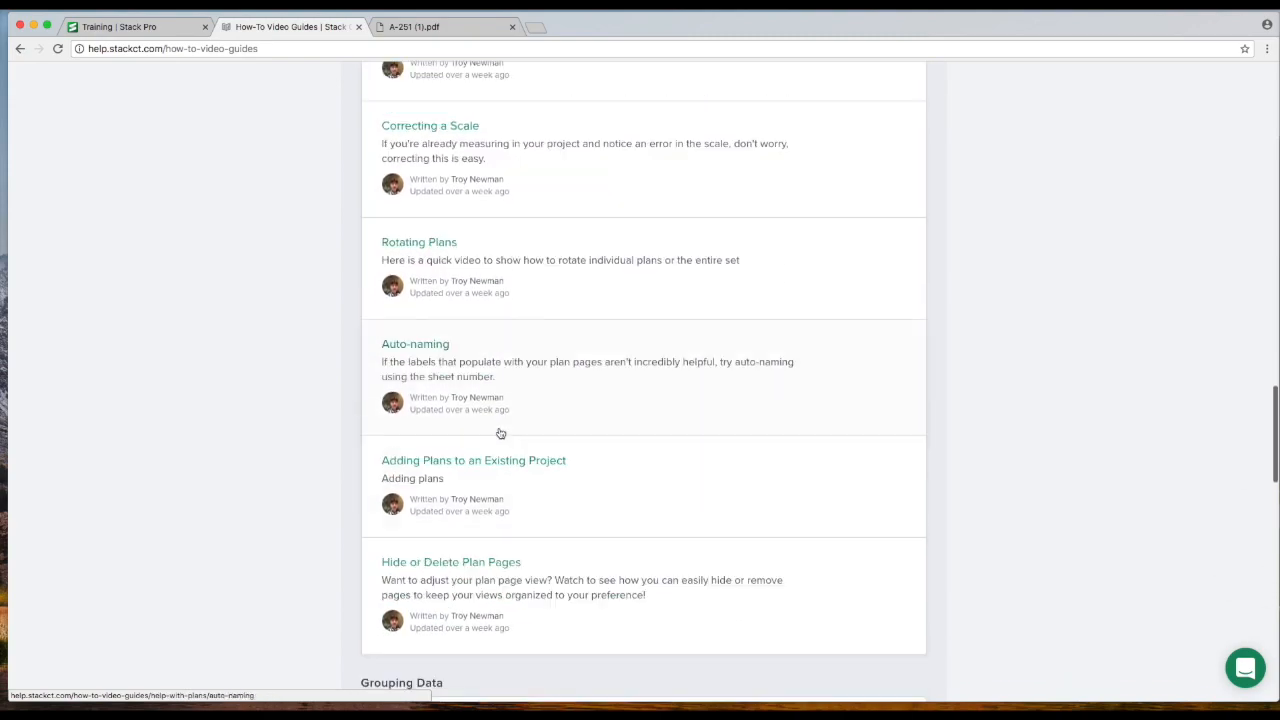
Go back to the help site's home page and search its articles for rotate.
scroll(500, 437, "down", 3)
scroll(503, 437, "up", 20)
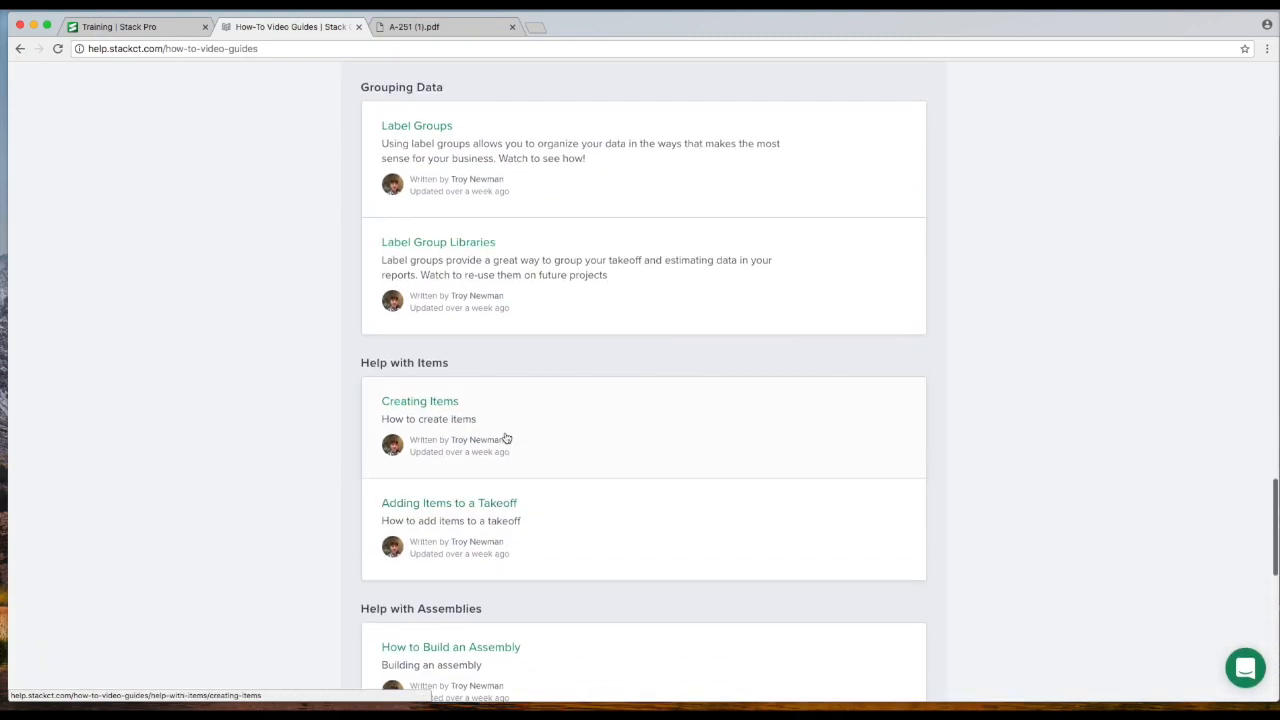
scroll(513, 429, "up", 15)
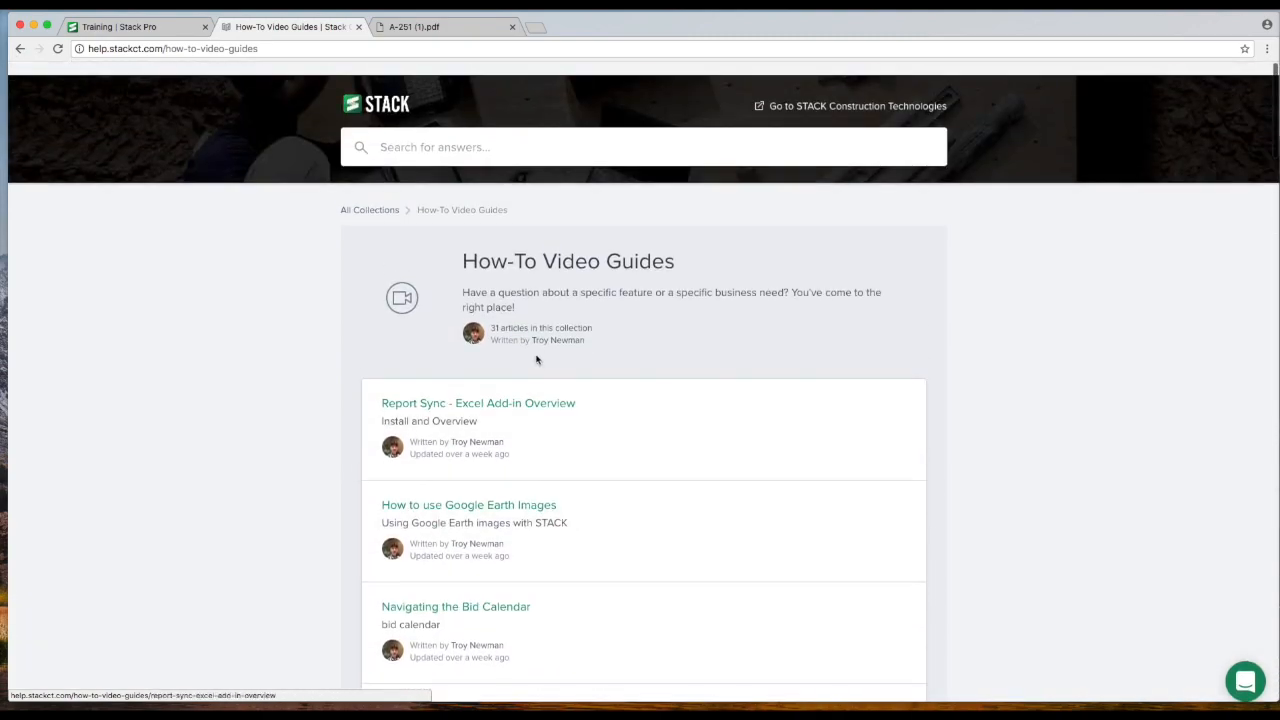
left_click(380, 196)
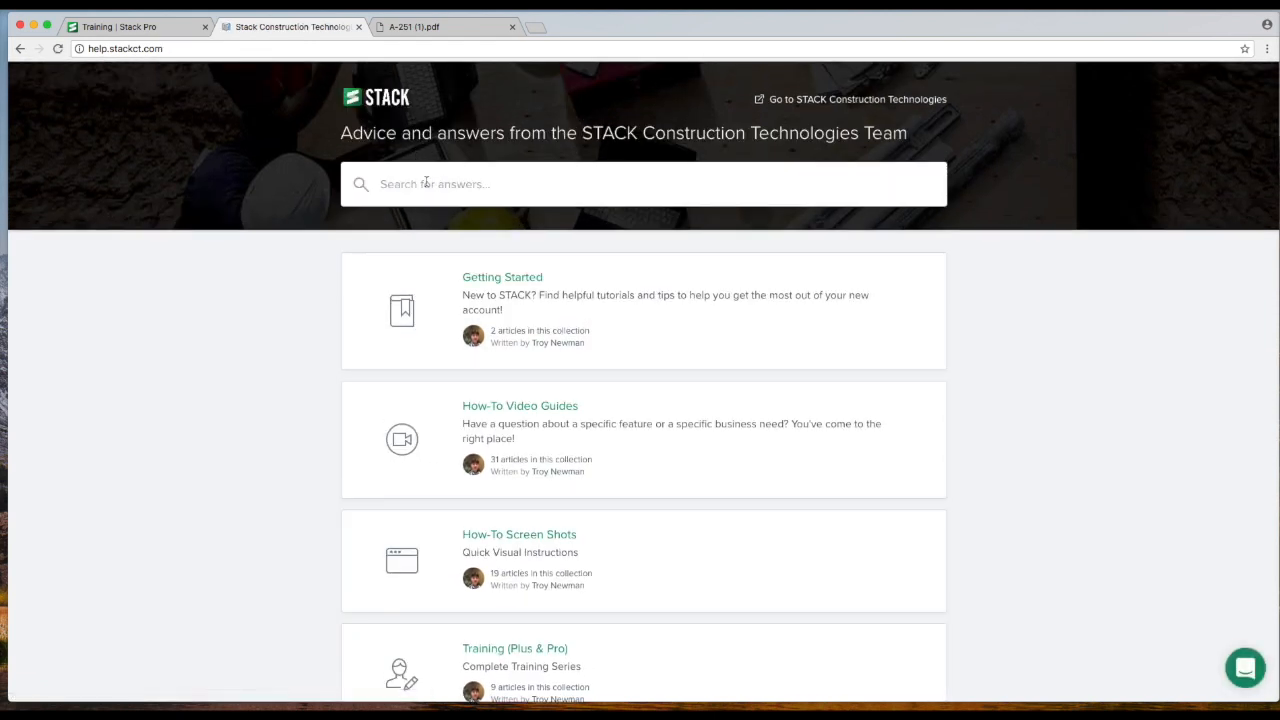
type("rotate")
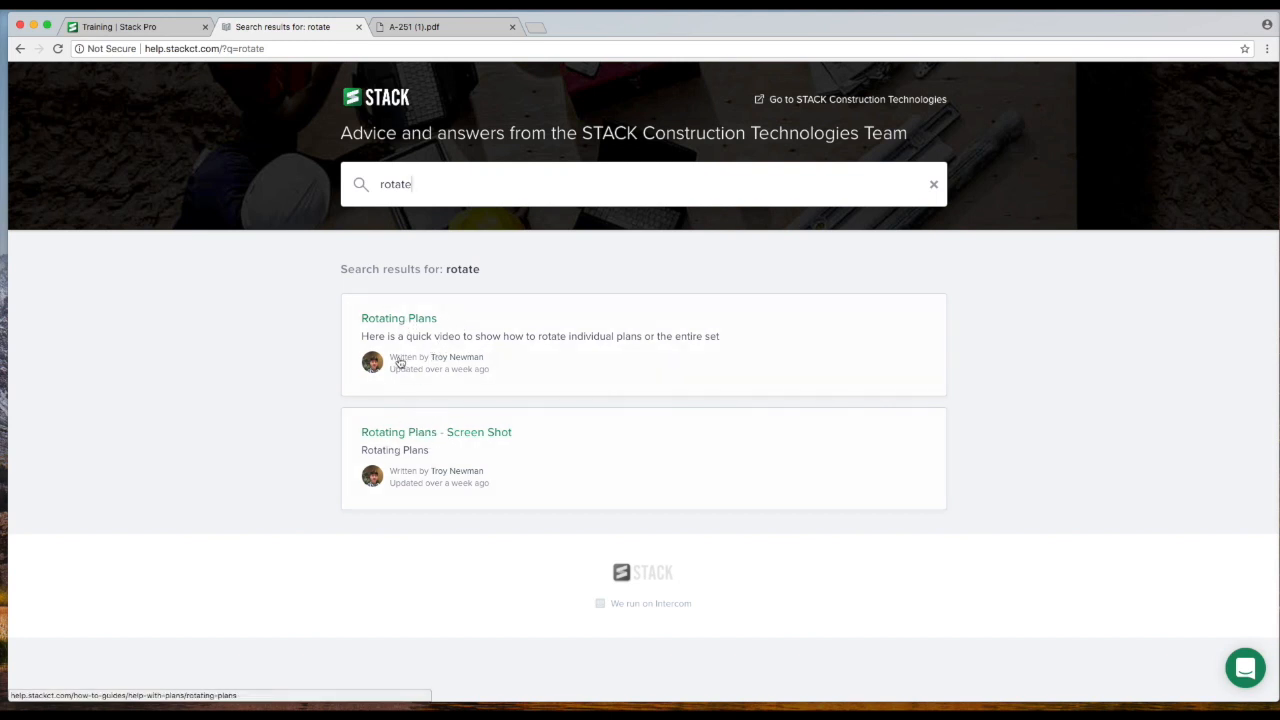
Switch back to the STACK training tab and end the active 3 5/8 Drywall takeoff.
left_click(158, 31)
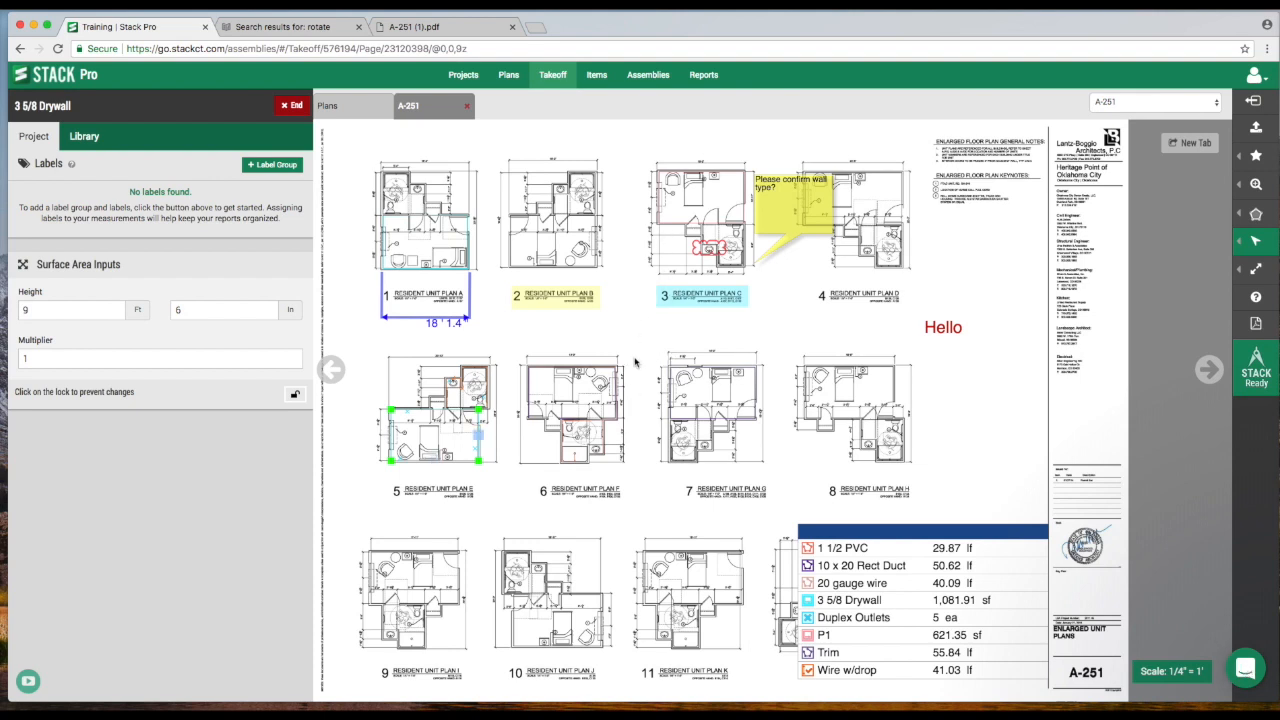
left_click(291, 105)
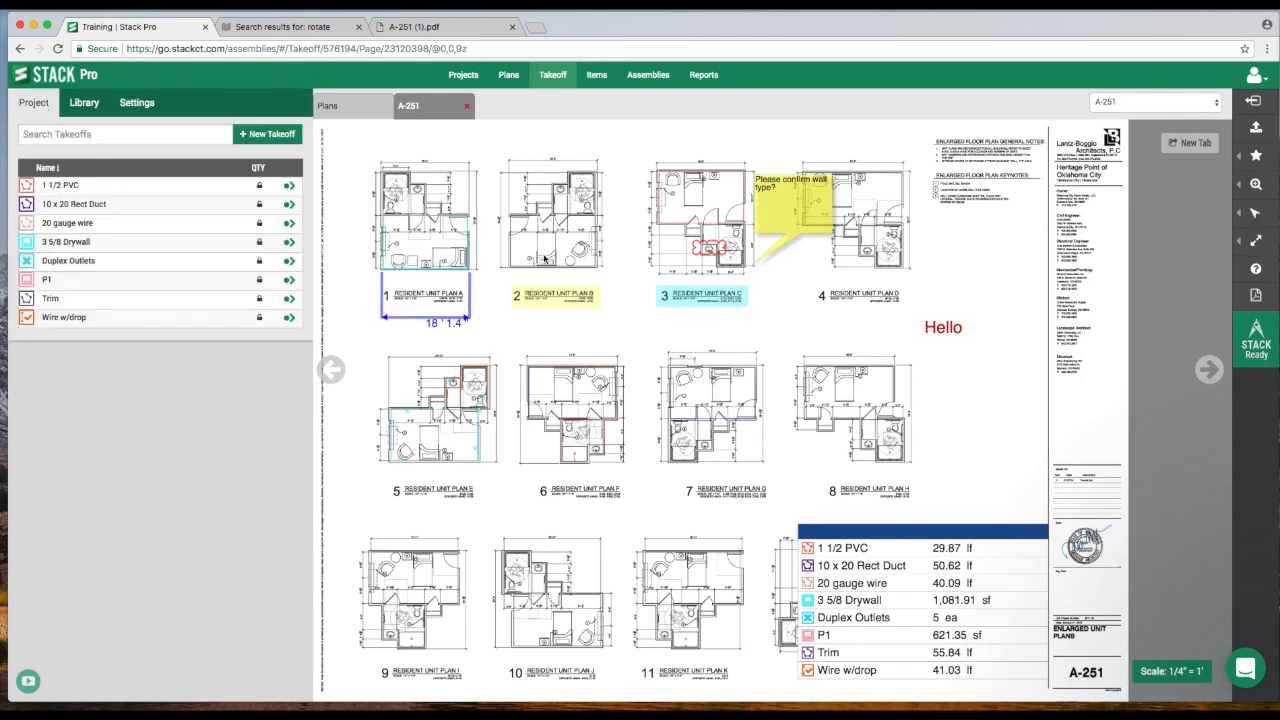
Open the in-app Need Help list, play the Edit or Delete video guide, and close it.
left_click(28, 681)
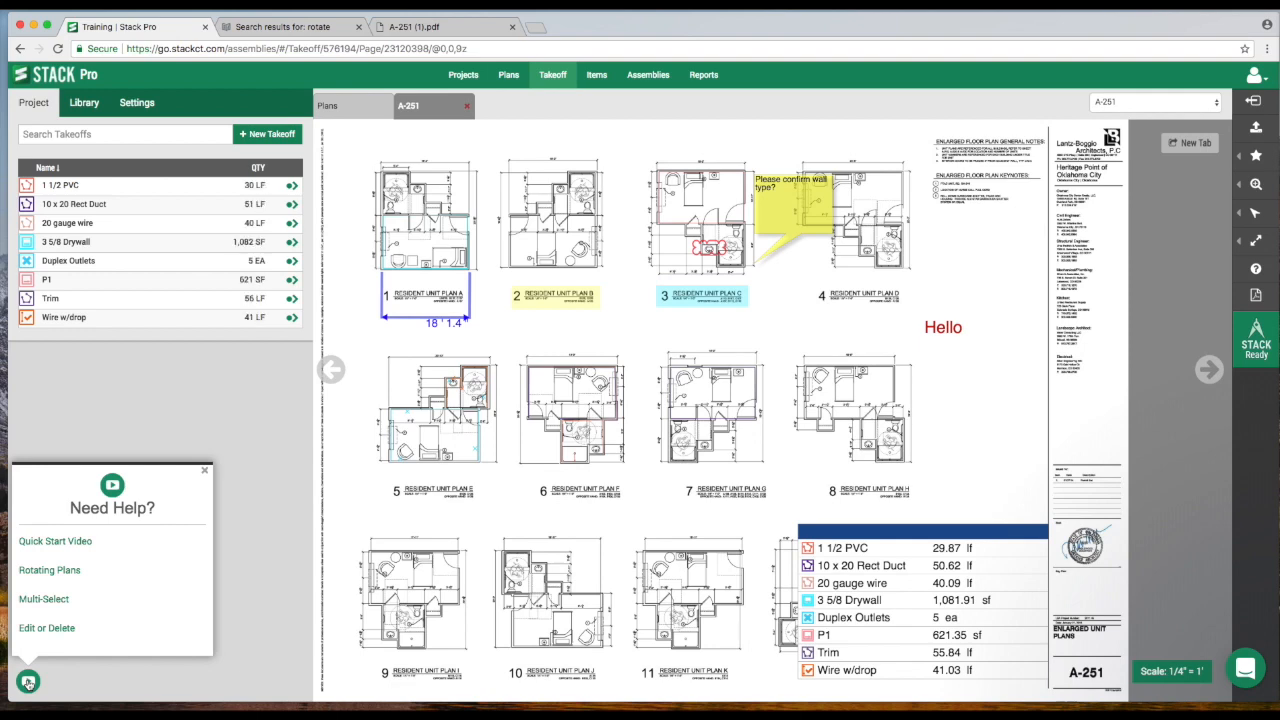
scroll(66, 583, "down", 2)
scroll(66, 583, "down", 1)
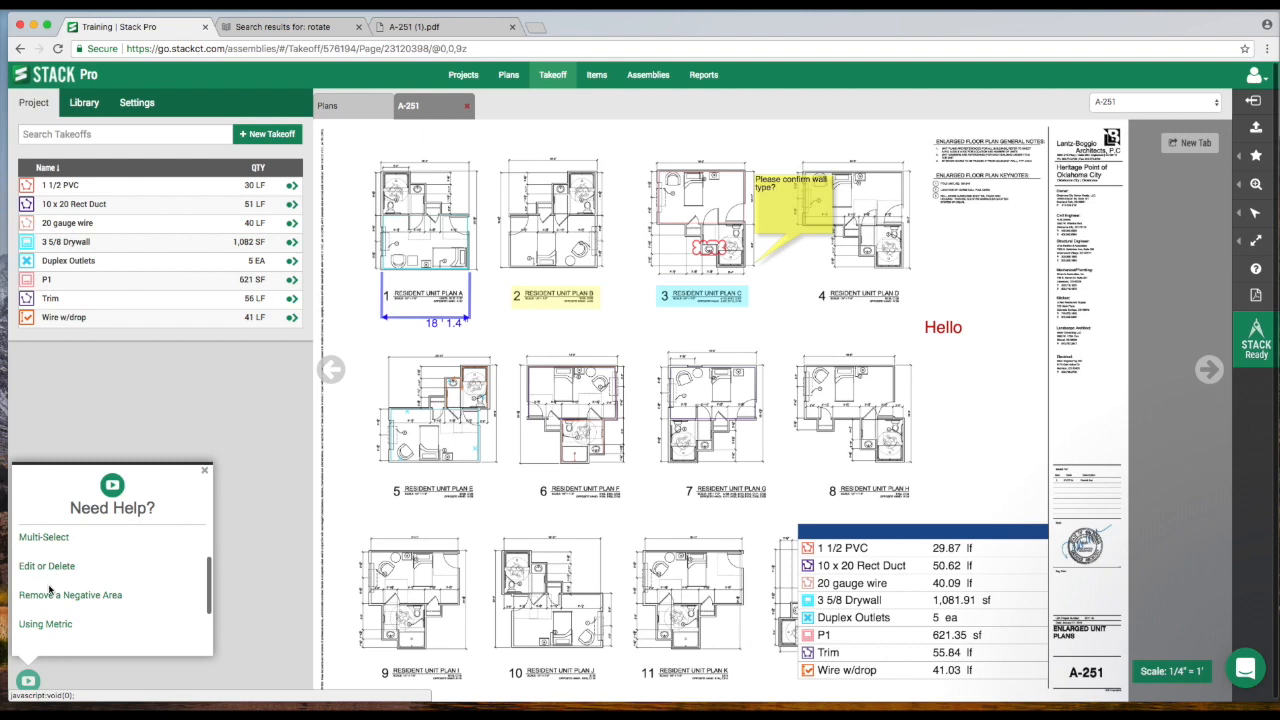
left_click(72, 574)
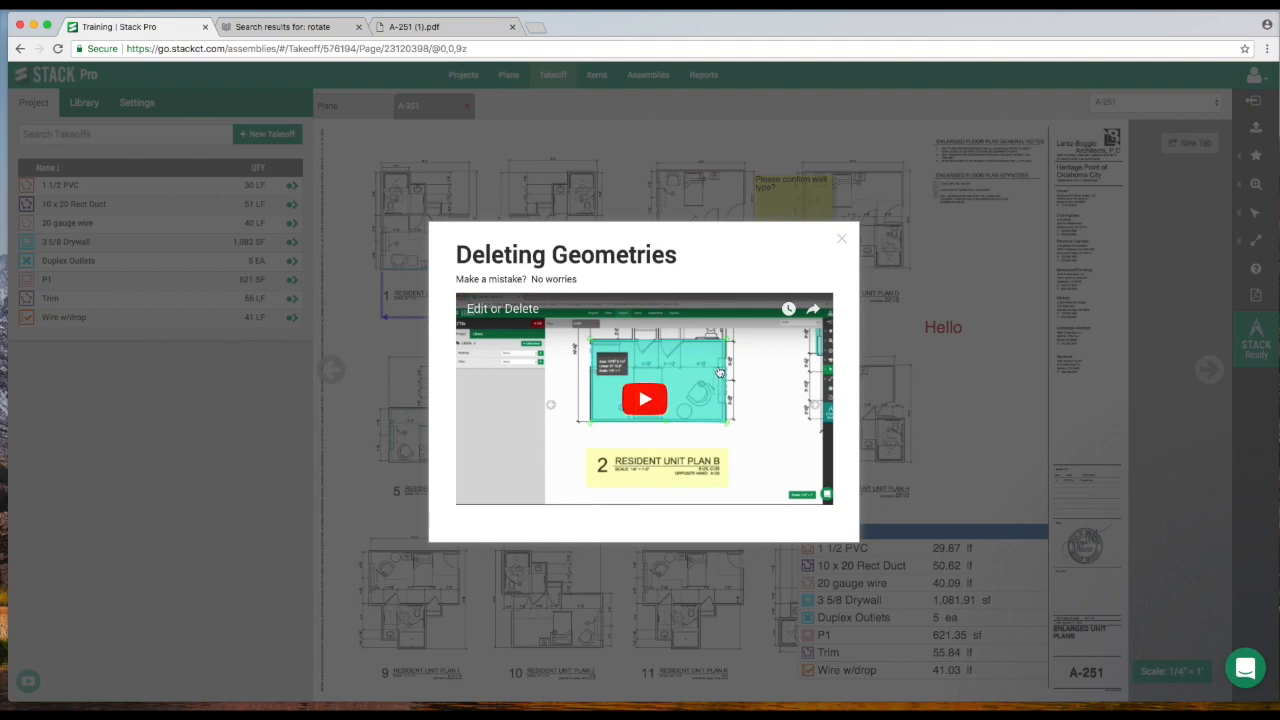
left_click(842, 241)
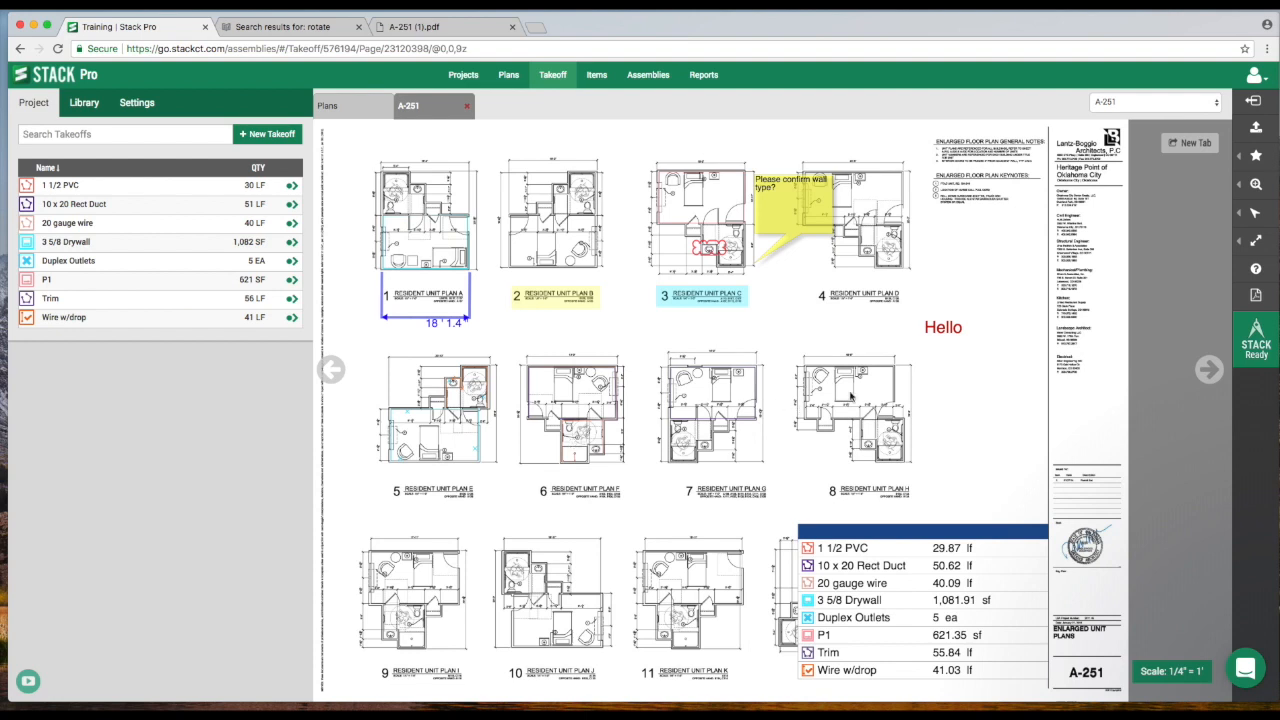
Show the Support contact details from the help icon.
mouse_move(1256, 270)
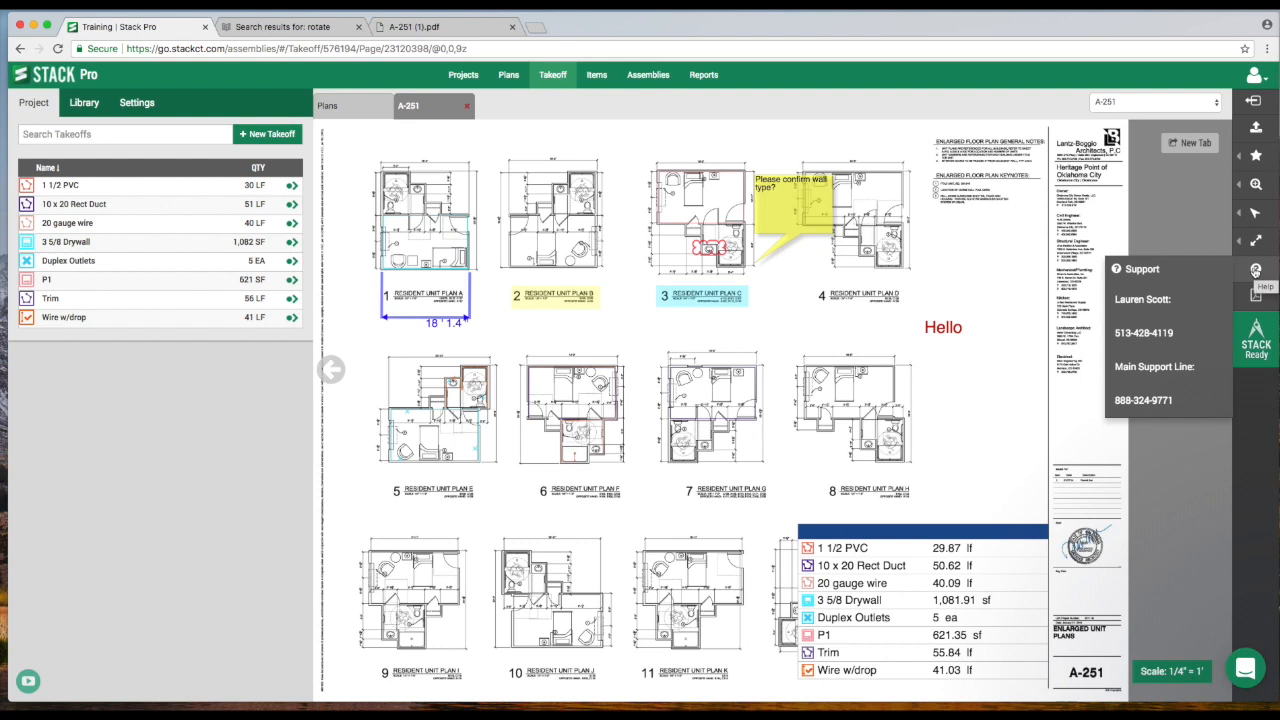